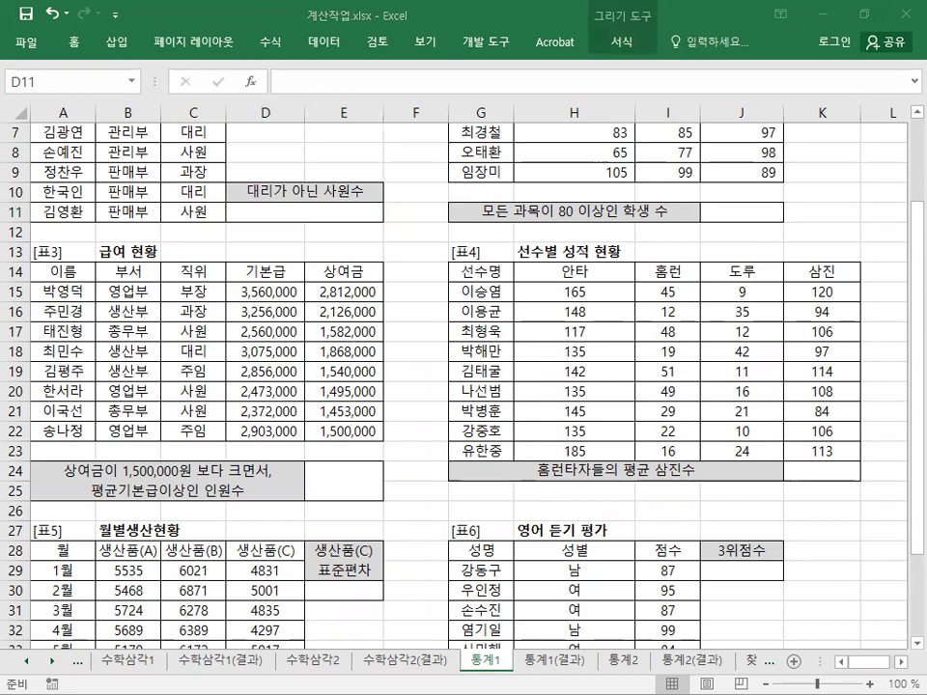
# Paste the copied "교재91페이지" note into cell E9 above the "대리가 아닌 사원수" heading
pyautogui.hotkey('ctrl', 'c')
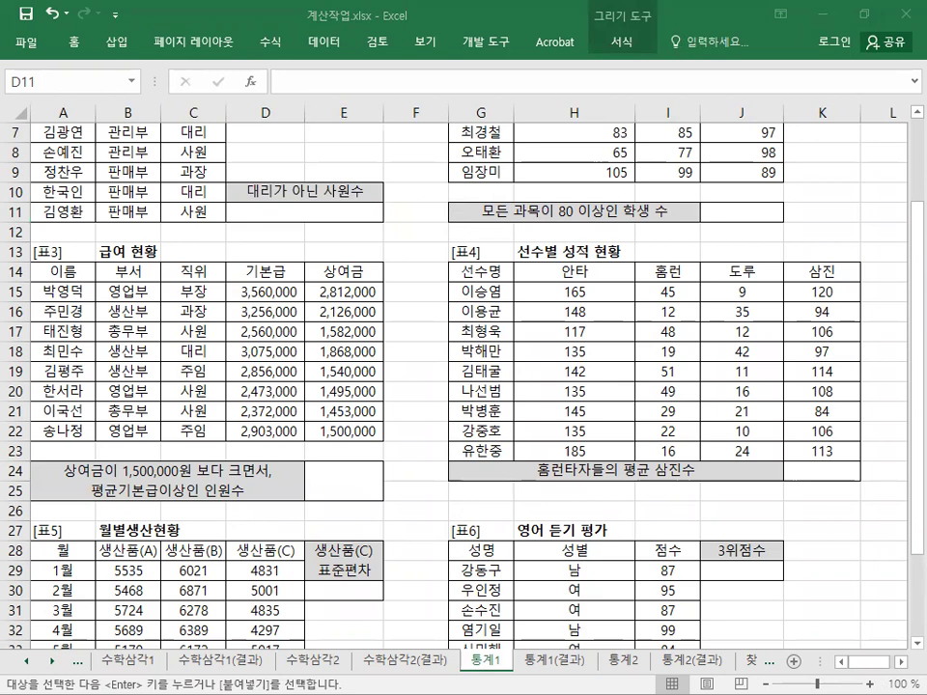
pyautogui.click(325, 171)
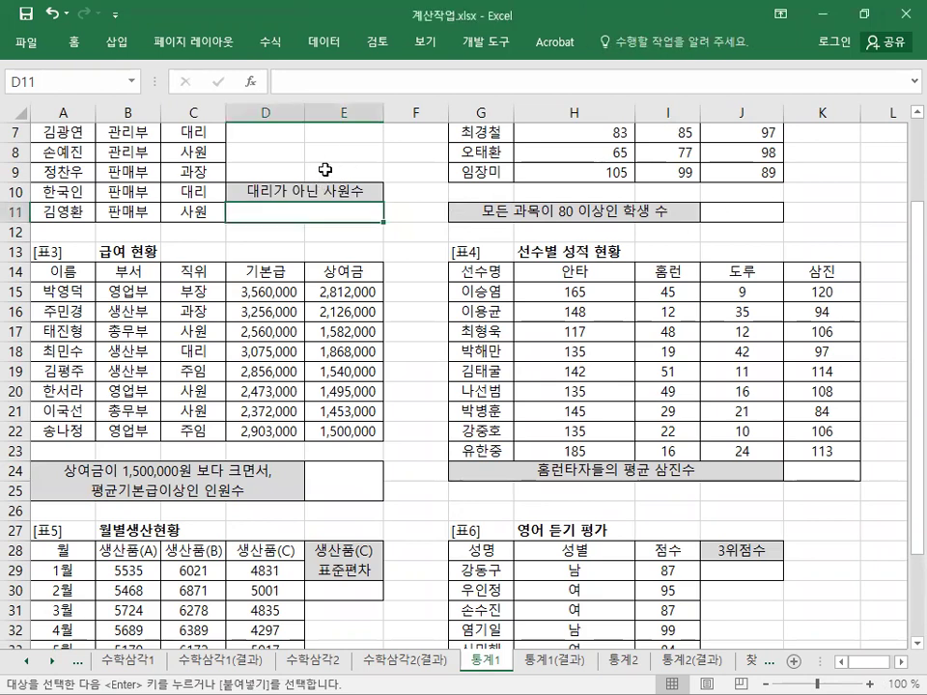
pyautogui.rightClick(328, 177)
pyautogui.click(338, 250)
pyautogui.scroll(2, 364, 257)
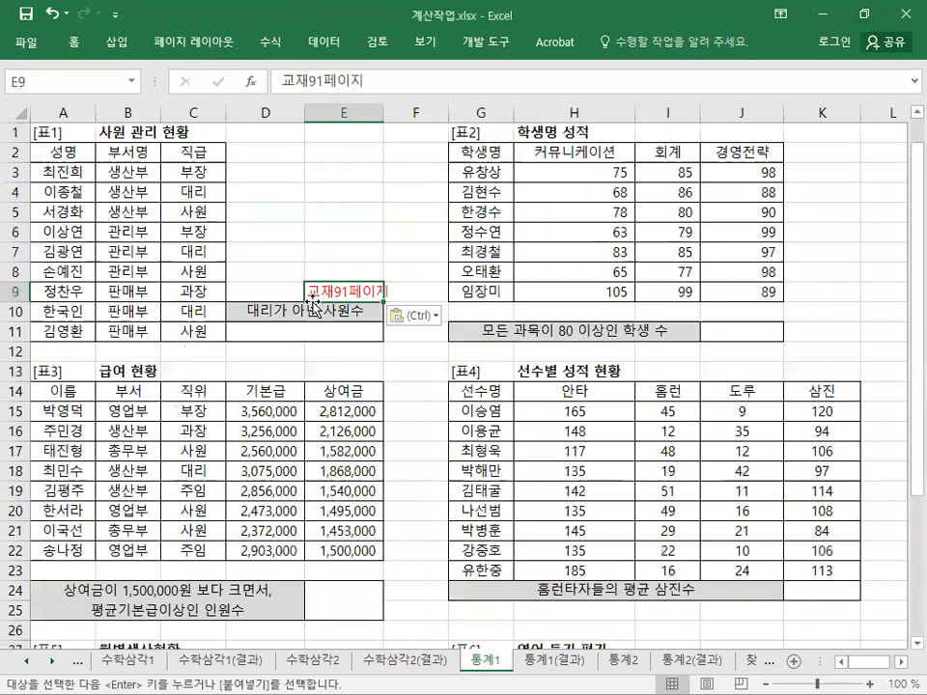
# Insert a text box beside [표1] and paste the copied COUNTIF notes into it, keeping the source formatting
pyautogui.hotkey('alt', 'Tab')
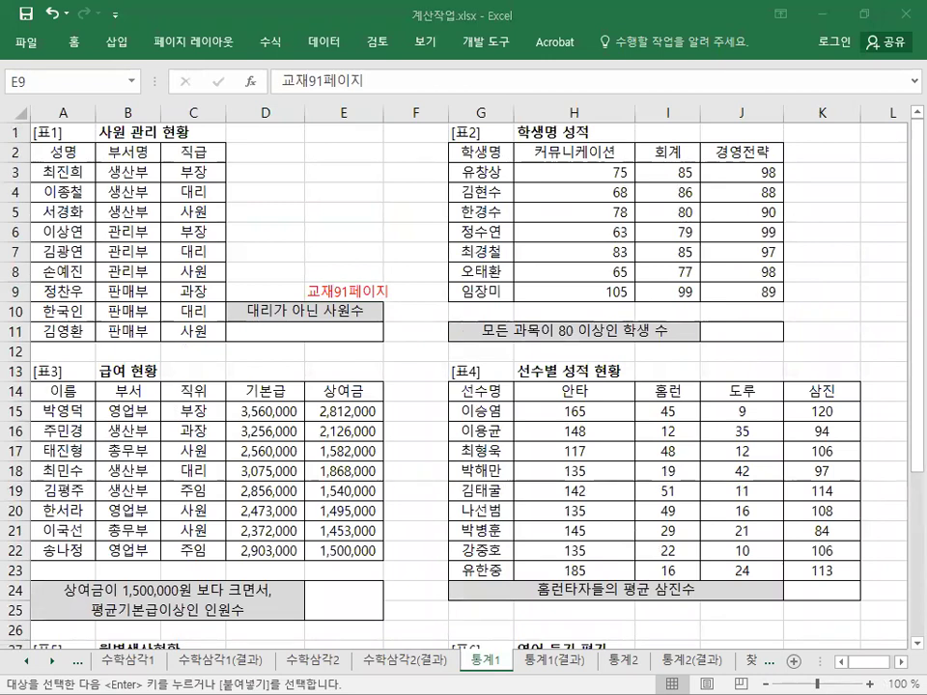
pyautogui.click(115, 42)
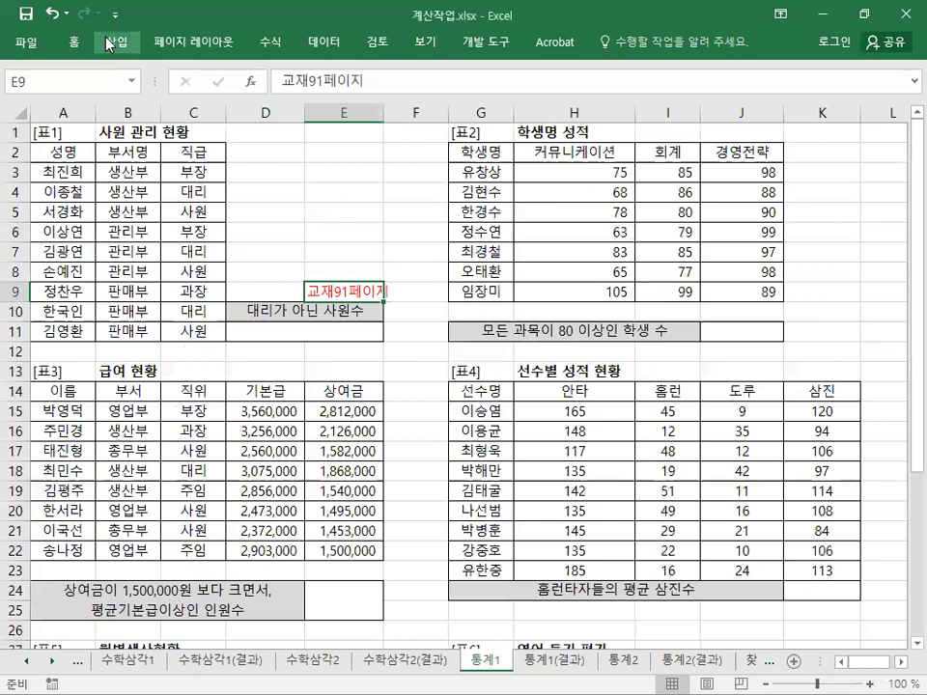
pyautogui.click(826, 104)
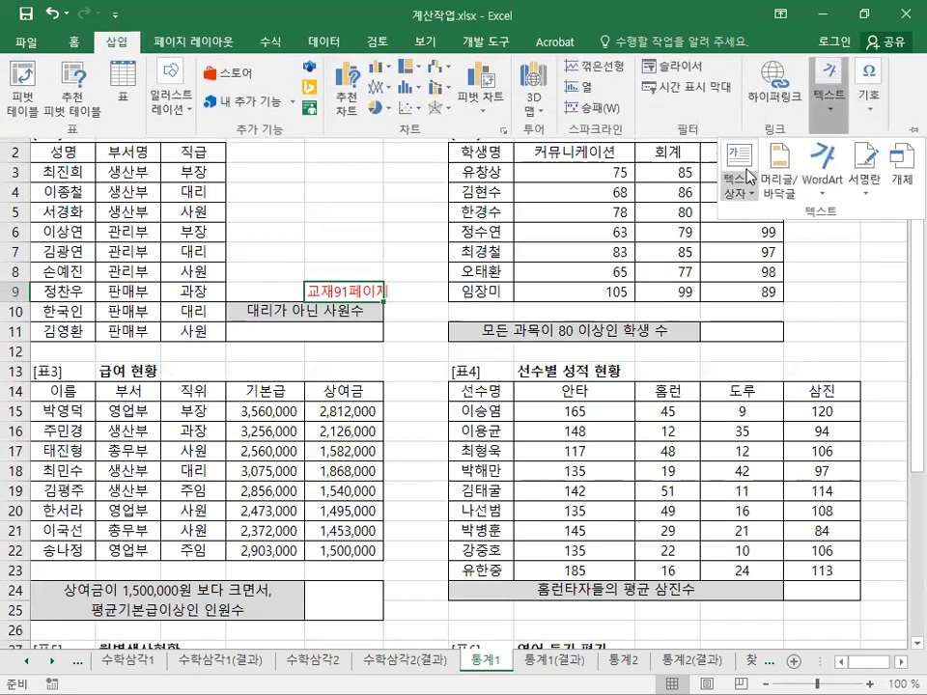
pyautogui.click(737, 167)
pyautogui.click(405, 186)
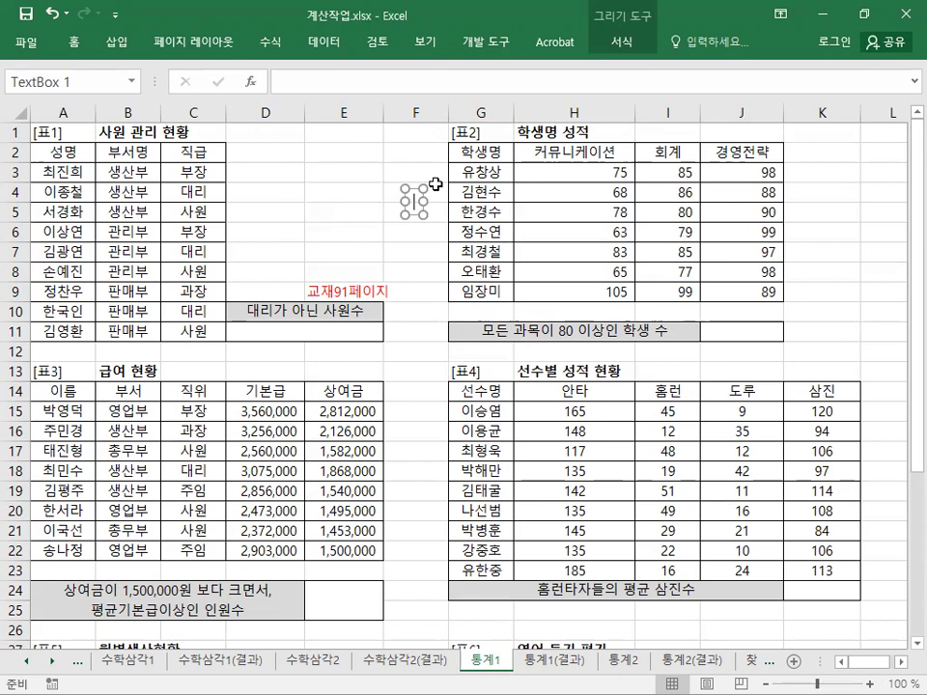
pyautogui.hotkey('ctrl', 'v')
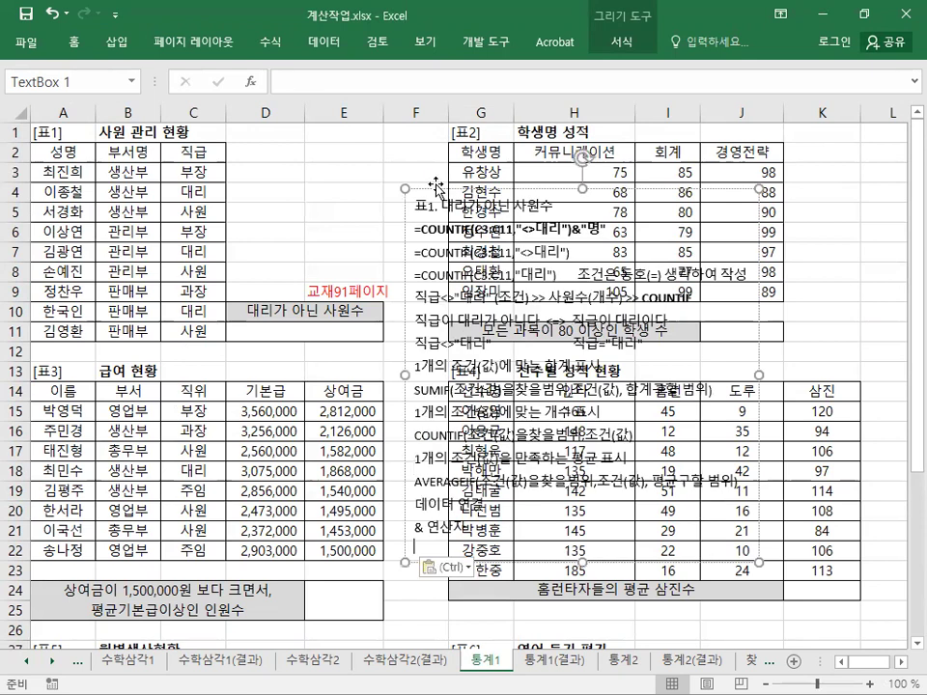
pyautogui.click(440, 569)
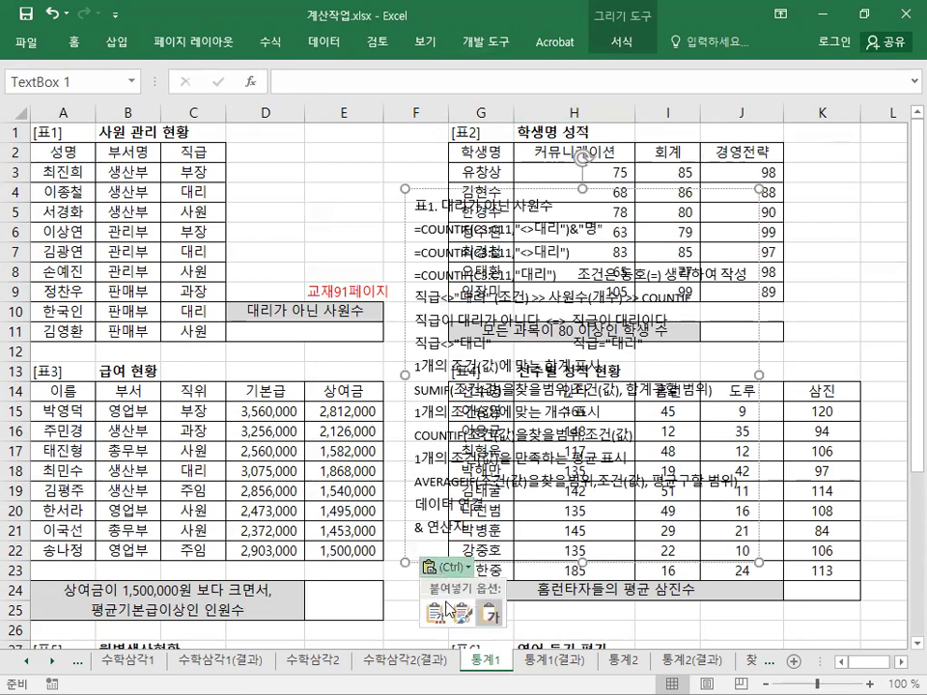
pyautogui.click(469, 616)
# Apply the preset shape style with a white fill and orange outline to the notes text box
pyautogui.click(616, 42)
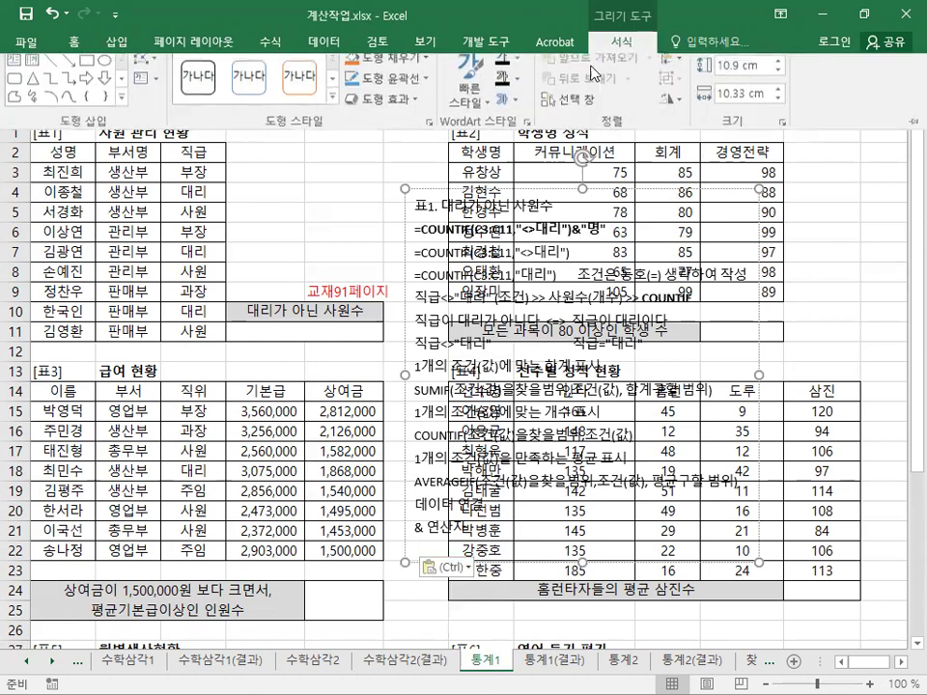
pyautogui.click(307, 85)
pyautogui.click(259, 230)
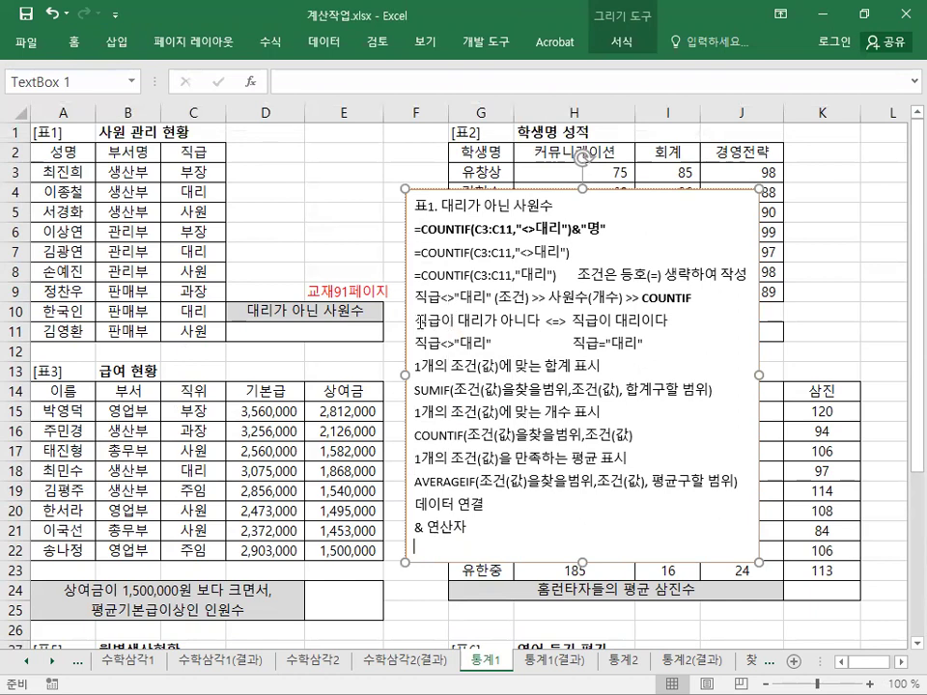
# Examine the note lines comparing the conditions 직급<>"대리" and 직급="대리" in the text box
pyautogui.moveTo(416, 320); pyautogui.dragTo(543, 325)
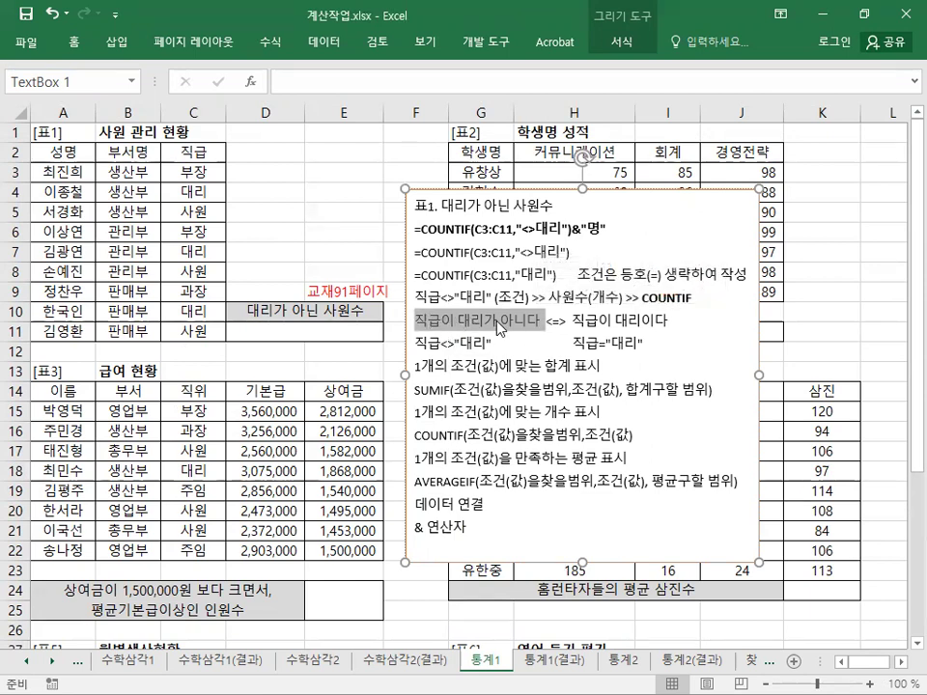
pyautogui.moveTo(573, 320); pyautogui.dragTo(653, 323)
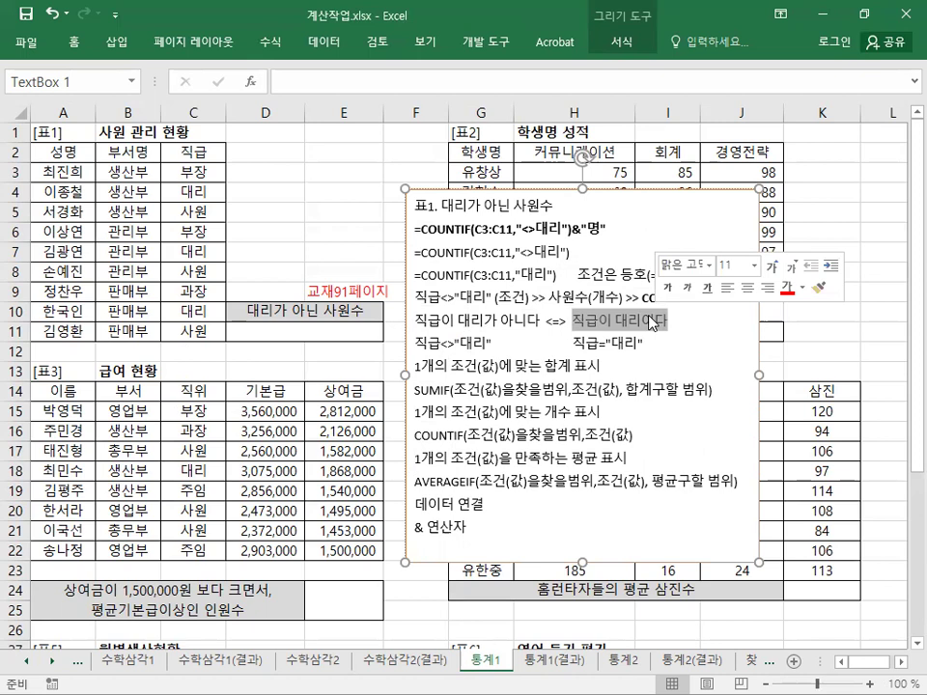
pyautogui.moveTo(645, 344); pyautogui.dragTo(573, 351)
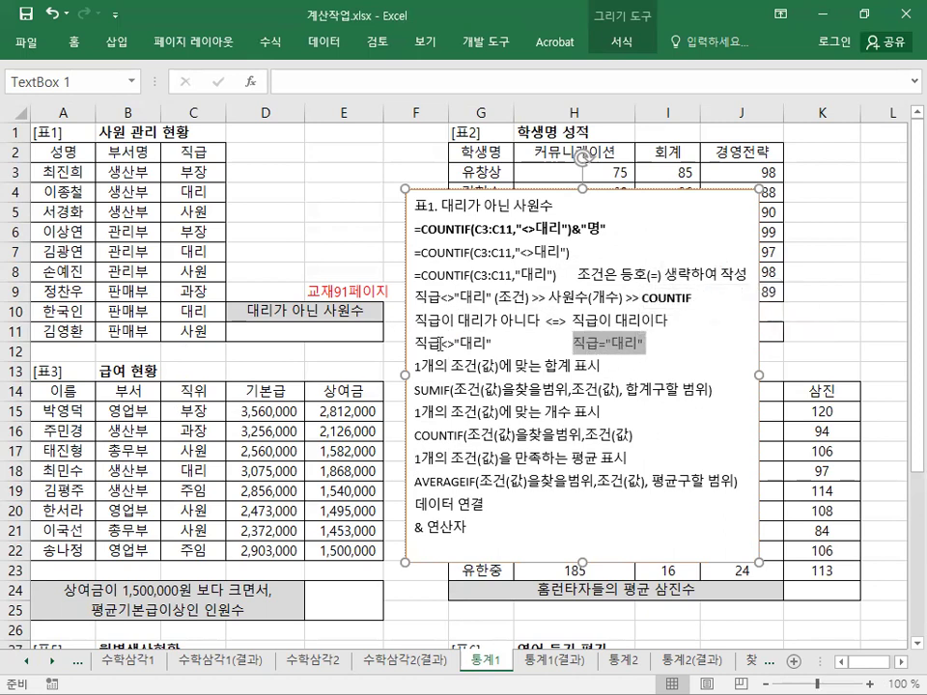
pyautogui.moveTo(598, 344); pyautogui.dragTo(608, 343)
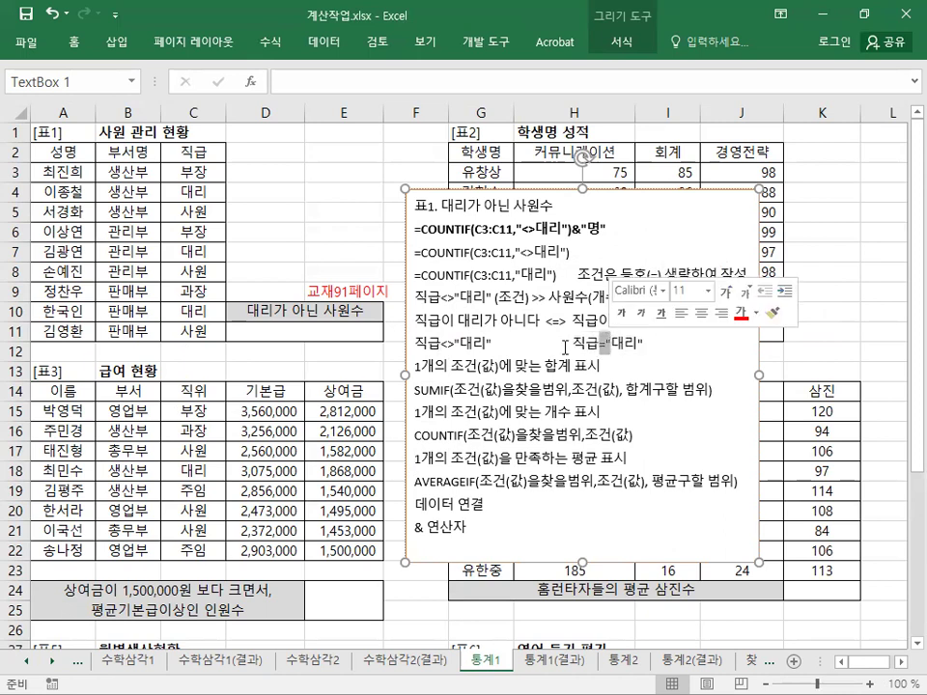
pyautogui.click(445, 344)
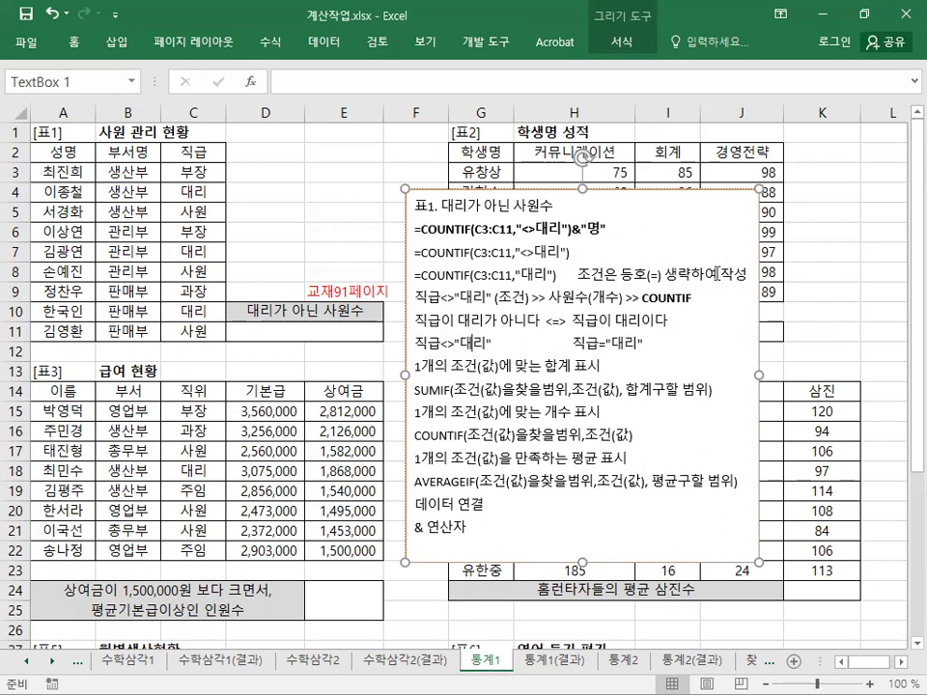
# Enlarge the font of the three COUNTIF formula lines in the text box by two increments
pyautogui.moveTo(577, 275); pyautogui.dragTo(416, 228)
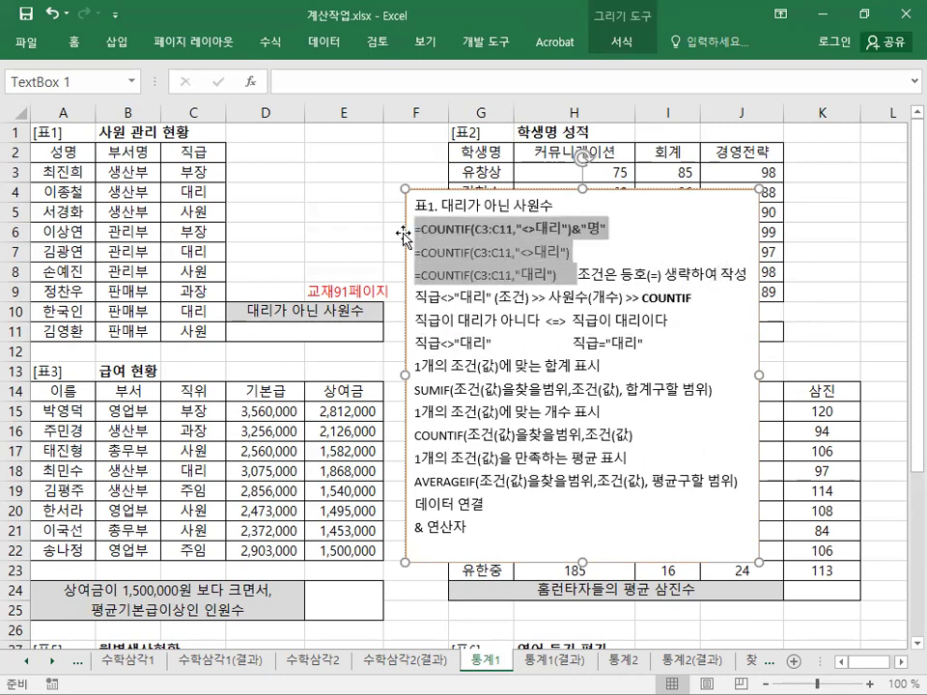
pyautogui.click(520, 185)
pyautogui.click(520, 185)
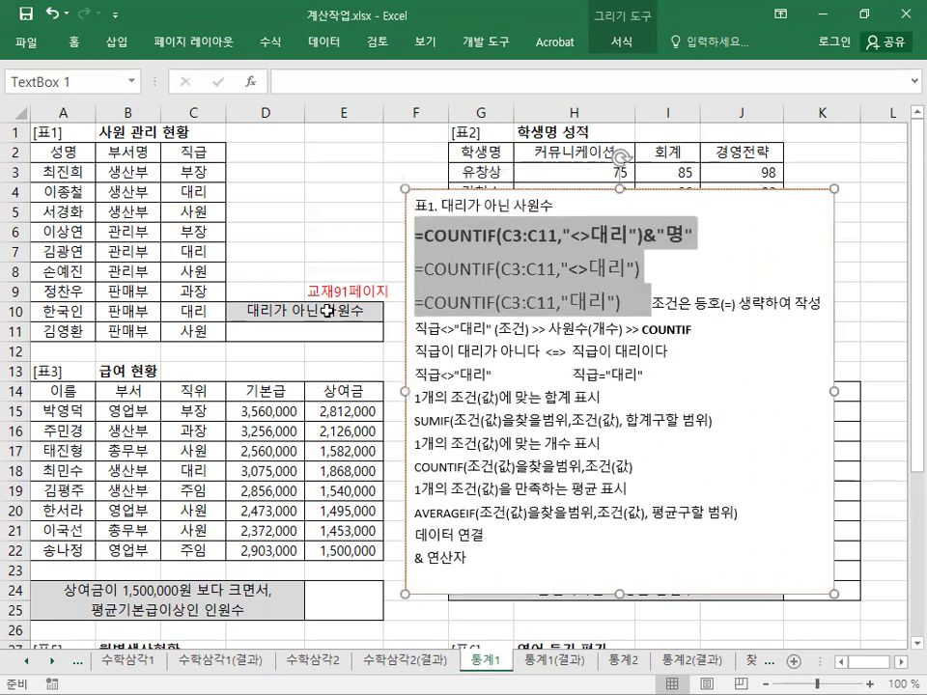
# Zoom the sheet to 110% and review the note line linking the 직급<>"대리" condition and employee count to COUNTIF
pyautogui.click(302, 333)
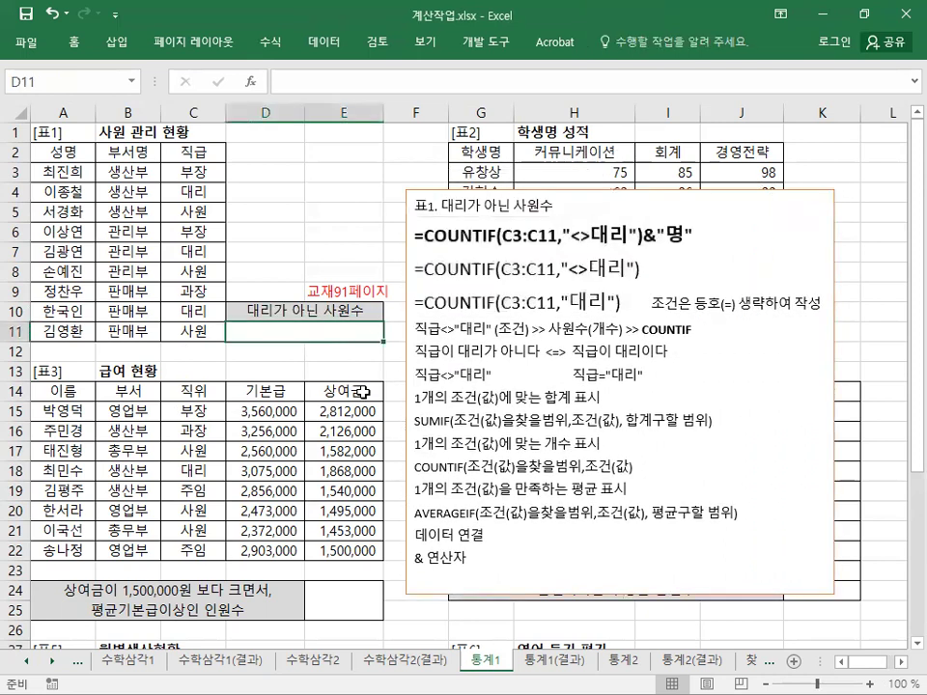
pyautogui.moveTo(417, 330); pyautogui.dragTo(606, 330)
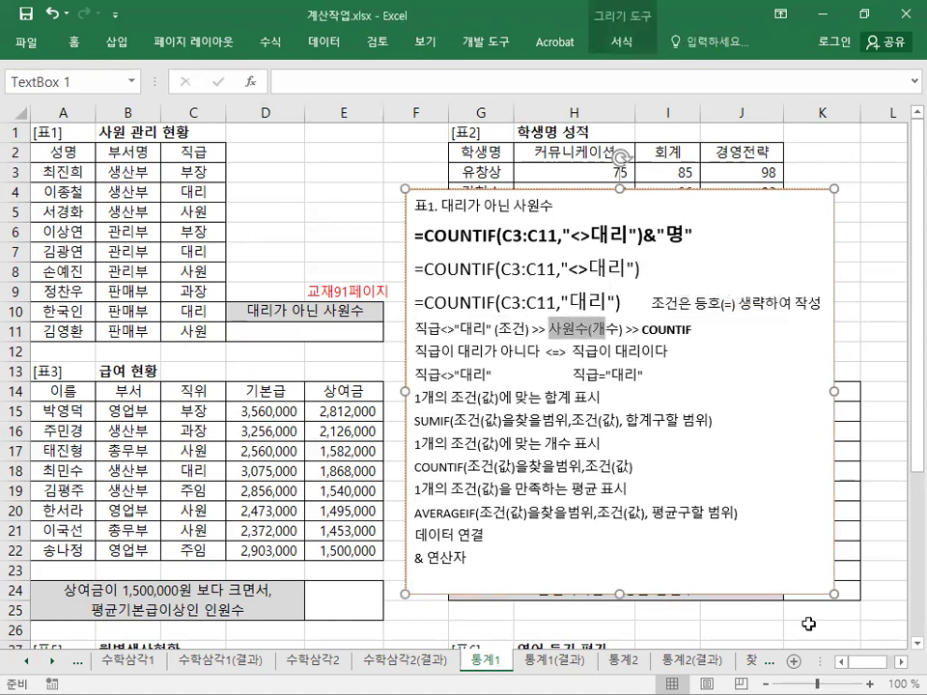
pyautogui.scroll(1, 808, 625)
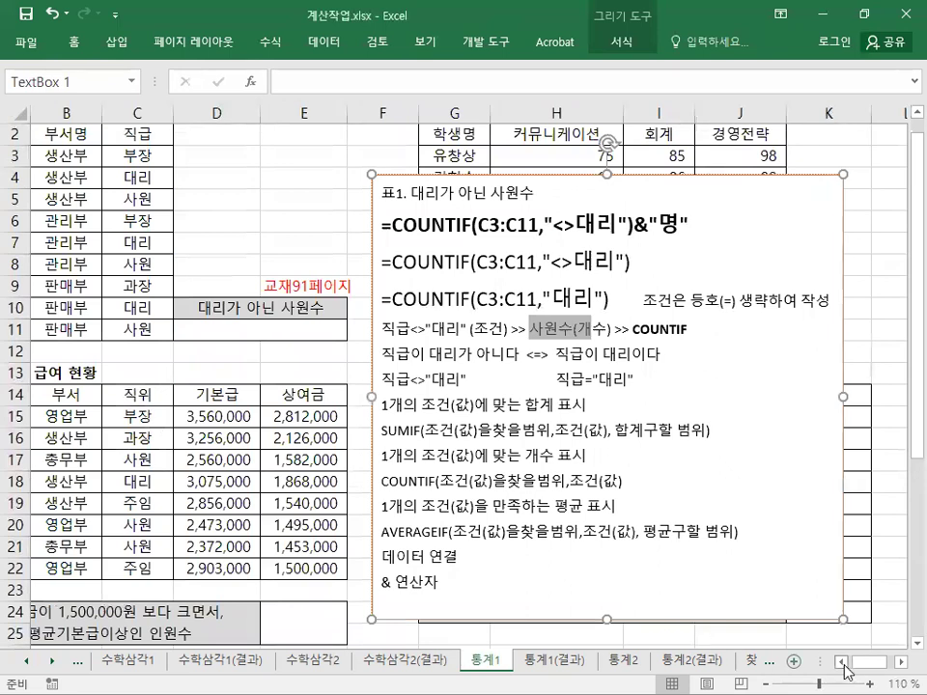
pyautogui.click(843, 663)
pyautogui.scroll(1, 440, 429)
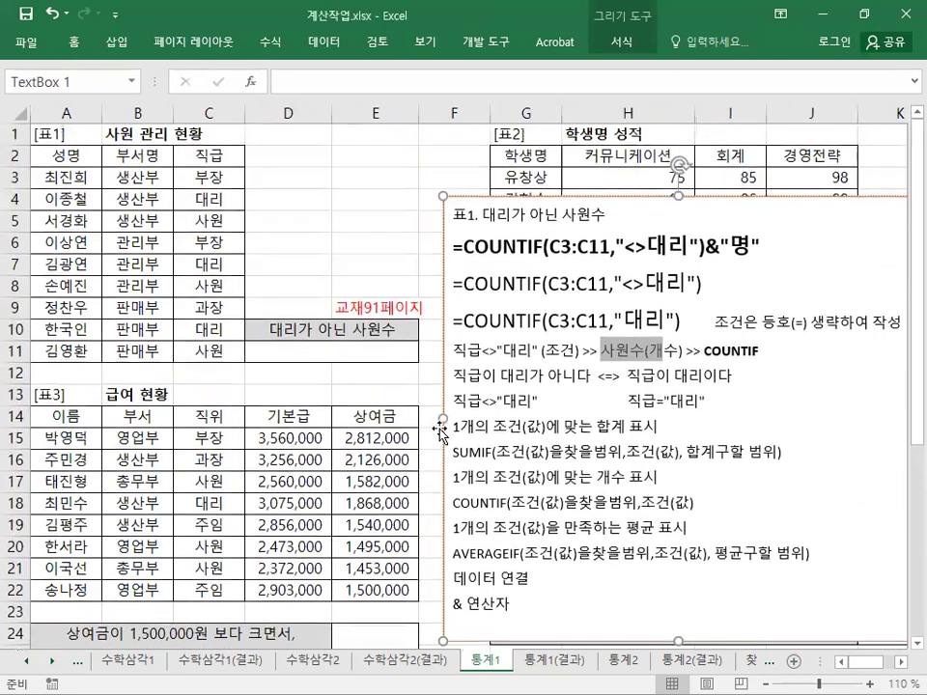
pyautogui.click(537, 359)
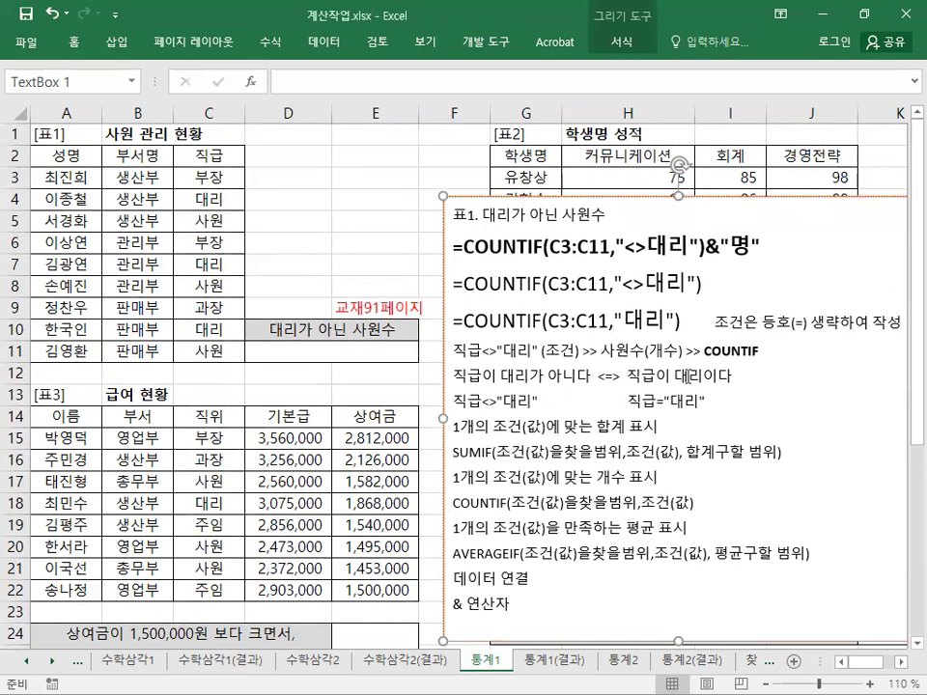
pyautogui.moveTo(686, 351); pyautogui.dragTo(760, 350)
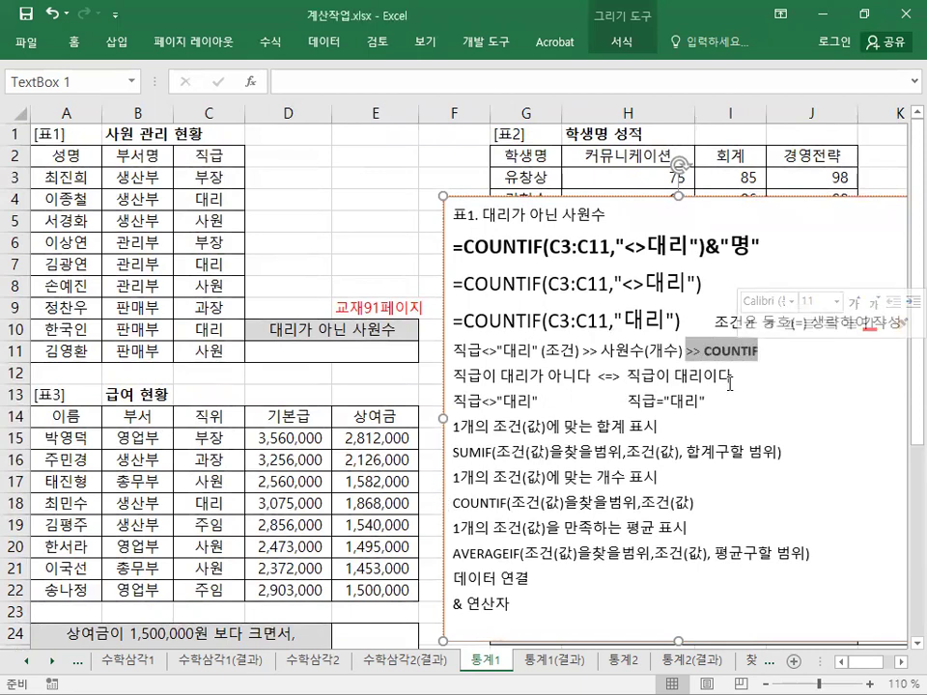
# Start a COUNTIF formula in cell D11 with the 직급 cells C3:C11 as its range
pyautogui.click(324, 353)
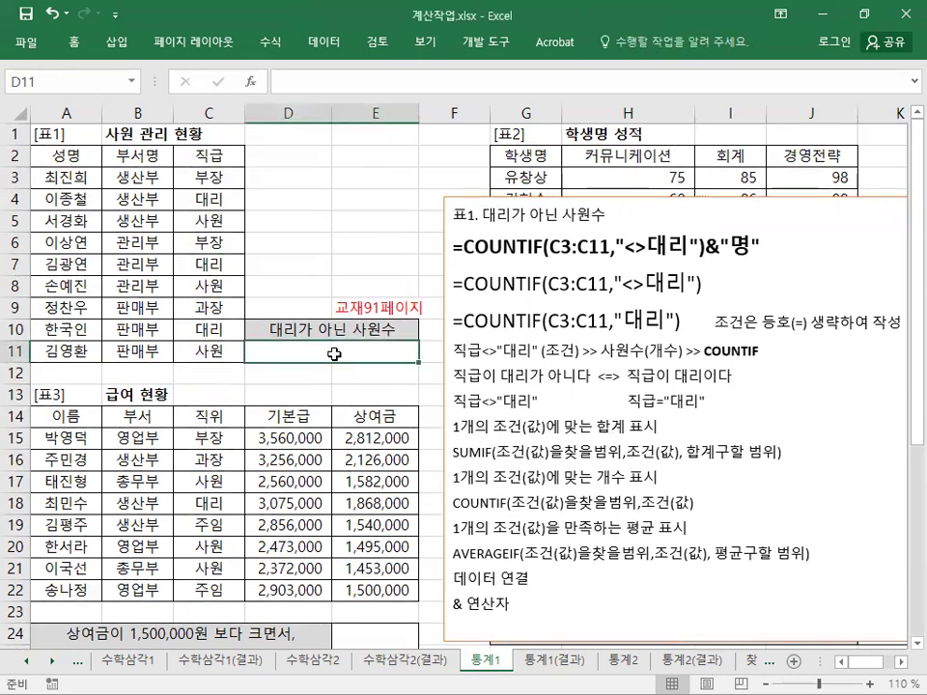
pyautogui.write('=')
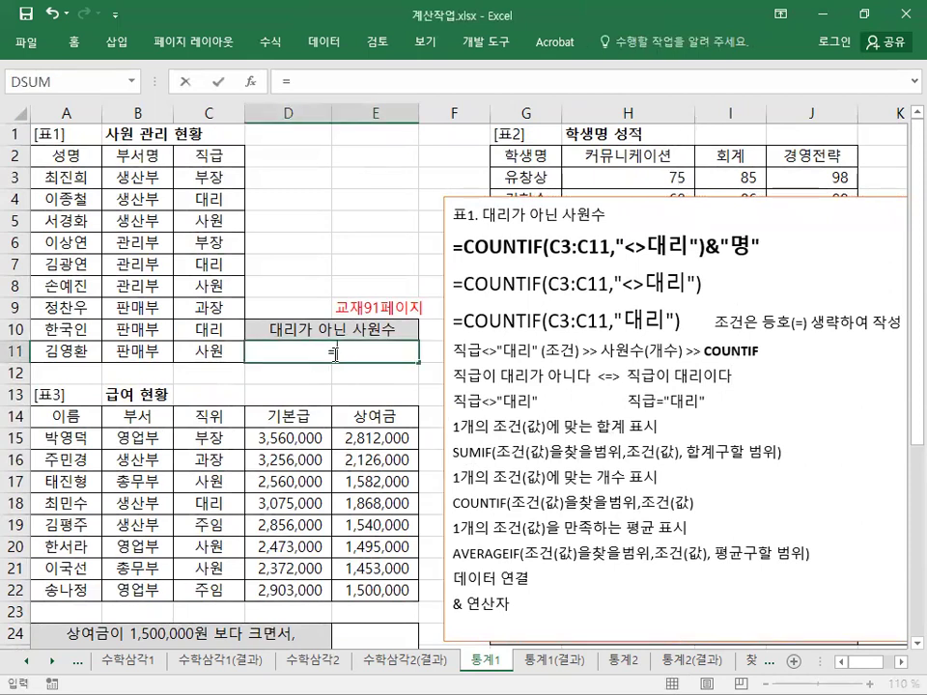
pyautogui.write('COUNTI')
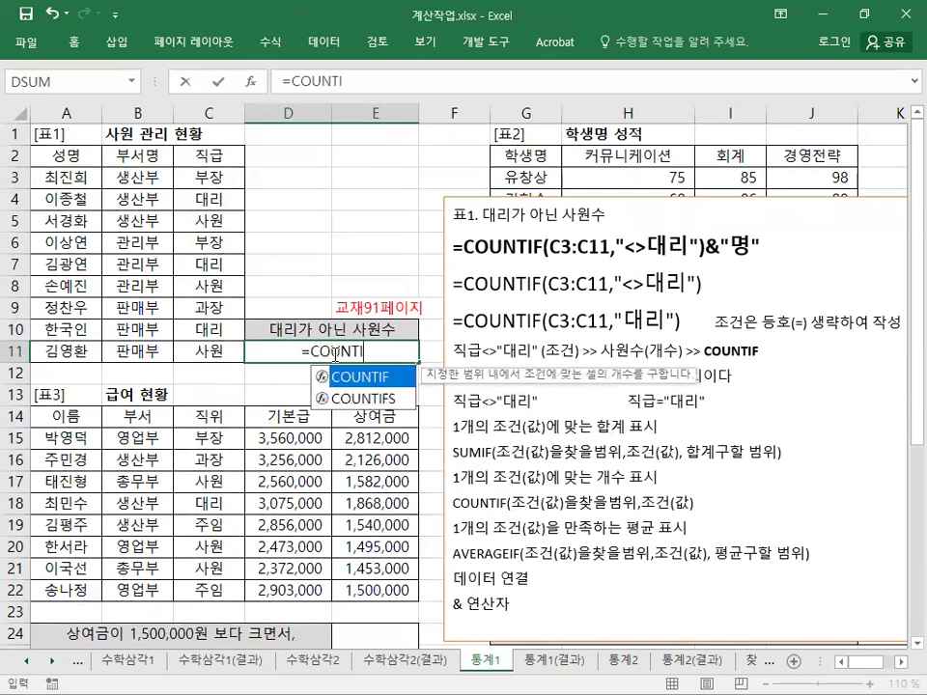
pyautogui.write('F(')
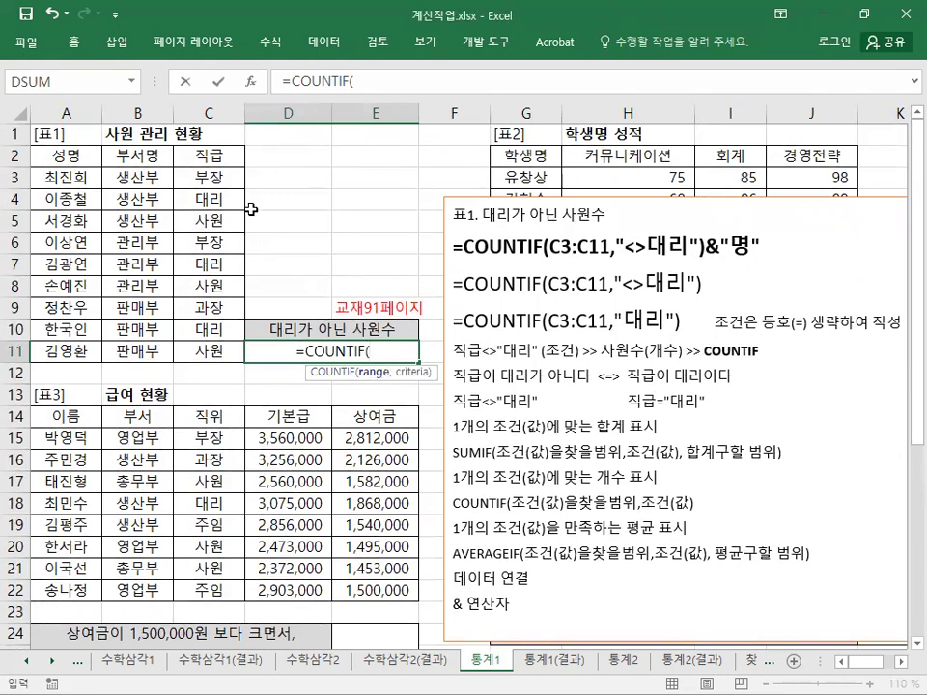
pyautogui.moveTo(208, 176); pyautogui.dragTo(207, 352)
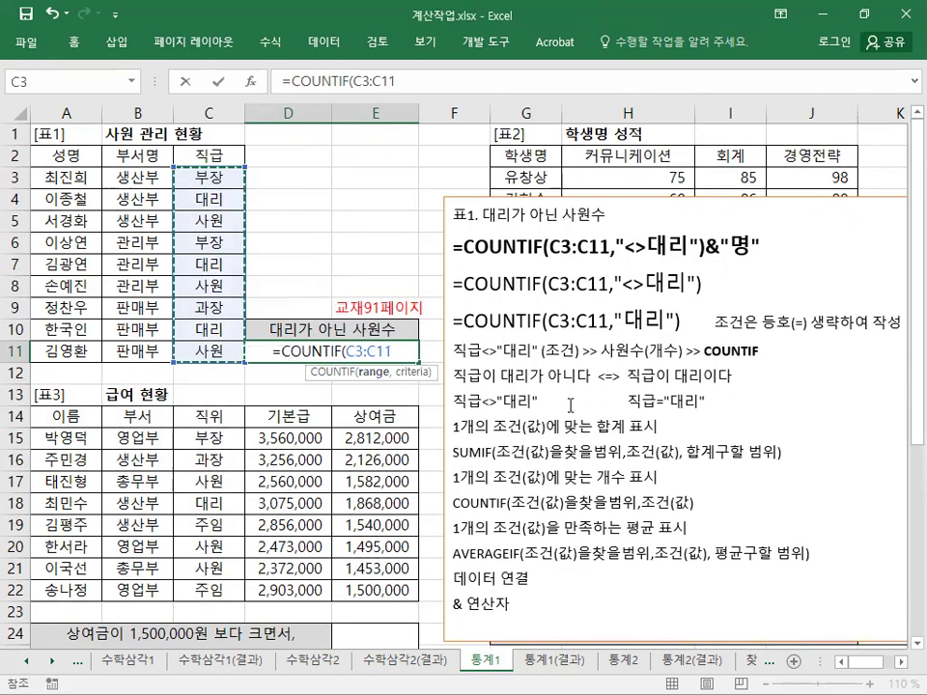
pyautogui.write(',')
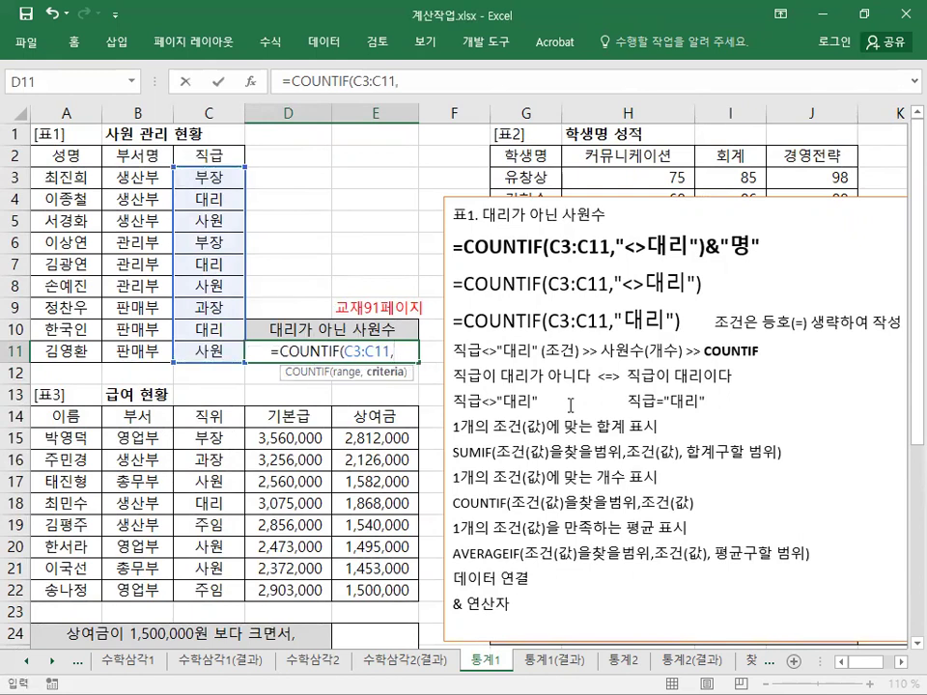
# Enter "대리" as the criterion of the COUNTIF formula in D11
pyautogui.write('"EOF')
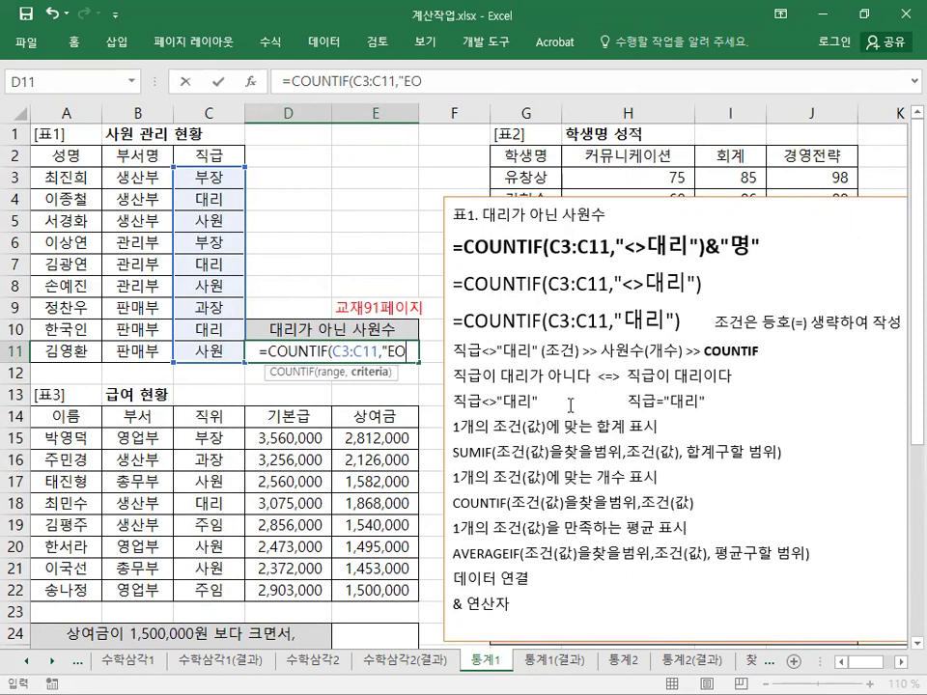
pyautogui.press('BackSpace')
pyautogui.press('BackSpace')
pyautogui.press('BackSpace')
pyautogui.write('대리')
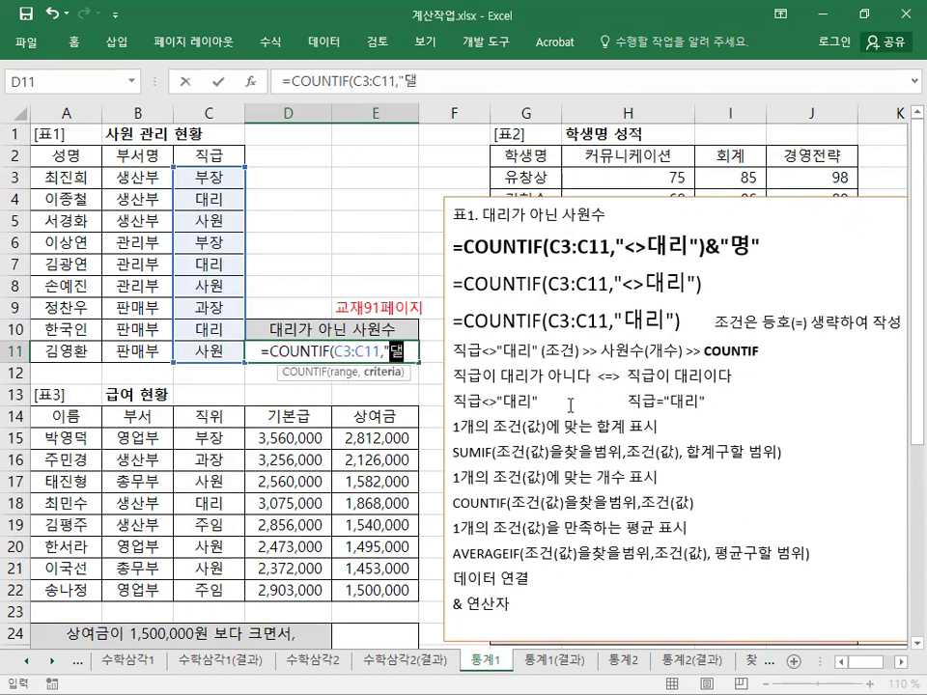
pyautogui.write('"')
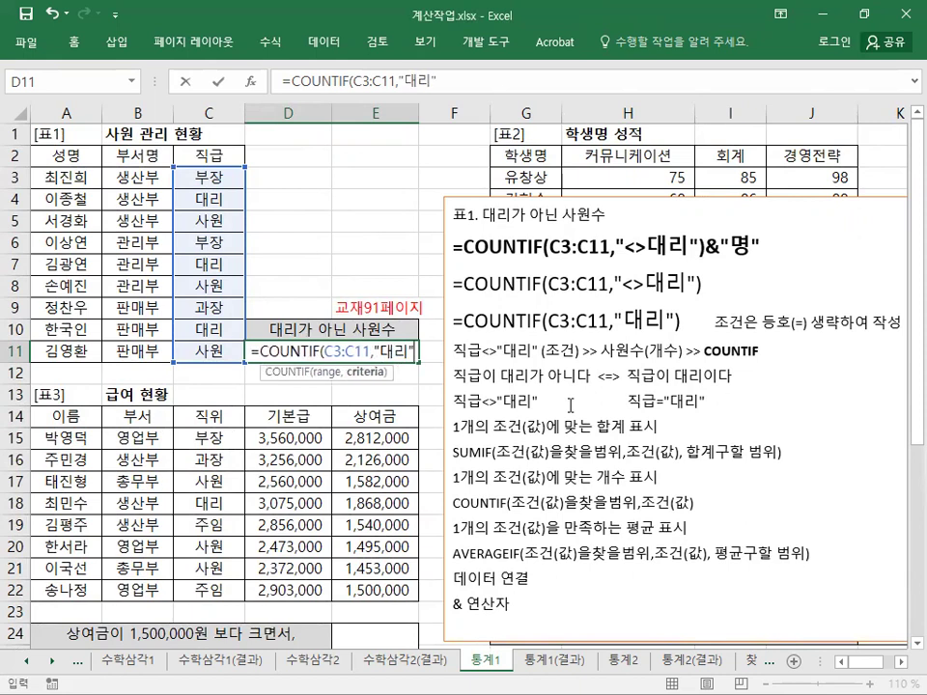
# Change the COUNTIF criterion in D11 to "<>대리" by adding the not-equal operator inside the quotation marks
pyautogui.press('F2')
pyautogui.press('Left')
pyautogui.press('Left')
pyautogui.press('Left')
pyautogui.press('Left')
pyautogui.write('=')
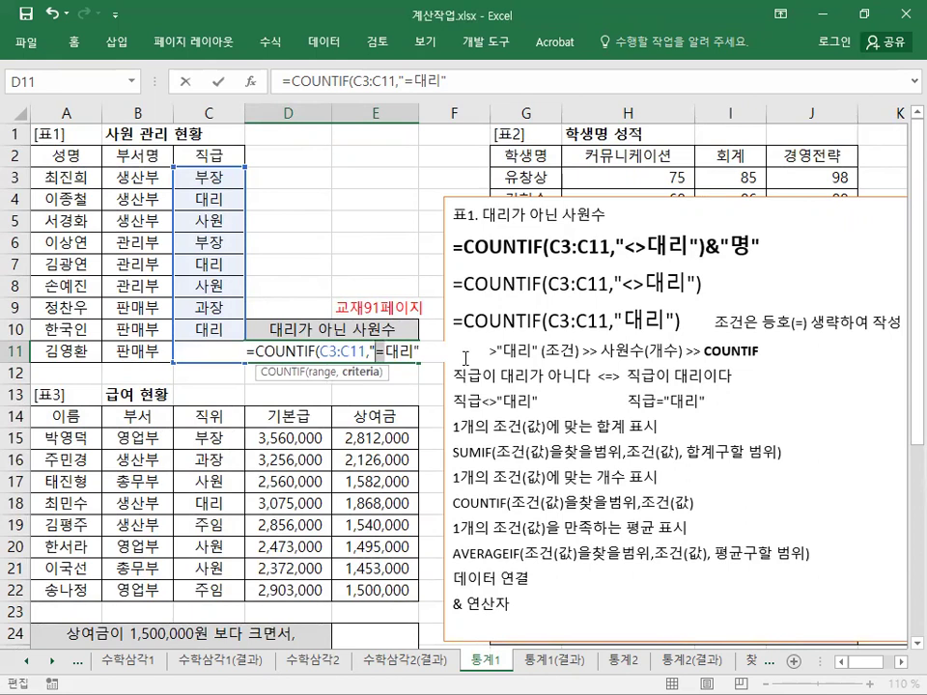
pyautogui.write('<>')
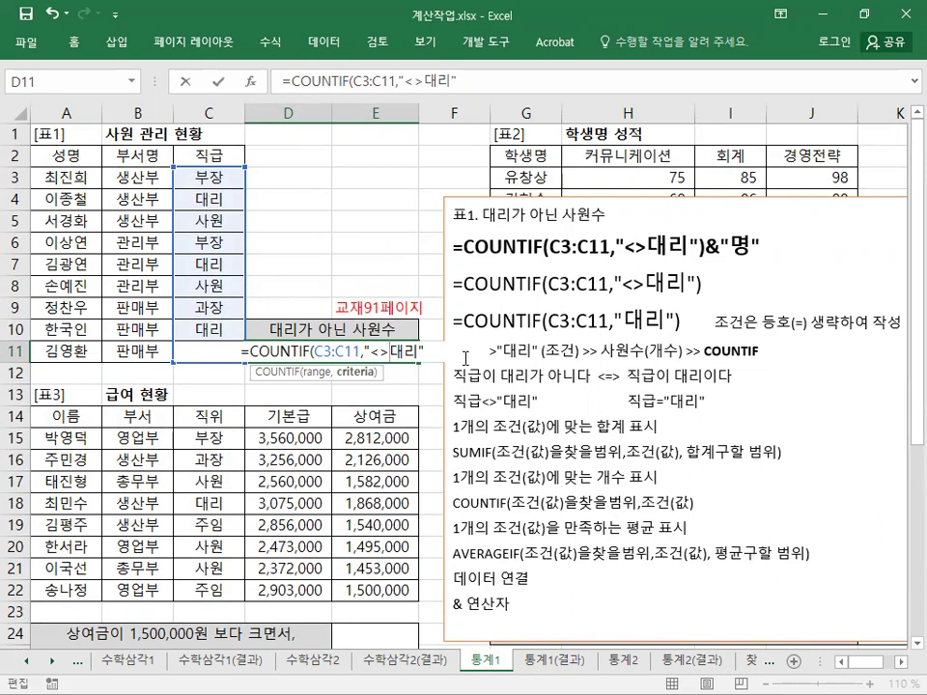
# Close and enter the COUNTIF formula that counts the employees who are not 대리 in D11
pyautogui.write(')')
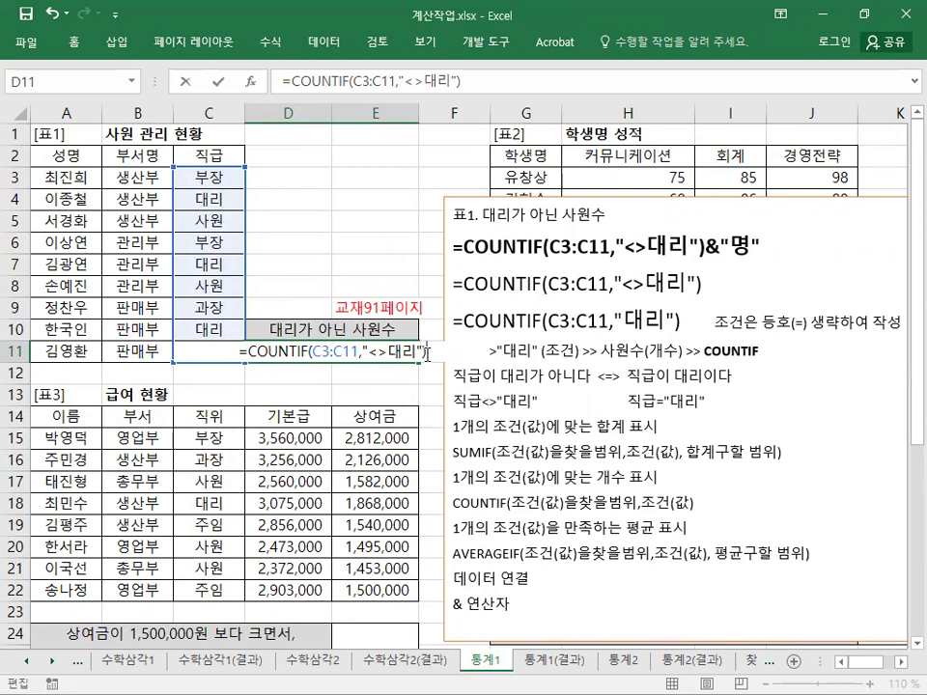
pyautogui.press('Return')
pyautogui.click(394, 357)
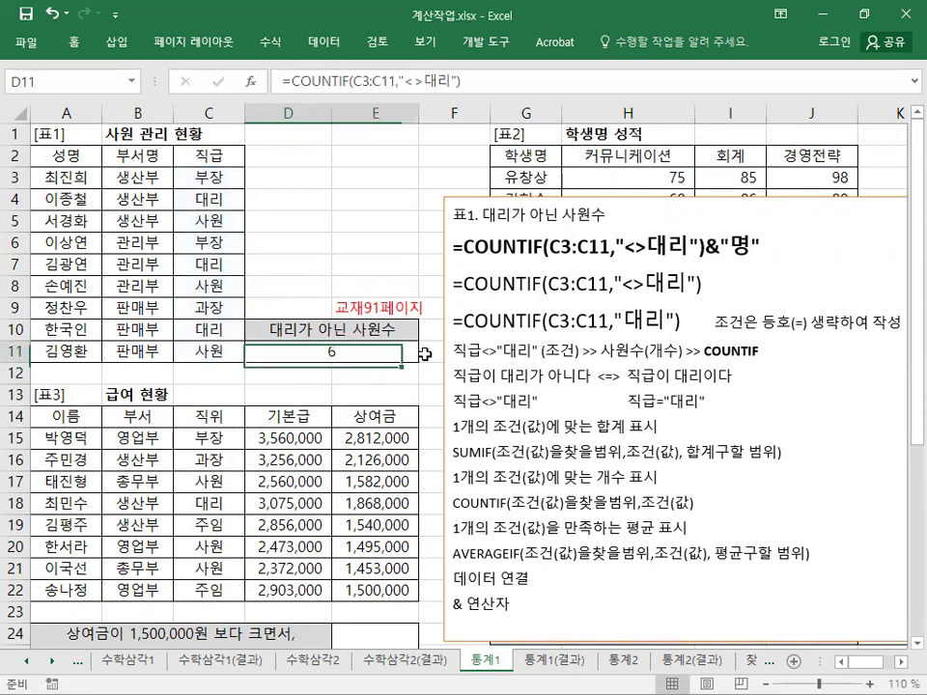
# Append the unit text to the D11 formula with &"명" and enter it again
pyautogui.doubleClick(369, 355)
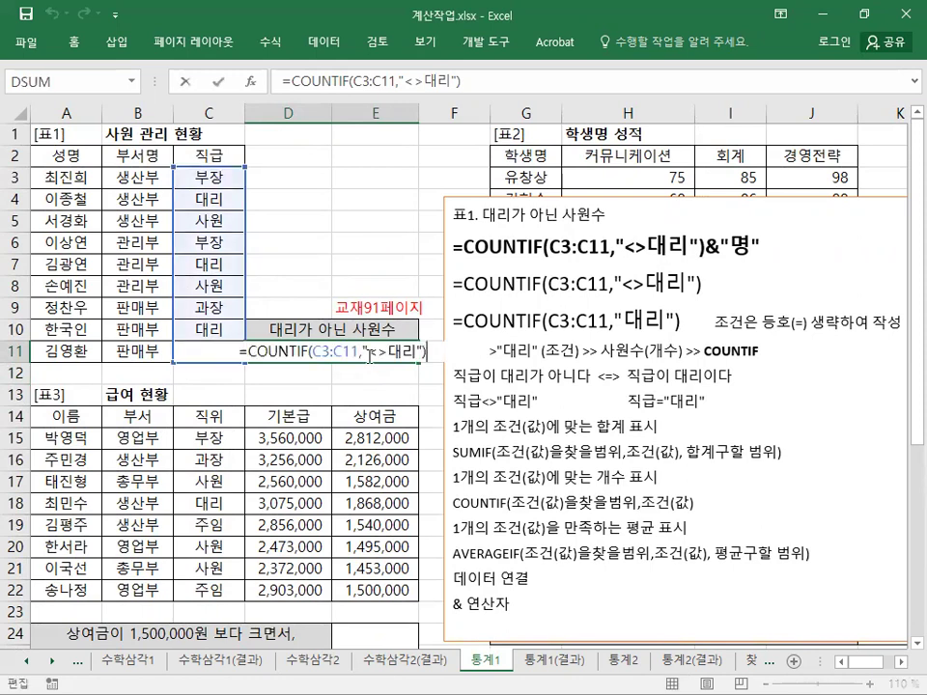
pyautogui.moveTo(249, 351); pyautogui.dragTo(453, 350)
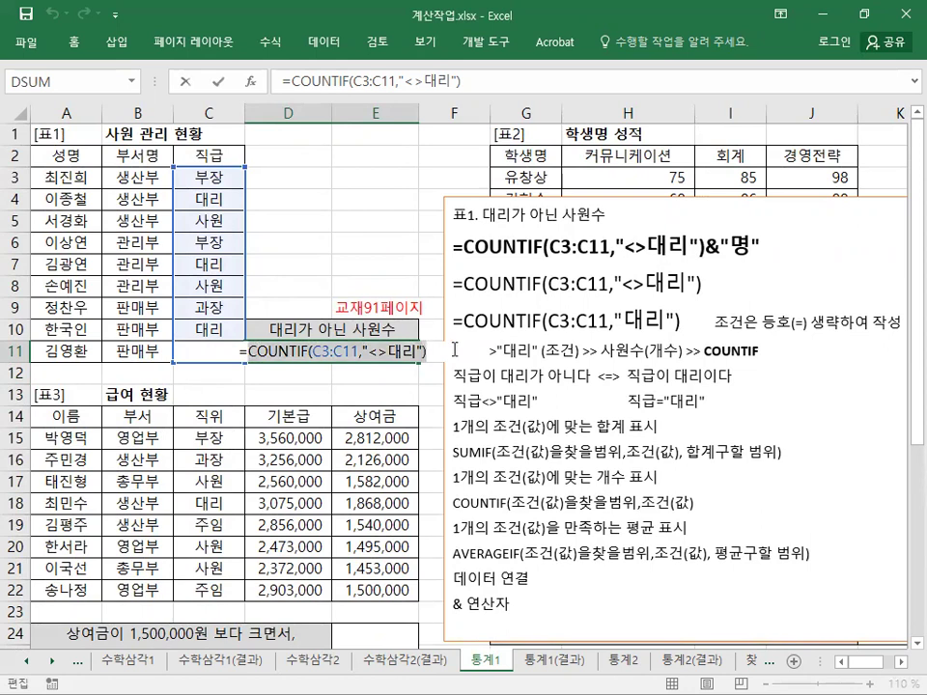
pyautogui.click(435, 352)
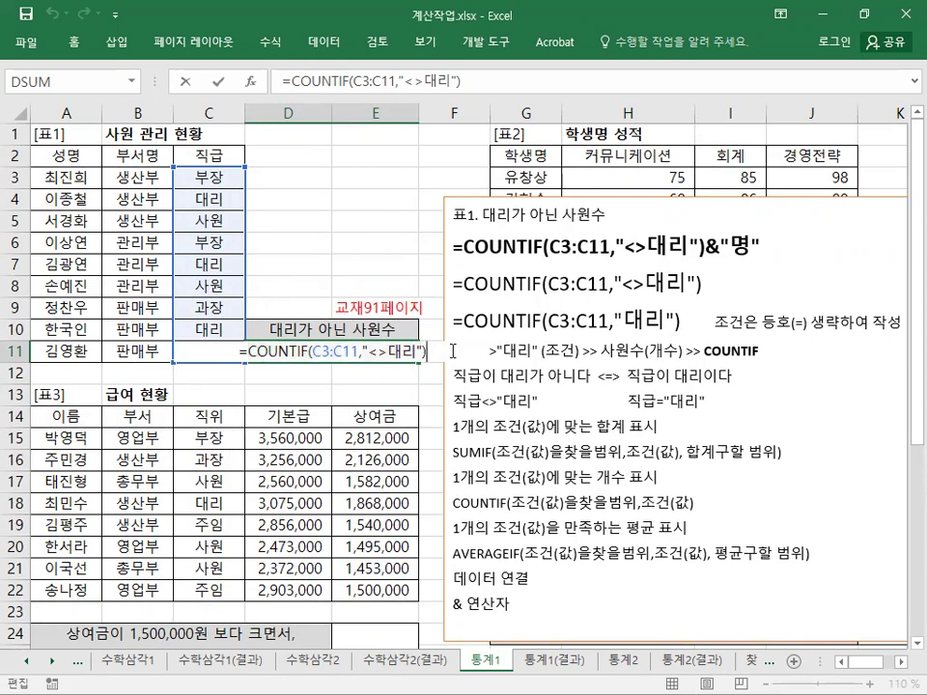
pyautogui.write('&"AUD')
pyautogui.press('BackSpace')
pyautogui.press('BackSpace')
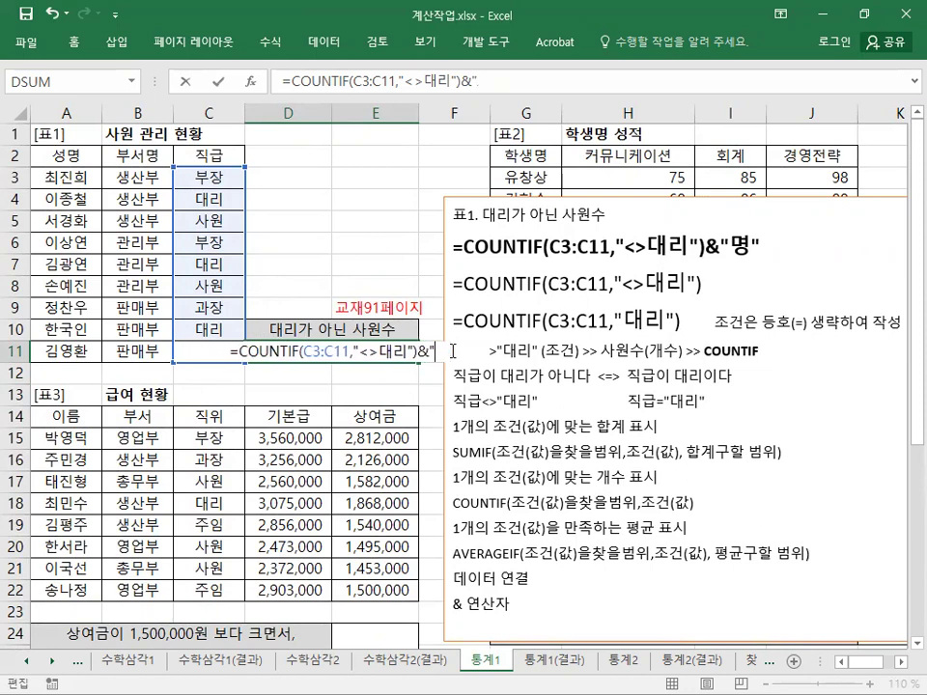
pyautogui.write('명"')
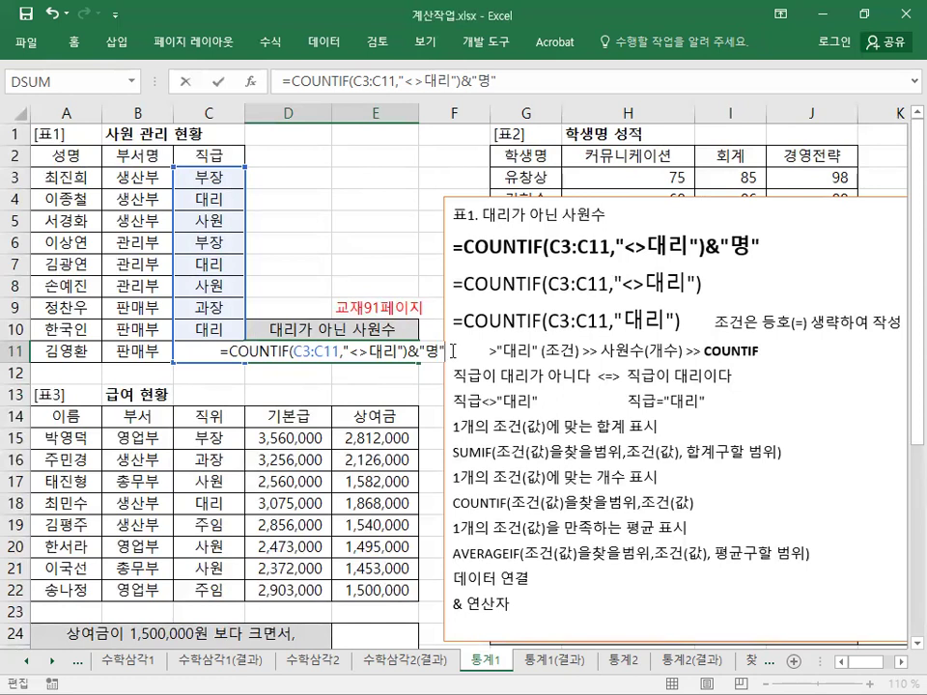
pyautogui.hotkey('ctrl', 'Return')
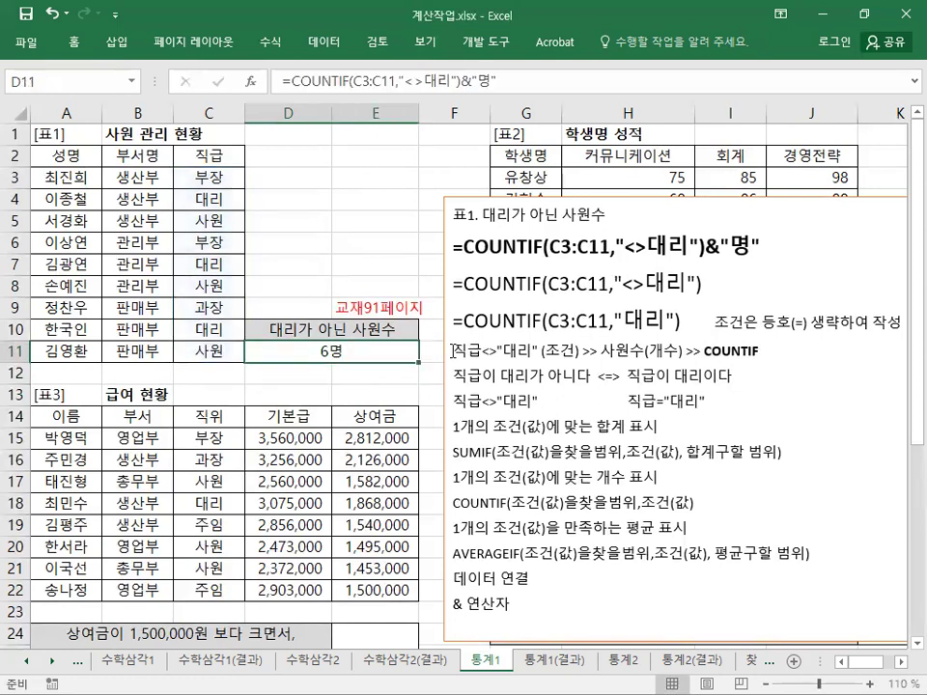
# Move the notes text box right of the [표2] student table, starting at about column K
pyautogui.click(637, 208)
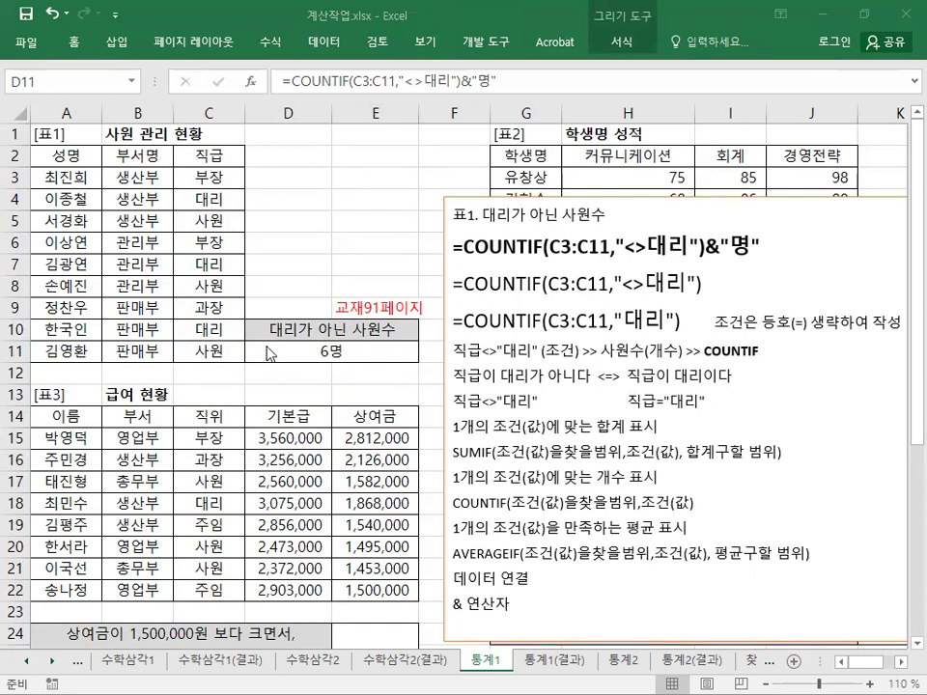
pyautogui.press('Escape')
pyautogui.click(483, 198)
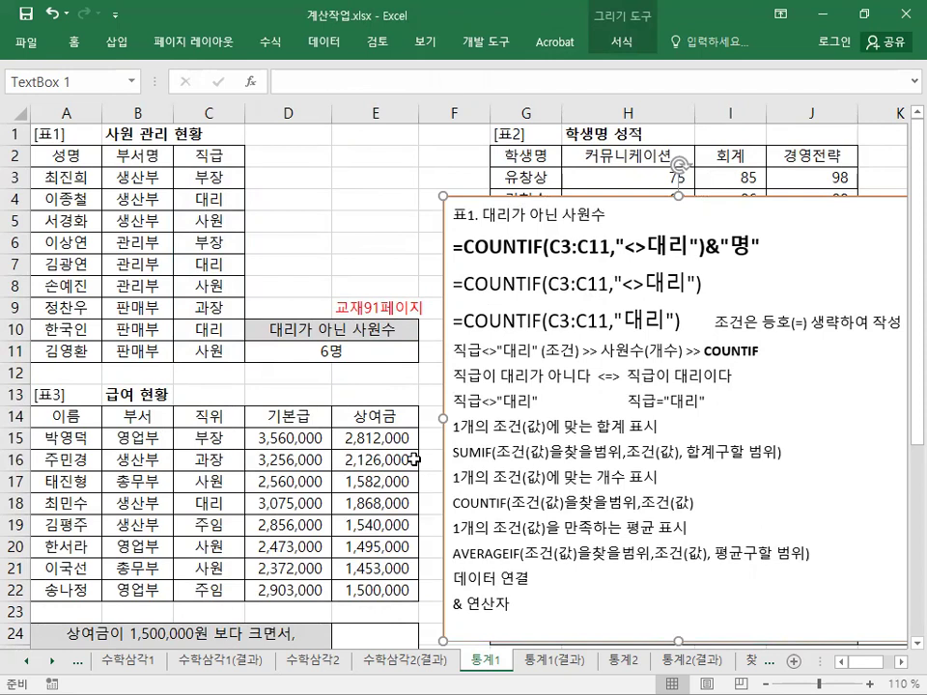
pyautogui.moveTo(478, 199); pyautogui.dragTo(705, 199)
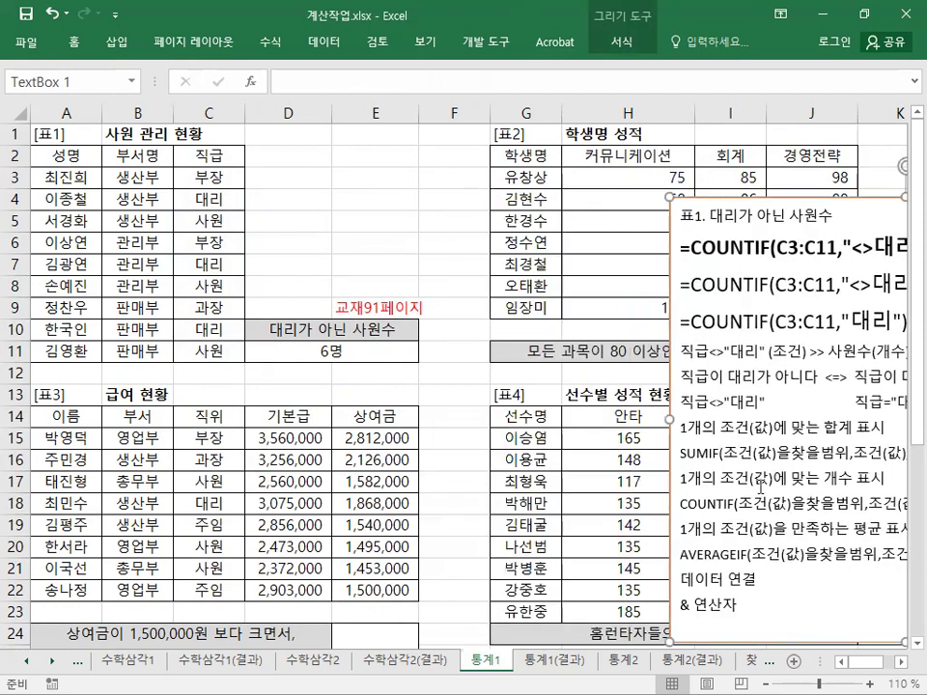
pyautogui.hscroll(5, 676, 500)
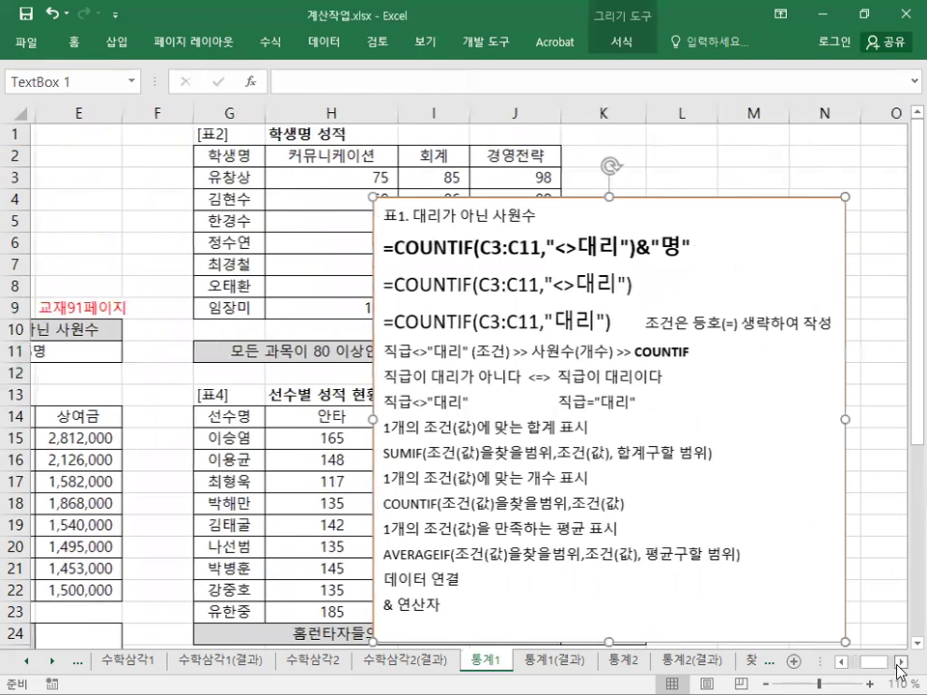
pyautogui.click(901, 662)
pyautogui.click(901, 662)
pyautogui.moveTo(386, 201); pyautogui.dragTo(576, 156)
# Paste the copied 표2 COUNTIFS notes above the 표1 notes in the text box, keeping the source formatting
pyautogui.click(428, 175)
pyautogui.hotkey('ctrl', 'v')
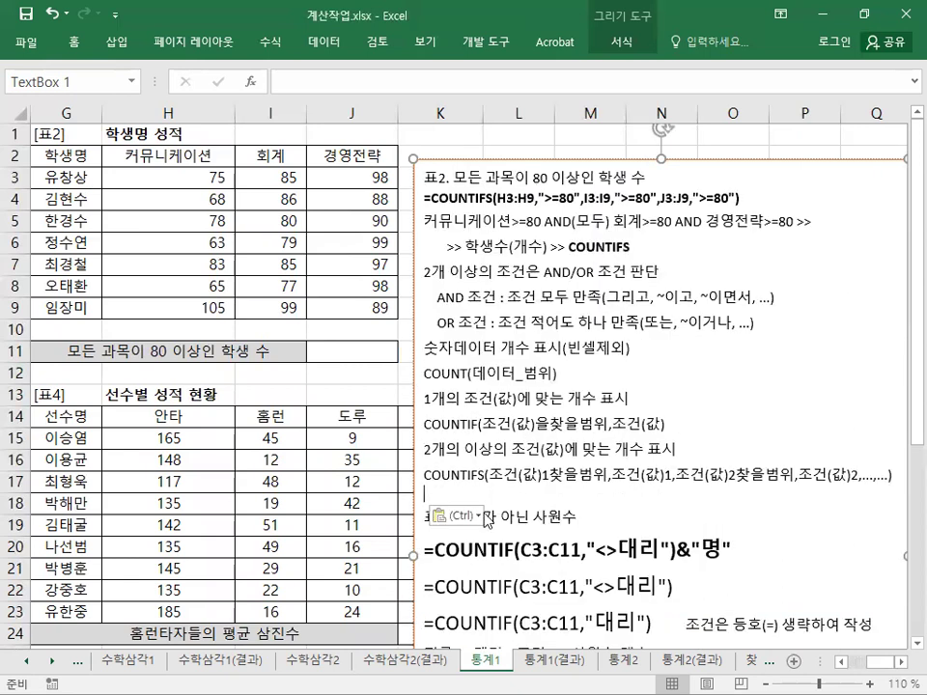
pyautogui.click(454, 515)
pyautogui.click(471, 562)
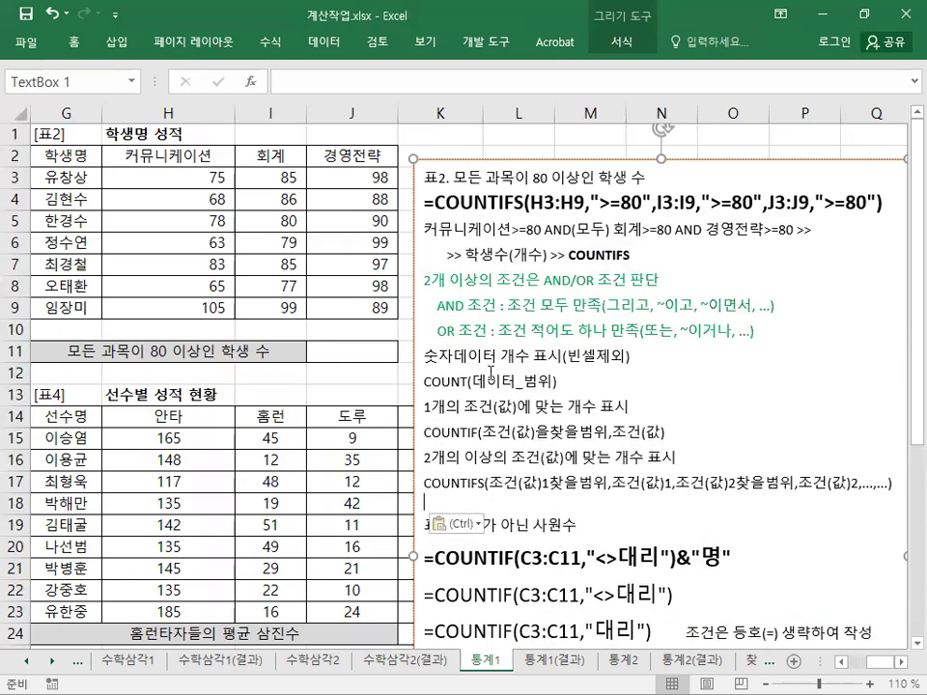
pyautogui.click(355, 350)
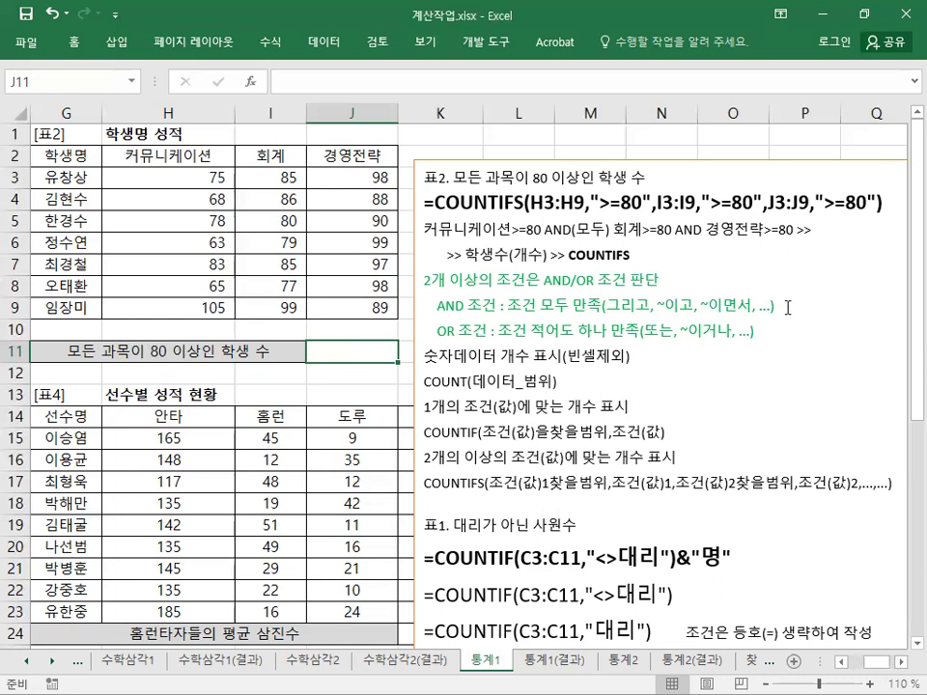
# Colour the note line "2개 이상의 조건은 AND/OR 조건 판단" red in the text box
pyautogui.moveTo(758, 330); pyautogui.dragTo(405, 285)
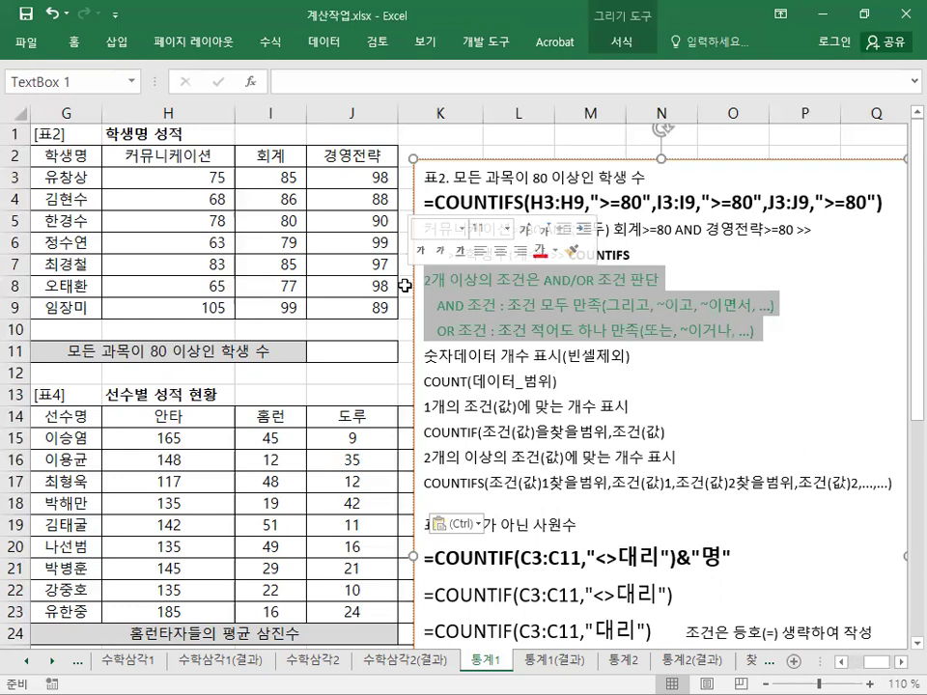
pyautogui.click(555, 330)
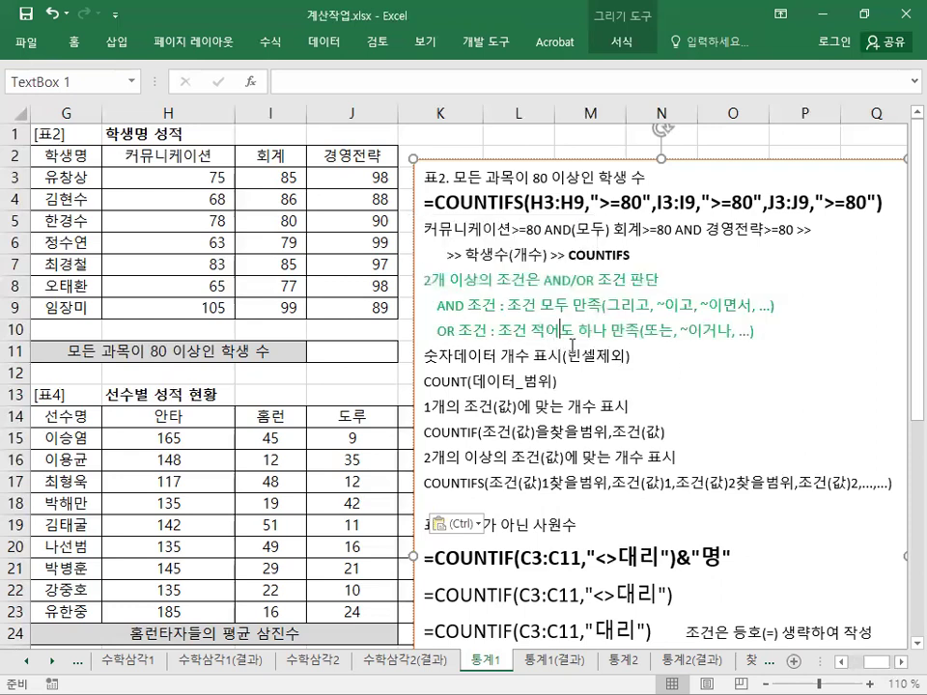
pyautogui.doubleClick(546, 230)
pyautogui.moveTo(659, 279); pyautogui.dragTo(596, 279)
pyautogui.tripleClick(507, 283)
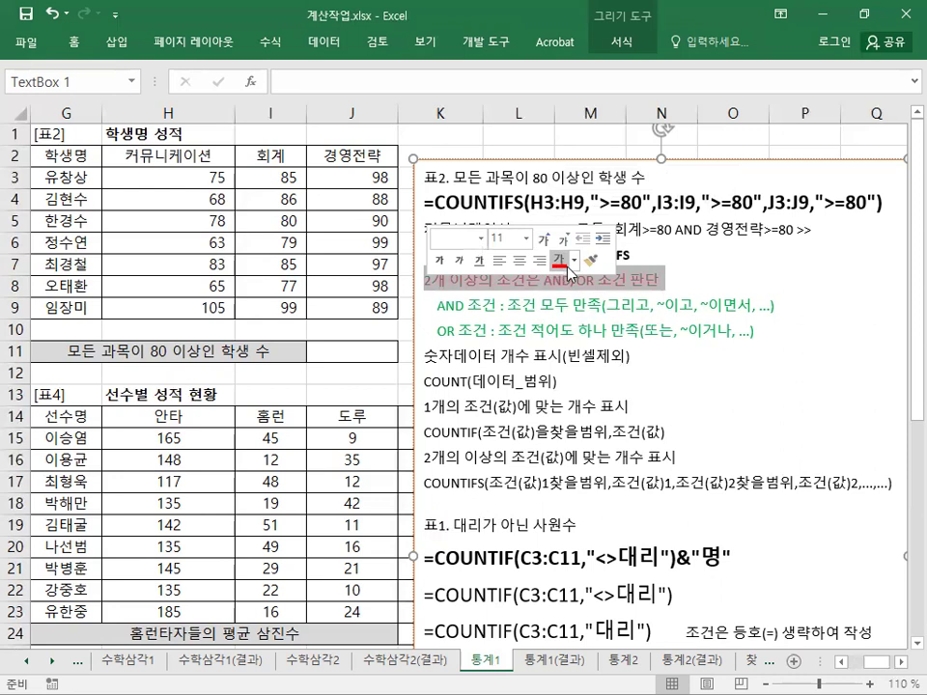
pyautogui.click(583, 249)
pyautogui.click(507, 278)
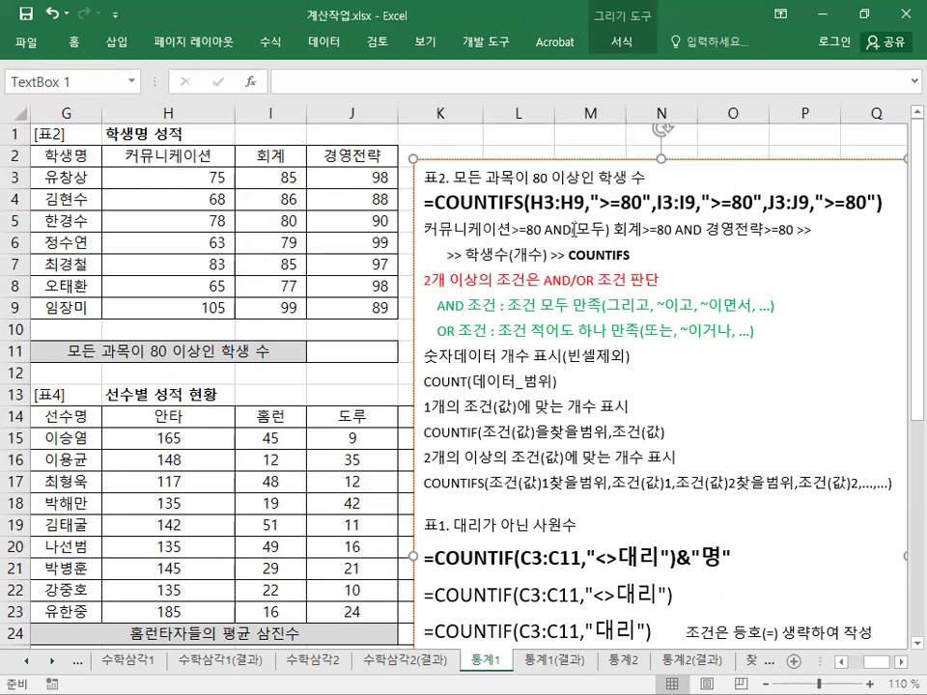
# Colour both AND words red in the note line that lists the 커뮤니케이션, 회계 and 경영전략 conditions
pyautogui.moveTo(572, 230); pyautogui.dragTo(543, 230)
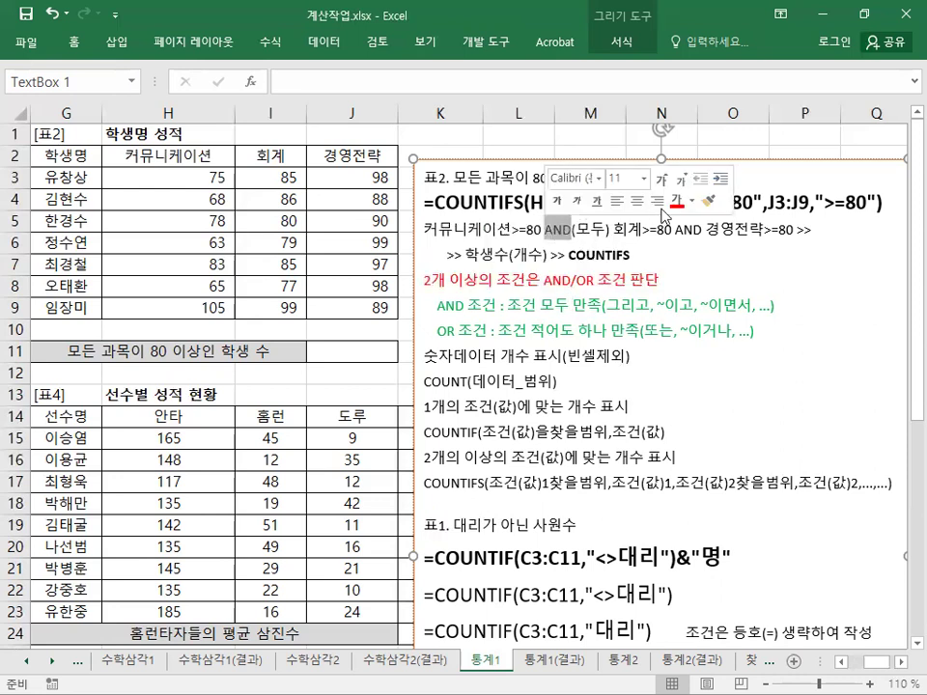
pyautogui.click(665, 259)
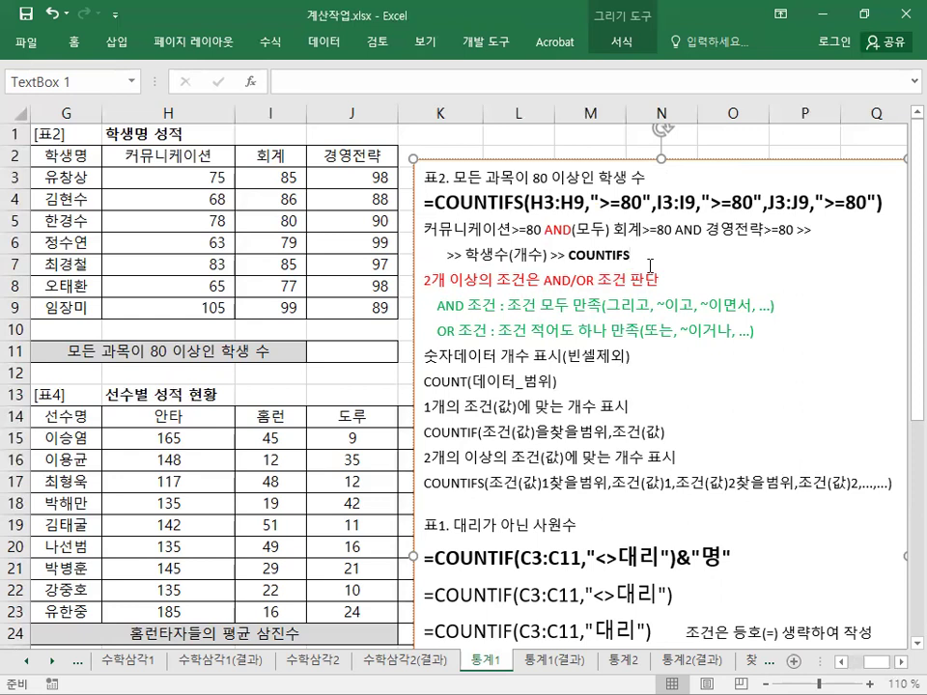
pyautogui.click(360, 352)
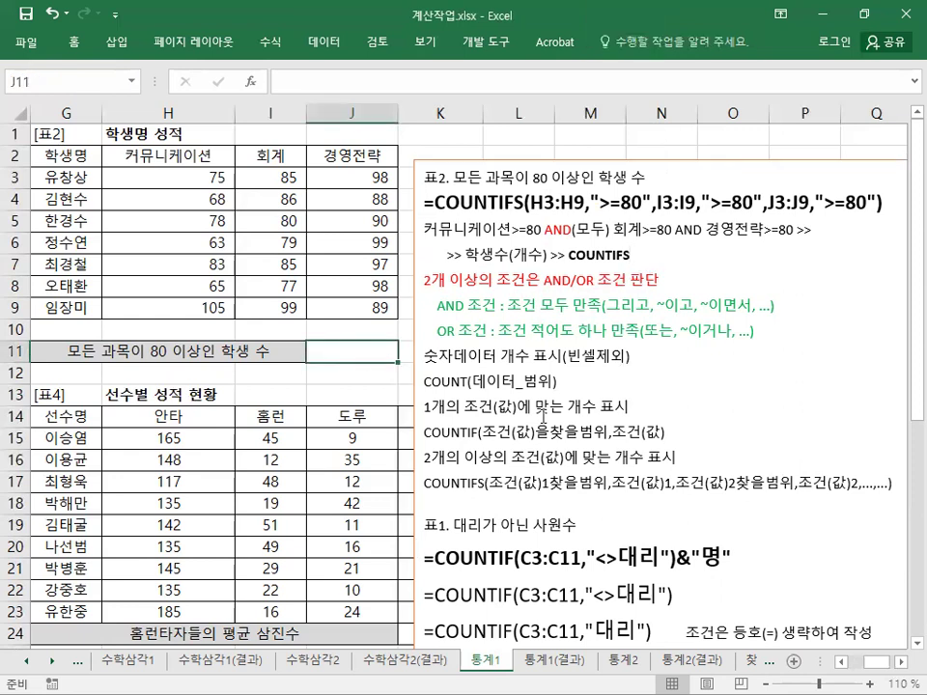
pyautogui.doubleClick(699, 232)
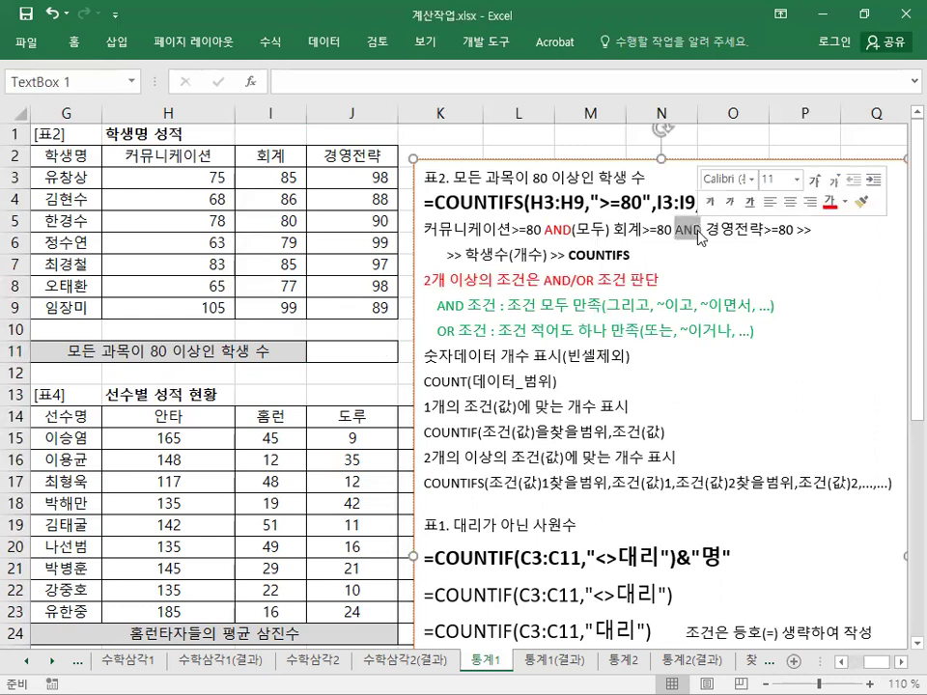
pyautogui.click(828, 201)
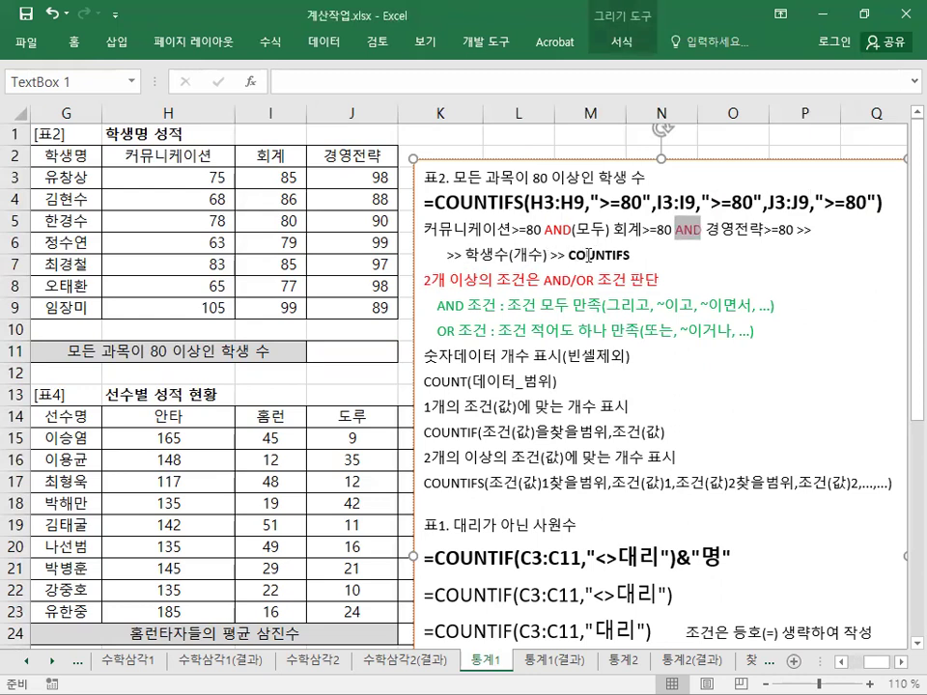
# Start a COUNTIFS formula in cell J11, the result cell for students scoring 80 or more in all subjects
pyautogui.click(342, 354)
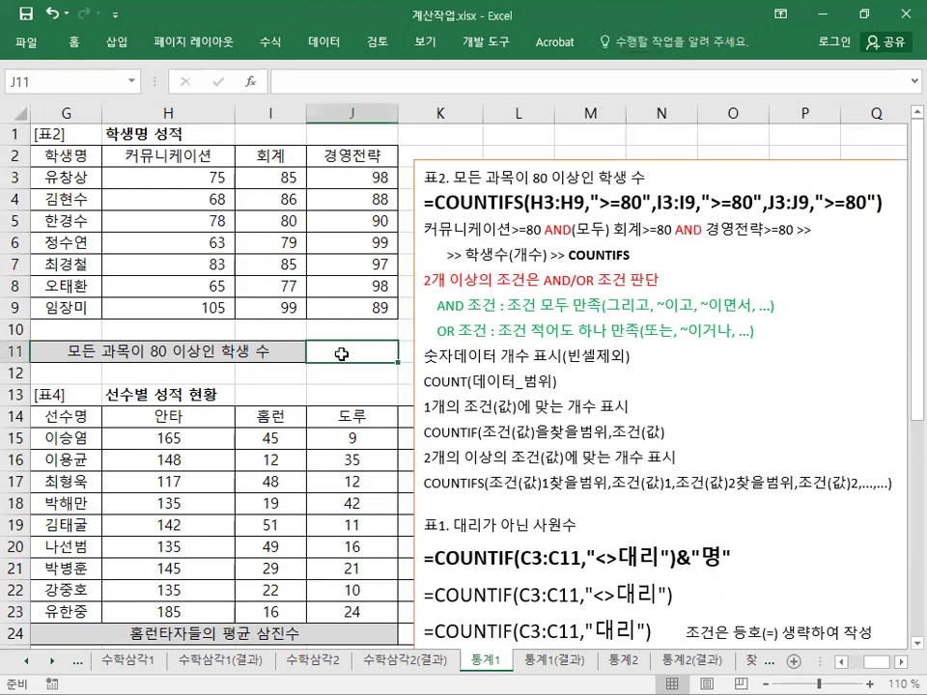
pyautogui.write('=')
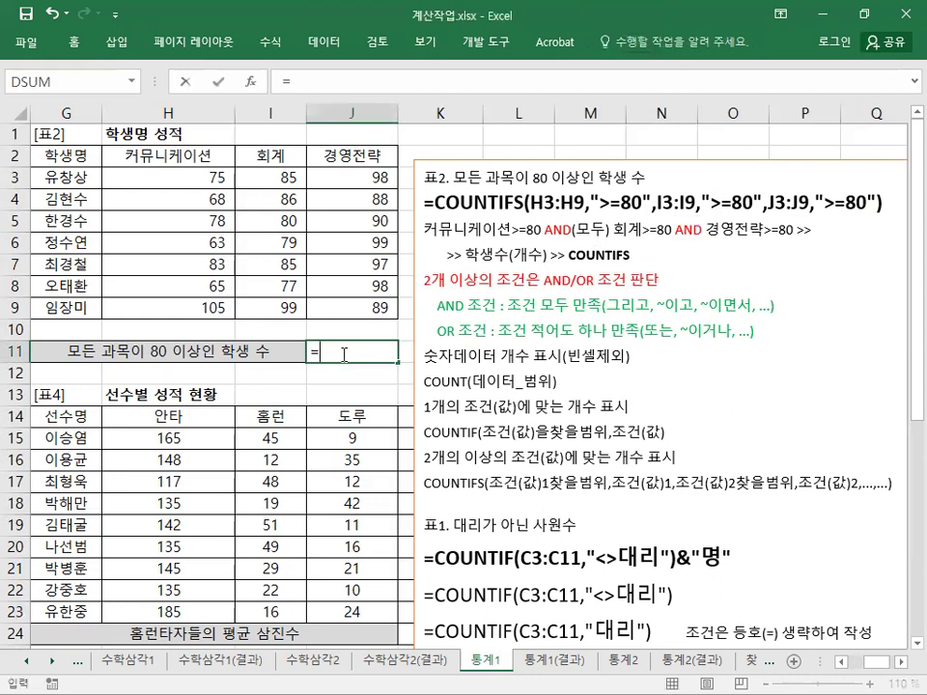
pyautogui.write('ㅊㅐ')
pyautogui.press('BackSpace')
pyautogui.press('BackSpace')
pyautogui.press('Hangul')
pyautogui.write('COU')
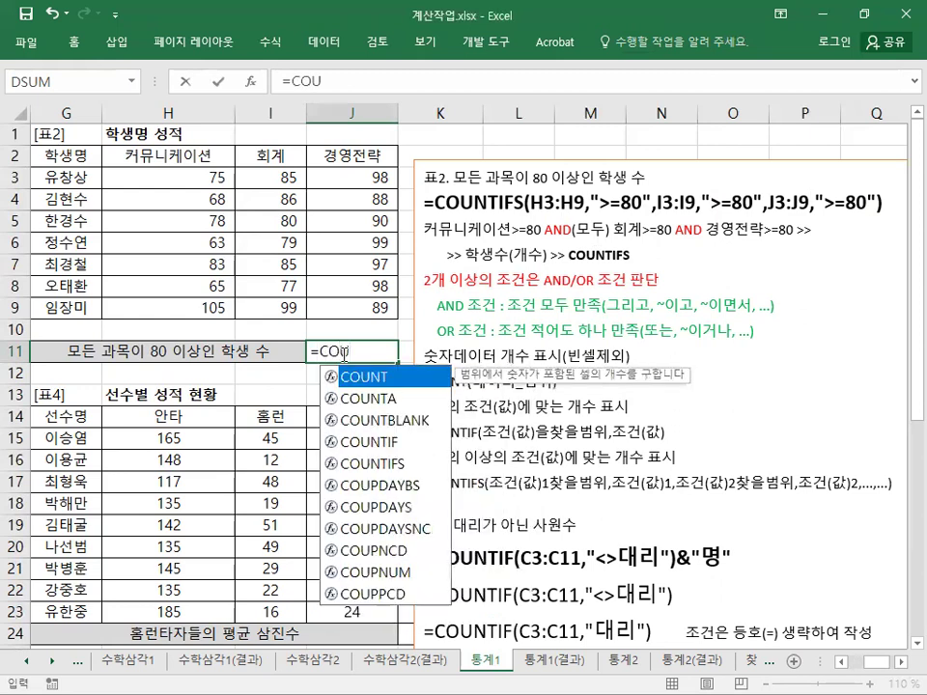
pyautogui.write('NTIFS(')
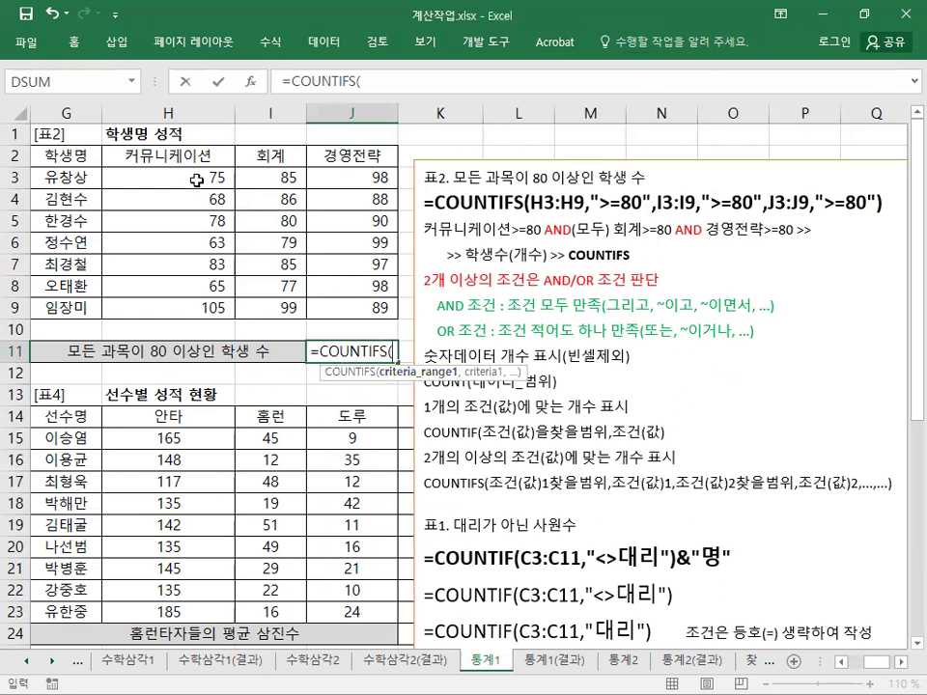
# Add the 커뮤니케이션 range H3:H9 and the 회계 range I3:I9 to the COUNTIFS formula, each with criterion ">=80"
pyautogui.moveTo(192, 183); pyautogui.dragTo(187, 305)
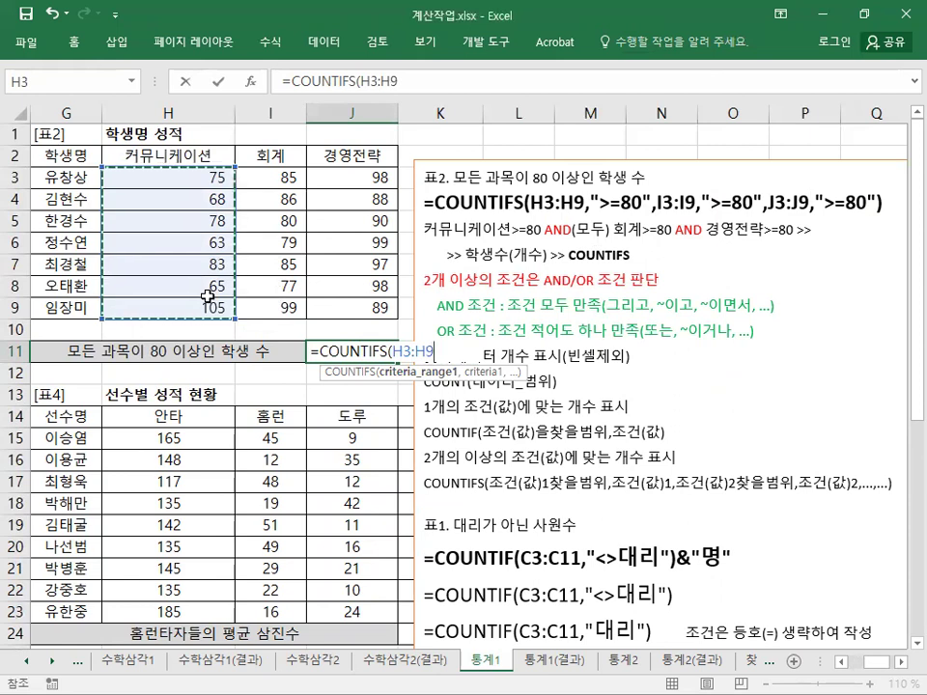
pyautogui.write(',">=80",')
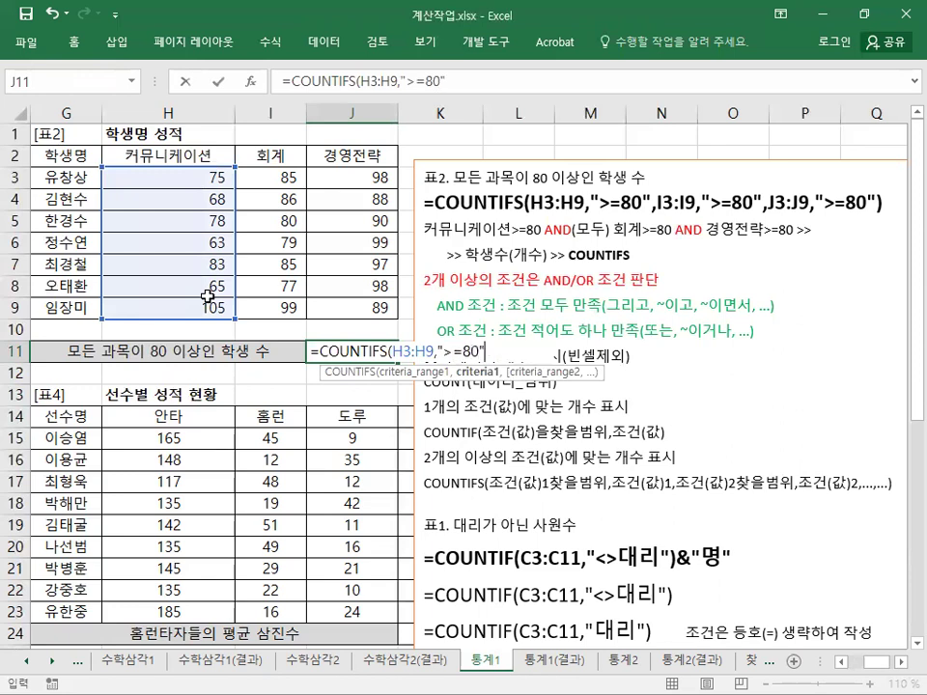
pyautogui.moveTo(277, 180); pyautogui.dragTo(292, 298)
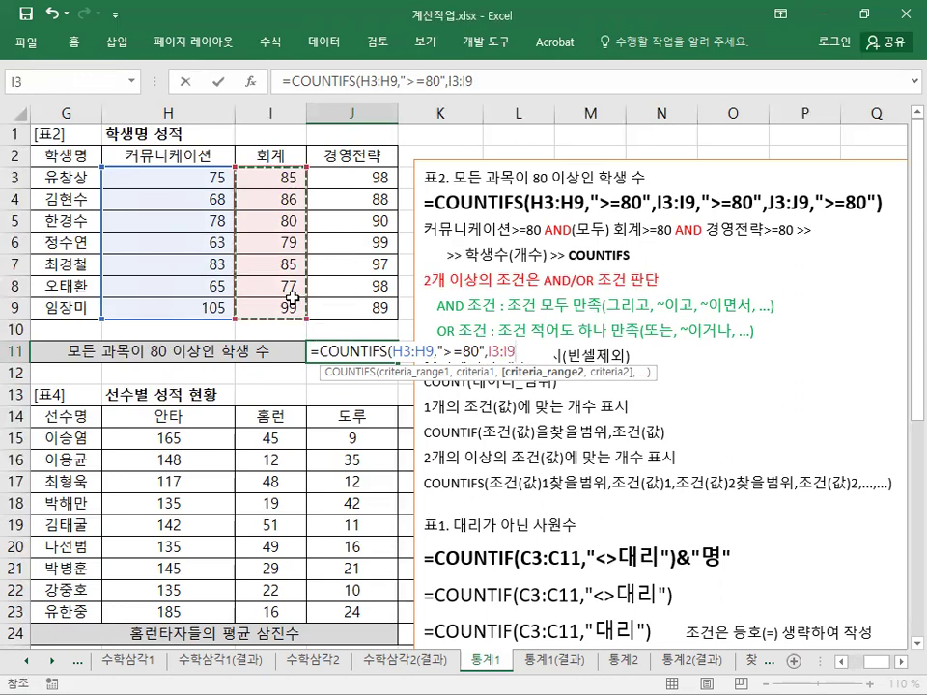
pyautogui.write(',">=80"')
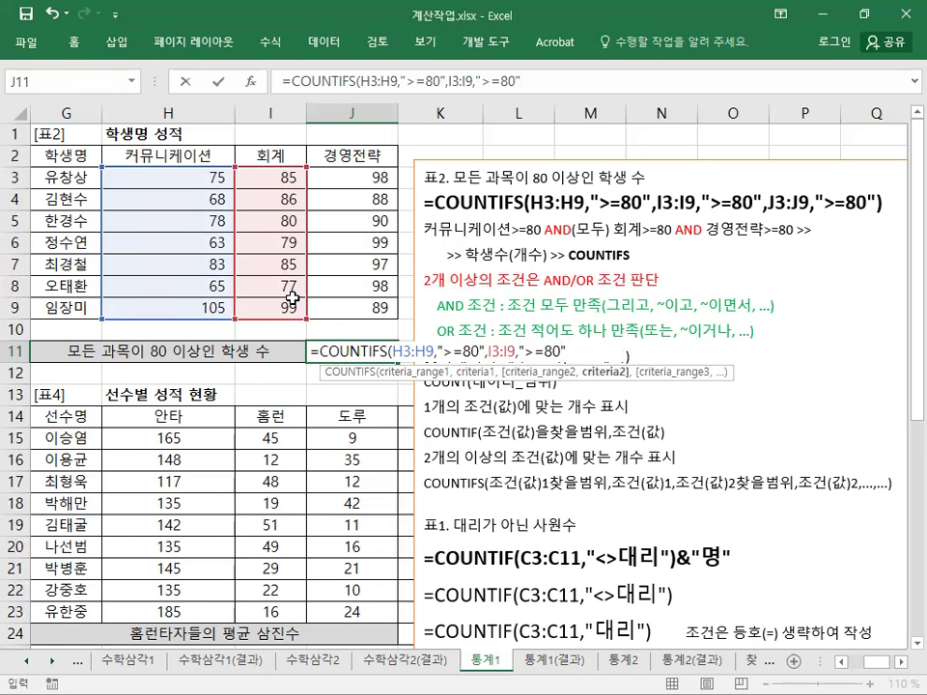
# Complete the COUNTIFS formula in J11 by adding the 경영전략 range J3:J9 with criterion ">=80"
pyautogui.write(',')
pyautogui.moveTo(352, 177); pyautogui.dragTo(369, 311)
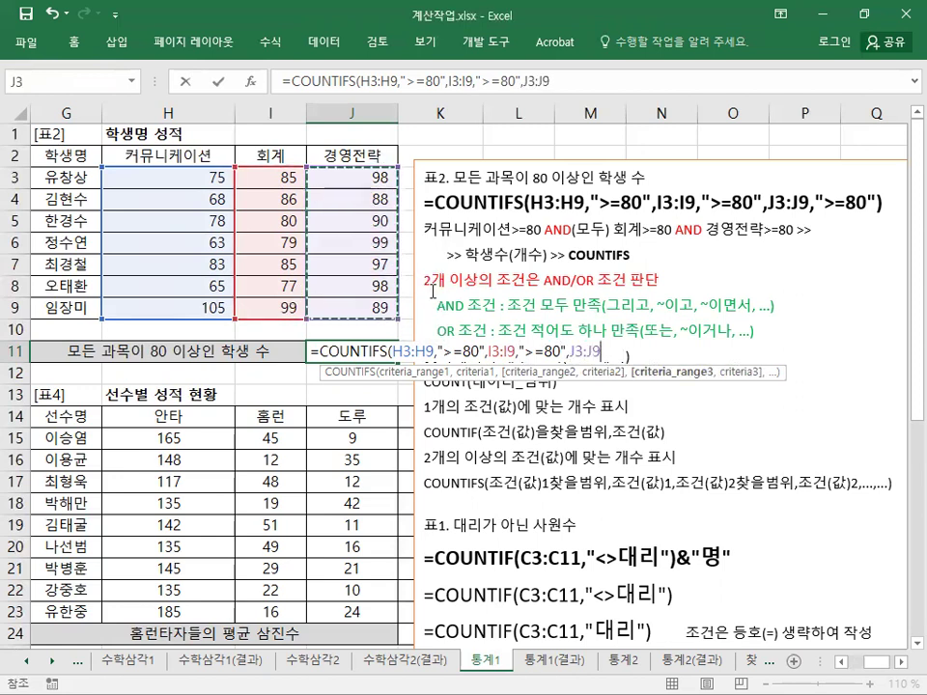
pyautogui.write(',')
pyautogui.write('>=80"')
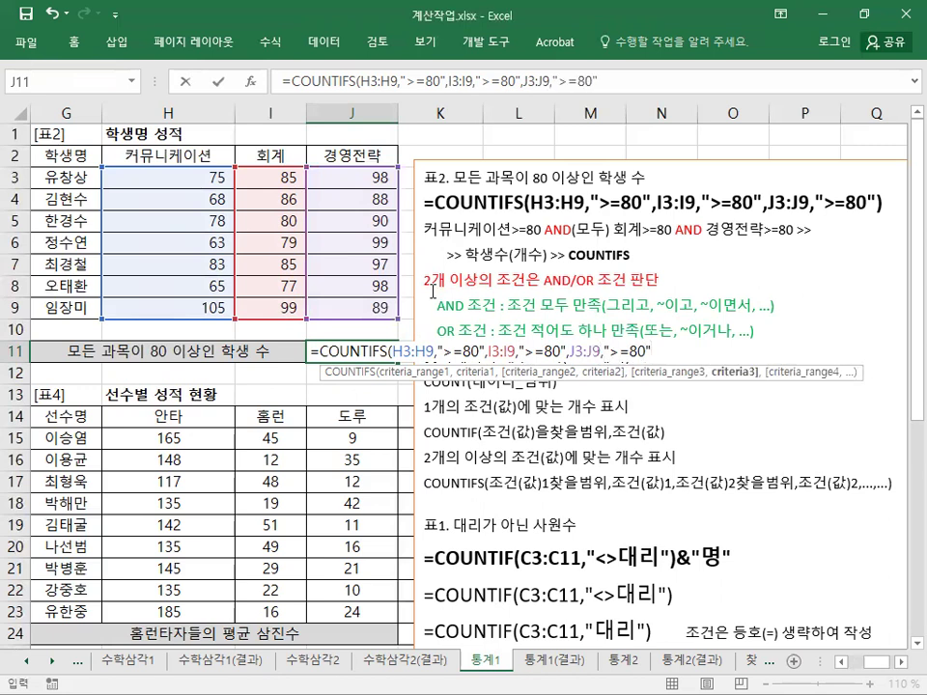
pyautogui.write(')')
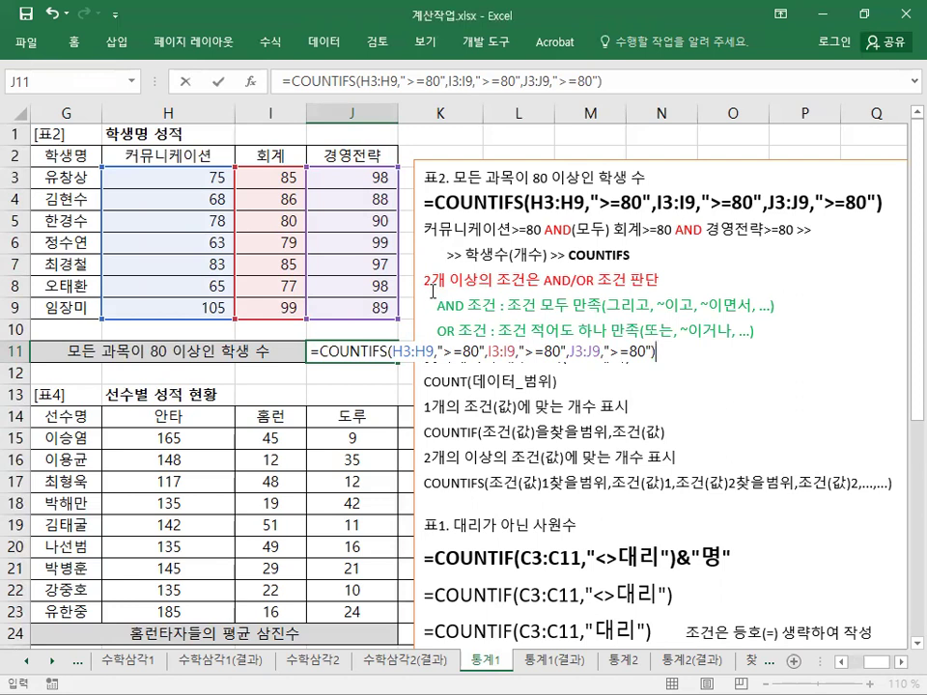
pyautogui.press('Return')
pyautogui.press('Up')
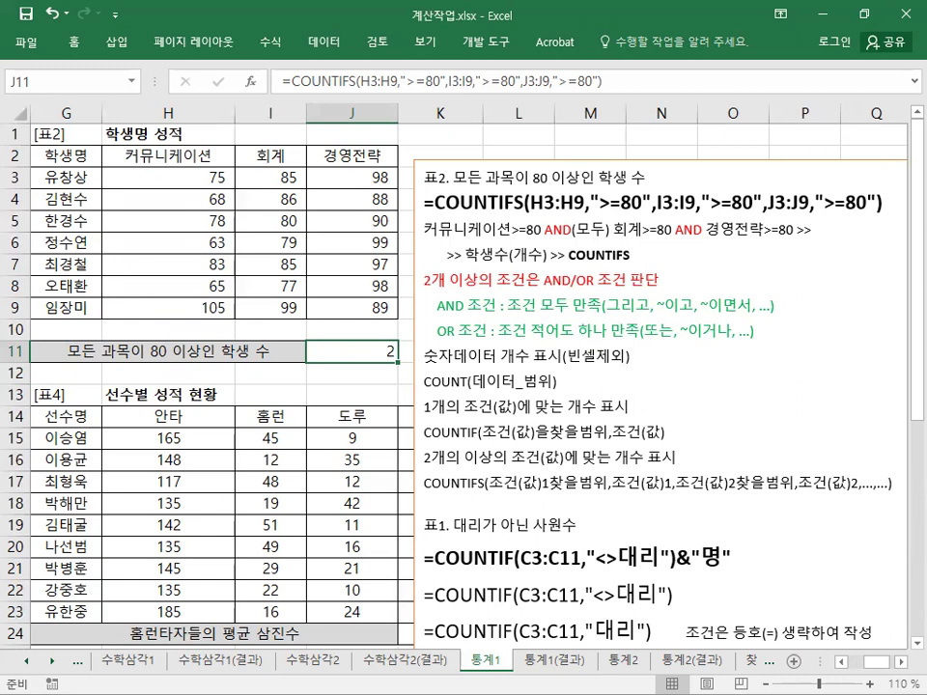
# Move the notes text box down the sheet so it sits between [표5] and [표6], just below cell E30
pyautogui.click(661, 255)
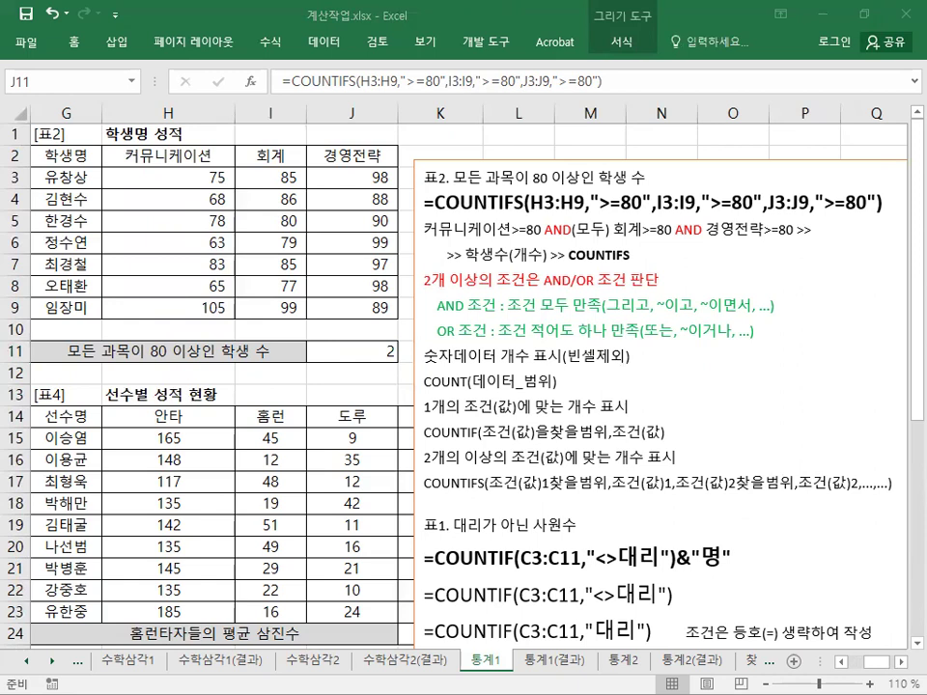
pyautogui.click(450, 161)
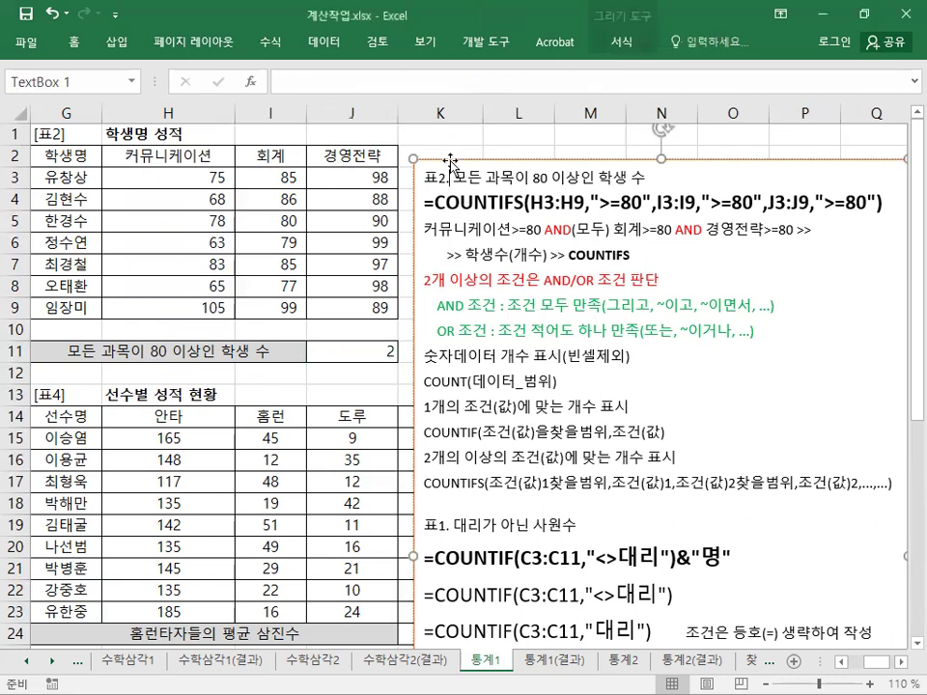
pyautogui.moveTo(450, 161); pyautogui.dragTo(175, 471)
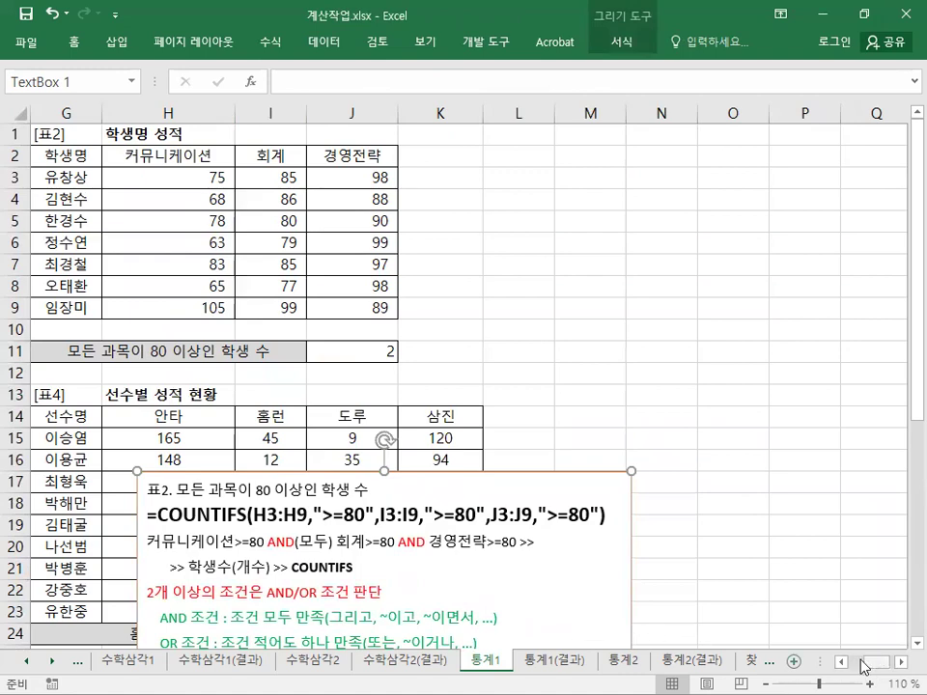
pyautogui.moveTo(862, 664); pyautogui.dragTo(842, 663)
pyautogui.scroll(-4, 625, 579)
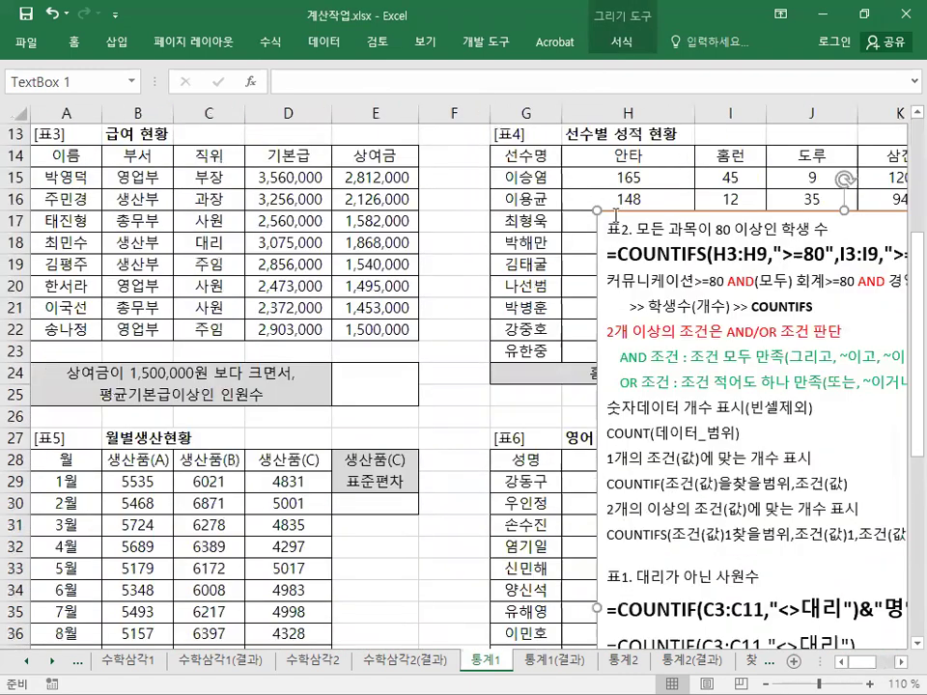
pyautogui.moveTo(616, 216); pyautogui.dragTo(375, 519)
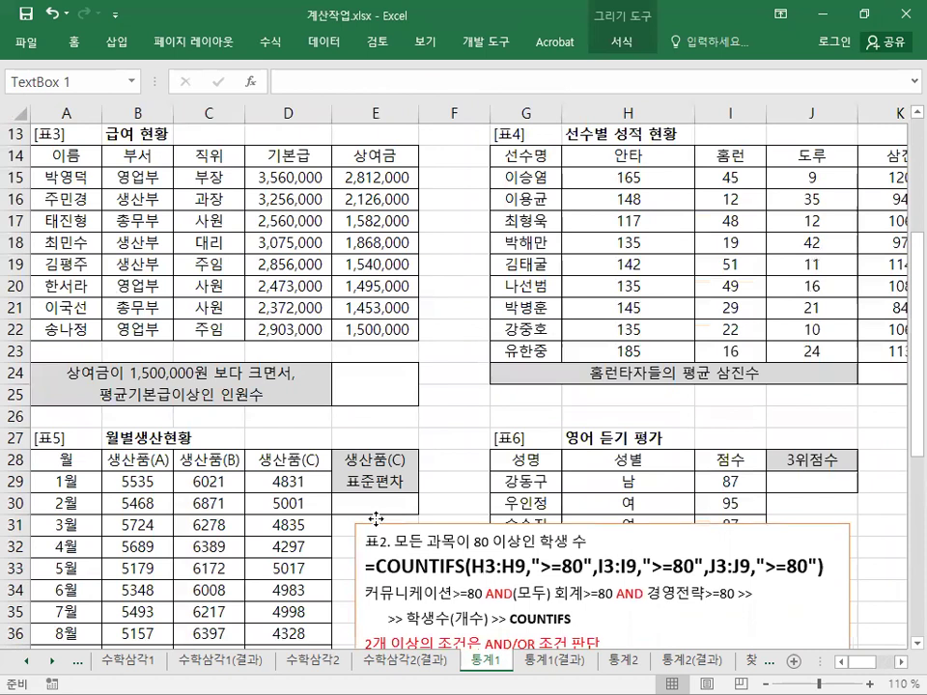
pyautogui.scroll(-4, 375, 519)
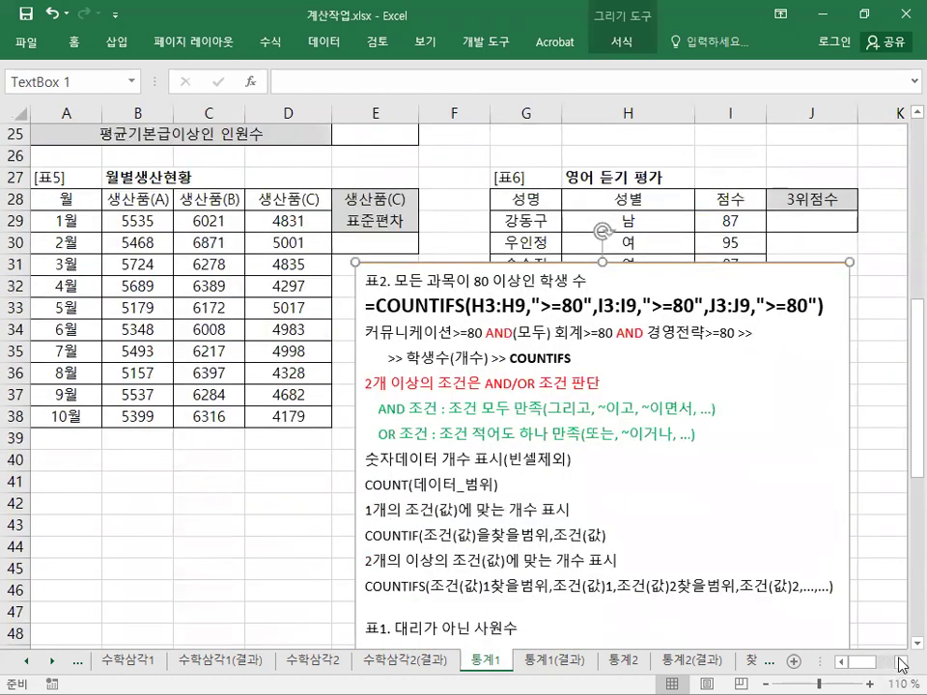
pyautogui.scroll(-1, 676, 492)
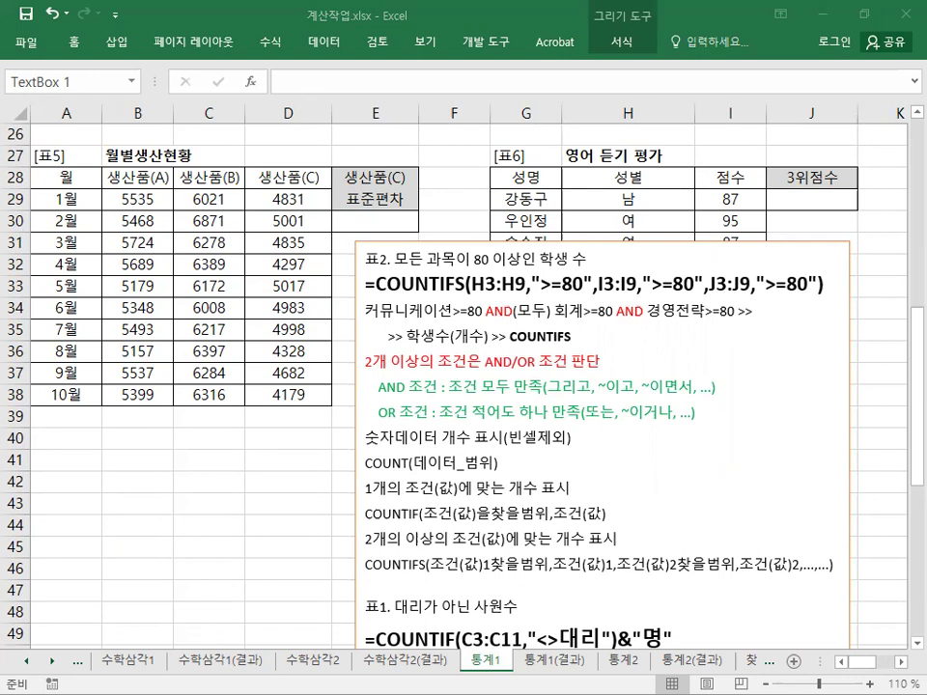
# Paste the "표5. 생산품(C) 표준편차" notes at the start of the text box, followed by a blank line before the 표2 notes
pyautogui.click(366, 262)
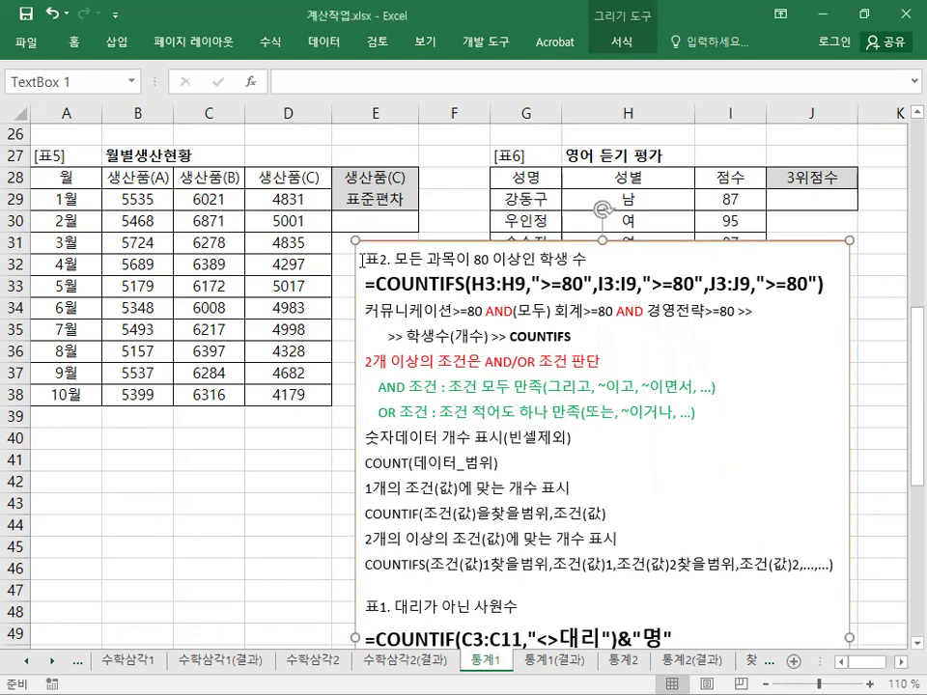
pyautogui.write('표5. 생산품(C) 표준편차 =ROUNDDOWN(STDEV(D29:D38),1) =STDEV(D29:D38) 내림 표시 ROUNDDOWN(숫자,자릿수) 표준편차(Standard Variation) 표시 STDEV(숫자_범위)')
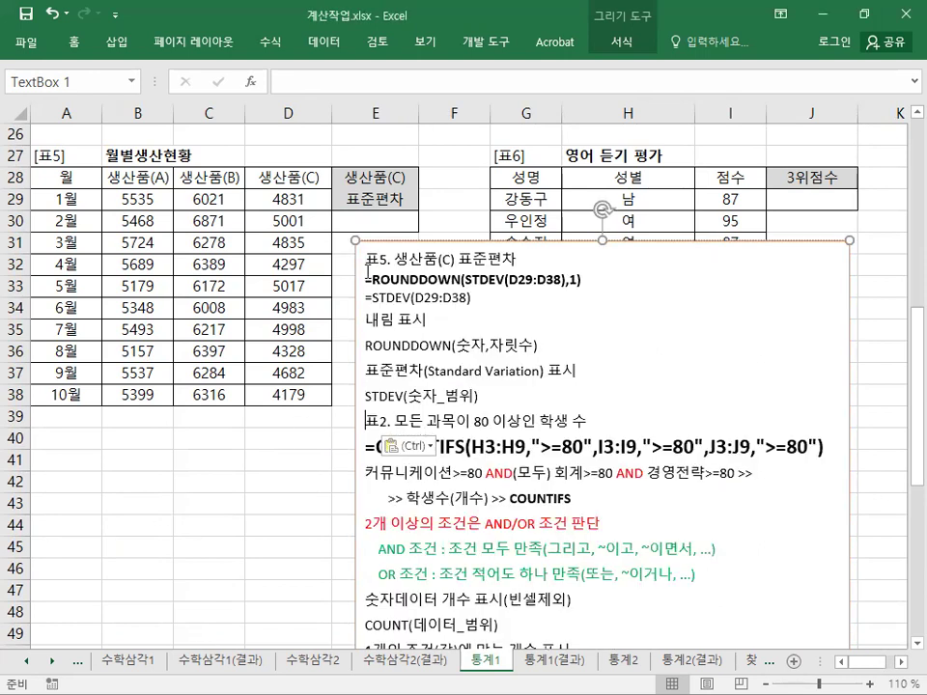
pyautogui.press('Return')
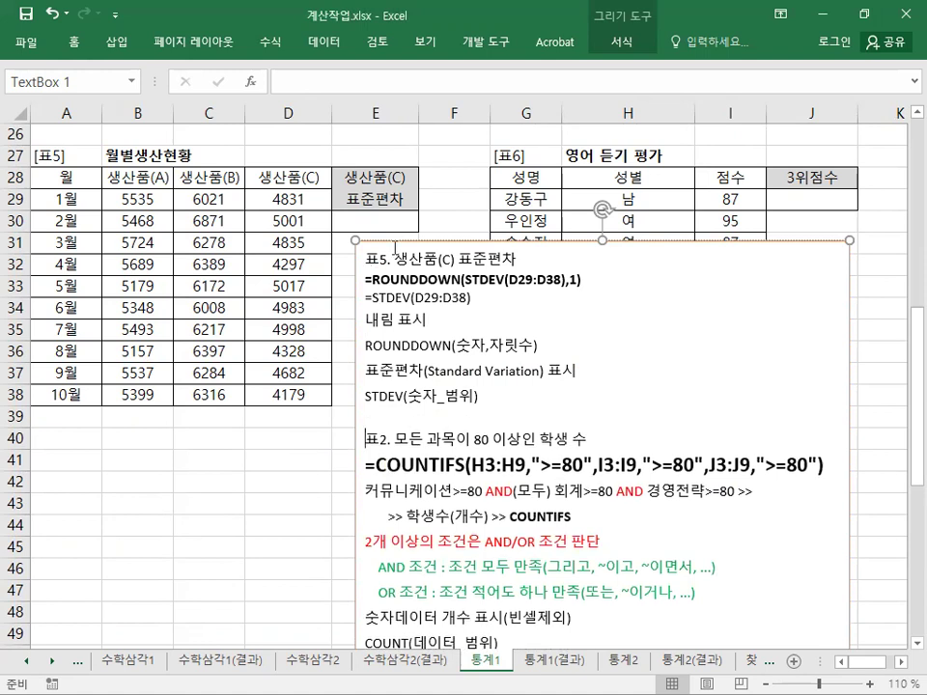
# Enlarge the font of the ROUNDDOWN and STDEV formula lines in the 표5 notes
pyautogui.moveTo(490, 309); pyautogui.dragTo(366, 280)
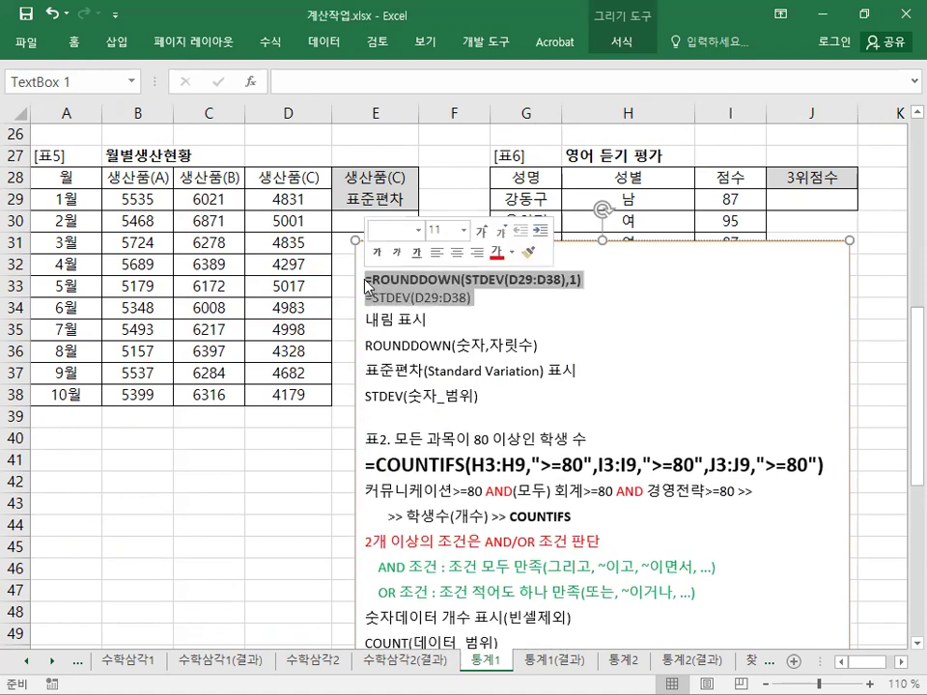
pyautogui.click(486, 232)
pyautogui.click(488, 234)
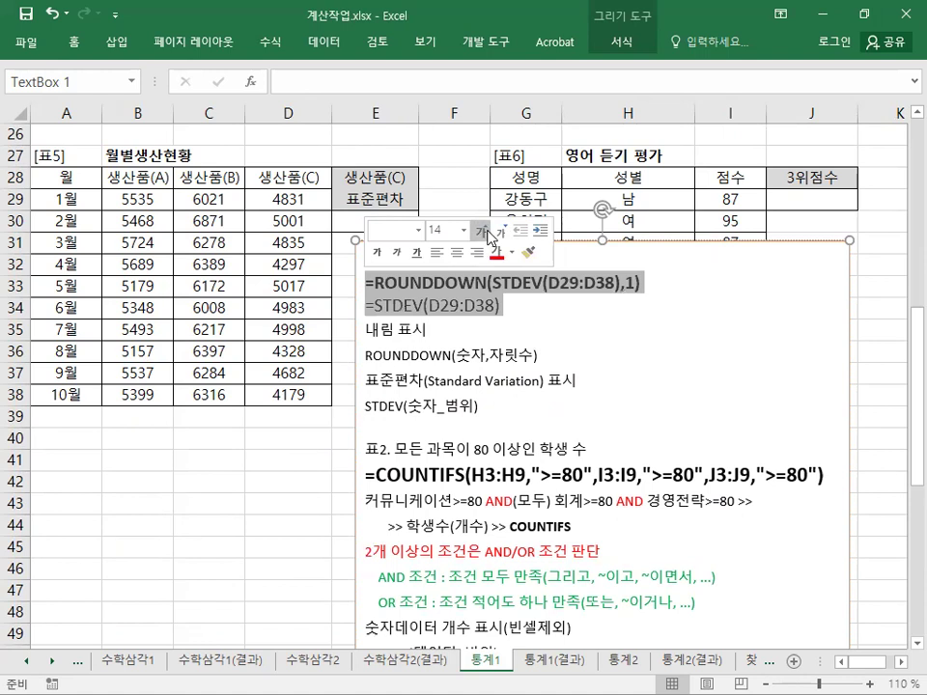
pyautogui.click(490, 238)
# Enter =STDEV(D29:D38) in cell E30 to calculate the standard deviation of 생산품(C)
pyautogui.click(357, 222)
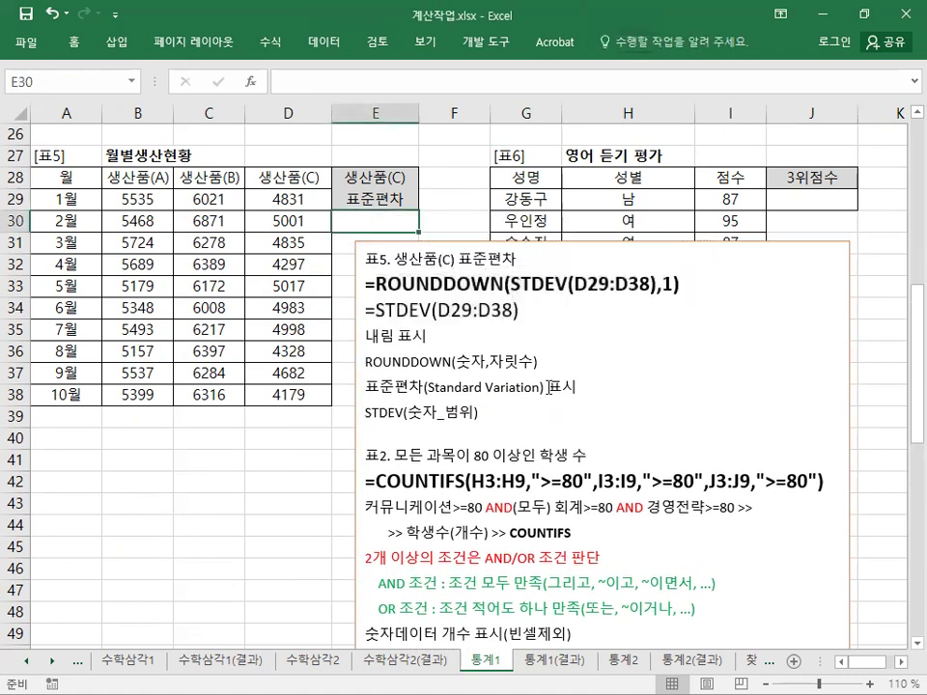
pyautogui.write('=')
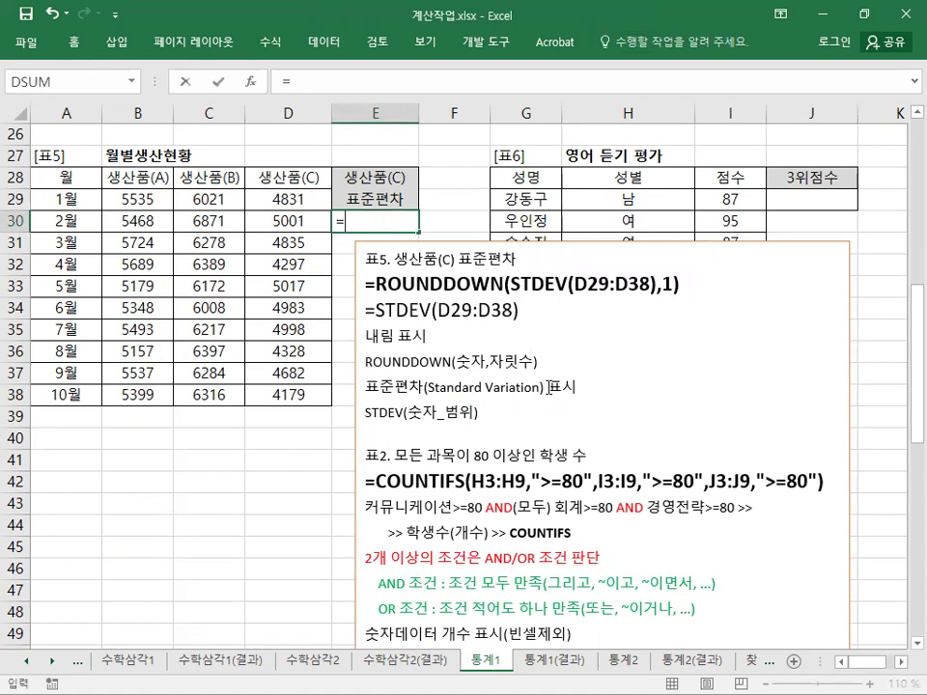
pyautogui.write('STDEV')
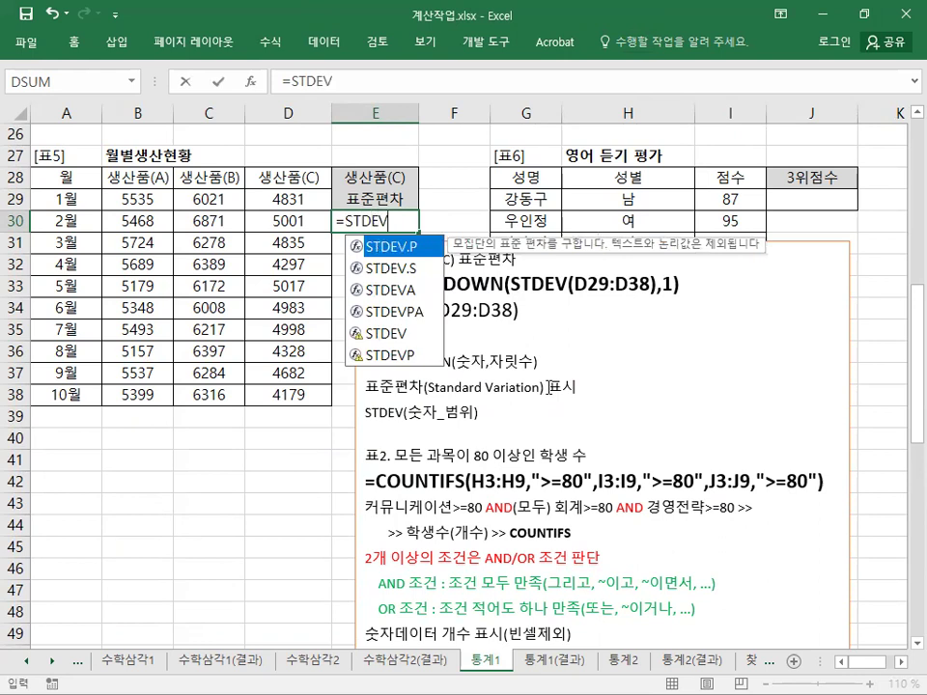
pyautogui.write('(')
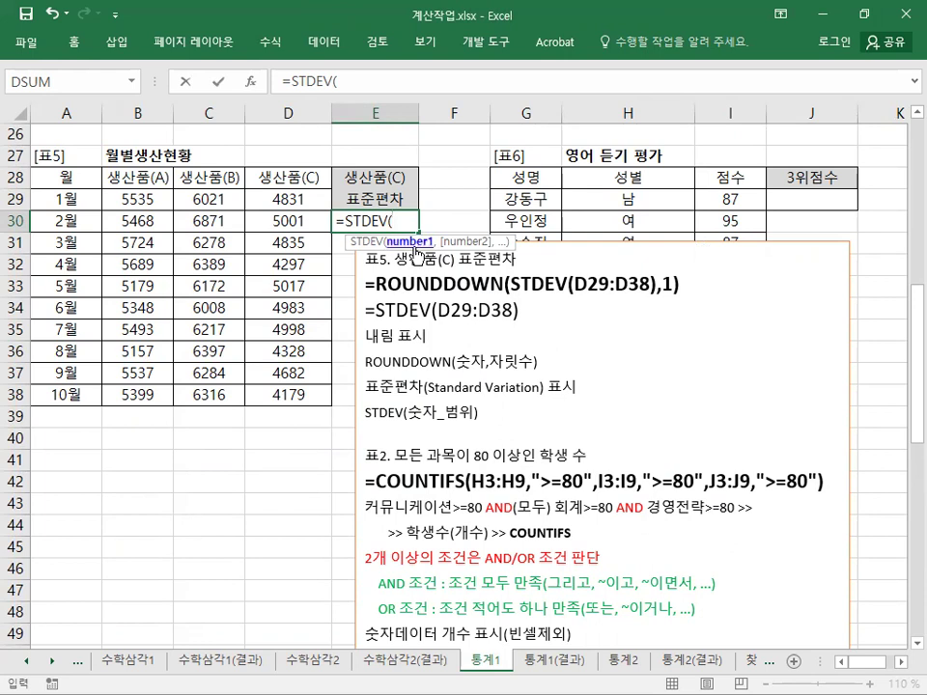
pyautogui.moveTo(295, 197); pyautogui.dragTo(295, 394)
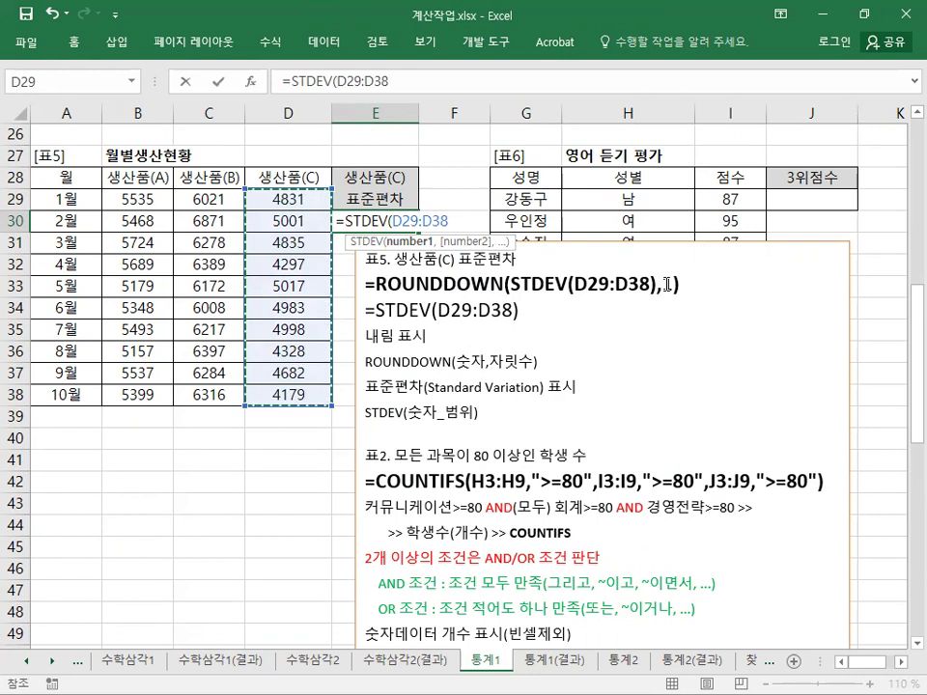
pyautogui.write(')')
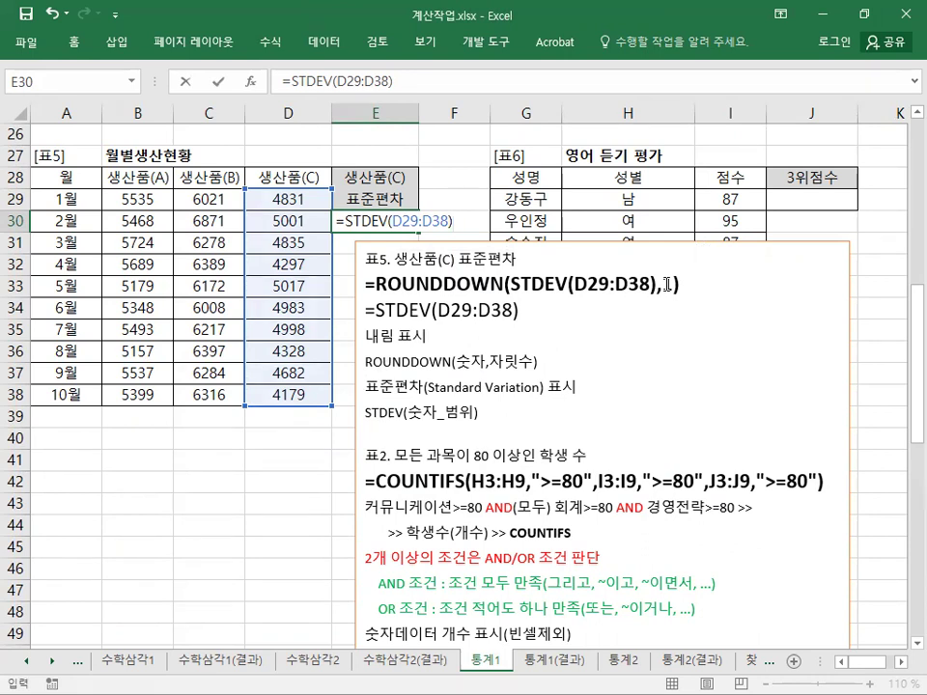
pyautogui.press('Return')
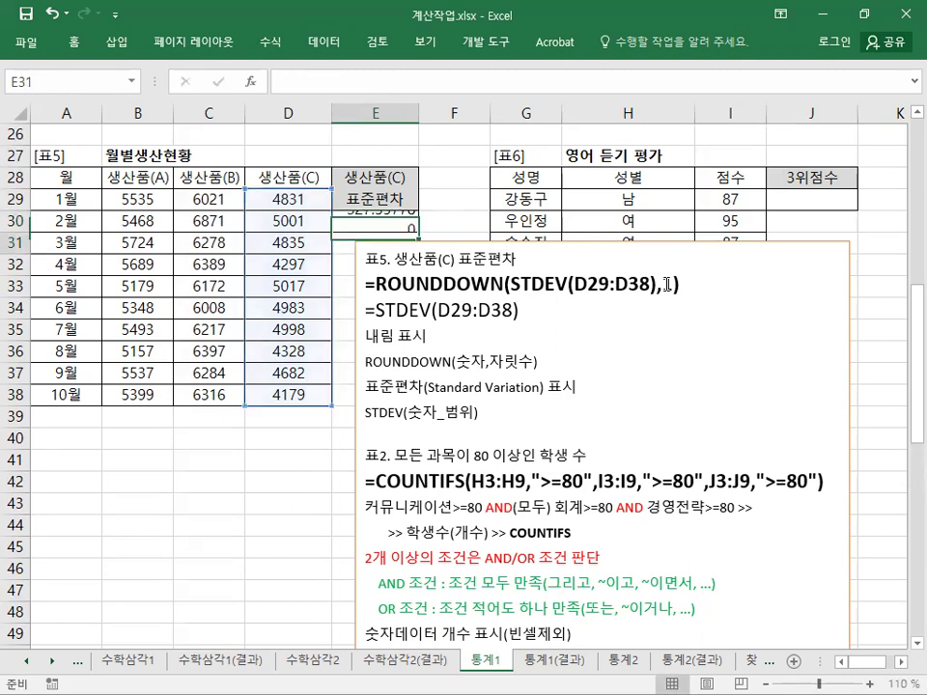
# Wrap the STDEV formula in E30 in ROUNDDOWN with 1 decimal digit, giving =ROUNDDOWN(STDEV(D29:D38),1)
pyautogui.doubleClick(411, 221)
pyautogui.click(457, 220)
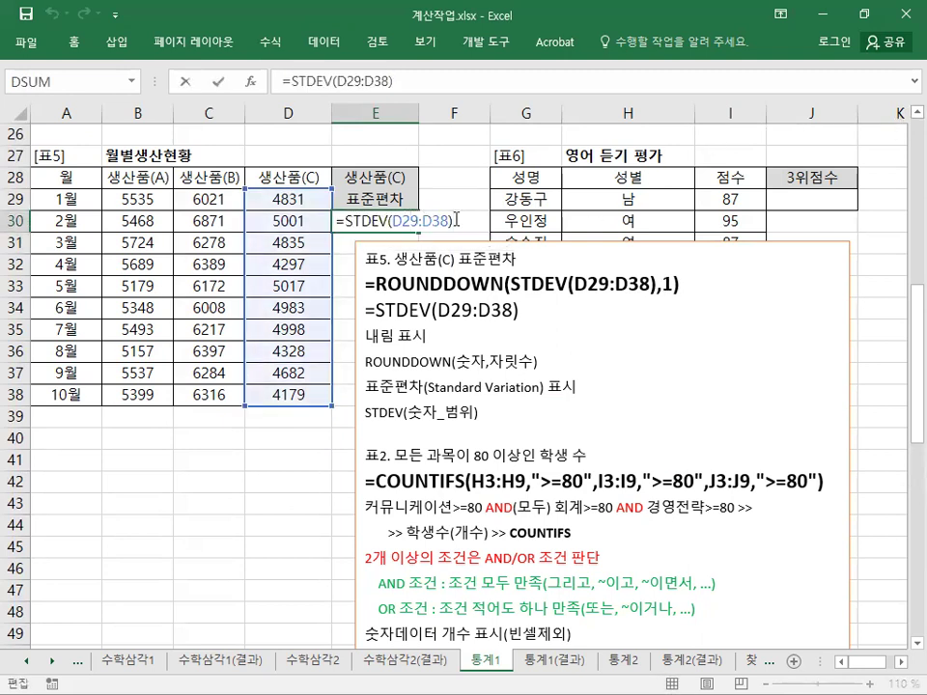
pyautogui.click(355, 221)
pyautogui.press('Left')
pyautogui.press('Left')
pyautogui.write('ROUNDDO')
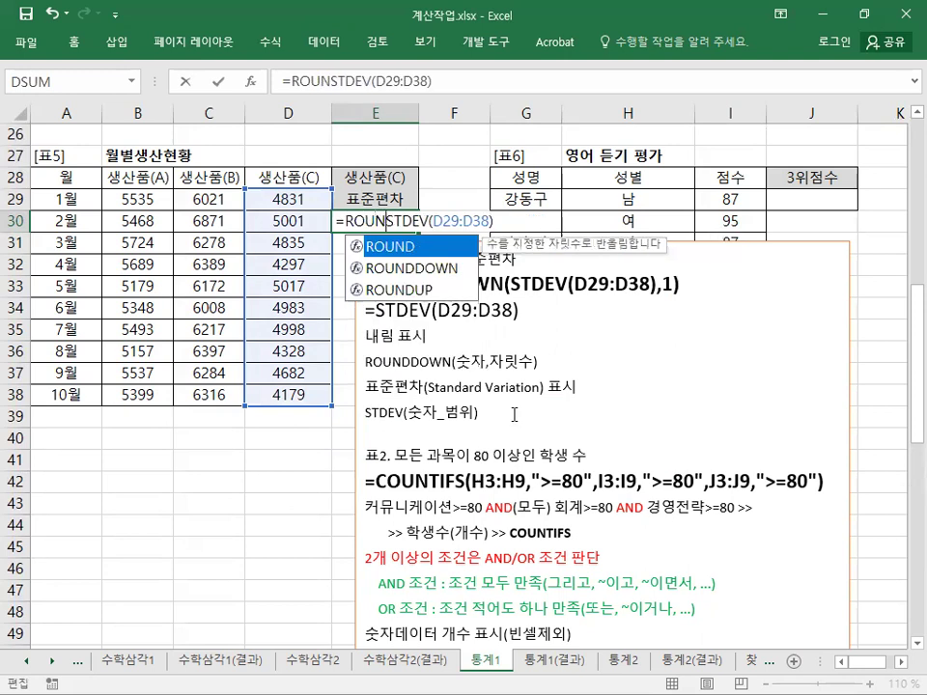
pyautogui.write('WN(')
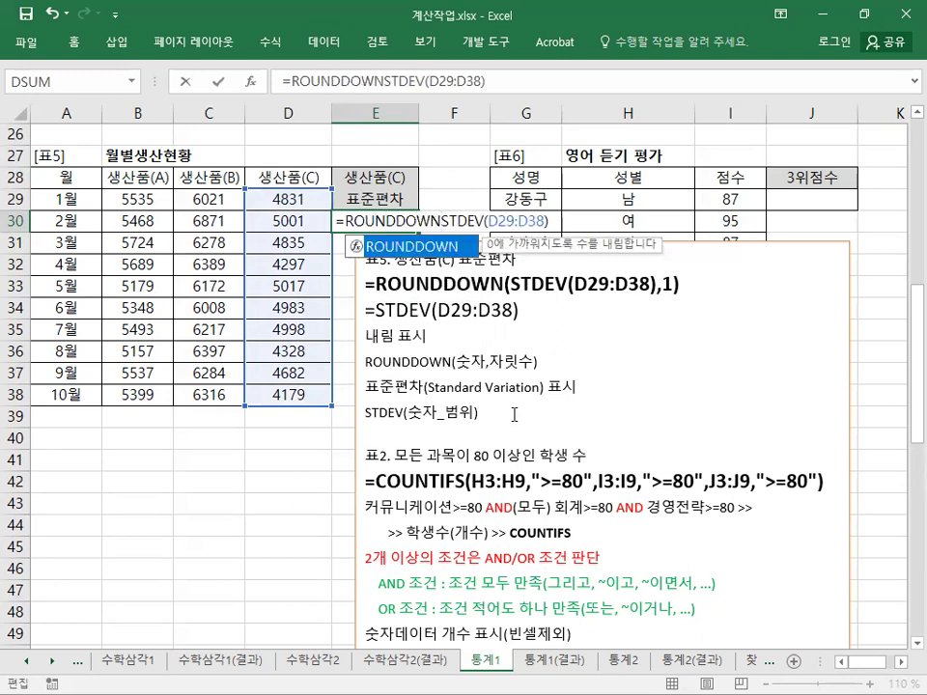
pyautogui.click(556, 221)
pyautogui.write(',')
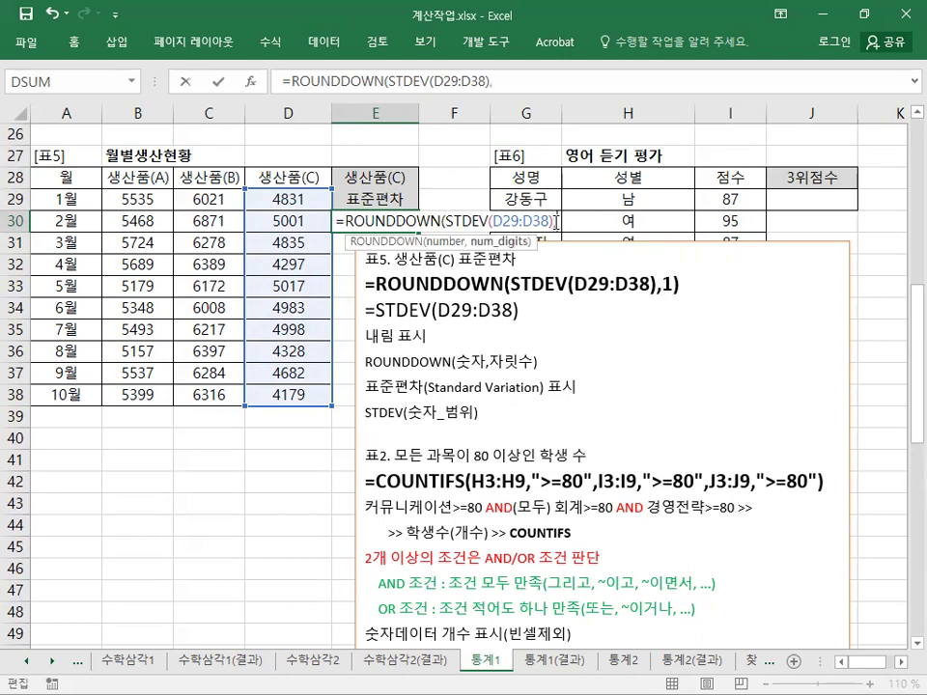
pyautogui.write('1)')
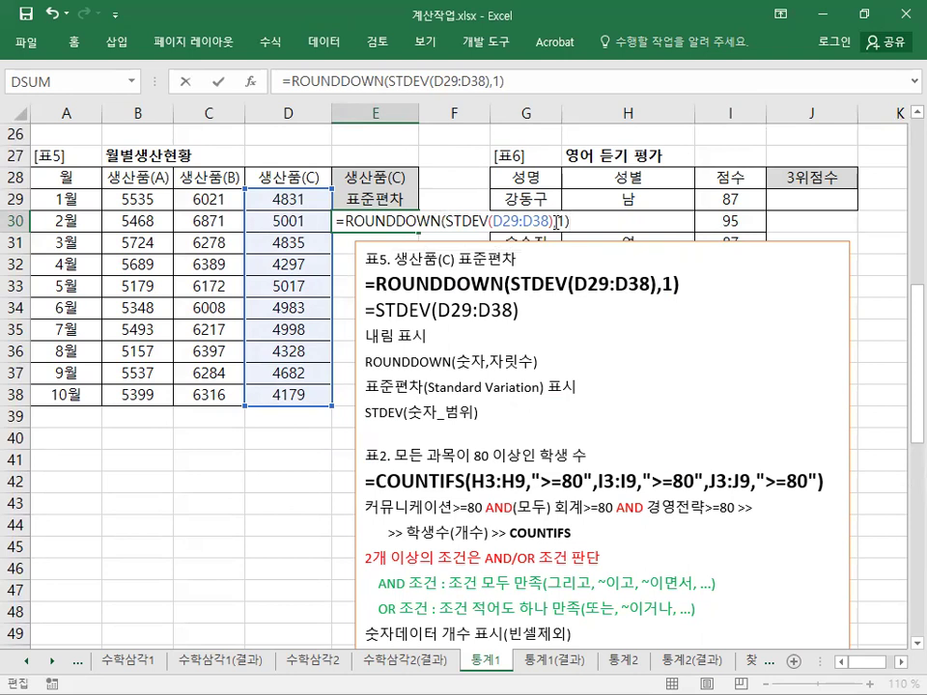
pyautogui.press('Return')
pyautogui.press('Up')
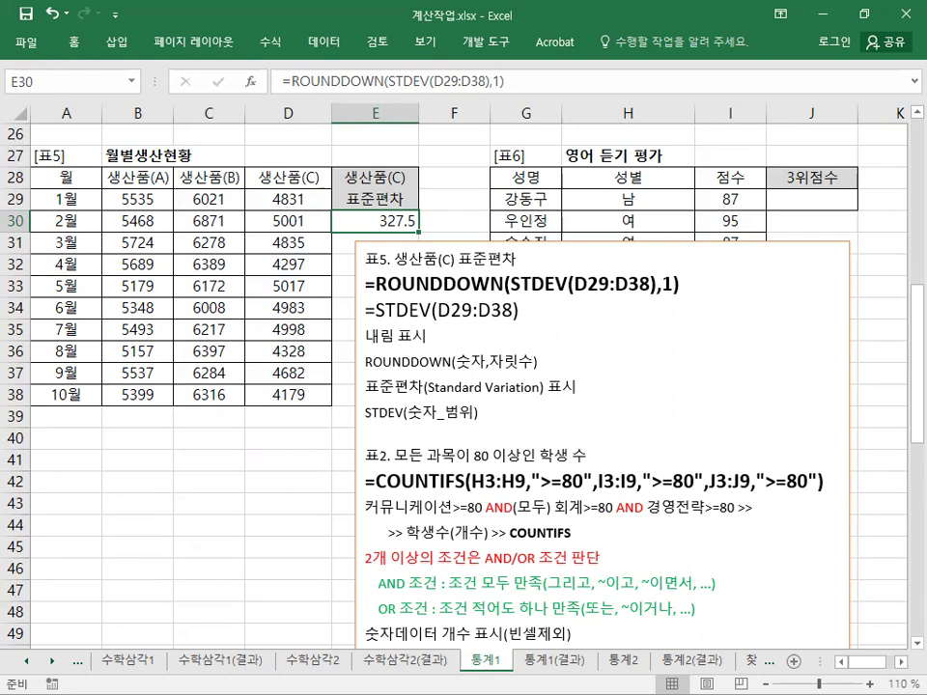
# Move the notes text box beside the [표6] 영어 듣기 평가 table, clear of the 점수 column and cell J29
pyautogui.click(473, 302)
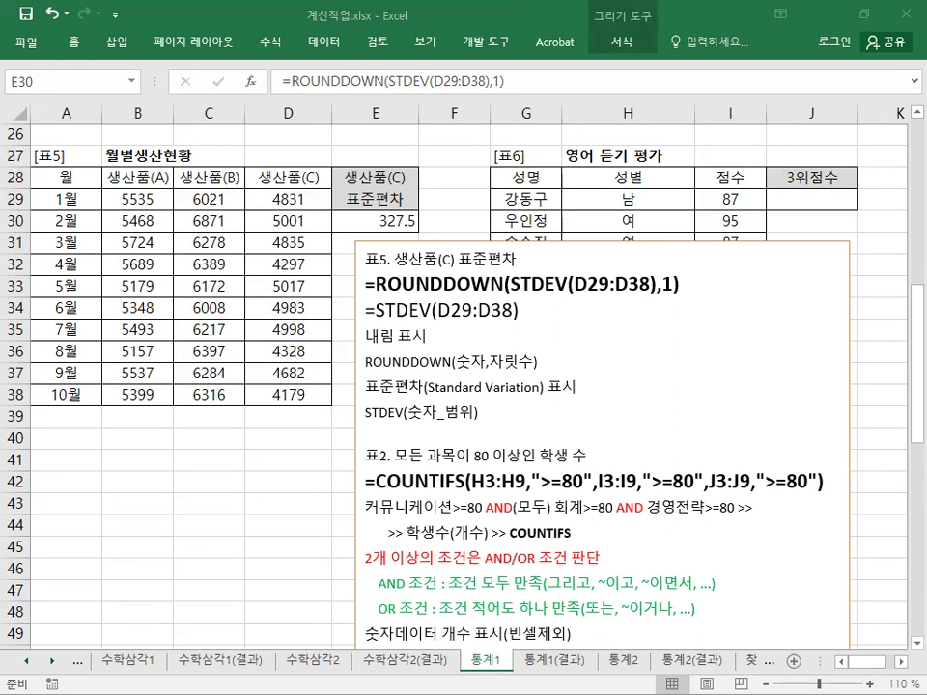
pyautogui.click(437, 241)
pyautogui.moveTo(436, 242); pyautogui.dragTo(858, 226)
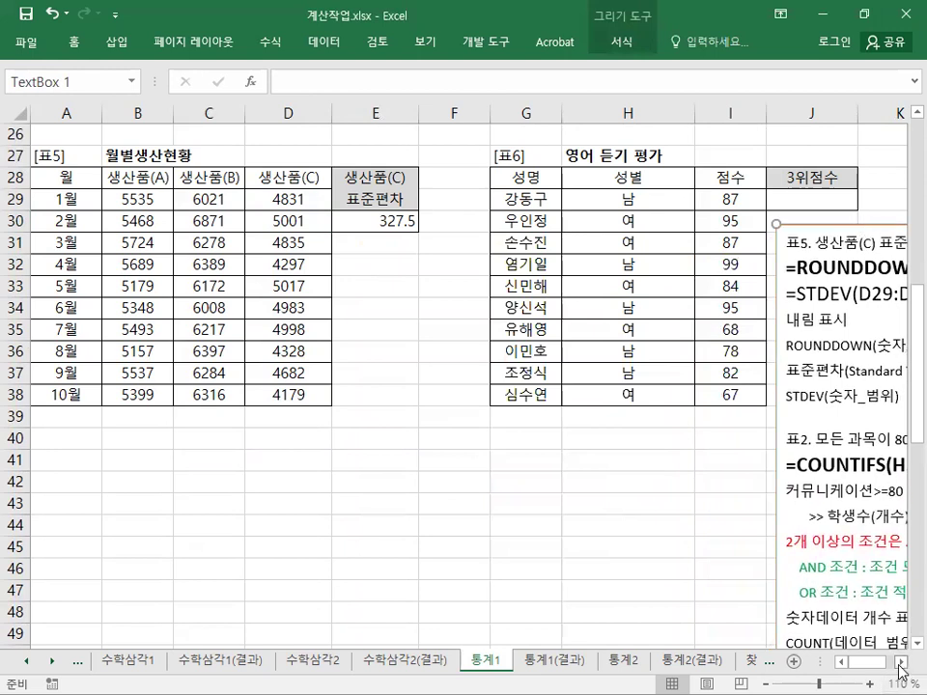
pyautogui.click(901, 662)
pyautogui.click(901, 662)
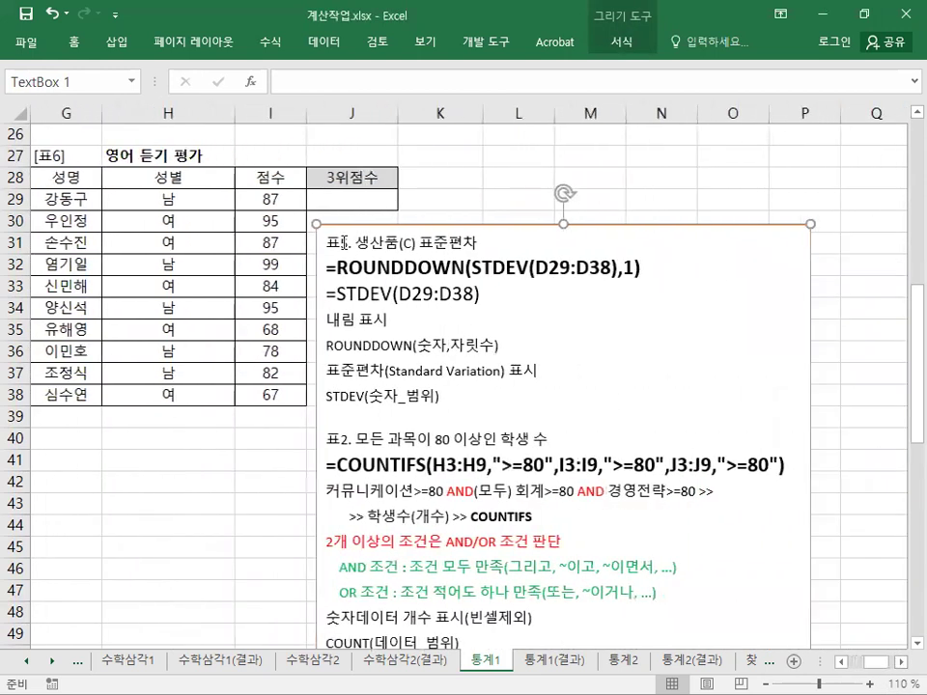
# Add the 표6. 3위점수 notes above the 표5 notes in the text box, with =LARGE(I29:I38,3)&"점" in a larger font
pyautogui.press('Return')
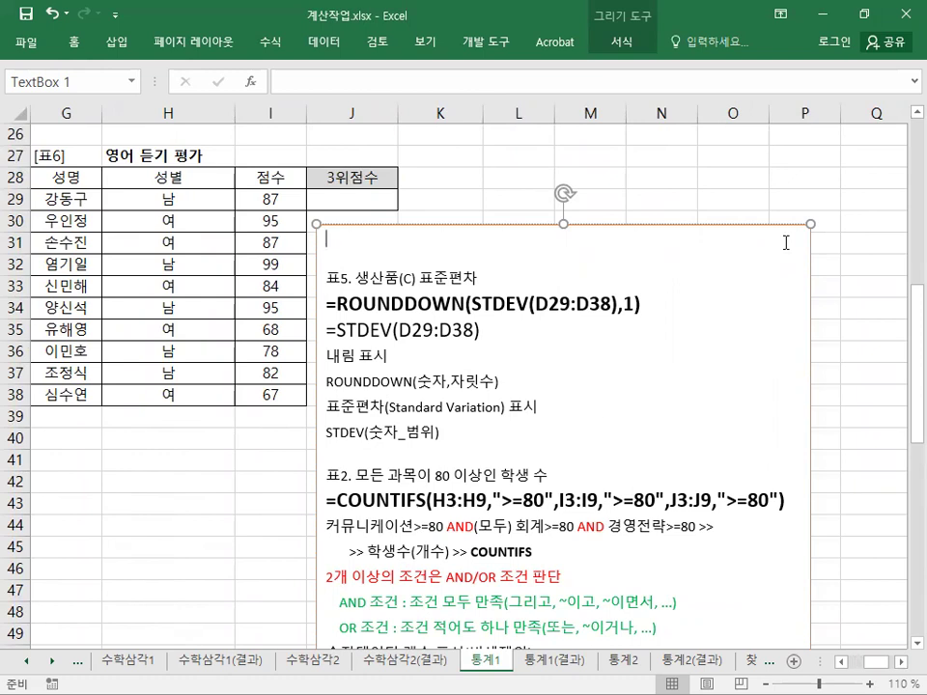
pyautogui.write('표6. 3위점수 =LARGE(I29:I38,3)&"점" 3위점수 >> 세번째 높은 점수 >> 세번째 큰 값 >> LARGE 몇번째 큰값 표시 LARGE(숫자_범위,몇번째) 최대값(첫번째 큰값) 표시 MAX(숫자_범위) 몇번째 작은값 표시 SMALL(숫자_범위,몇번째) 최소값(첫번째 작은값) 표시 MIN(숫자_범위) 데이터 연결 & 연산자')
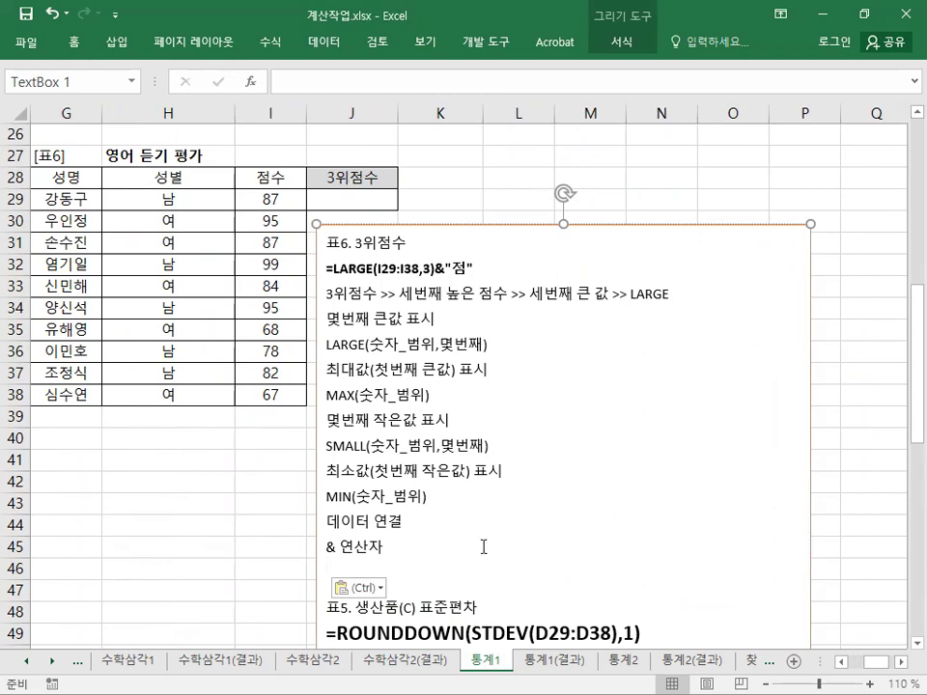
pyautogui.click(355, 588)
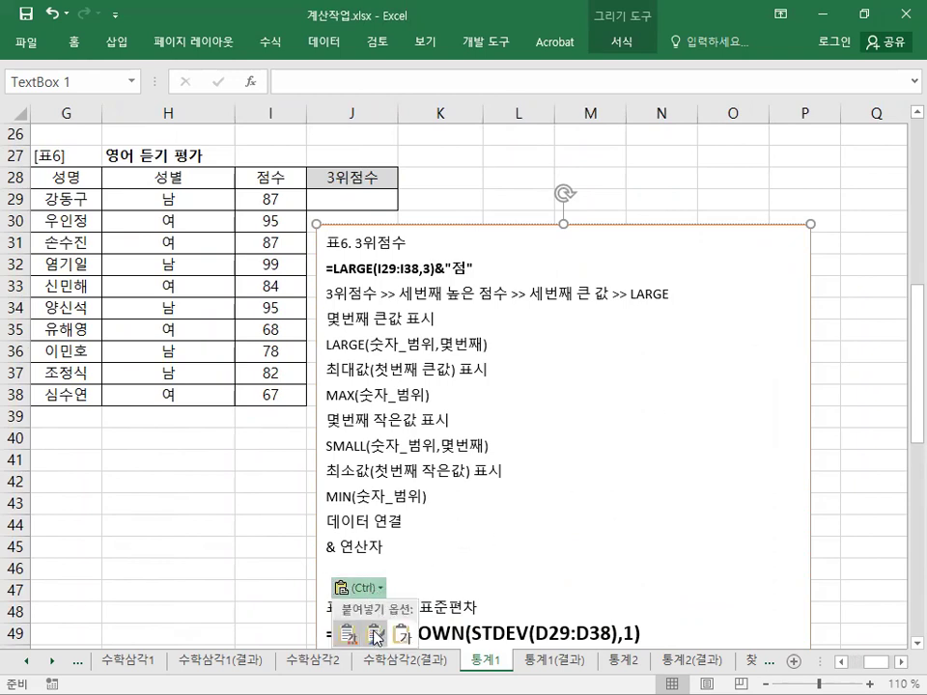
pyautogui.click(375, 635)
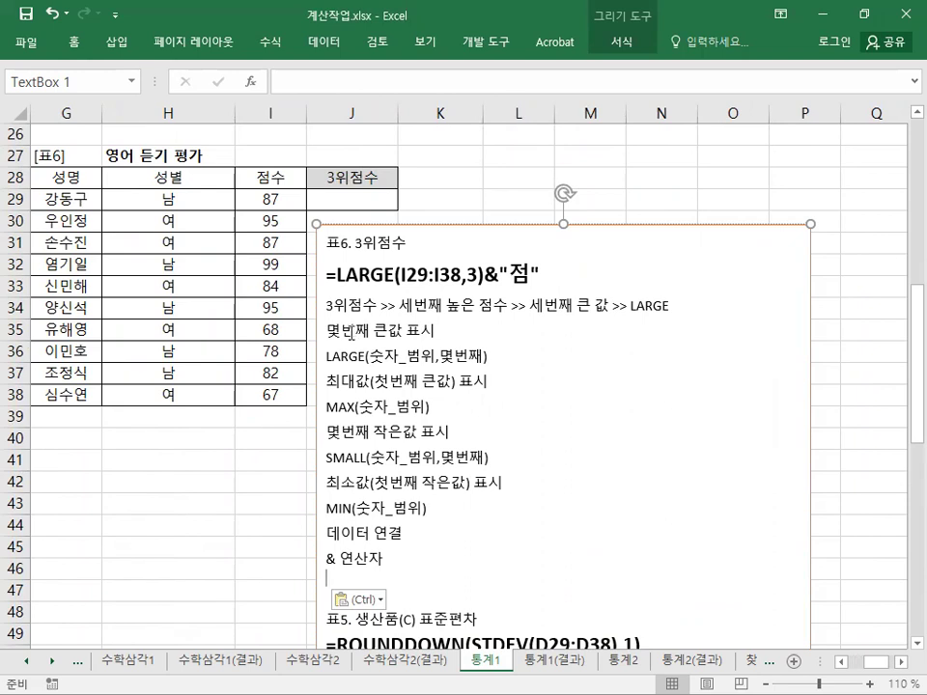
# Enter =LARGE(I29:I38,3)&"점" in cell J29 to return the third-highest score with the suffix 점
pyautogui.moveTo(326, 305); pyautogui.dragTo(374, 307)
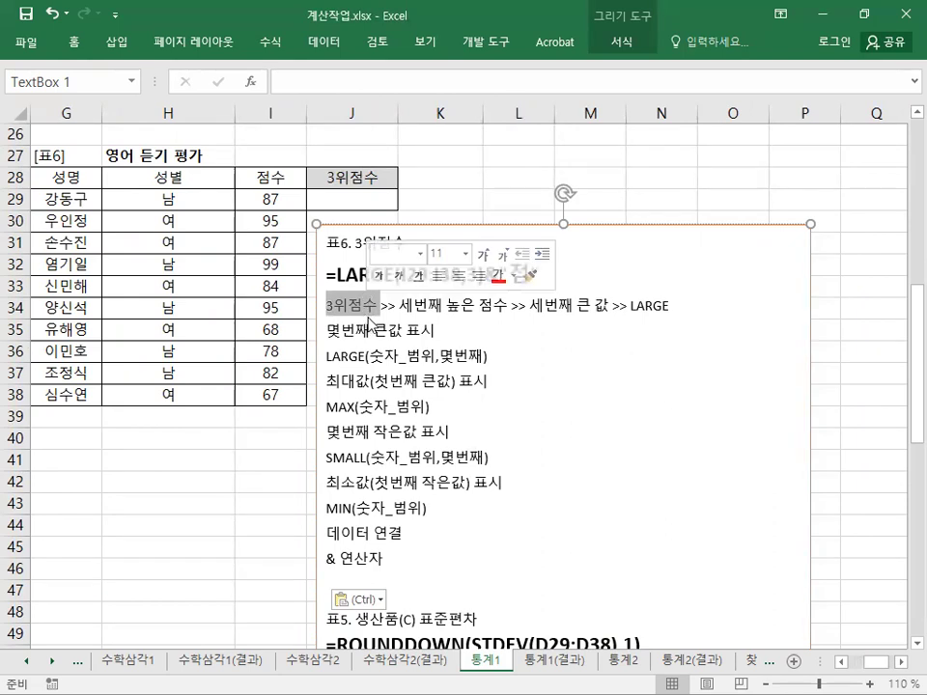
pyautogui.moveTo(398, 306); pyautogui.dragTo(510, 307)
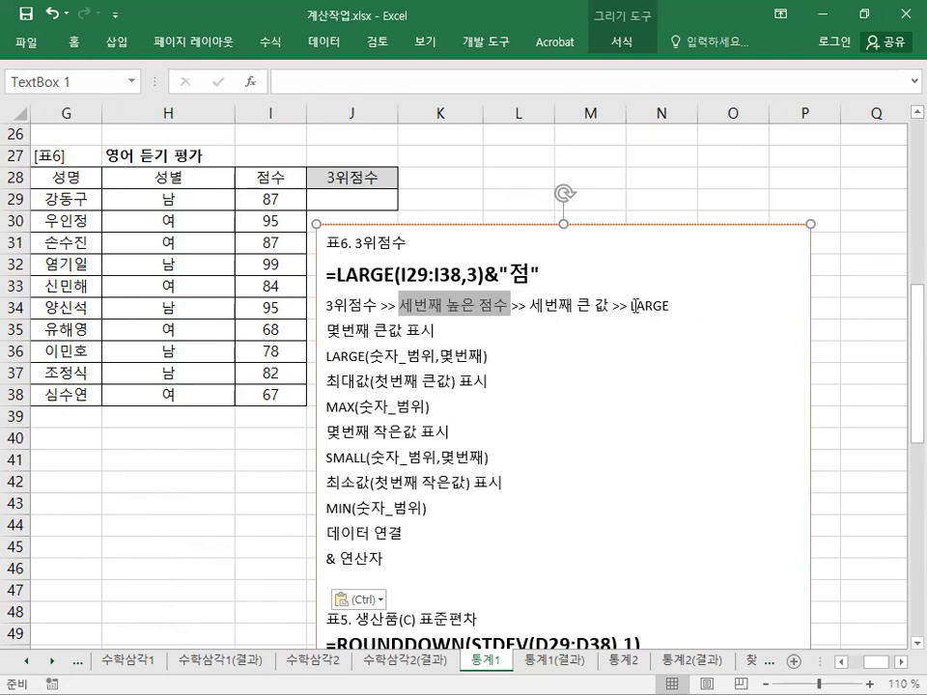
pyautogui.moveTo(629, 306); pyautogui.dragTo(672, 308)
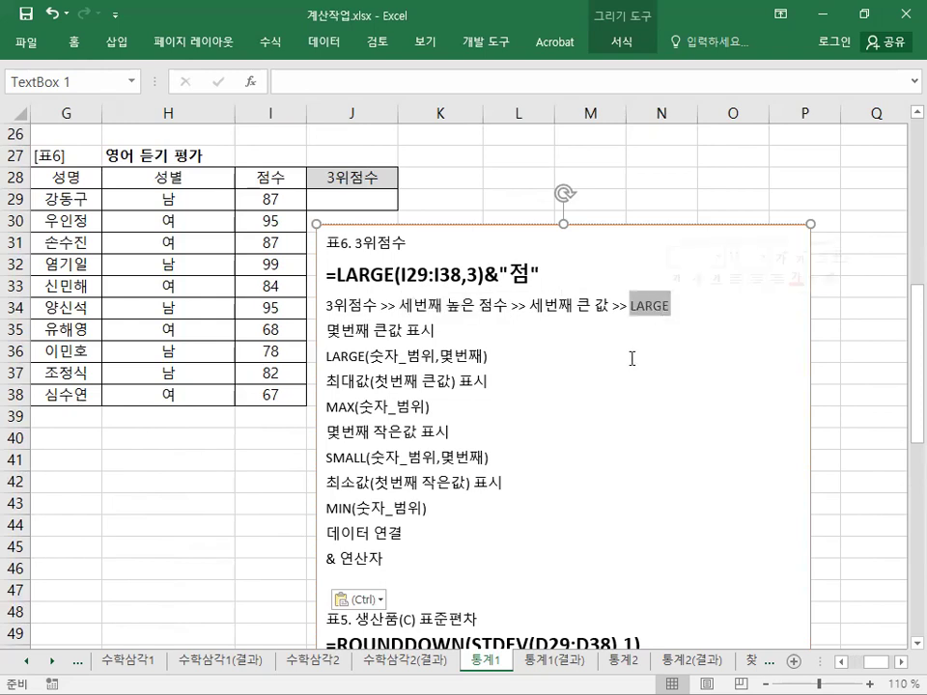
pyautogui.click(335, 197)
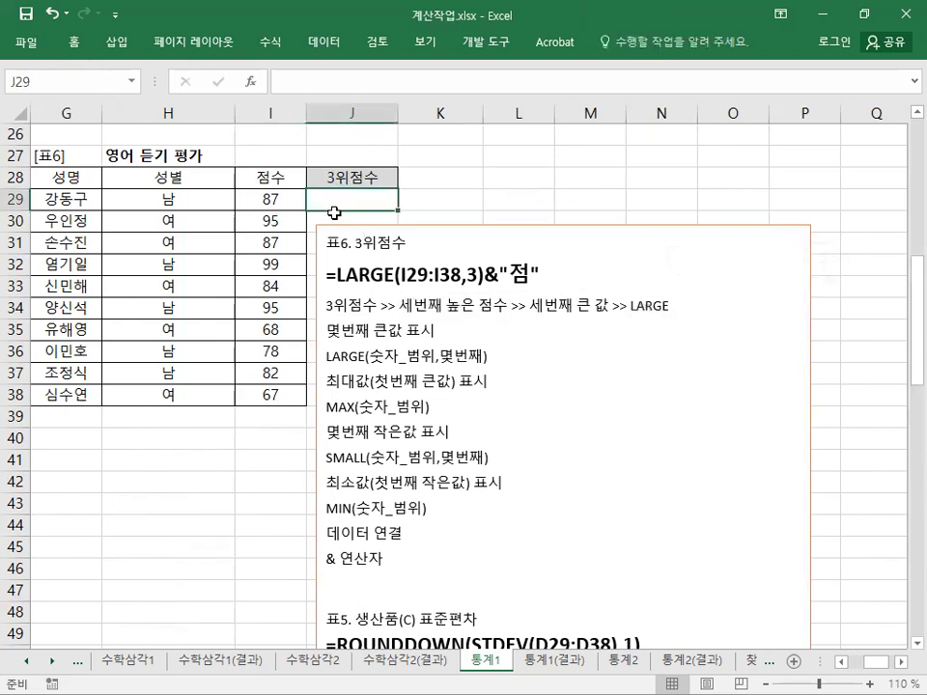
pyautogui.write('=LA')
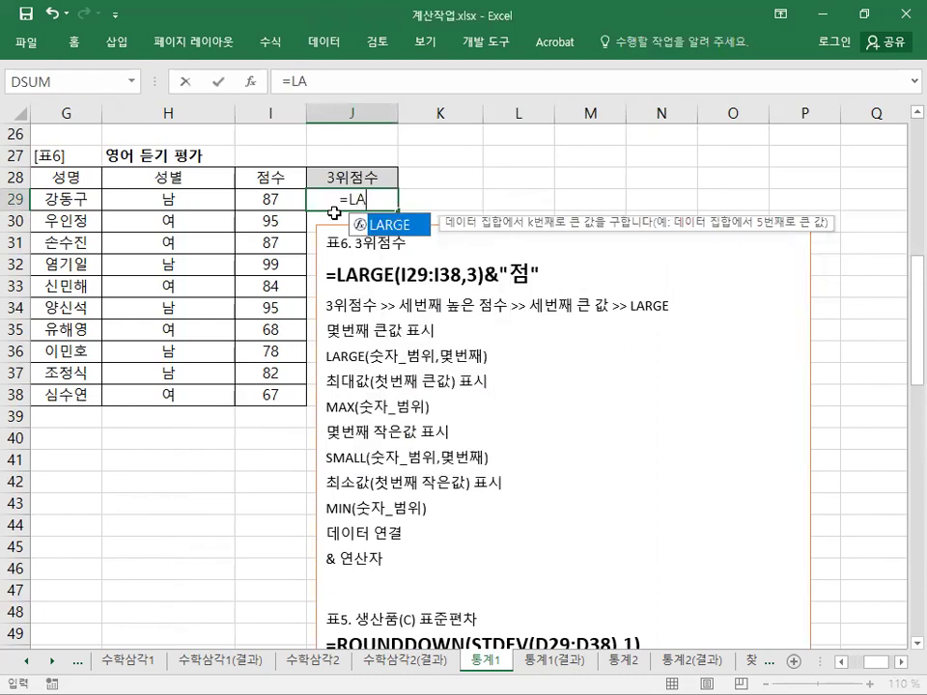
pyautogui.write('RGE(')
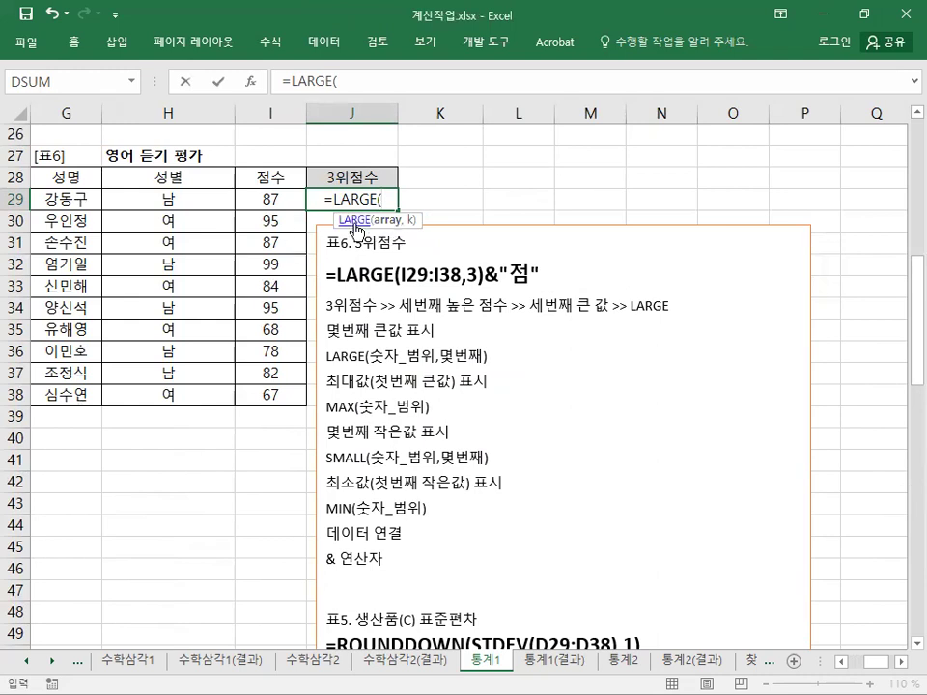
pyautogui.moveTo(270, 199); pyautogui.dragTo(263, 390)
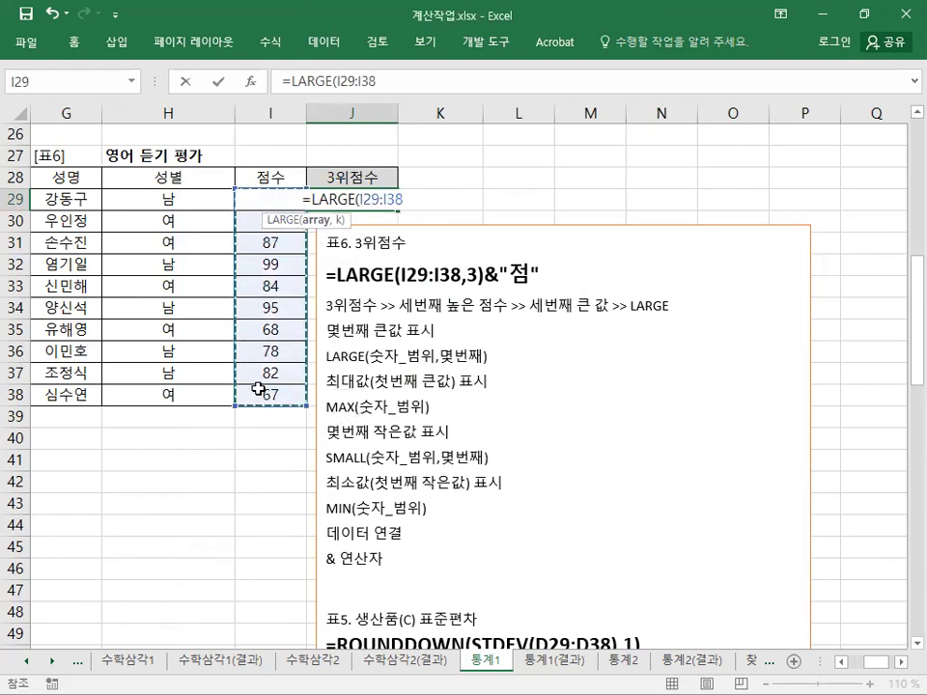
pyautogui.write(',')
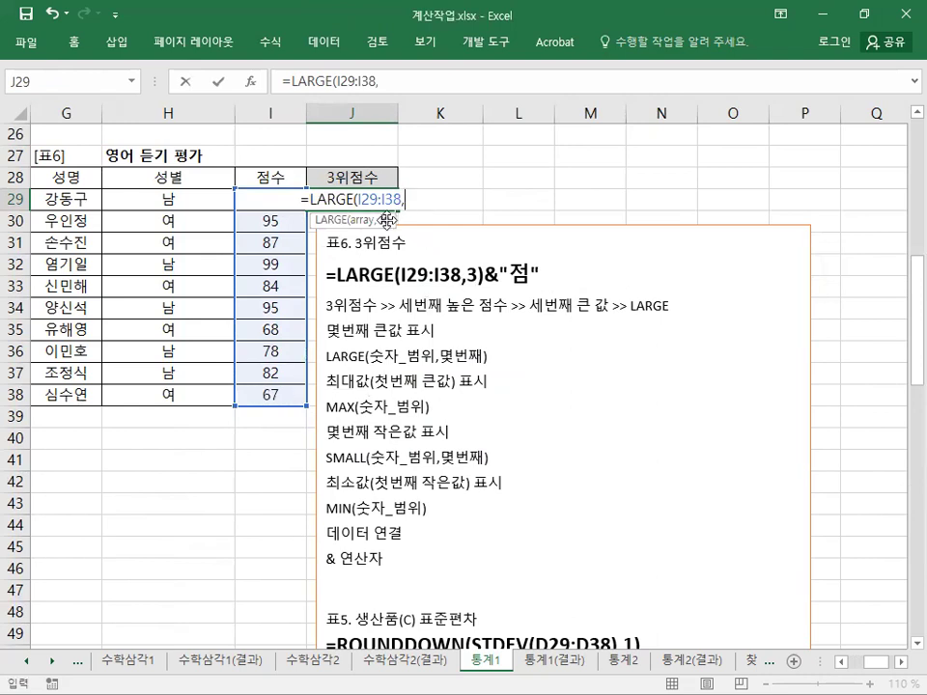
pyautogui.write('3')
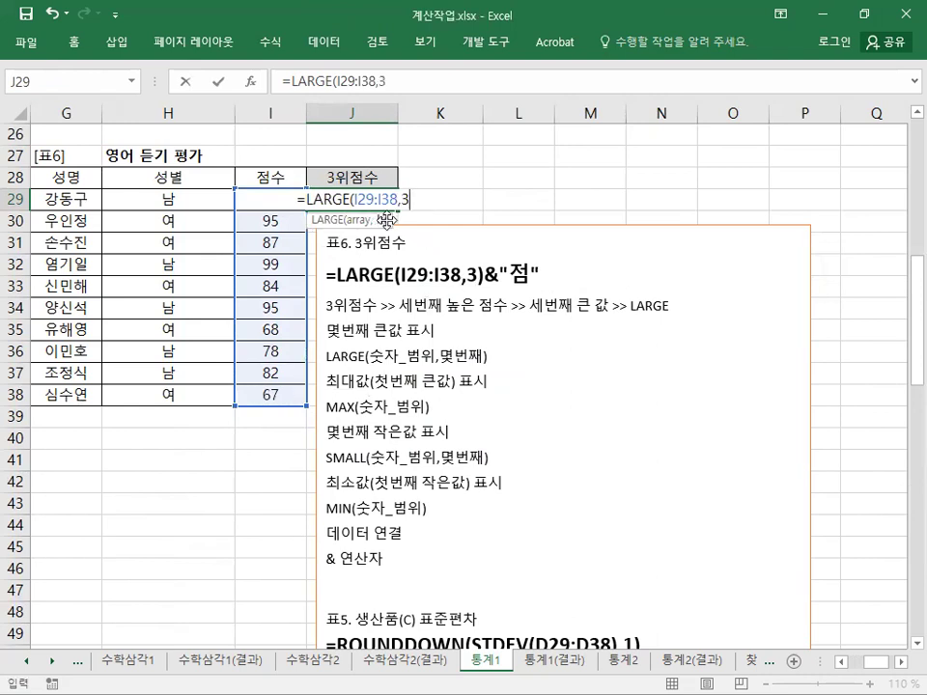
pyautogui.write(')&"')
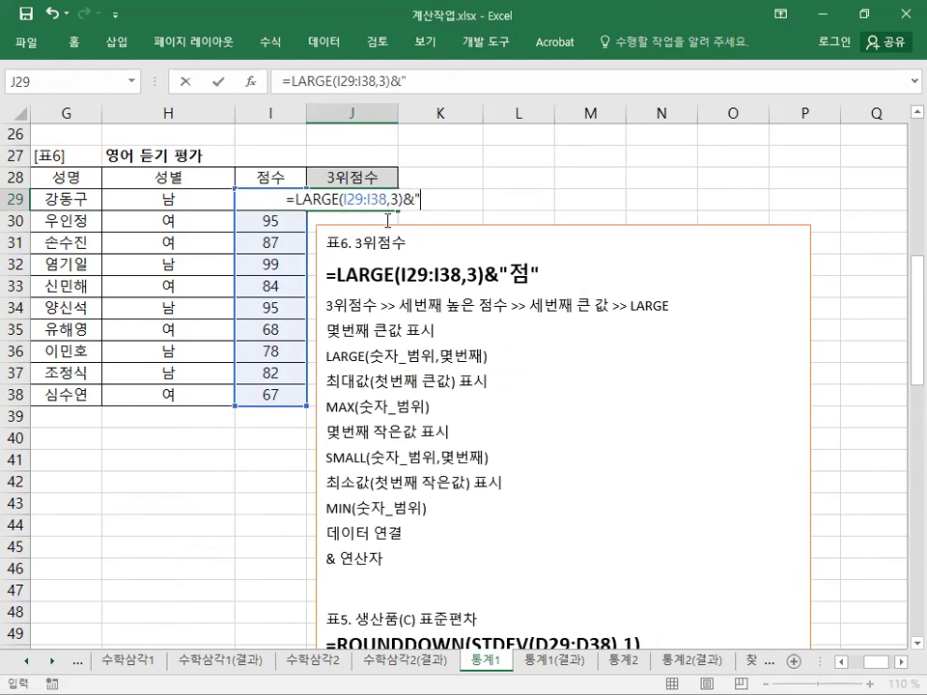
pyautogui.write('점"')
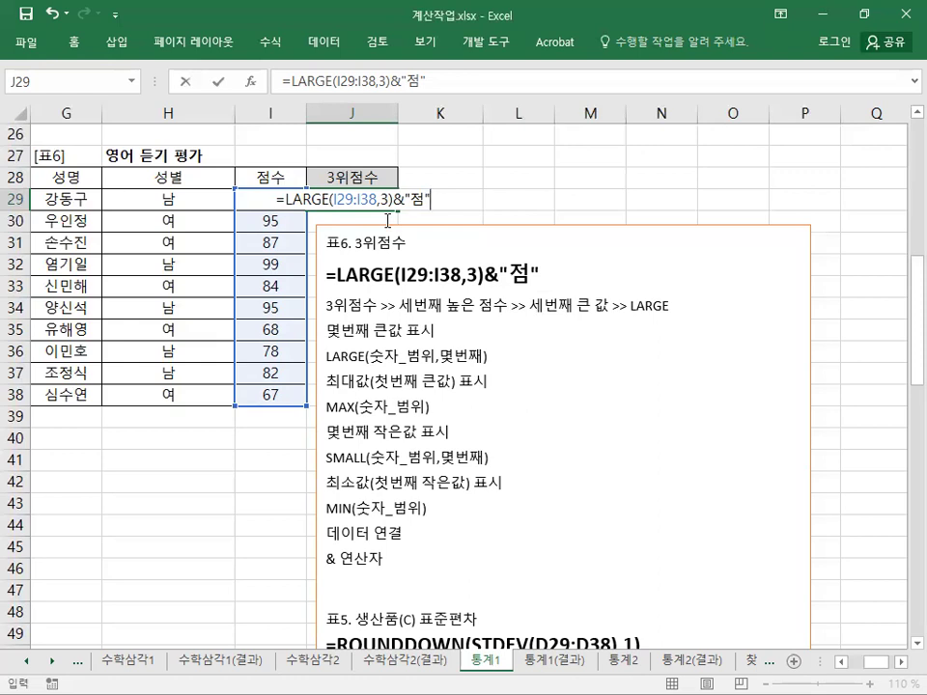
pyautogui.press('Return')
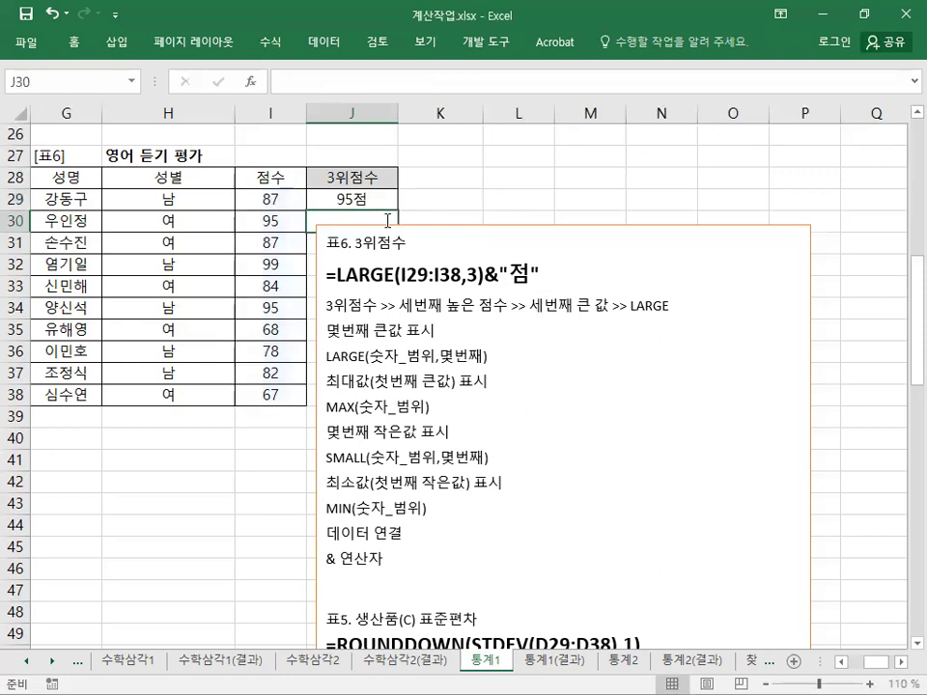
# Examine the formula in J29 and the 표6 note line leading from 3위점수 to 세번째 큰 값
pyautogui.click(377, 200)
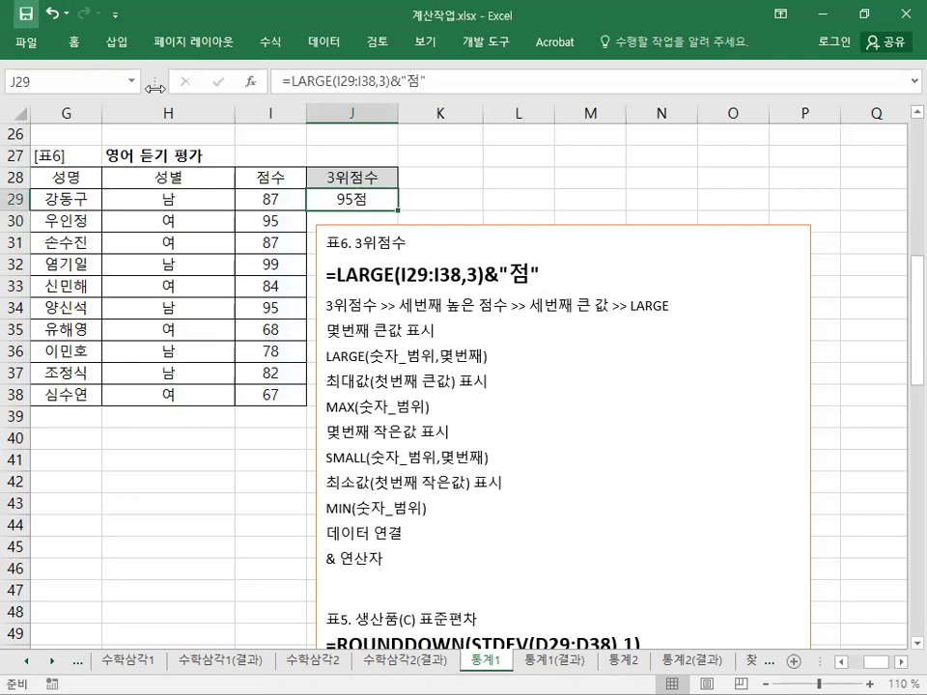
pyautogui.click(416, 229)
pyautogui.moveTo(326, 305); pyautogui.dragTo(610, 313)
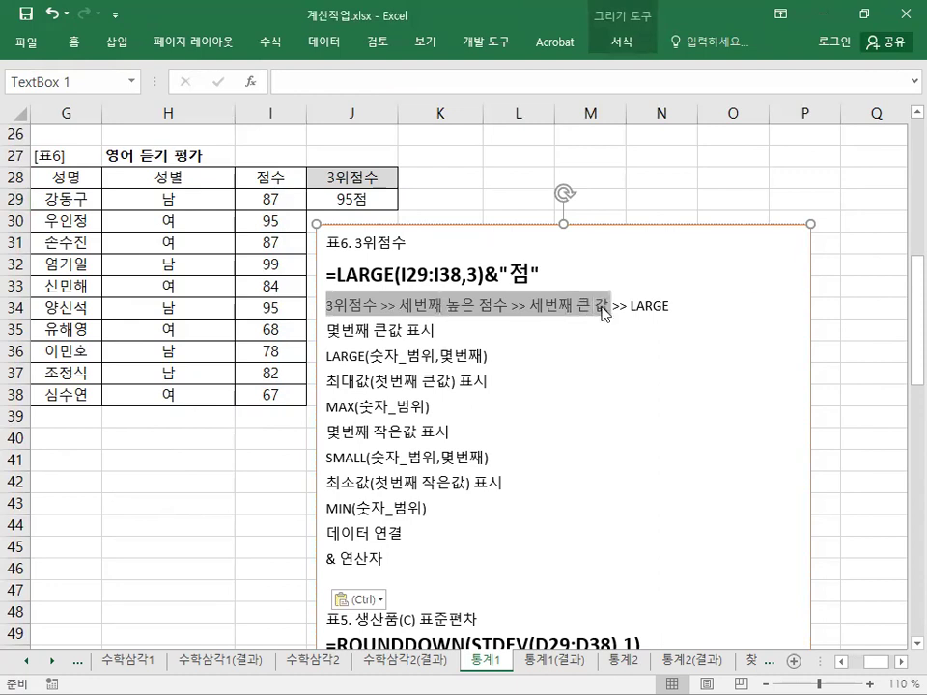
pyautogui.moveTo(529, 306); pyautogui.dragTo(609, 306)
pyautogui.moveTo(510, 305); pyautogui.dragTo(322, 307)
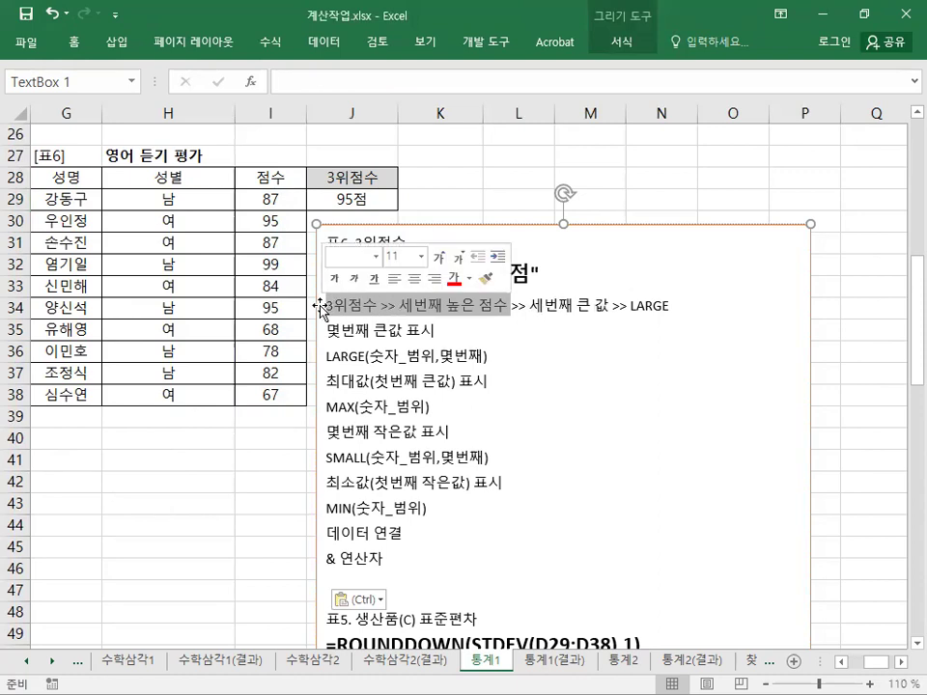
# Move the notes text box beside the [표4] 선수별 성적 현황 table, clear of the 삼진 column
pyautogui.moveTo(526, 226); pyautogui.dragTo(359, 181)
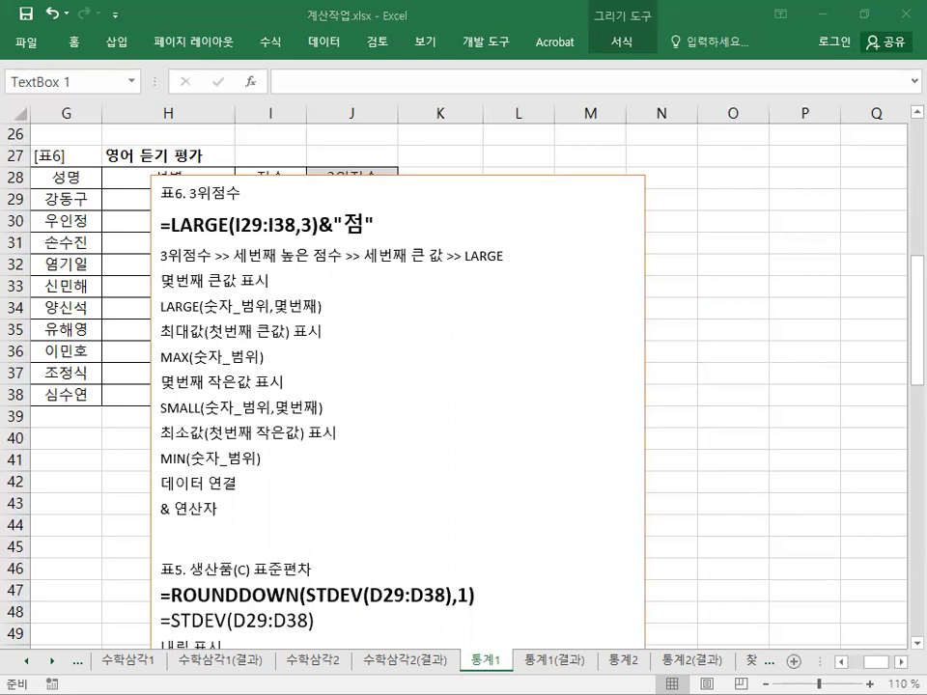
pyautogui.scroll(5, 48, 401)
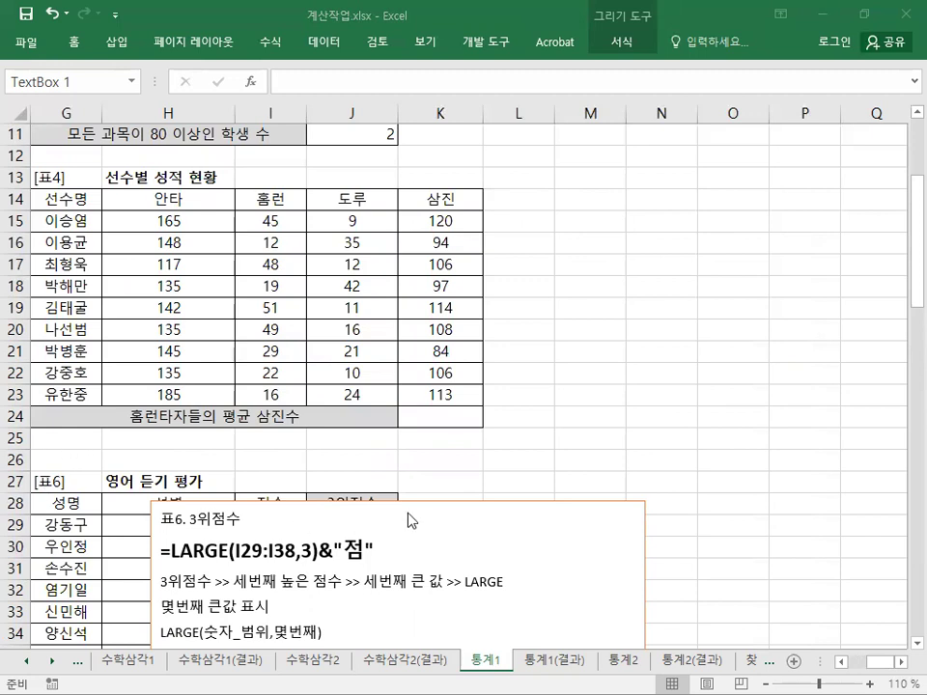
pyautogui.click(379, 500)
pyautogui.moveTo(379, 501); pyautogui.dragTo(572, 432)
pyautogui.moveTo(496, 435); pyautogui.dragTo(650, 214)
# Add the 표4. 홈런타자들의 평균 삼진수 notes above the 표6 notes, with =AVERAGEIF(I15:I23,">=40",K15:K23) in a larger font
pyautogui.click(567, 221)
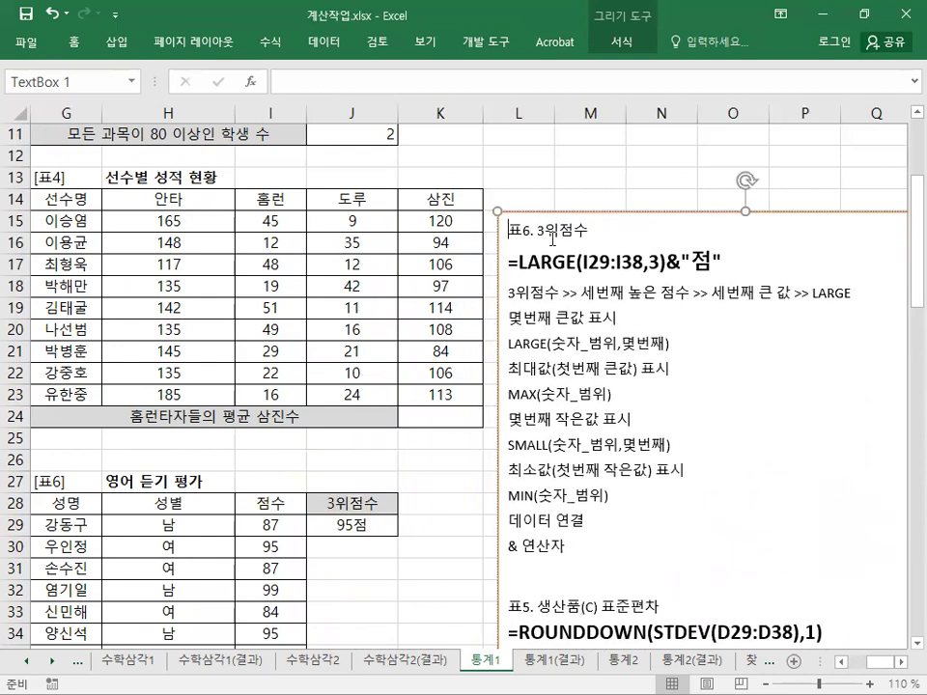
pyautogui.press('Return')
pyautogui.press('Up')
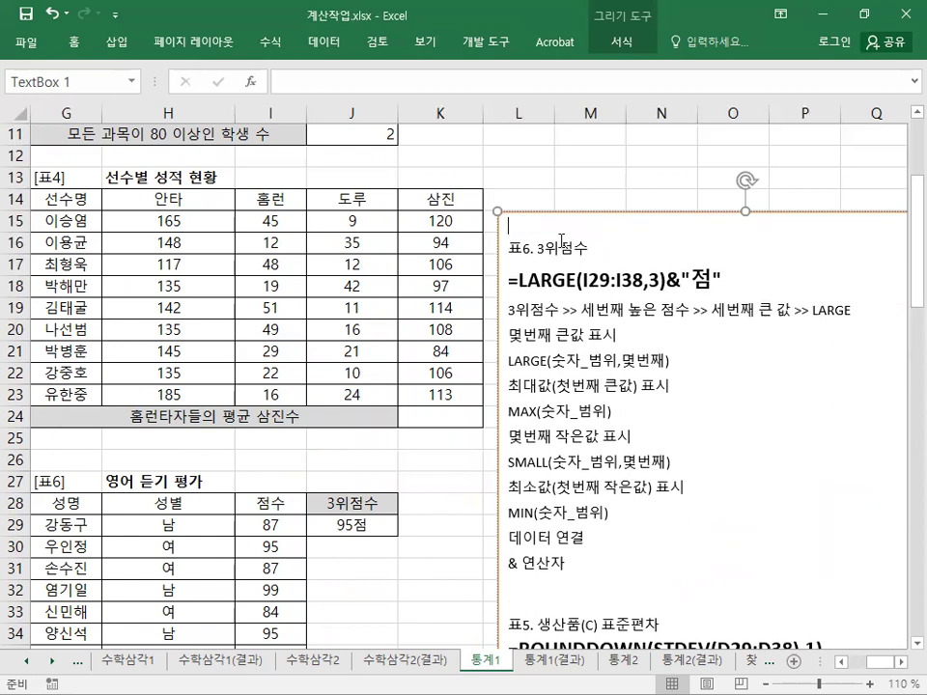
pyautogui.write('표4. 홈런타자들의 평균 삼진수 =AVERAGEIF(I15:I23,">=40",K15:K23) 홈런>=40 (조건) >> 삼진 평균 >> AVERAGEIF, DAVERAGE 1개의 조건(값)에 맞는 합계 표시 SUMIF(조건(값)을찾을범위,조건(값), 합계구할 범위) 1개의 조건(값)에 맞는 개수 표시 COUNTIF(조건(값)을찾을범위,조건(값) 1개의 조건(값)을 만족하는 평균 표시 AVERAGEIF(조건(값)을찾을범위,조건(값), 평균구할 범위)')
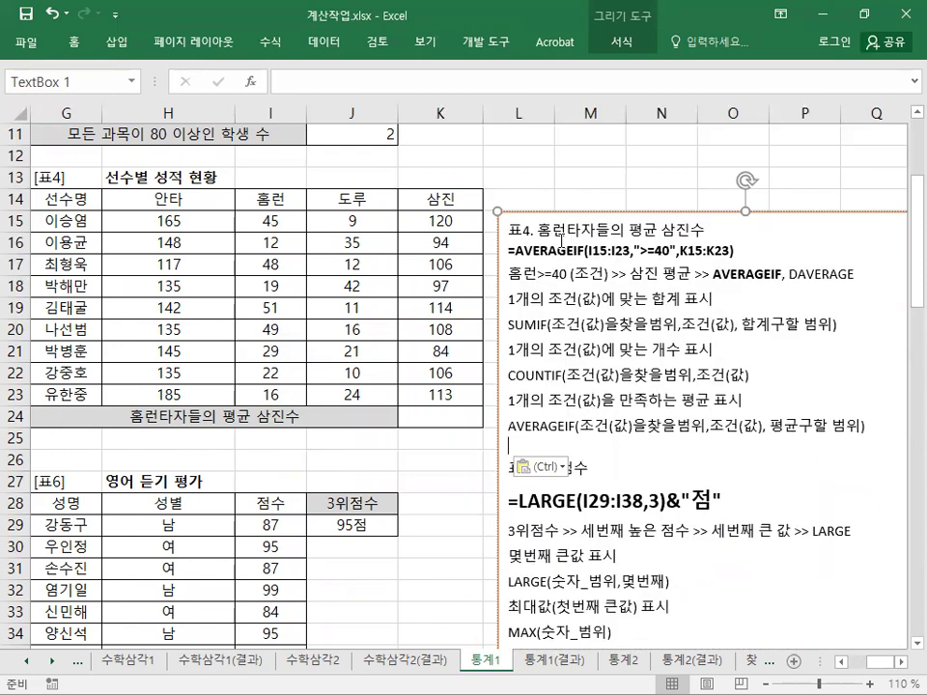
pyautogui.click(538, 467)
pyautogui.click(536, 503)
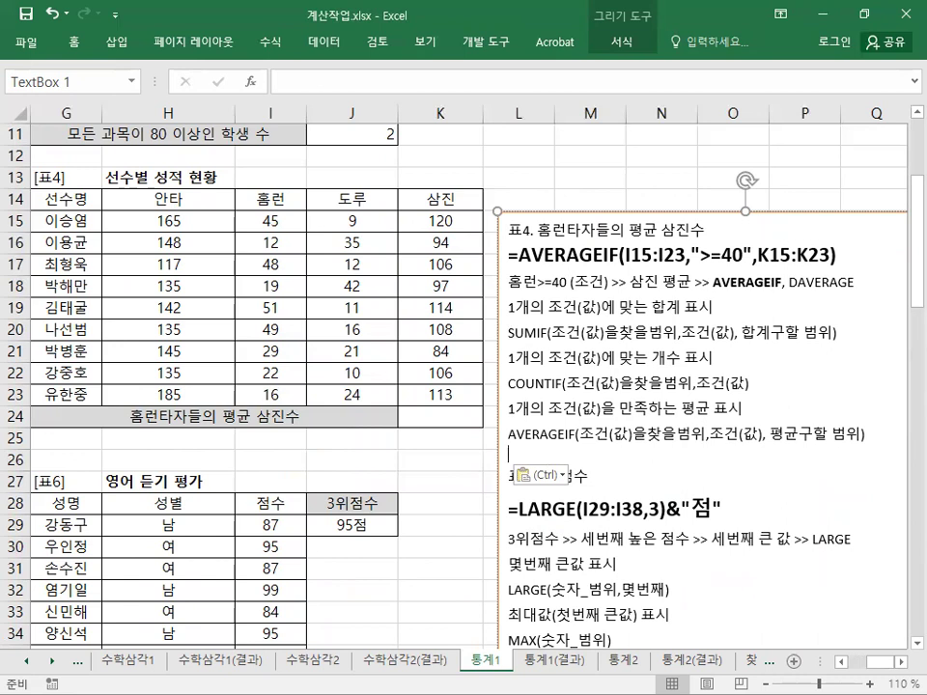
# Examine the 표4 notes on the 홈런>=40 condition, the 삼진 평균 and the AVERAGEIF syntax
pyautogui.hotkey('alt', 'Tab')
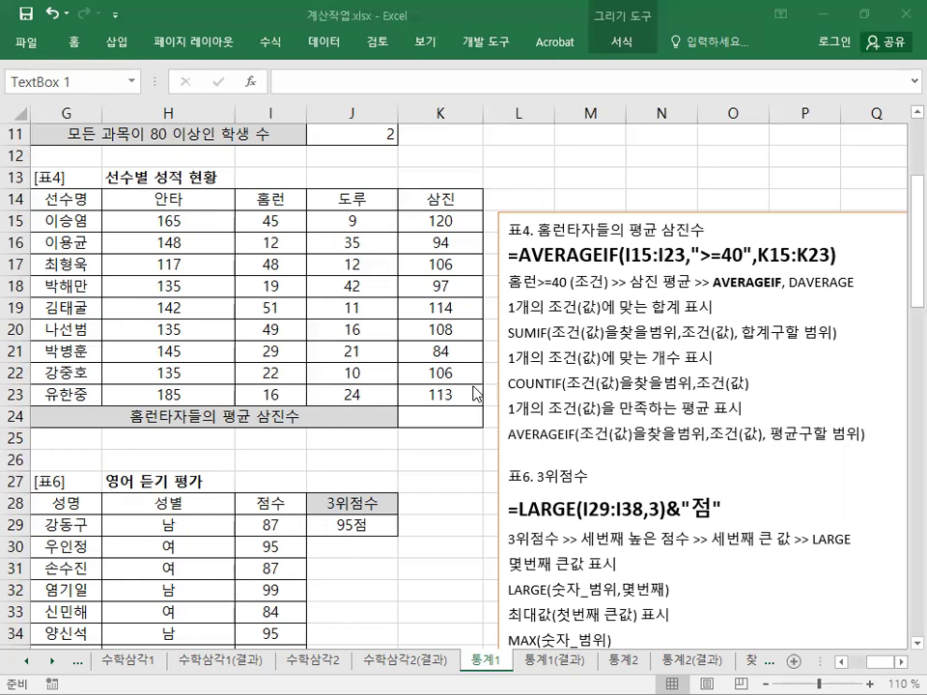
pyautogui.click(436, 416)
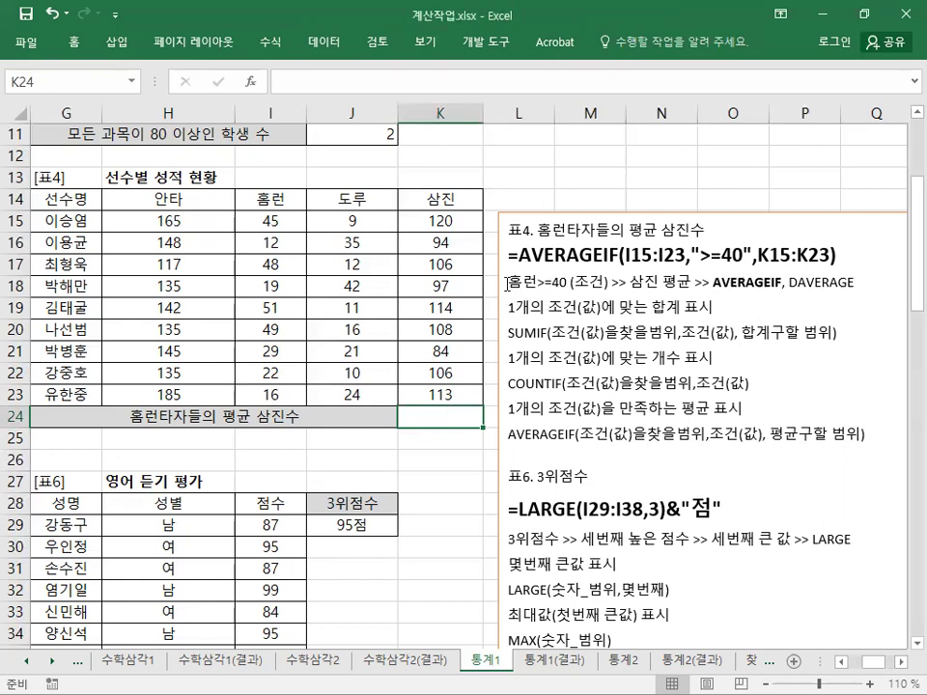
pyautogui.moveTo(507, 284); pyautogui.dragTo(566, 286)
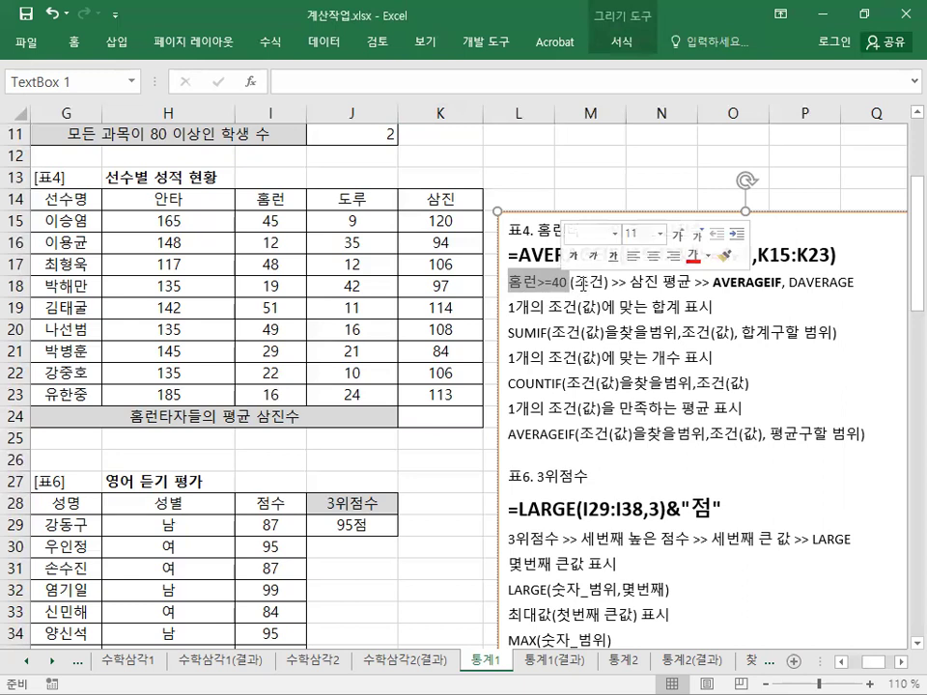
pyautogui.moveTo(576, 284); pyautogui.dragTo(588, 284)
pyautogui.moveTo(681, 282); pyautogui.dragTo(687, 287)
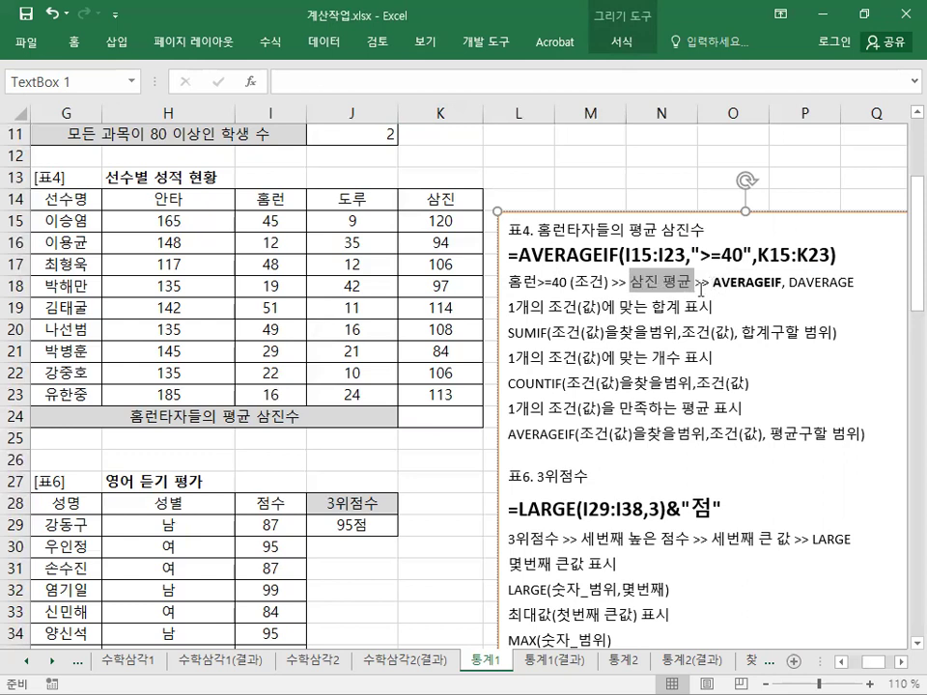
pyautogui.moveTo(519, 433); pyautogui.dragTo(576, 435)
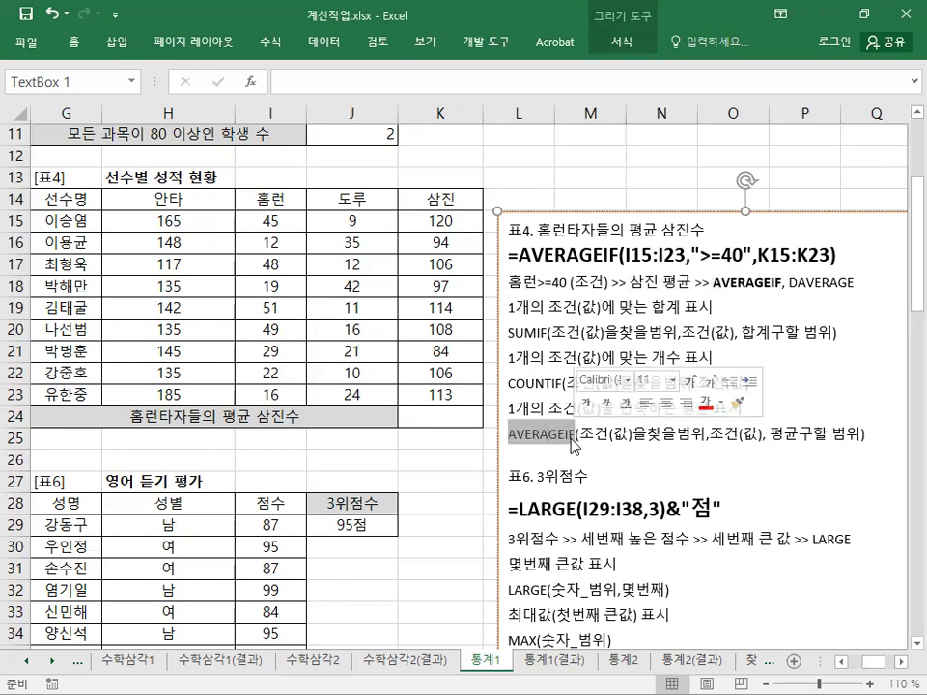
# Enter =AVERAGEIF(I15:I23,">=40",K15:K23) in K24 for the 홈런타자들의 평균 삼진수 of [표4]
pyautogui.click(468, 423)
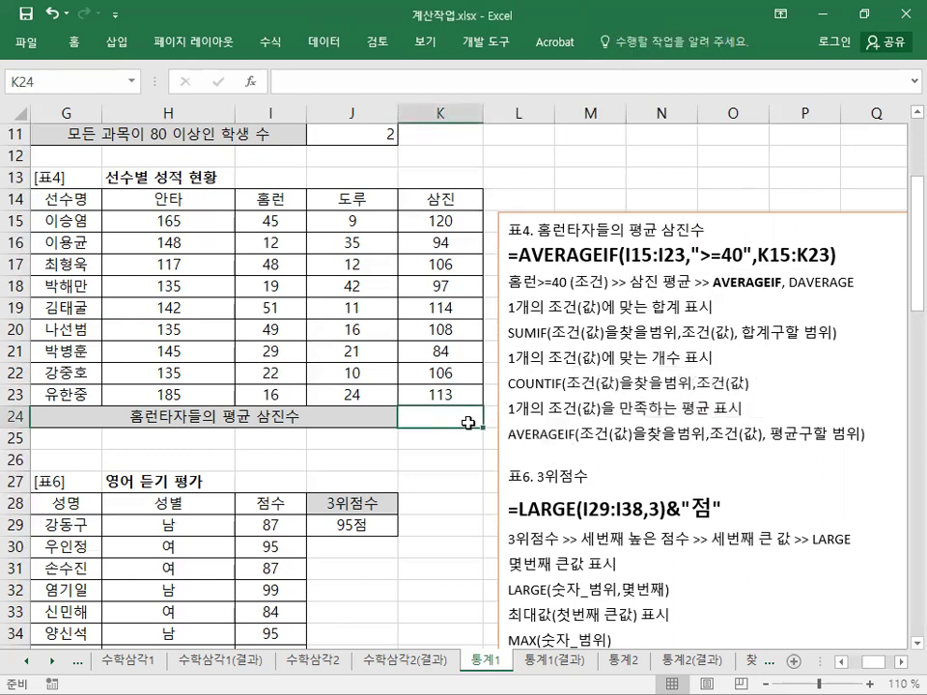
pyautogui.write('=A')
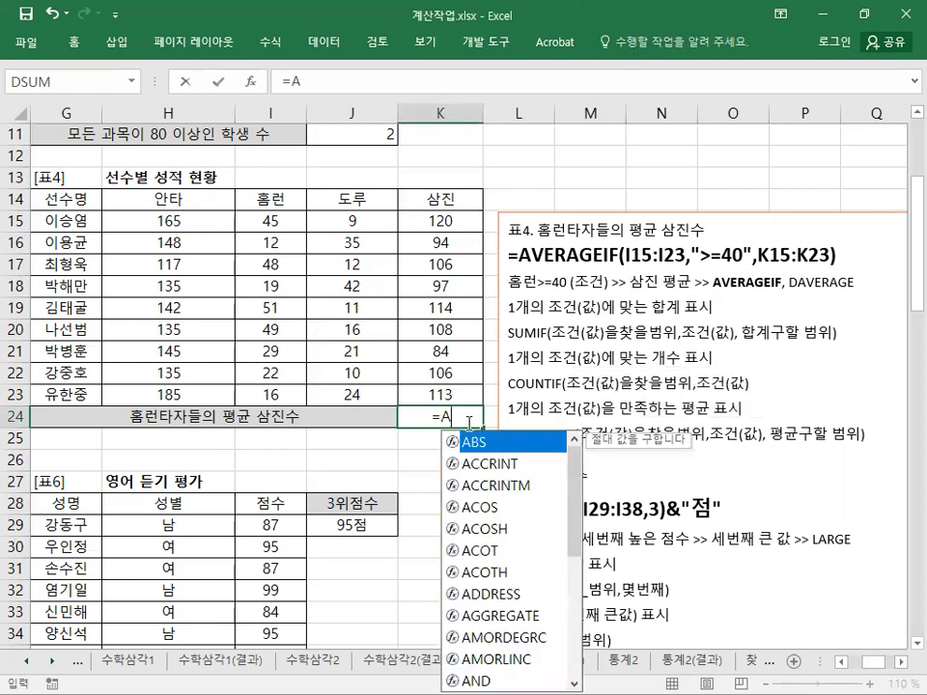
pyautogui.write('VERAGE')
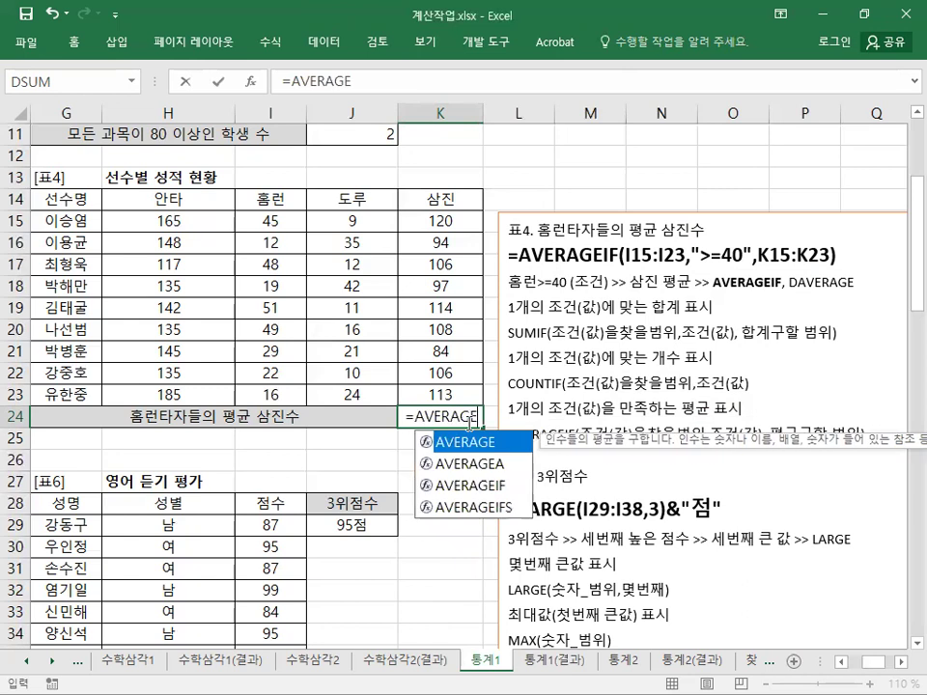
pyautogui.write('IF(')
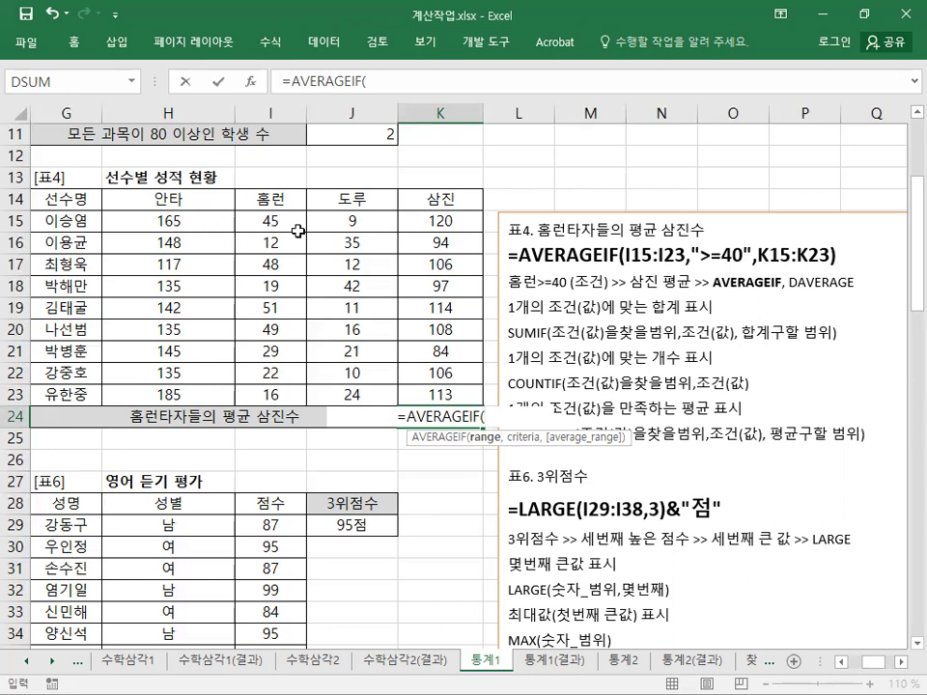
pyautogui.moveTo(431, 223); pyautogui.dragTo(431, 260)
pyautogui.moveTo(276, 221); pyautogui.dragTo(275, 385)
pyautogui.write(',')
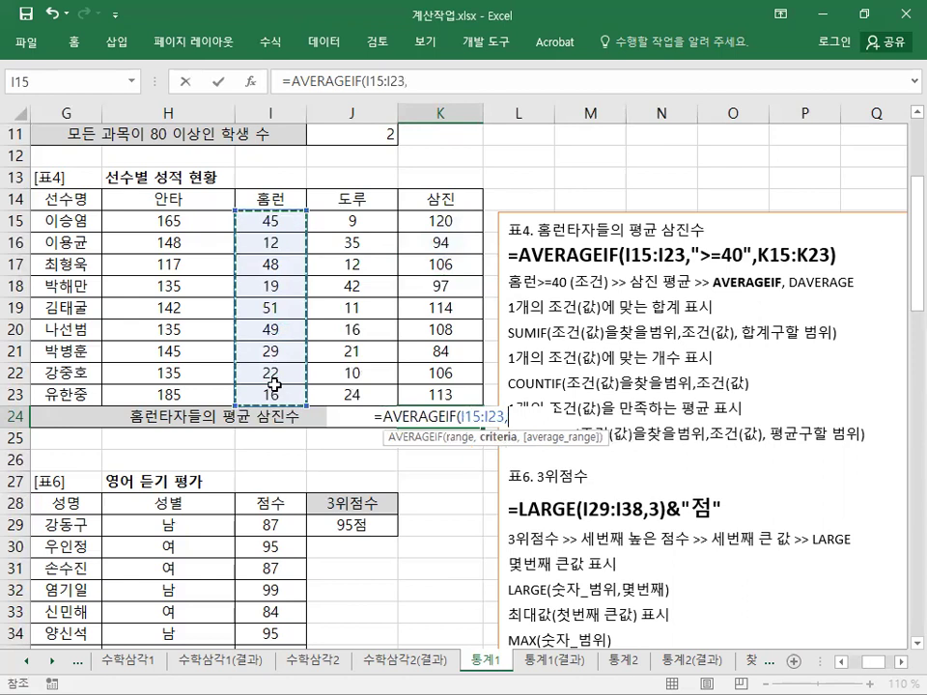
pyautogui.write('">=40",')
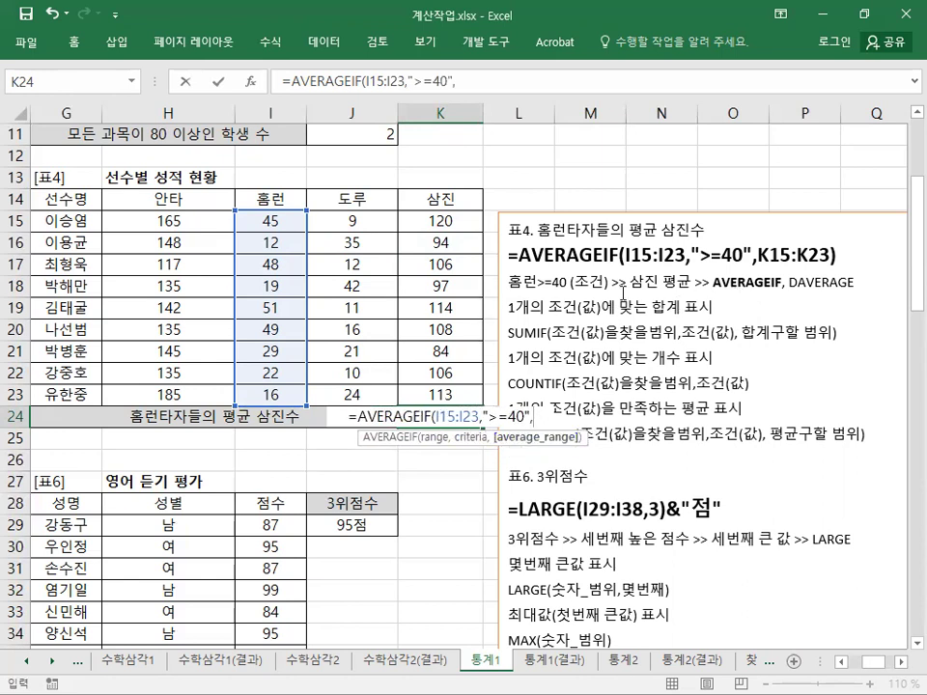
pyautogui.moveTo(436, 221); pyautogui.dragTo(440, 395)
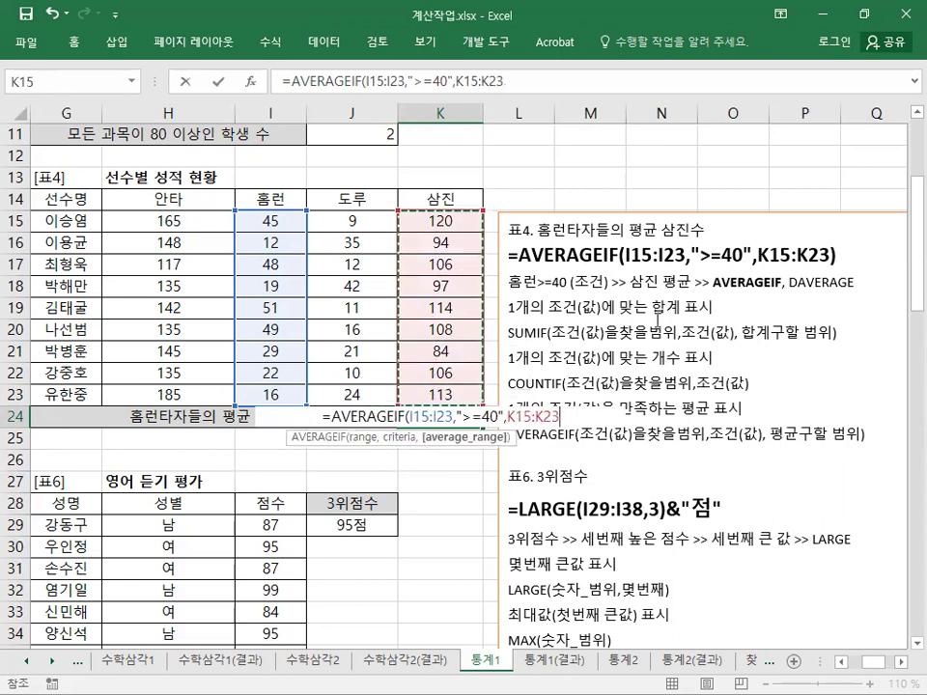
pyautogui.write(')')
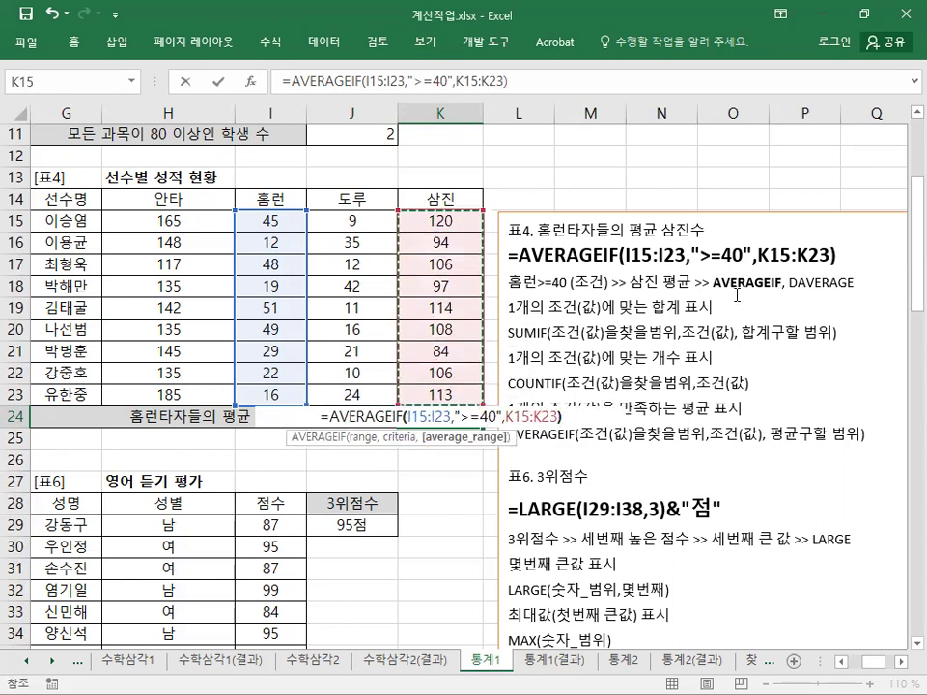
pyautogui.press('Return')
pyautogui.press('Up')
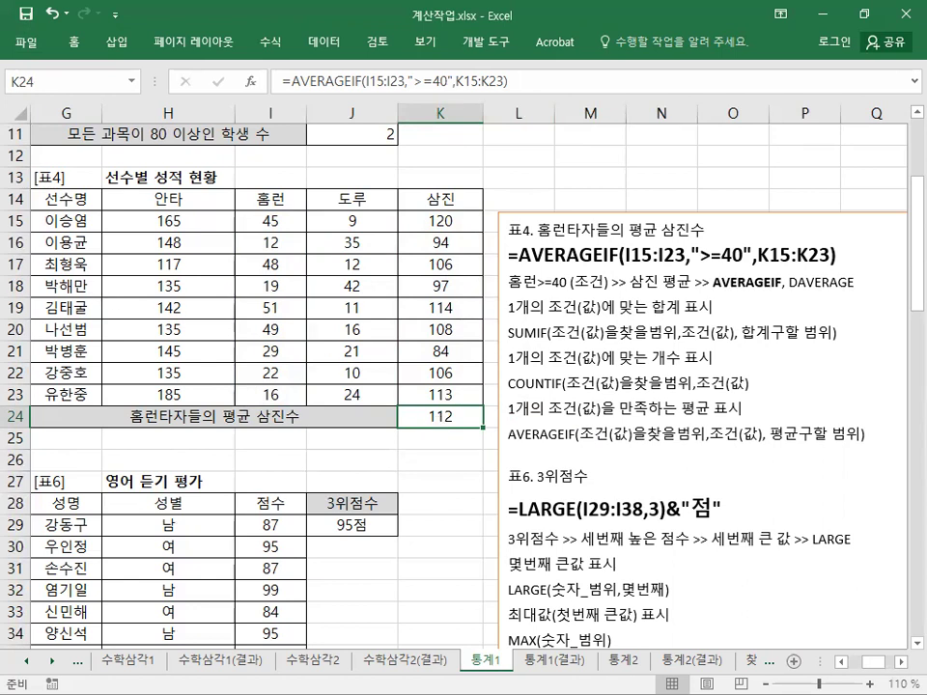
# Paste the 표3 COUNTIFS notes above the 표4 notes in the text box and color their heading line red
pyautogui.click(666, 256)
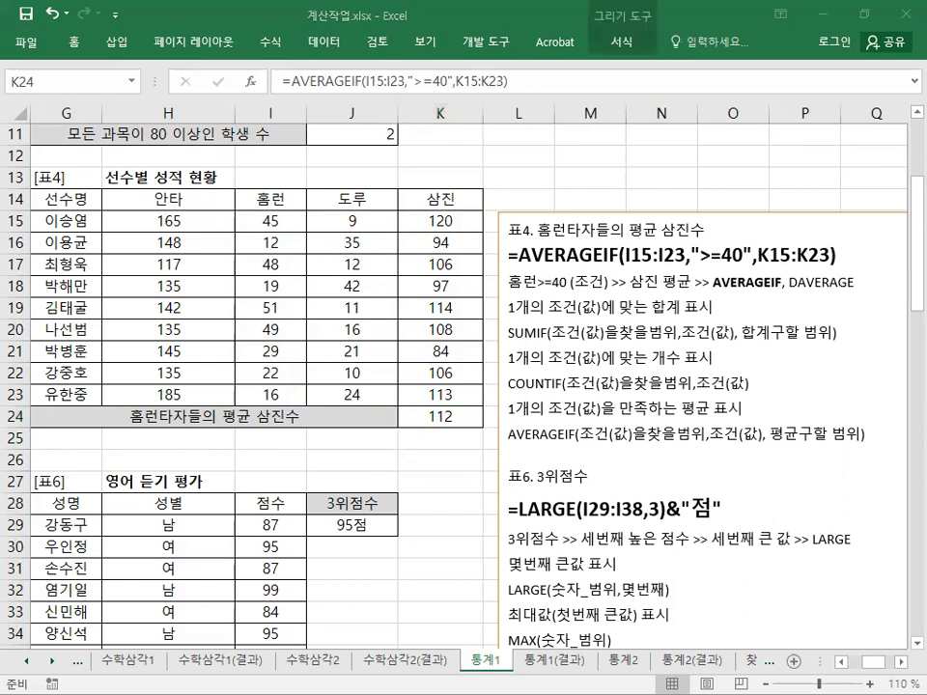
pyautogui.click(501, 235)
pyautogui.press('Return')
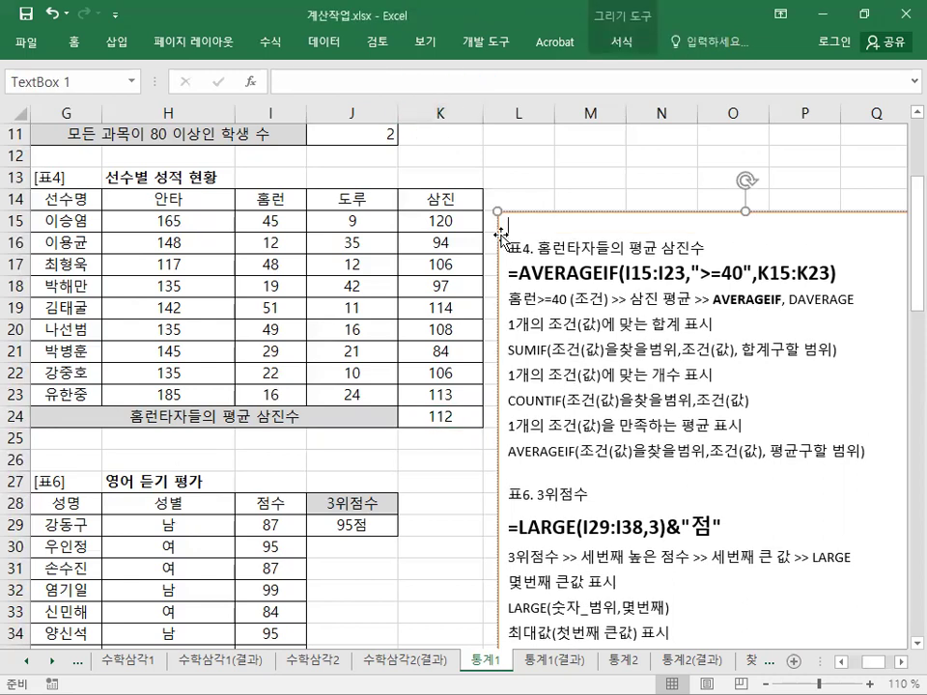
pyautogui.hotkey('ctrl', 'v')
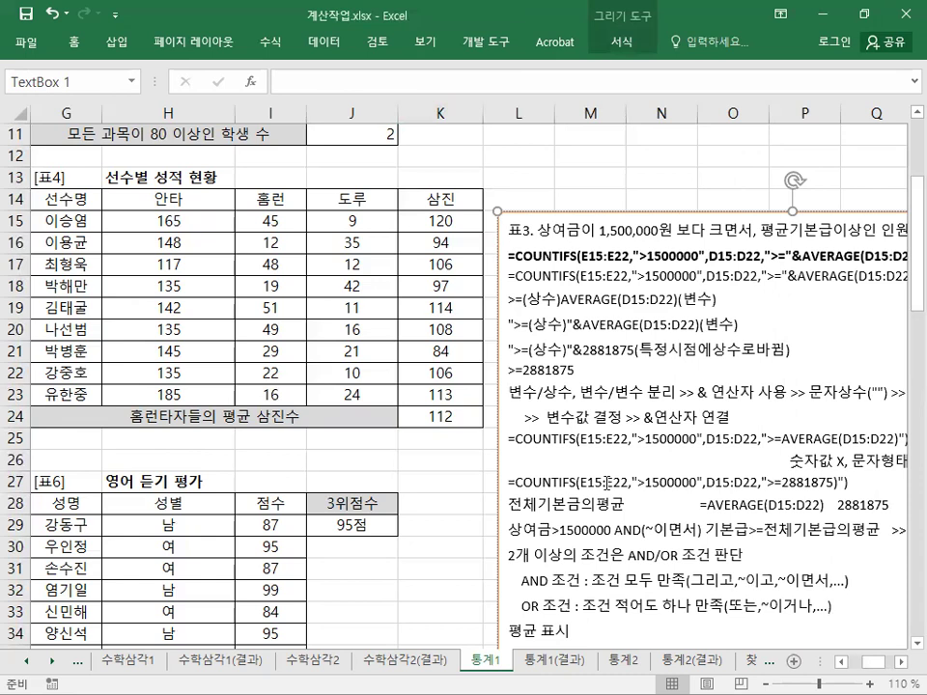
pyautogui.scroll(4, 608, 482)
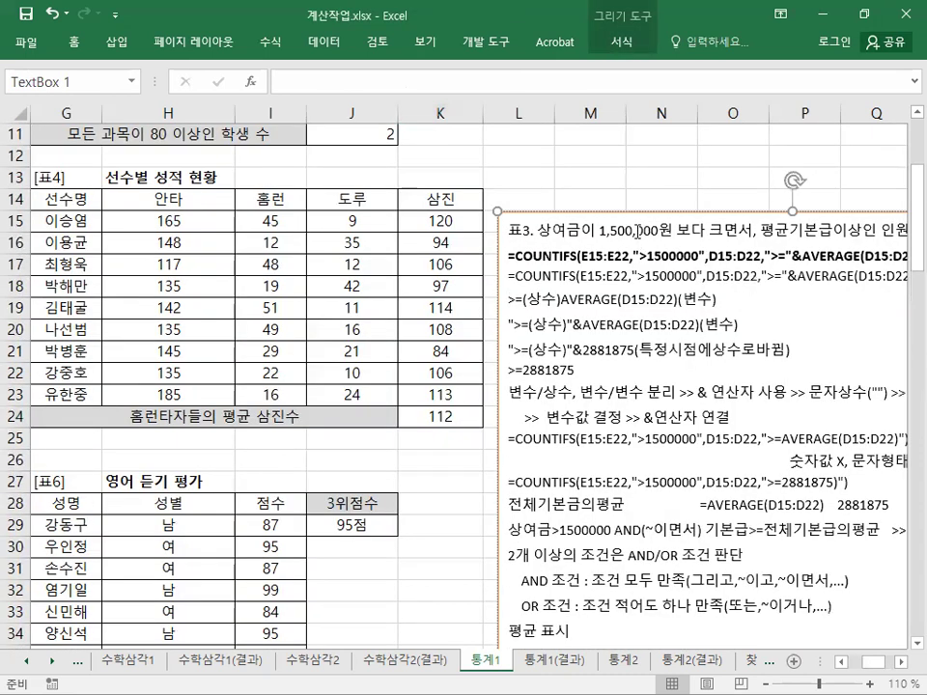
pyautogui.tripleClick(638, 232)
pyautogui.click(769, 204)
# Switch to the 통계2 sheet and paste the red 교재94페이지 label from the other window into F1, above 결승
pyautogui.click(868, 15)
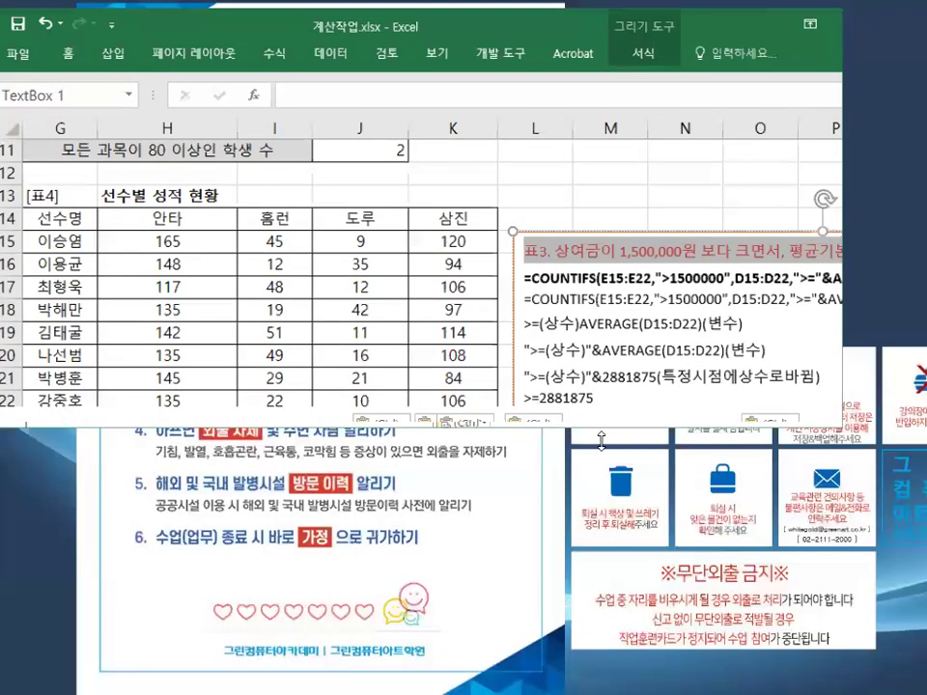
pyautogui.click(665, 404)
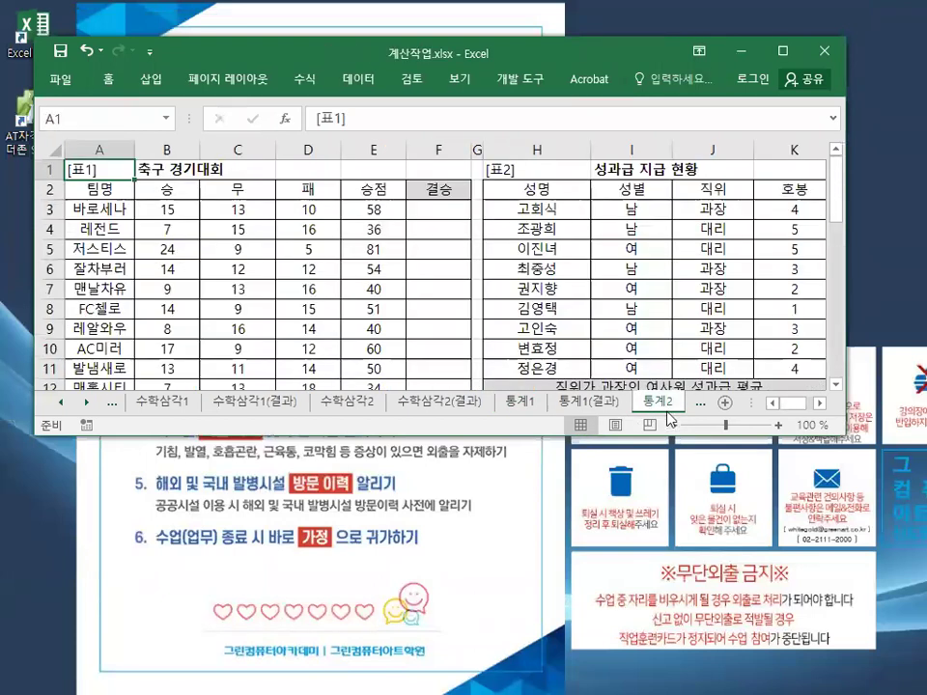
pyautogui.hotkey('alt', 'Tab')
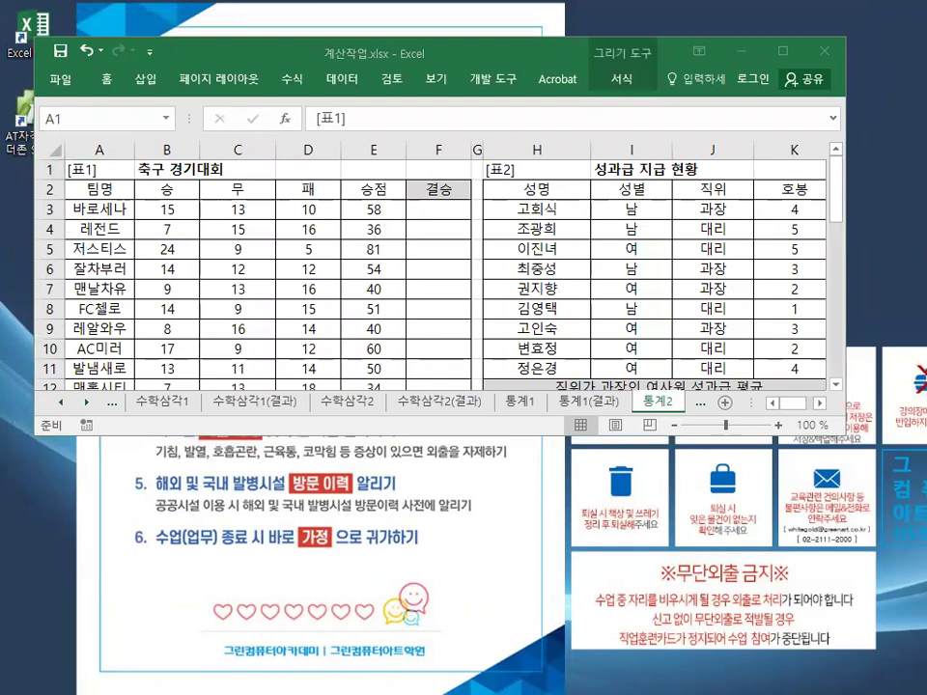
pyautogui.hotkey('ctrl', 'c')
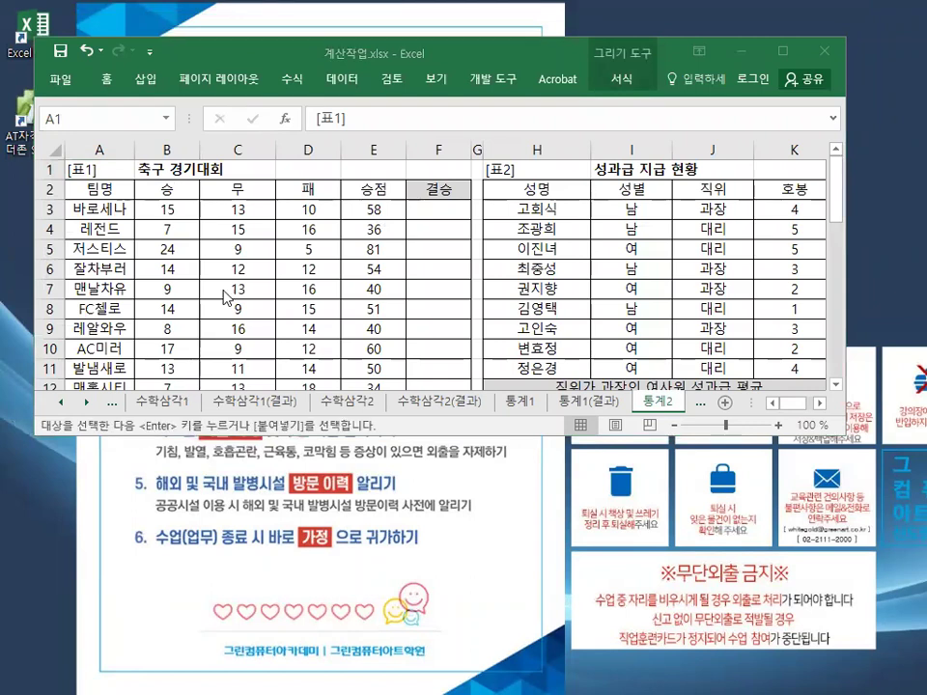
pyautogui.click(425, 174)
pyautogui.hotkey('ctrl', 'v')
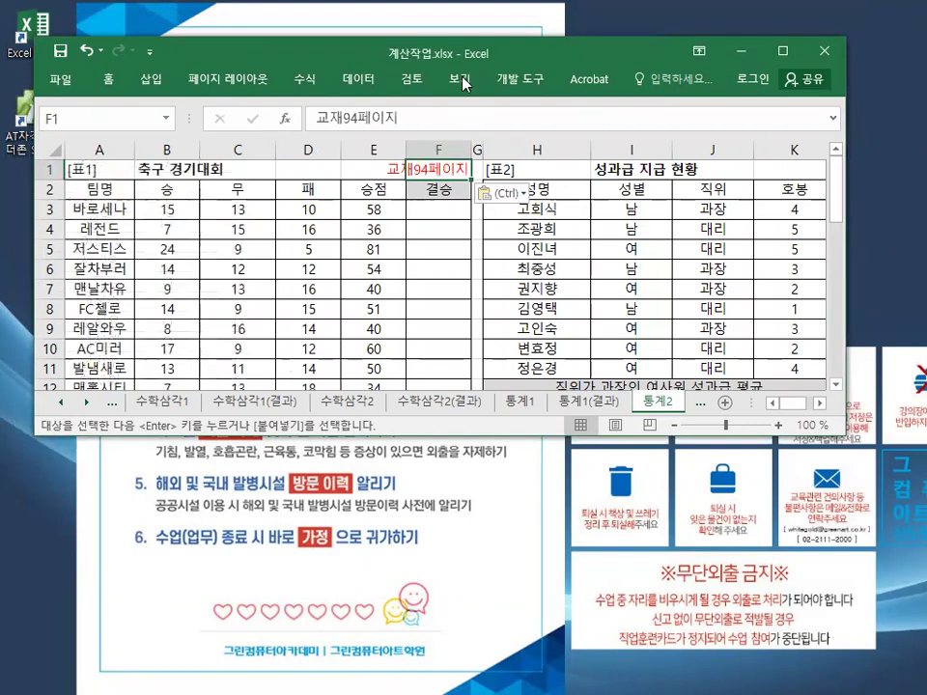
pyautogui.doubleClick(347, 54)
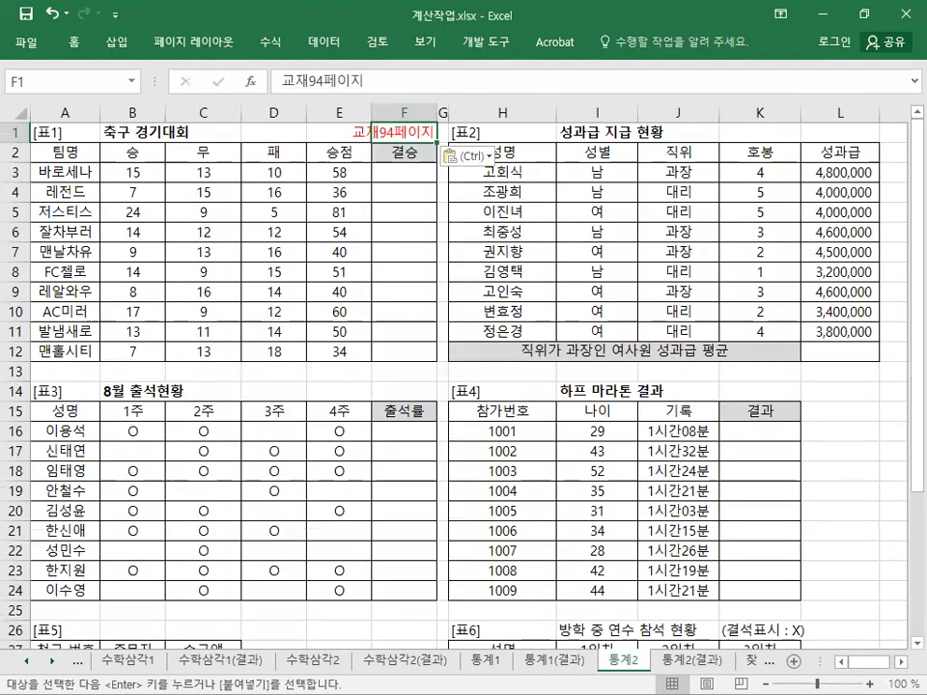
pyautogui.scroll(-3, 464, 386)
pyautogui.scroll(3, 463, 387)
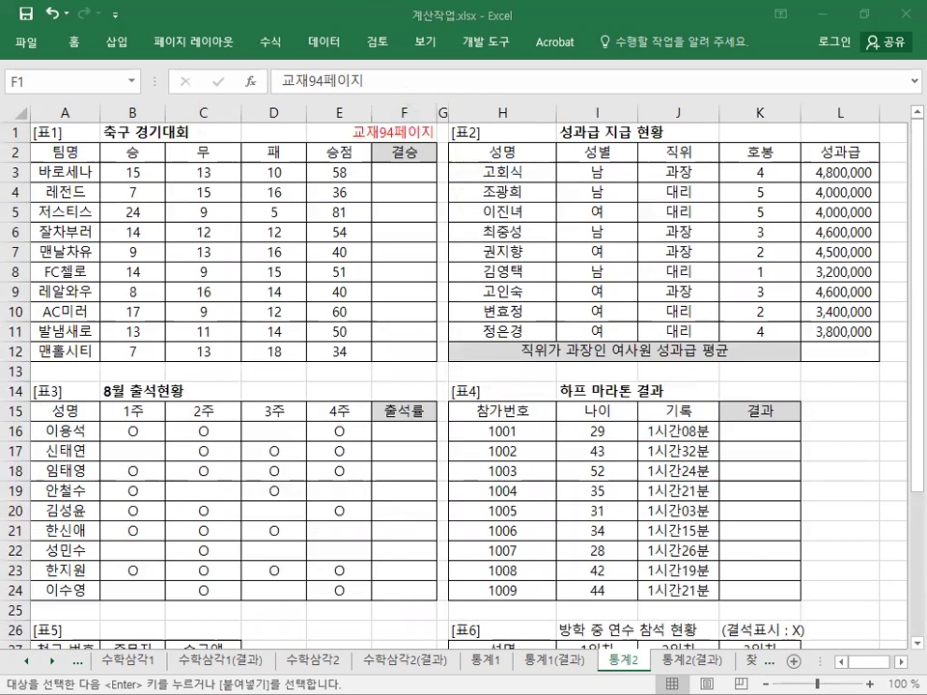
pyautogui.press('Escape')
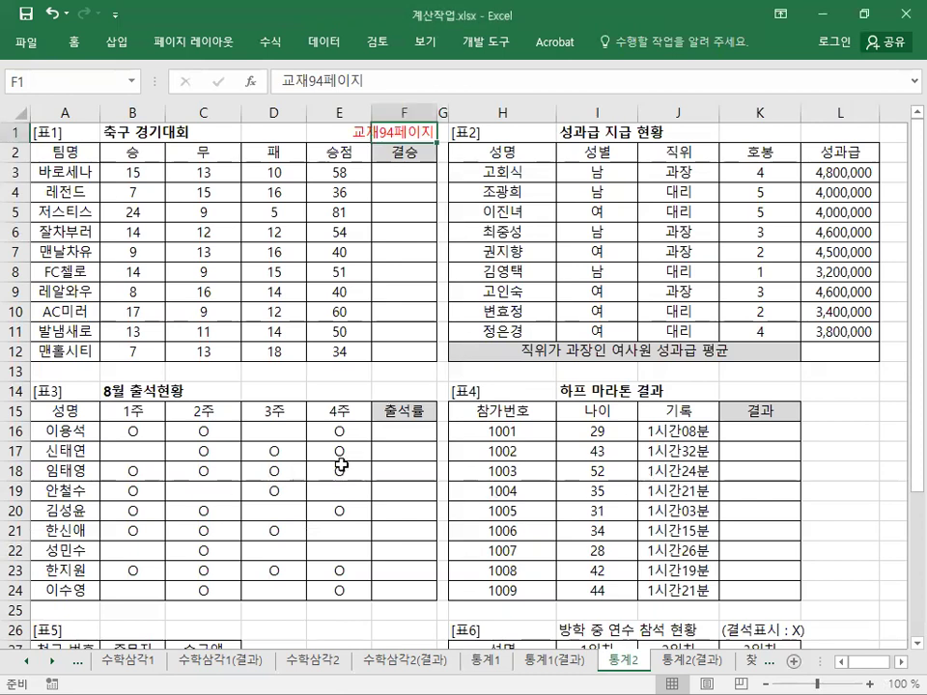
# Copy the 교재94페이지 label from F1 to C26, above the 수금액 column of [표5]
pyautogui.scroll(-4, 342, 465)
pyautogui.scroll(-2, 342, 465)
pyautogui.scroll(6, 337, 444)
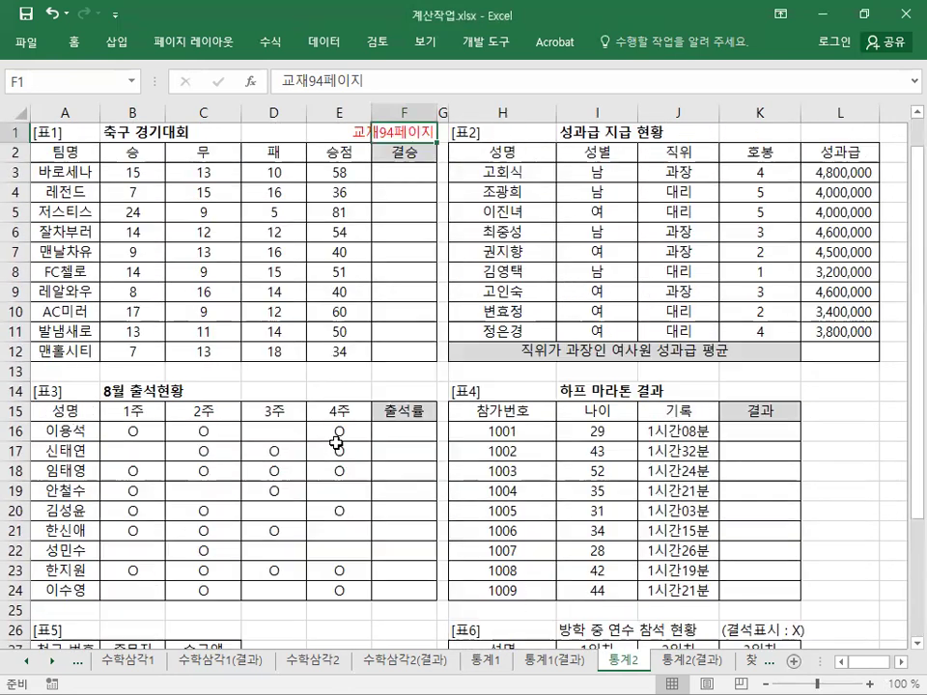
pyautogui.rightClick(404, 130)
pyautogui.click(422, 159)
pyautogui.scroll(-5, 118, 396)
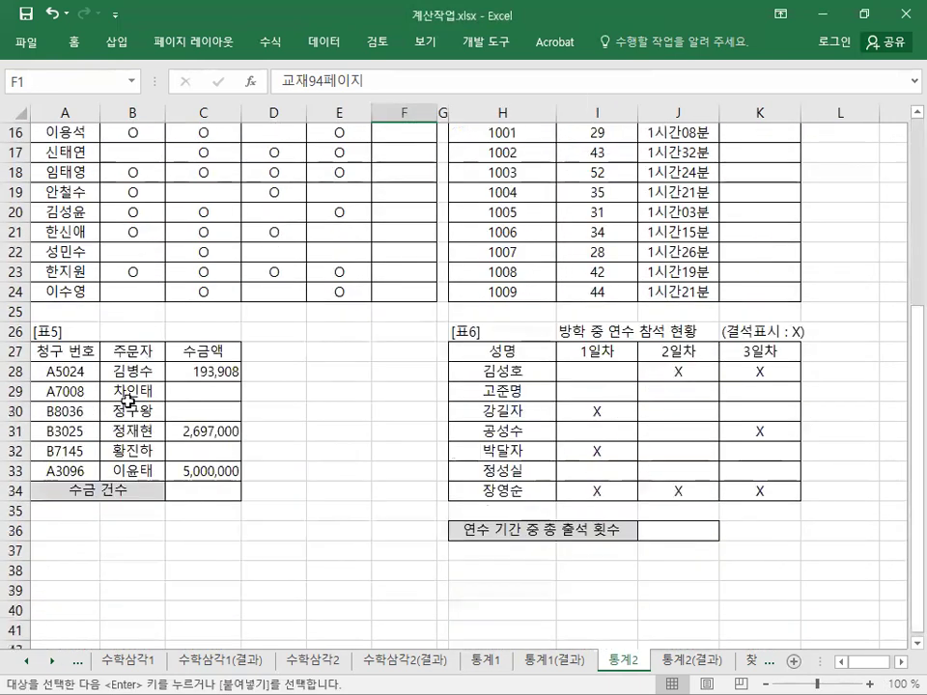
pyautogui.rightClick(187, 335)
pyautogui.click(223, 365)
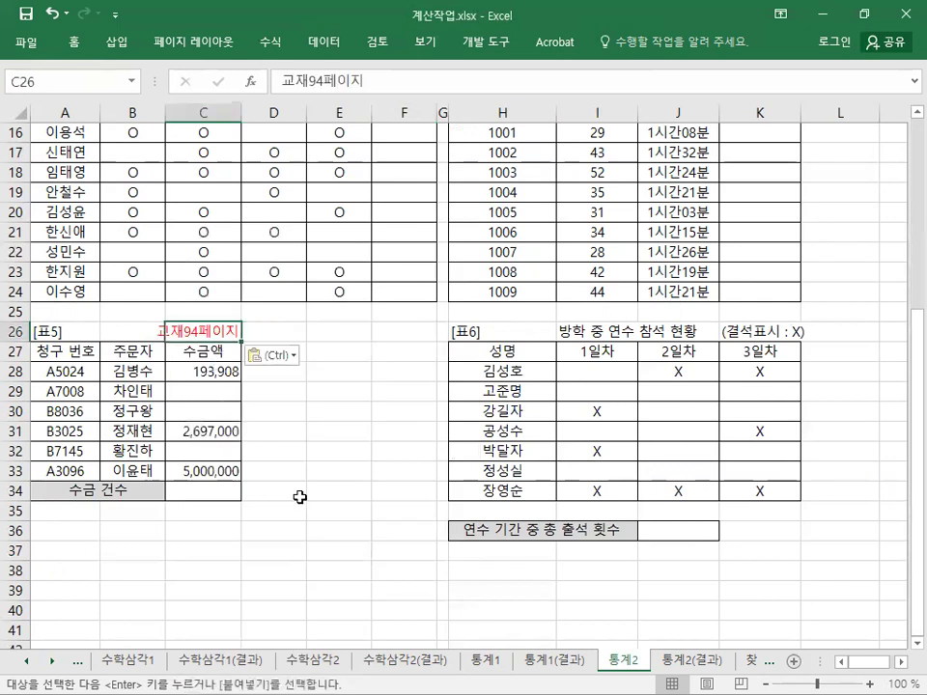
pyautogui.scroll(-2, 301, 496)
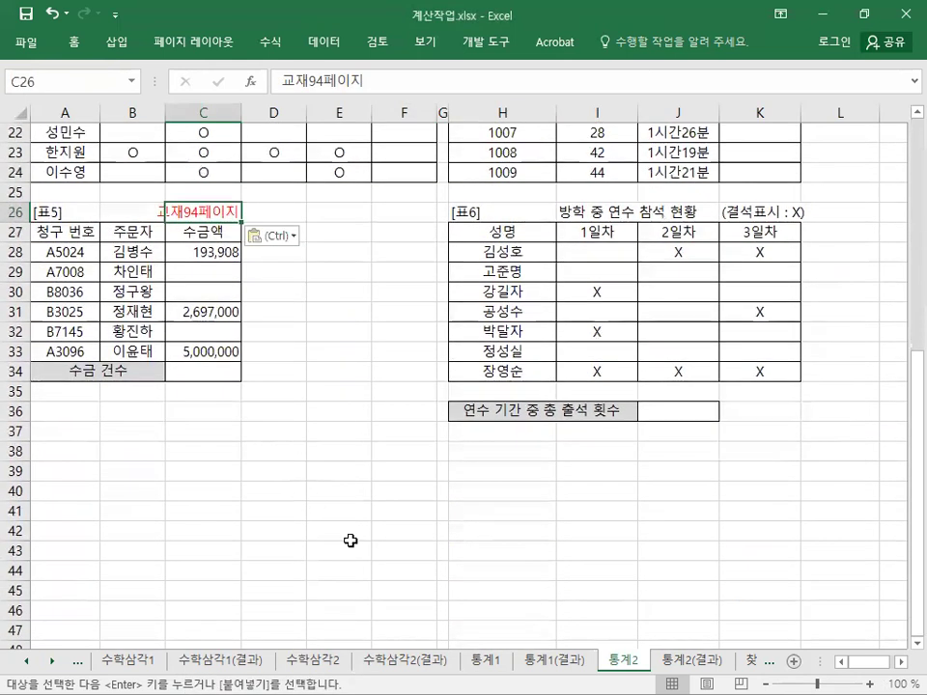
pyautogui.scroll(1, 337, 536)
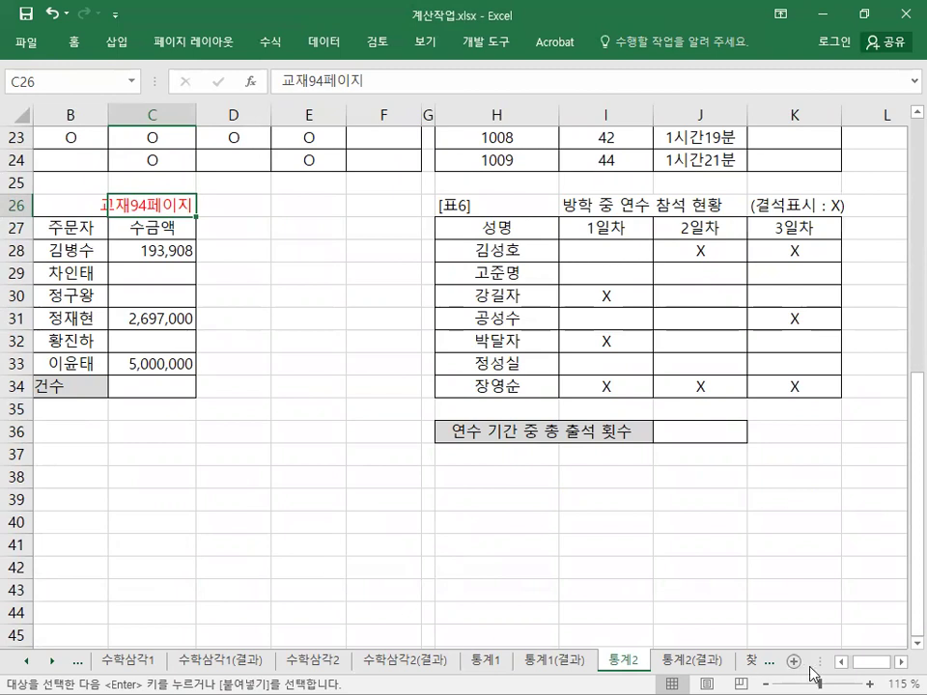
pyautogui.click(840, 661)
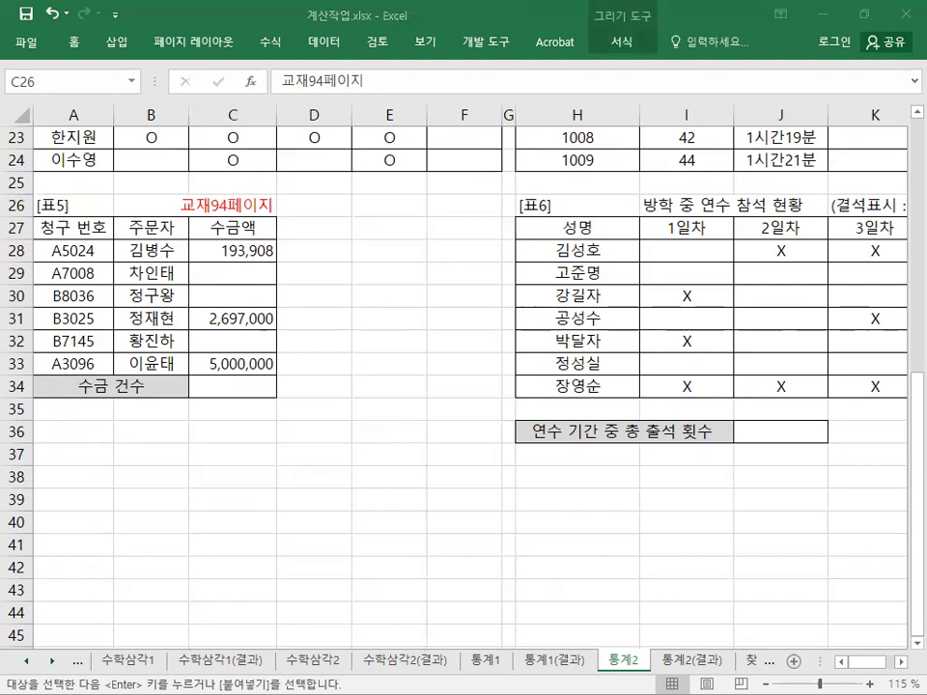
pyautogui.press('Escape')
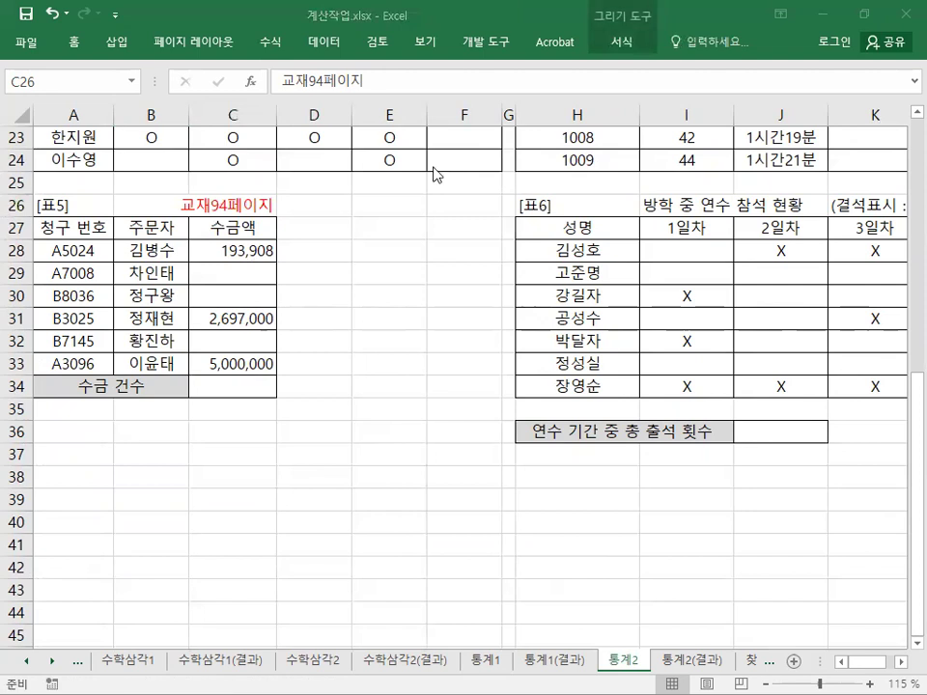
# Insert a text box beside the [표5] table and paste the 표5. 수금 건수 notes into it
pyautogui.click(118, 43)
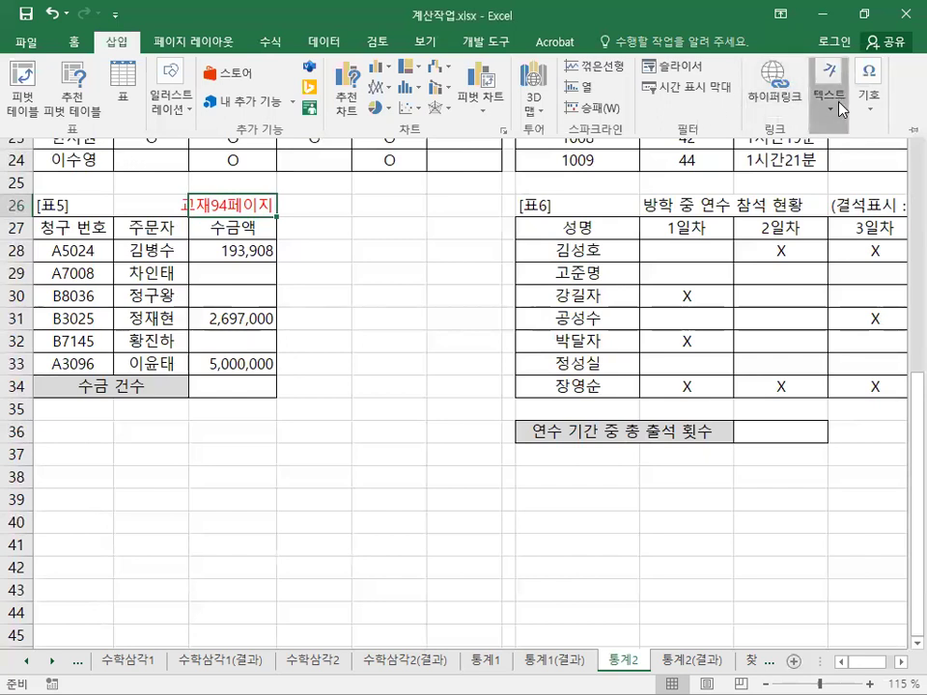
pyautogui.click(833, 96)
pyautogui.click(736, 156)
pyautogui.click(320, 251)
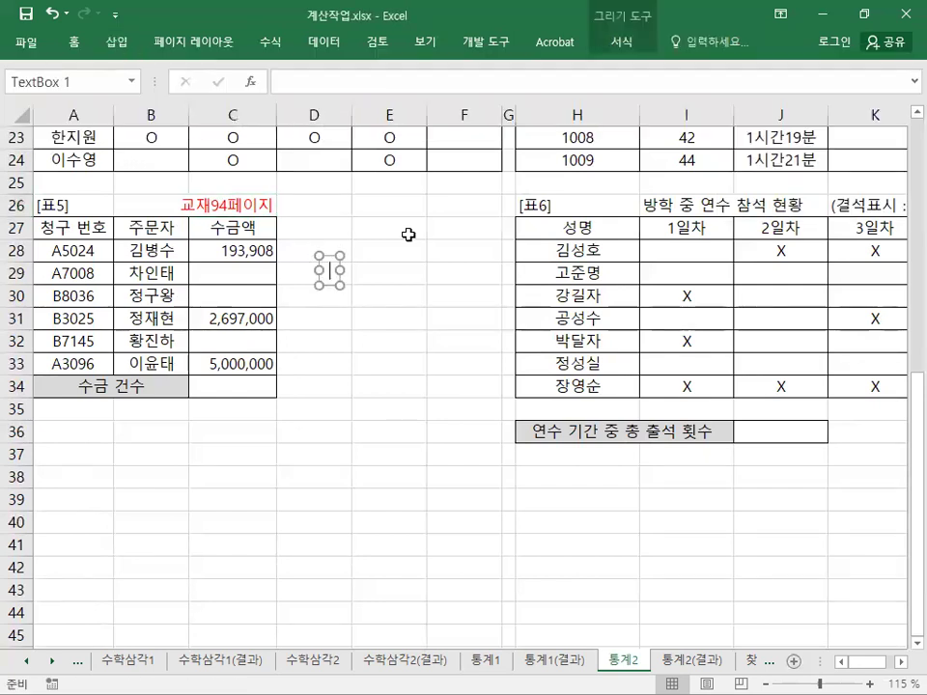
pyautogui.hotkey('ctrl', 'v')
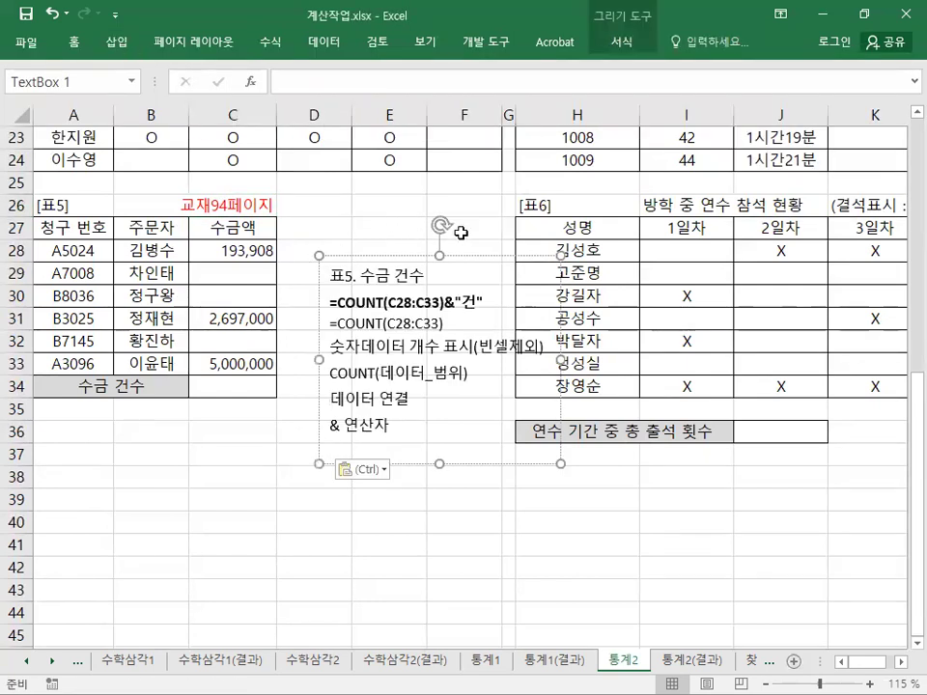
# Apply the orange outline shape style to the notes text box and enlarge its two =COUNT formula lines to size 16
pyautogui.click(621, 41)
pyautogui.click(298, 86)
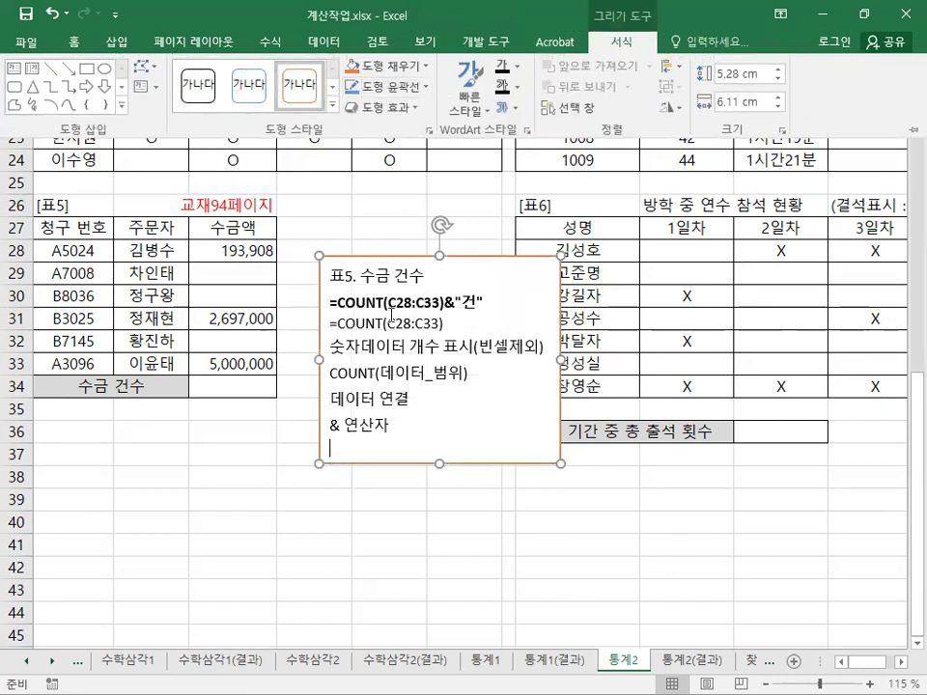
pyautogui.hotkey('ctrl', 'F1')
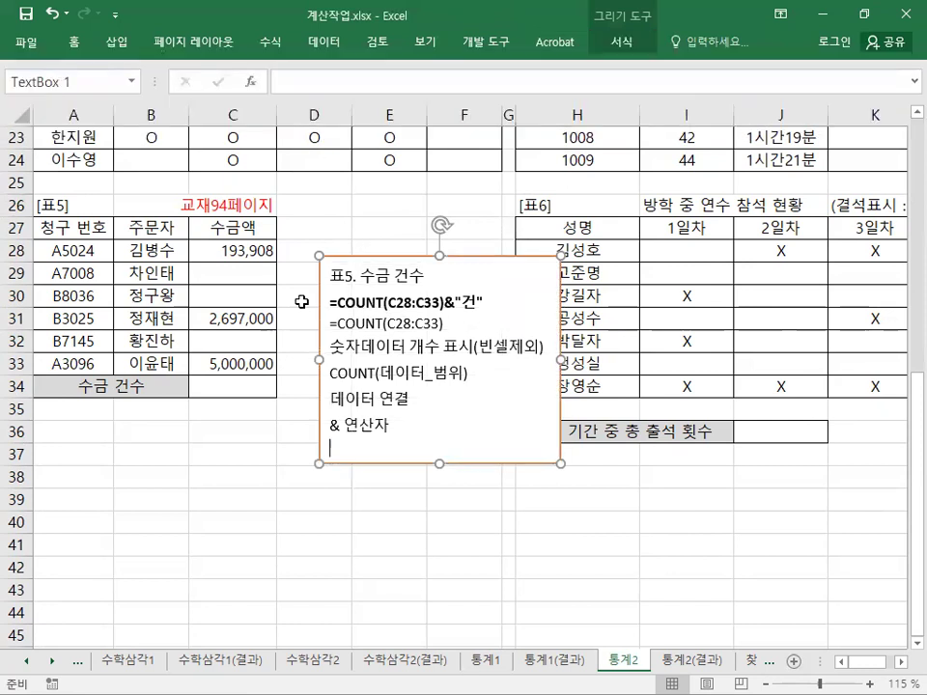
pyautogui.moveTo(482, 317); pyautogui.dragTo(331, 307)
pyautogui.click(445, 257)
pyautogui.click(445, 256)
pyautogui.click(445, 257)
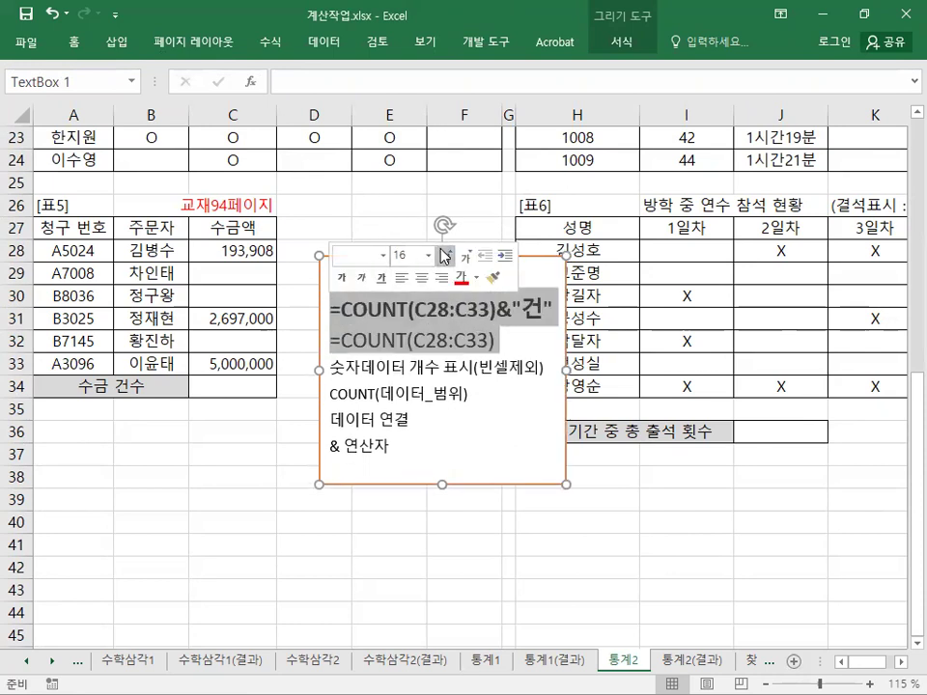
# Enter =COUNT(C28:C33)&"건" in C34 as the 수금 건수 of [표5]
pyautogui.click(232, 386)
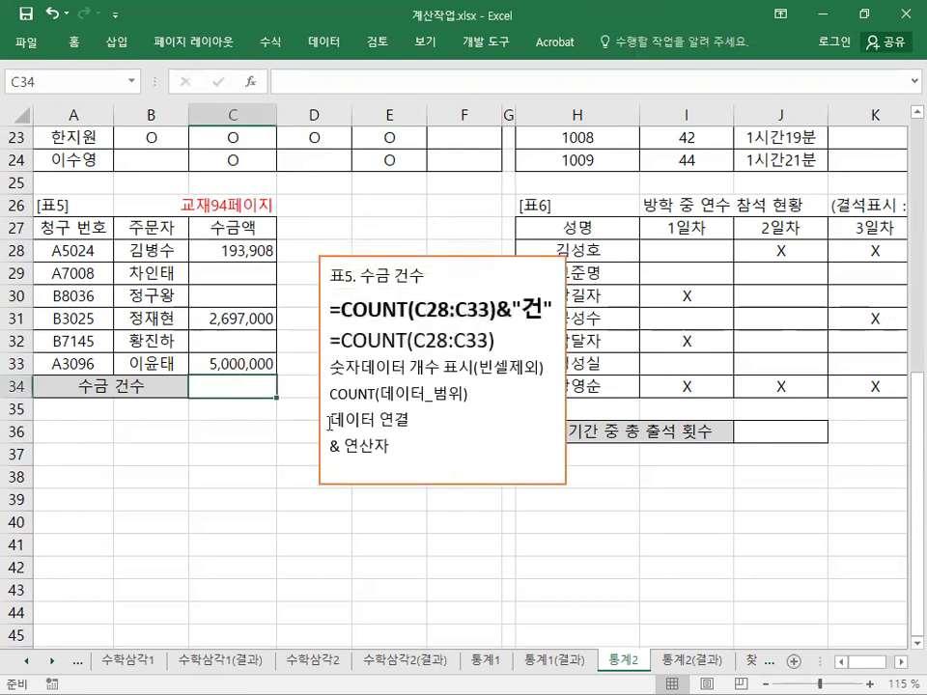
pyautogui.write('=COUNT')
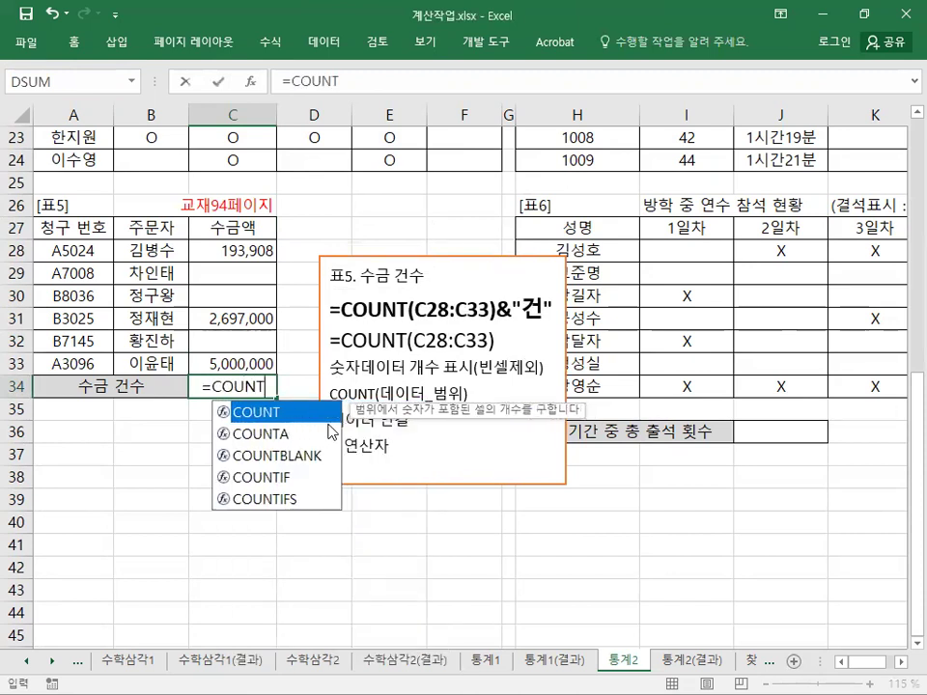
pyautogui.write('(')
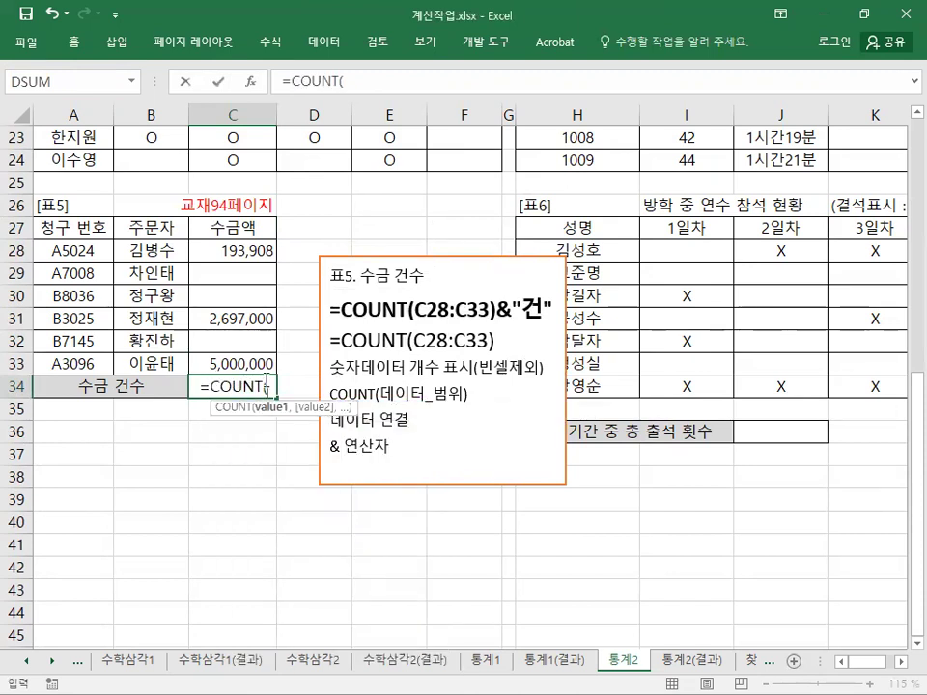
pyautogui.moveTo(243, 250); pyautogui.dragTo(239, 358)
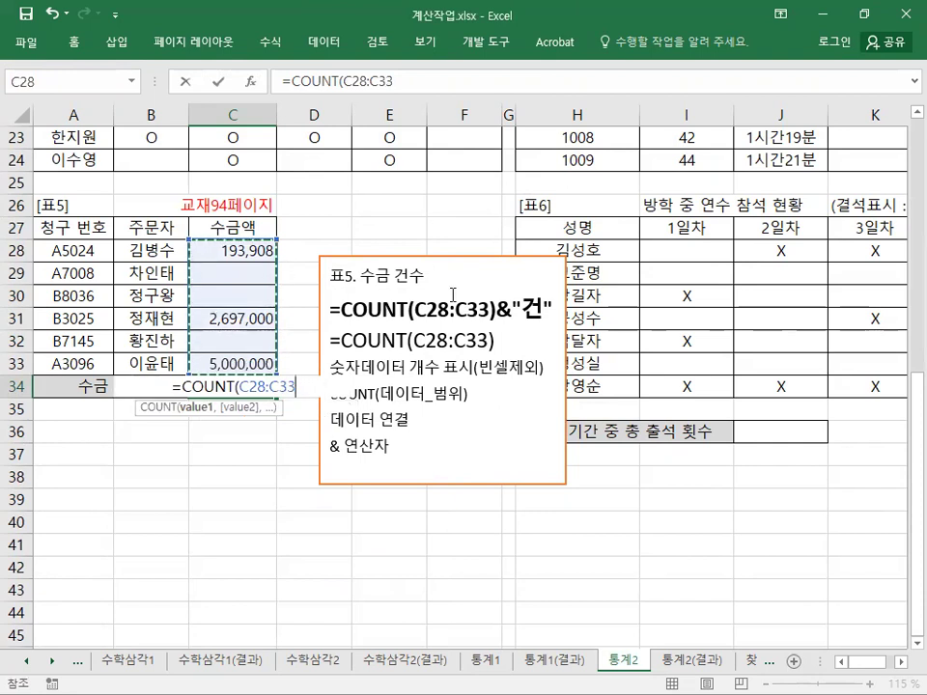
pyautogui.write(')')
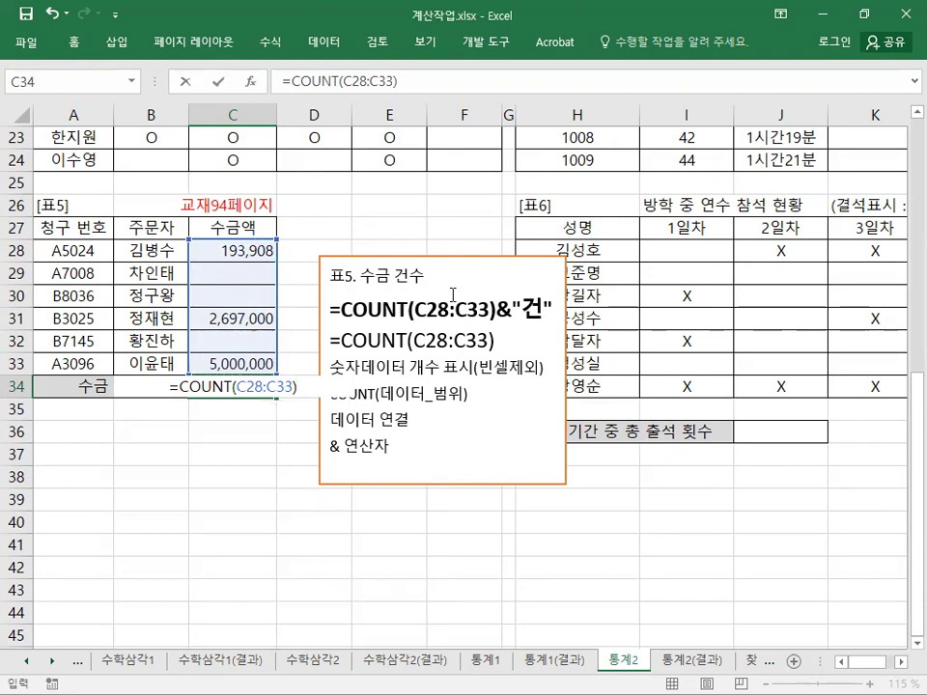
pyautogui.write('&')
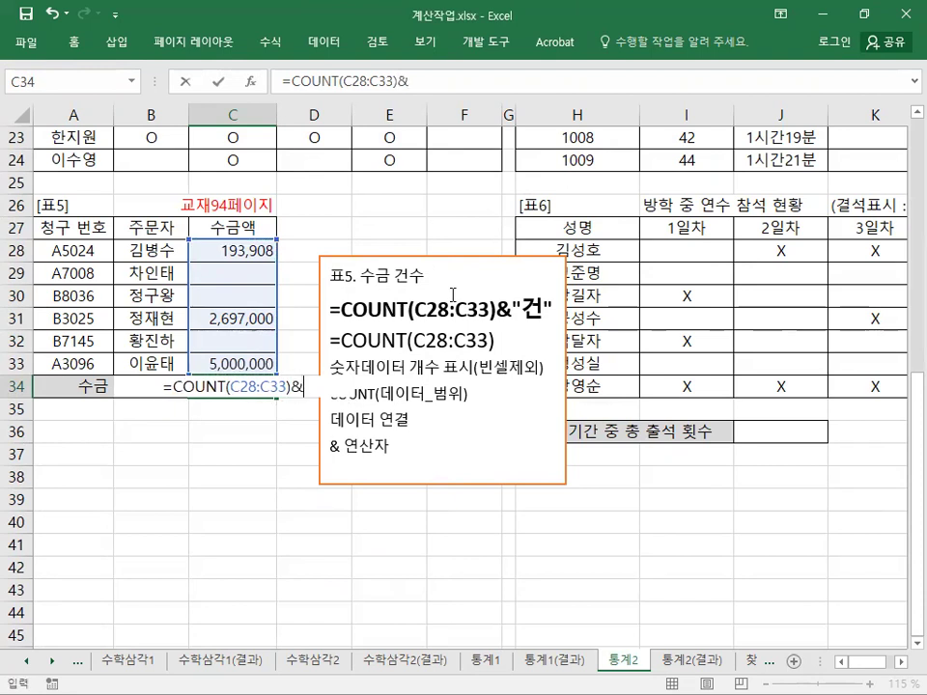
pyautogui.write('"RJ')
pyautogui.press('BackSpace')
pyautogui.press('BackSpace')
pyautogui.write('건')
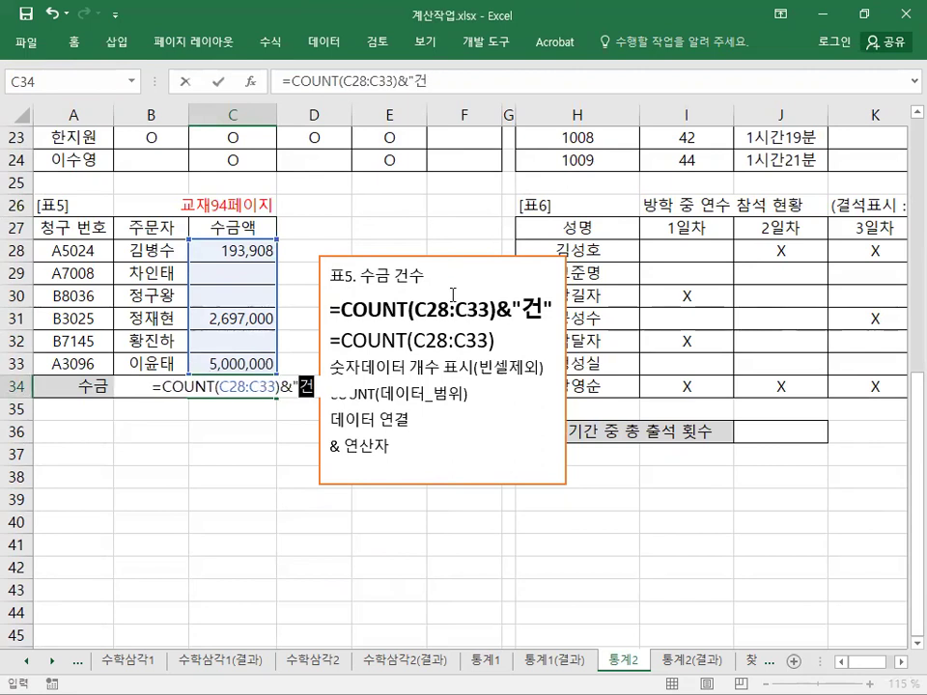
pyautogui.write('"')
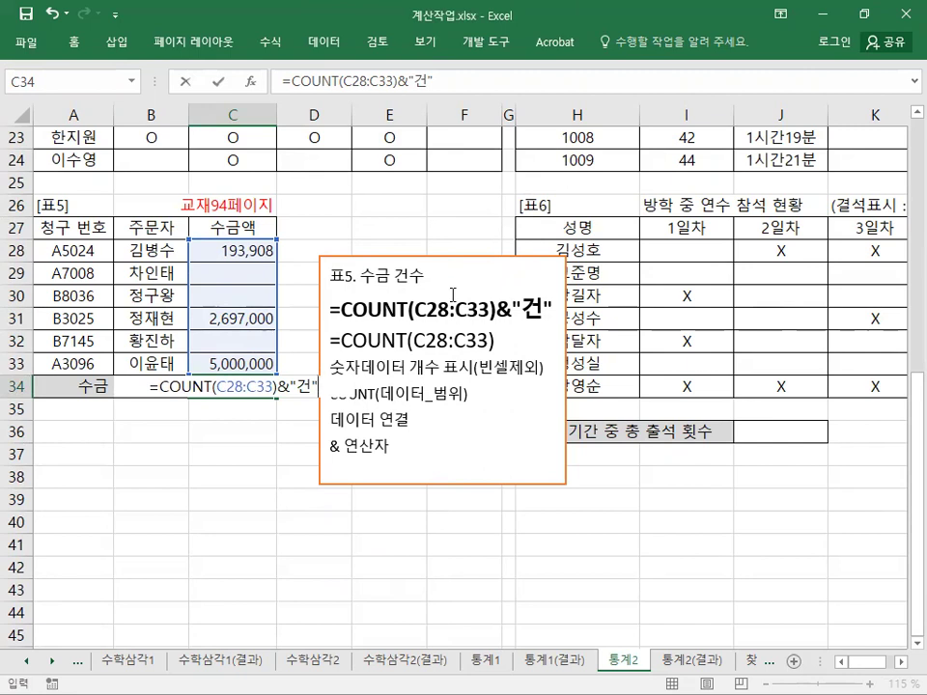
pyautogui.press('Return')
pyautogui.press('Up')
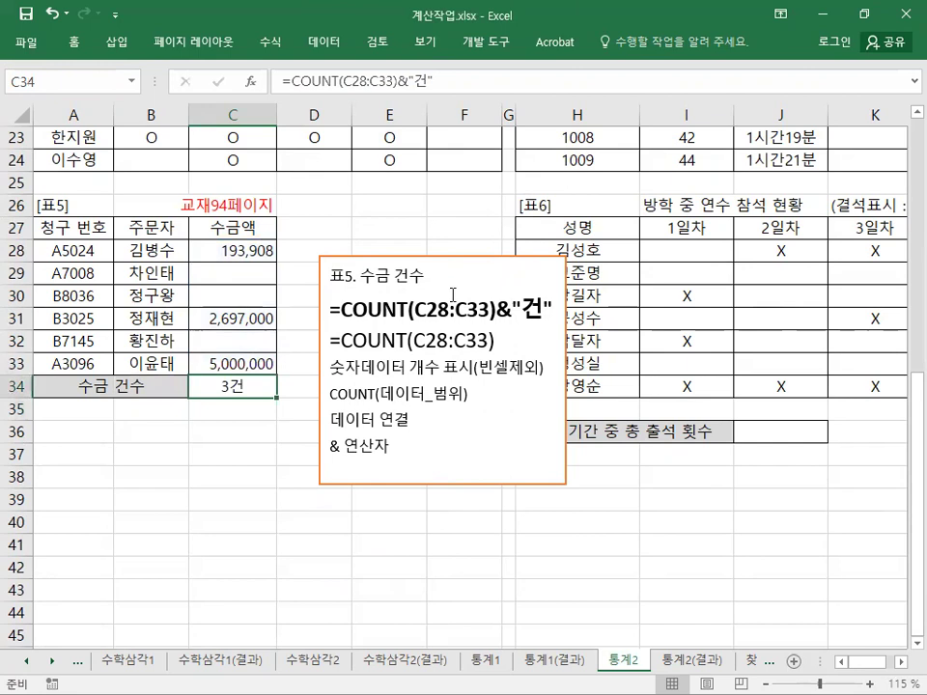
# Enter the alternative formula =COUNT(C28,C31,C33)&"건" in C35, referencing the three filled 수금액 cells individually
pyautogui.click(213, 413)
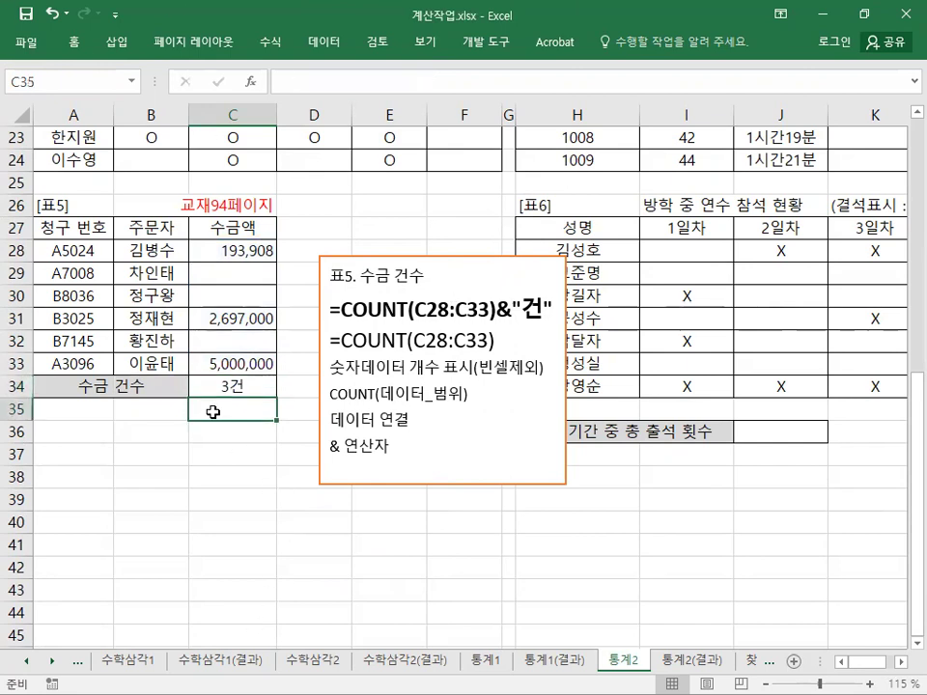
pyautogui.write('=채')
pyautogui.press('BackSpace')
pyautogui.press('Escape')
pyautogui.write('=COUNT(')
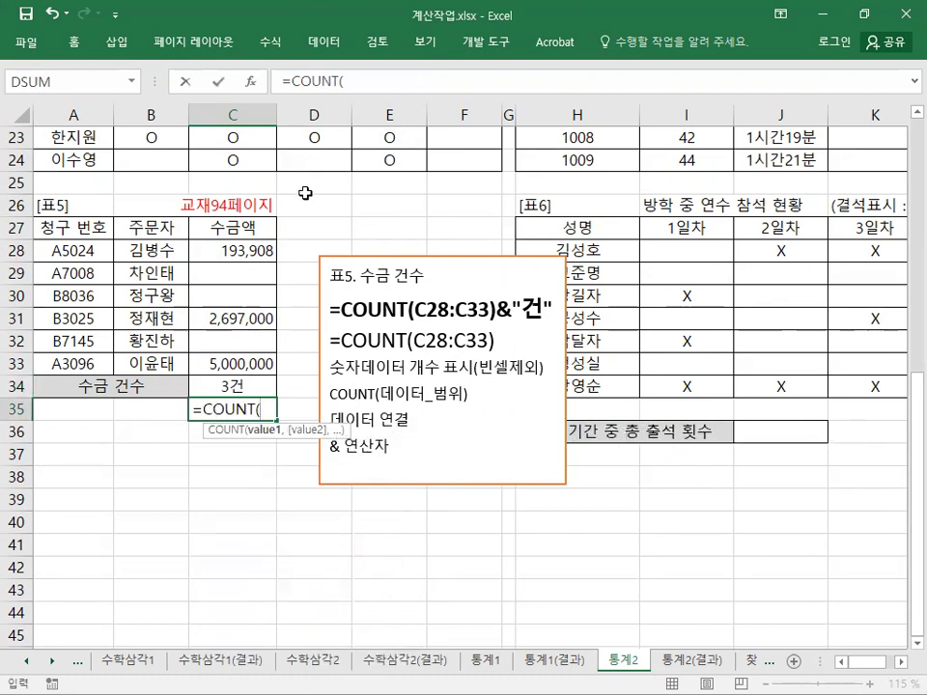
pyautogui.click(218, 249)
pyautogui.write(',')
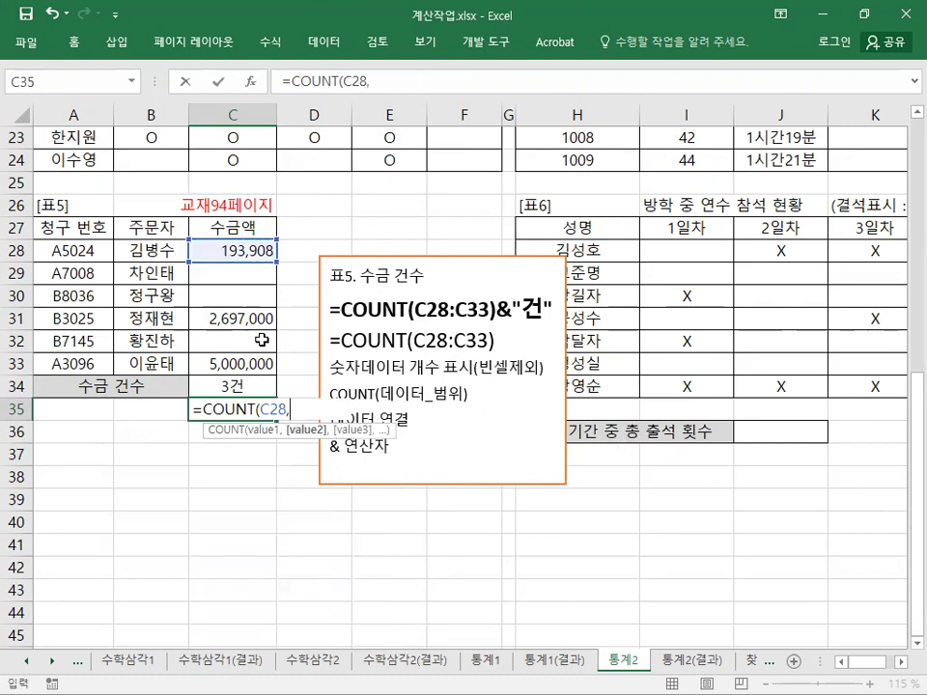
pyautogui.click(244, 318)
pyautogui.write(',')
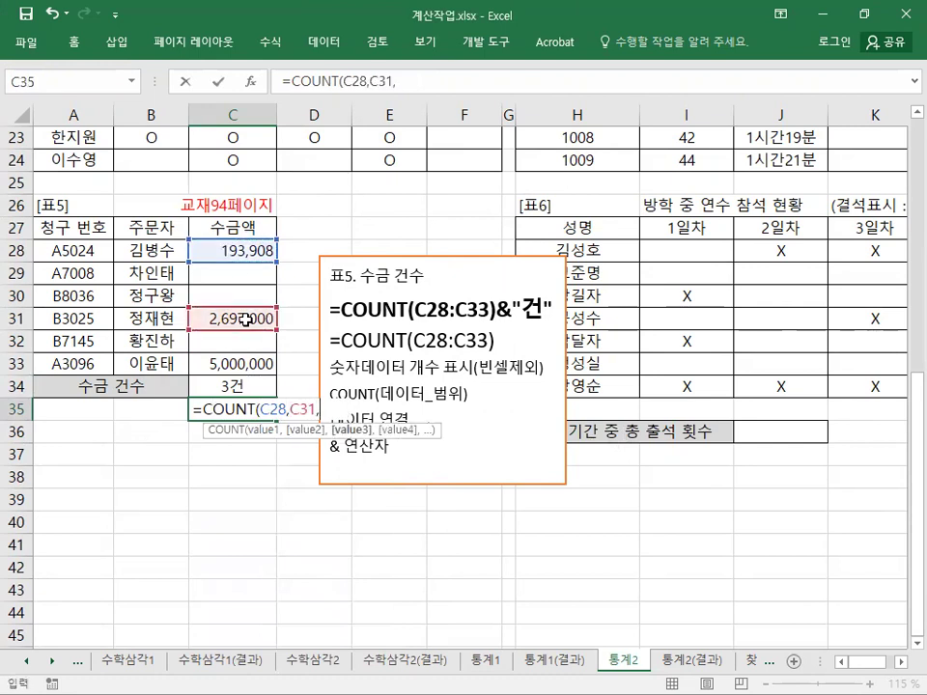
pyautogui.click(243, 364)
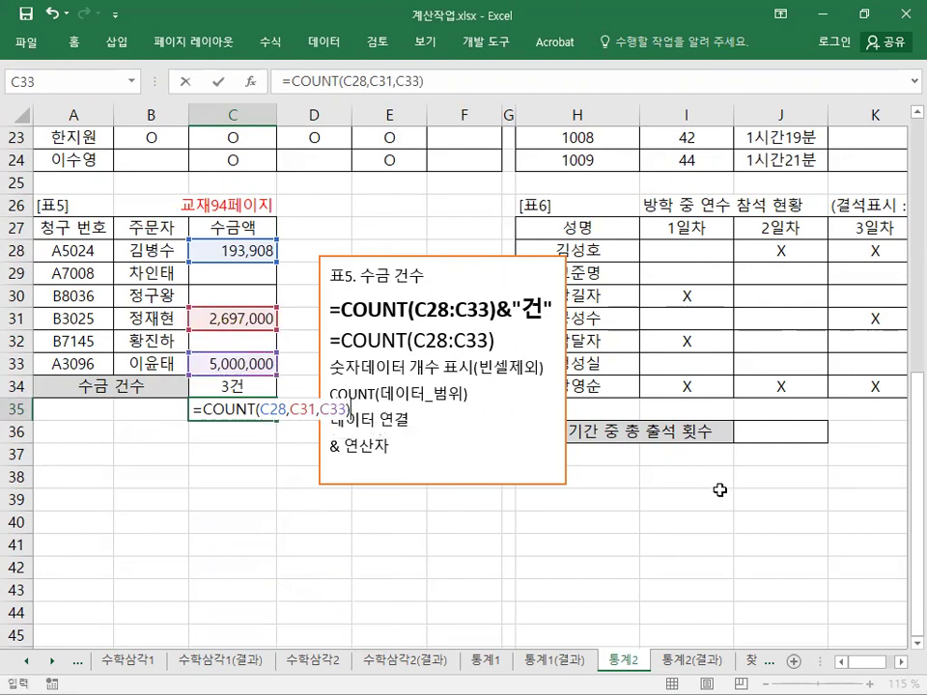
pyautogui.write('&"RJ')
pyautogui.press('BackSpace')
pyautogui.press('BackSpace')
pyautogui.write('건"')
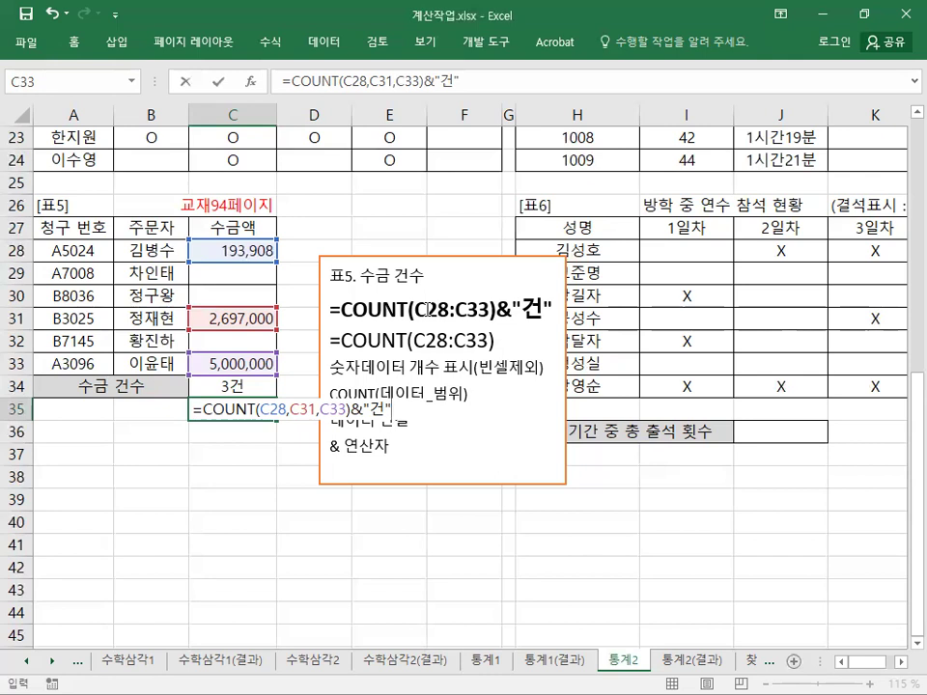
pyautogui.press('Return')
pyautogui.click(244, 407)
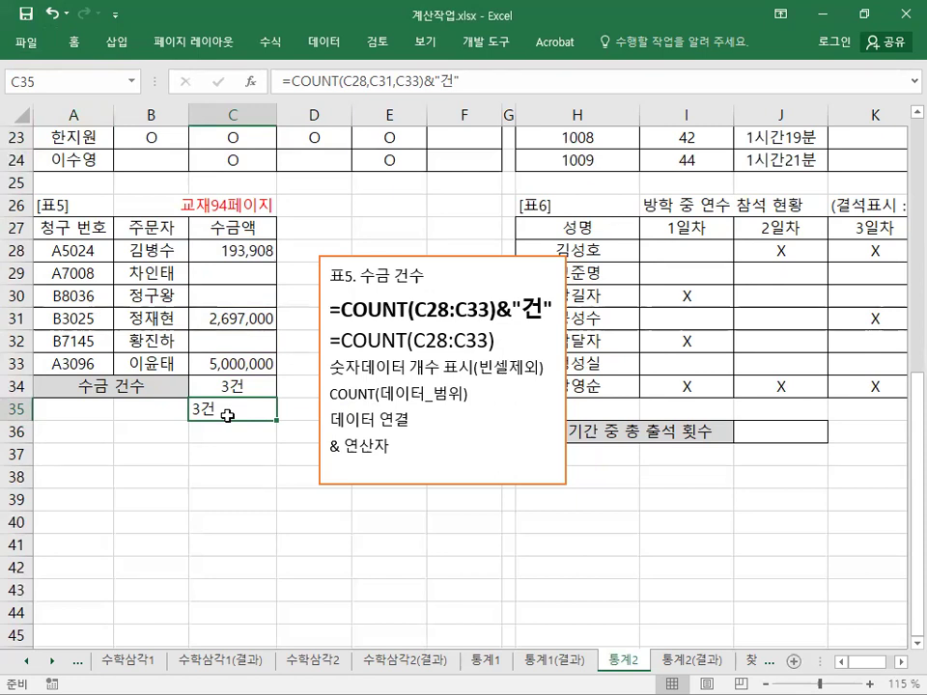
# Move the 표5 notes text box to the empty area from column L onward, beside the [표6] table
pyautogui.click(448, 268)
pyautogui.moveTo(450, 261); pyautogui.dragTo(425, 290)
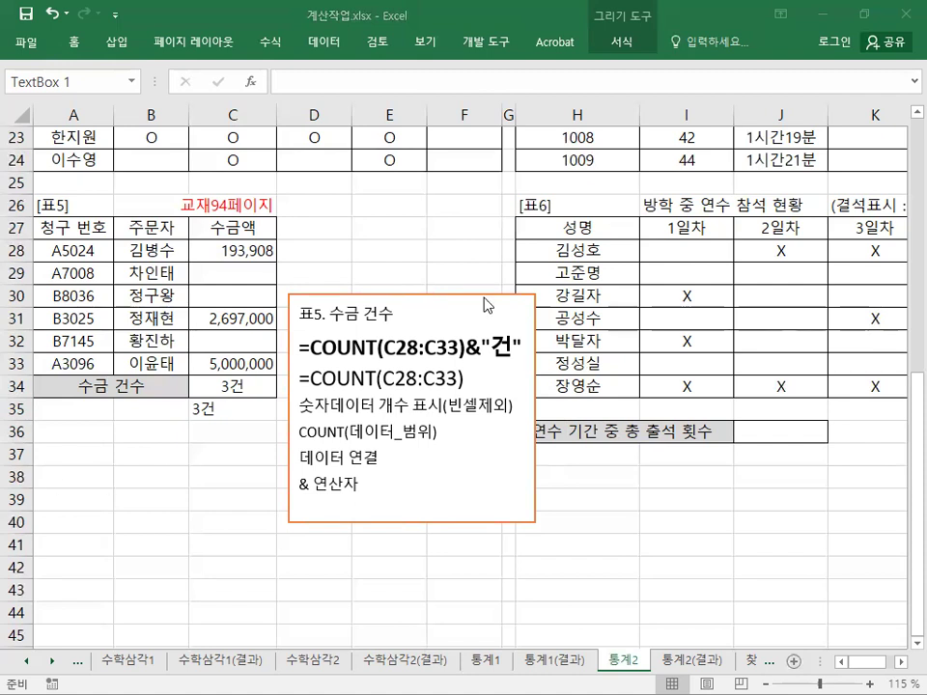
pyautogui.click(439, 293)
pyautogui.moveTo(439, 292); pyautogui.dragTo(800, 293)
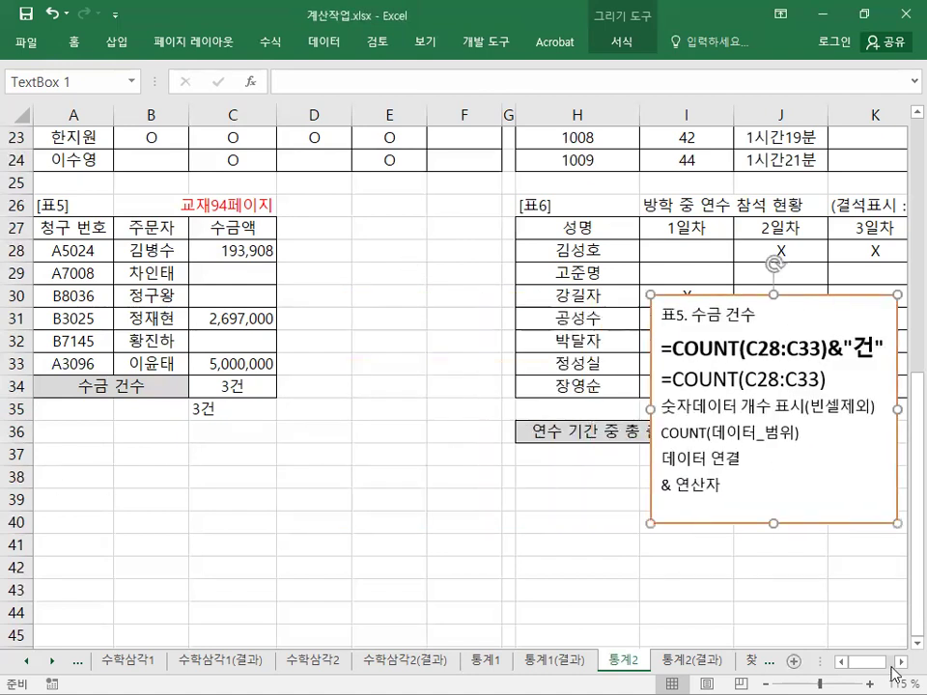
pyautogui.click(899, 663)
pyautogui.click(899, 662)
pyautogui.click(899, 662)
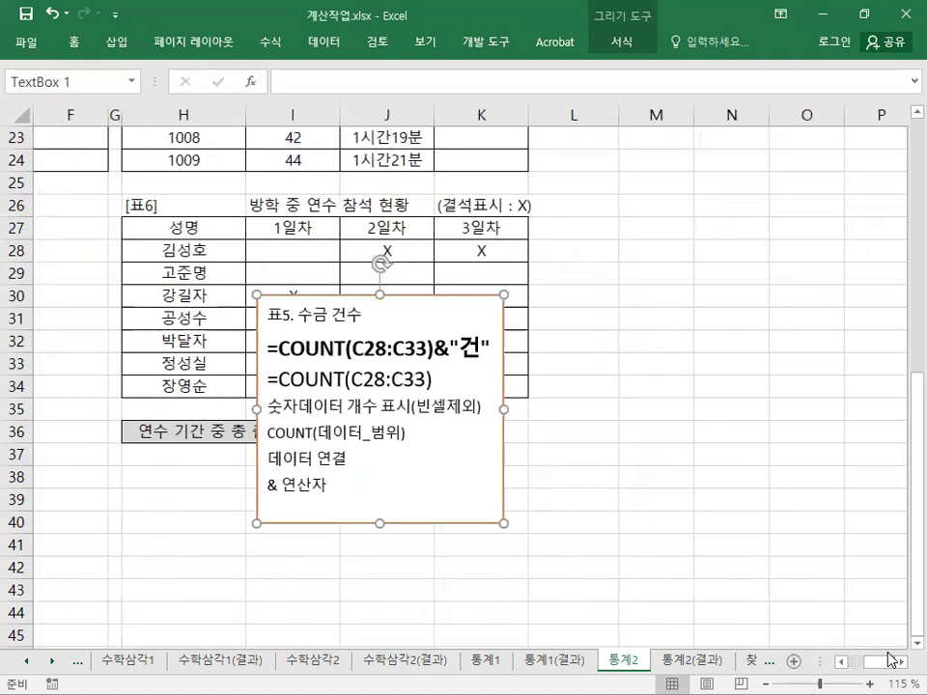
pyautogui.click(894, 661)
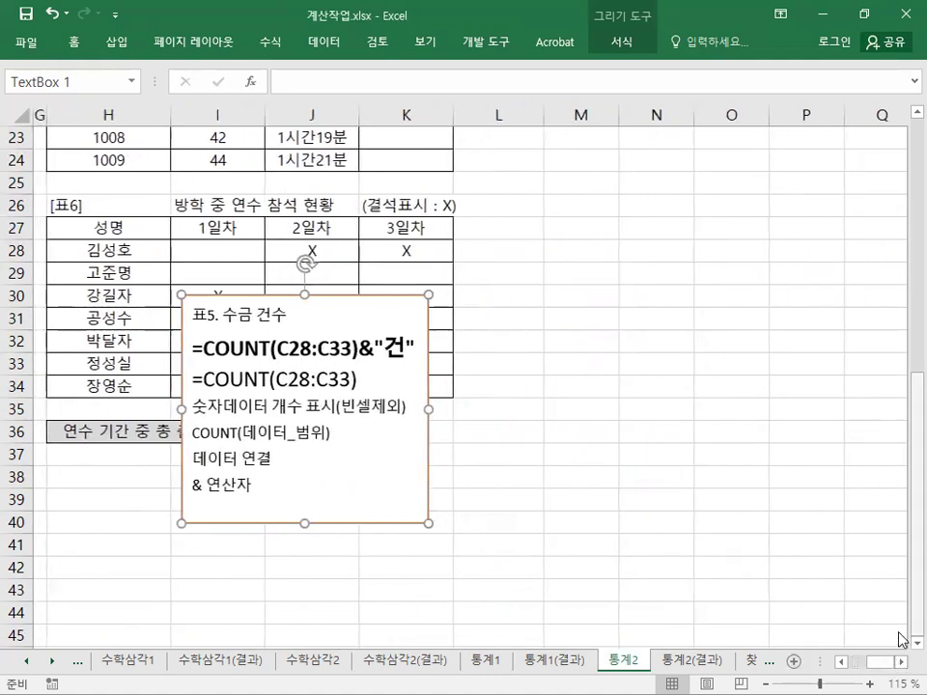
pyautogui.scroll(-1, 463, 387)
pyautogui.moveTo(232, 232); pyautogui.dragTo(533, 198)
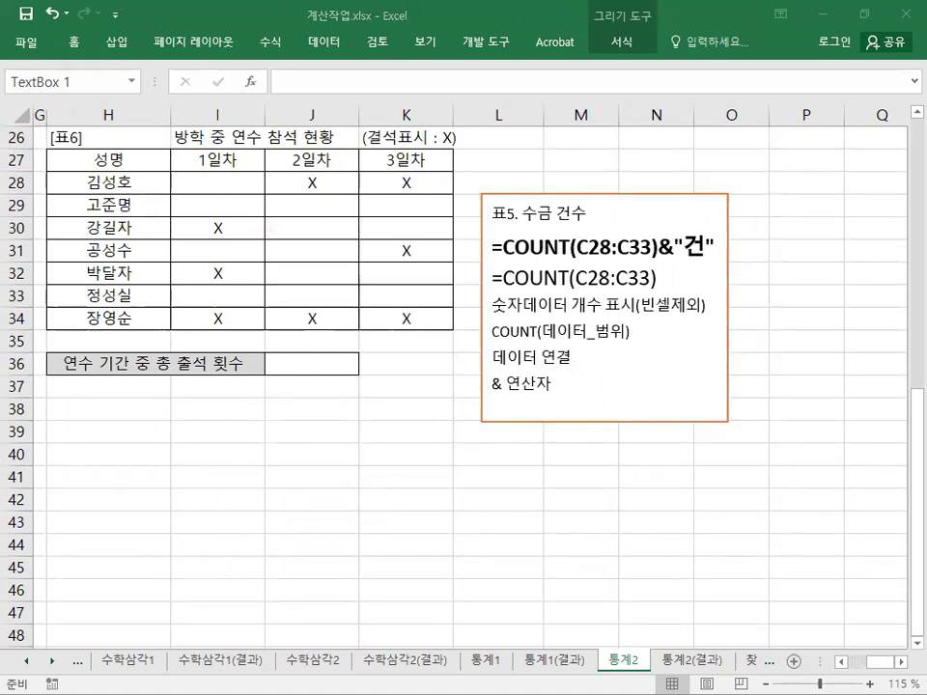
# Paste the 표6. 연수 기간 중 총 출석 횟수 notes above the 표5 notes in the text box, keeping source formatting
pyautogui.click(546, 222)
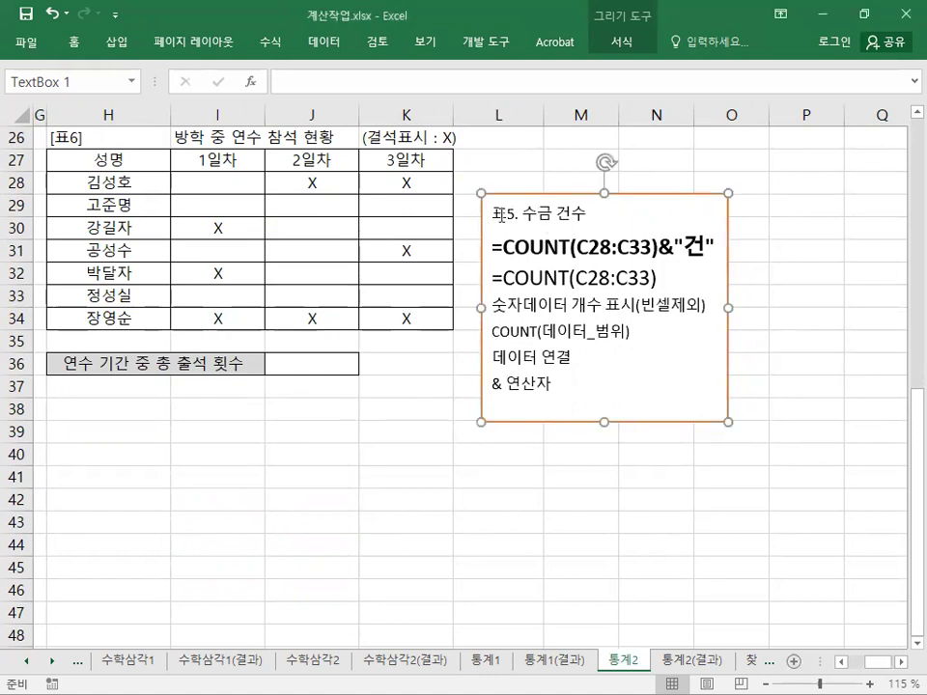
pyautogui.press('Return')
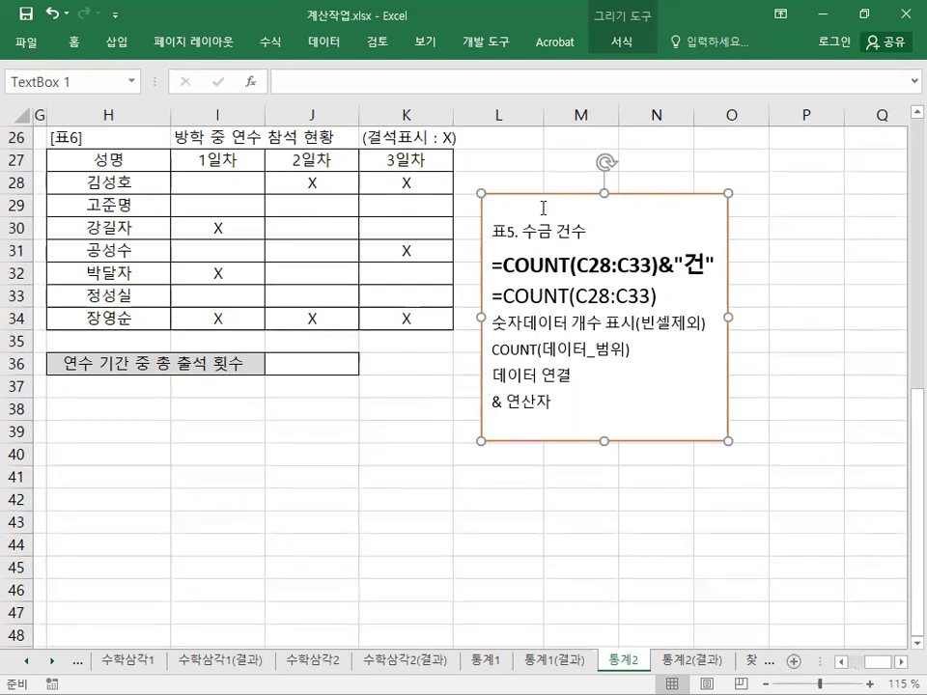
pyautogui.hotkey('ctrl', 'v')
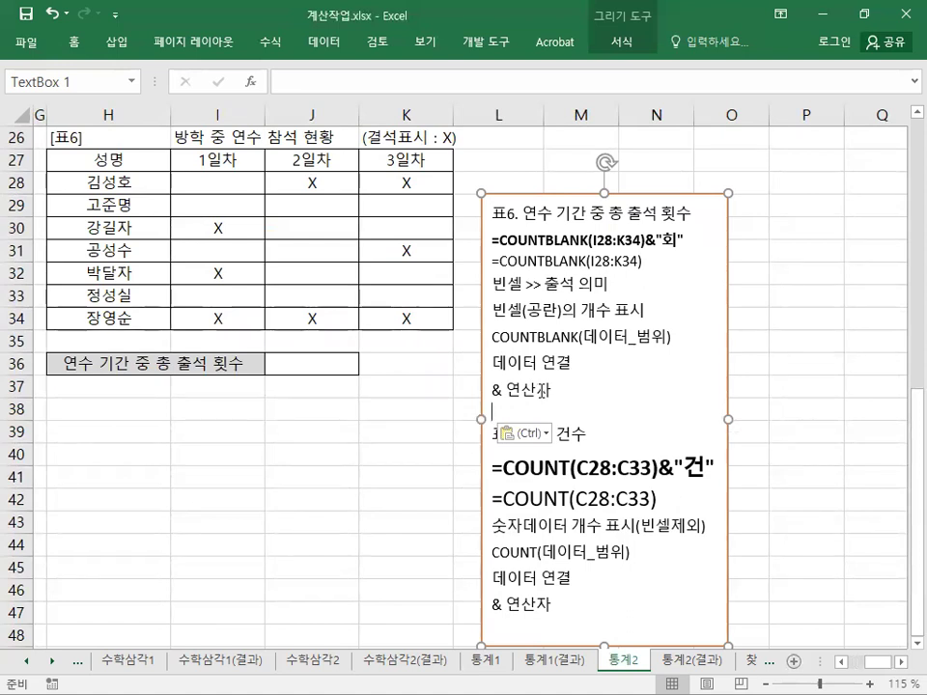
pyautogui.click(529, 433)
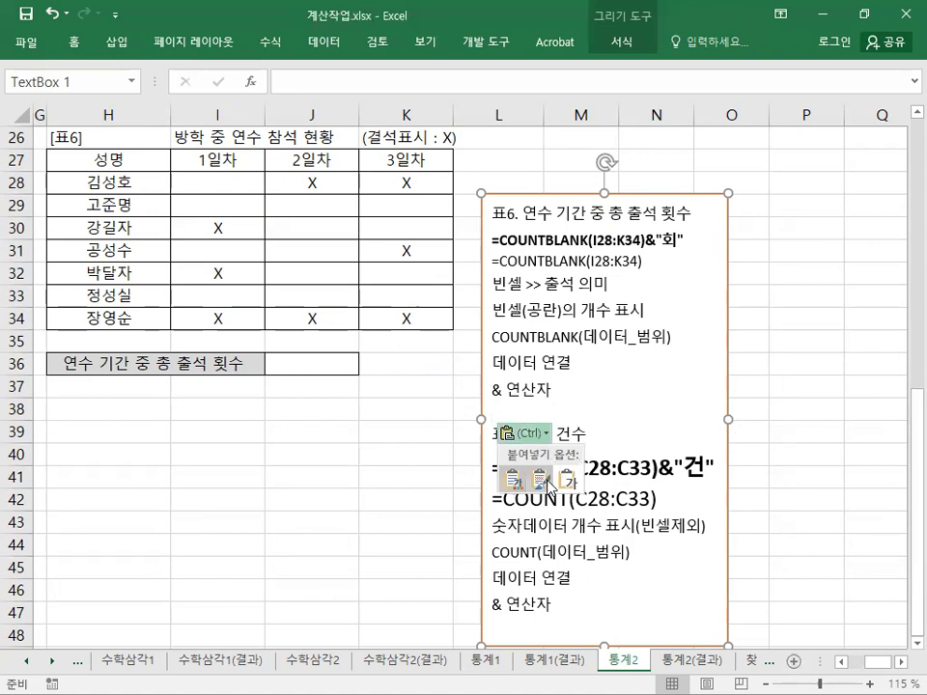
pyautogui.click(546, 483)
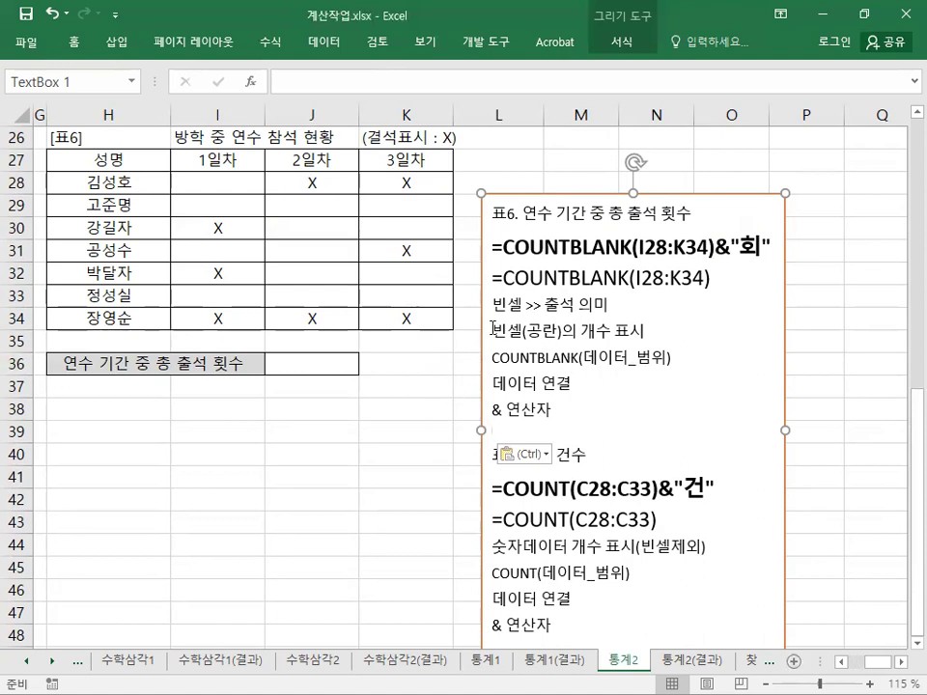
# Examine the COUNTBLANK explanation in the notes and the blank and X attendance cells in I28:K34 of [표6]
pyautogui.moveTo(493, 329); pyautogui.dragTo(676, 360)
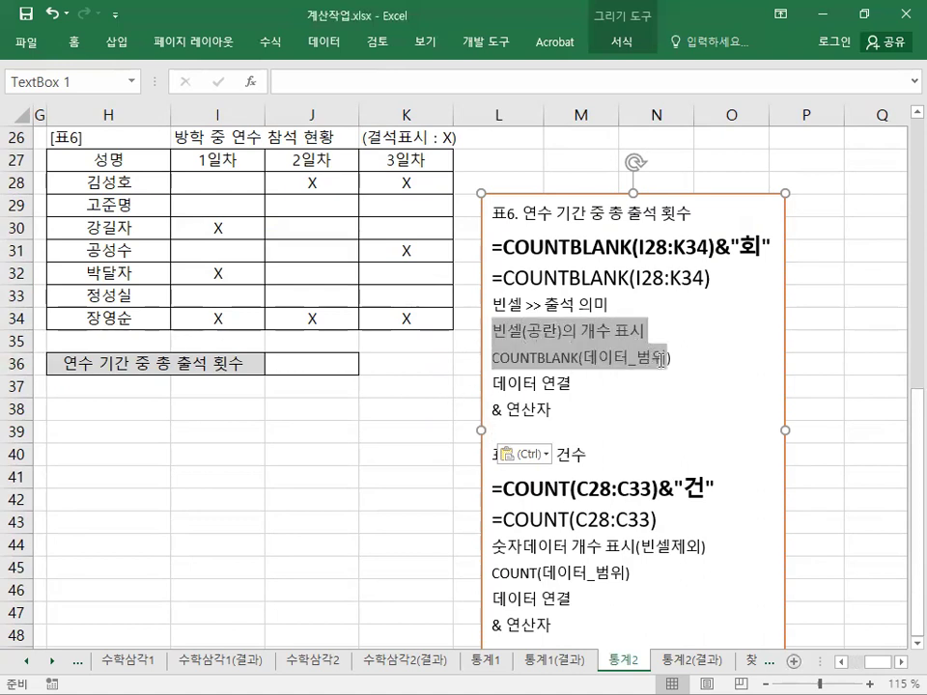
pyautogui.click(565, 353)
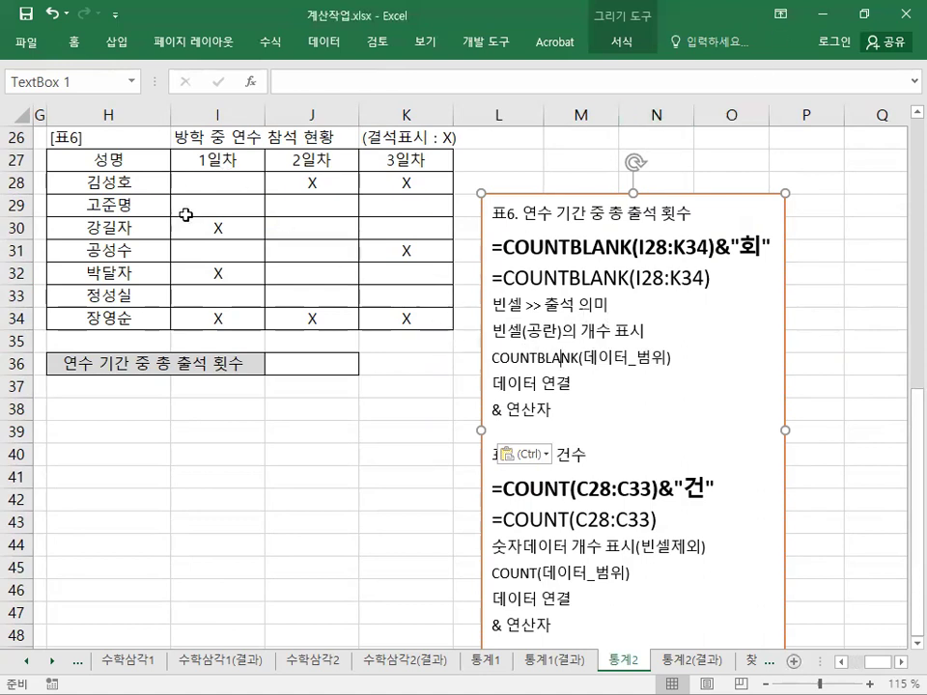
pyautogui.moveTo(199, 187); pyautogui.dragTo(404, 319)
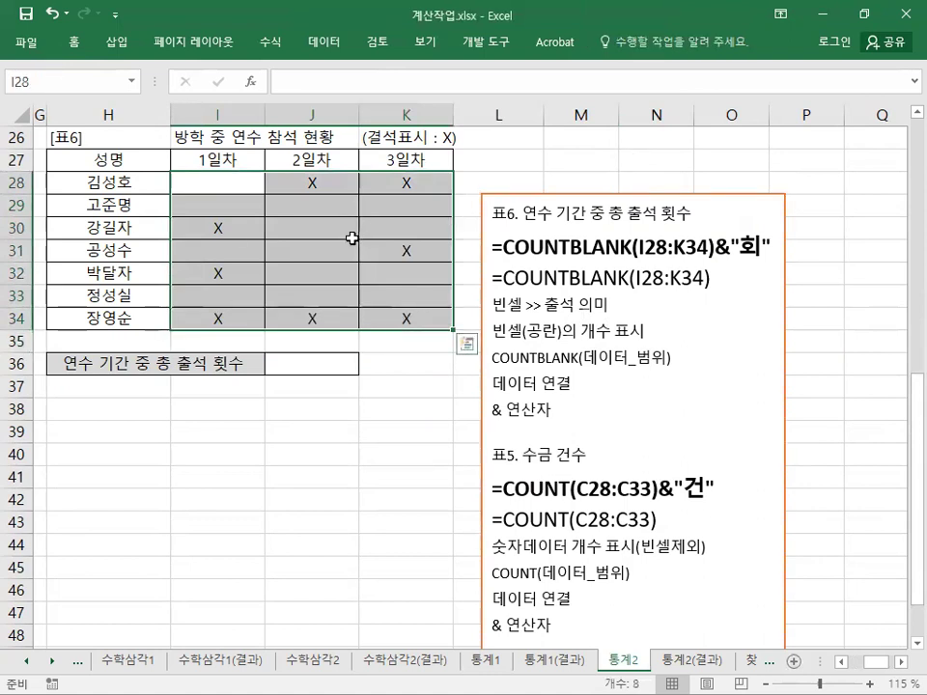
pyautogui.moveTo(235, 185); pyautogui.dragTo(407, 310)
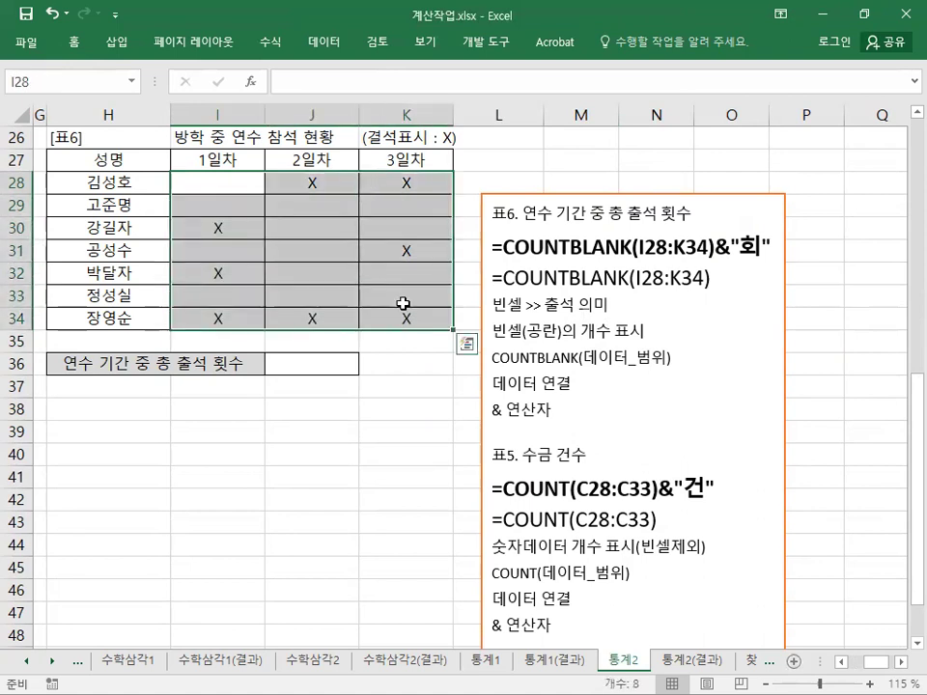
pyautogui.click(318, 184)
pyautogui.click(400, 188)
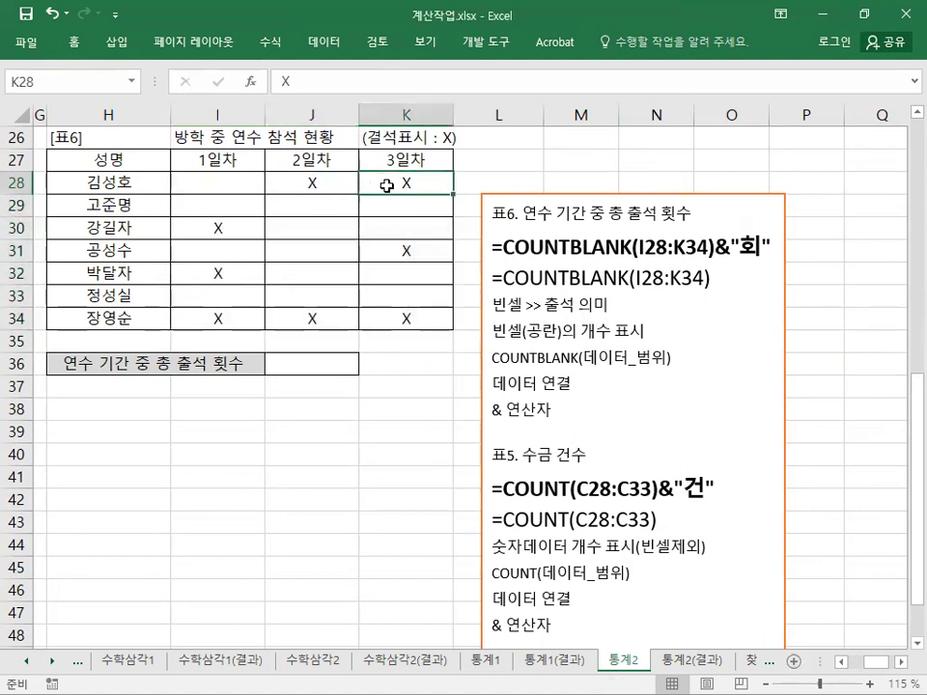
pyautogui.click(231, 185)
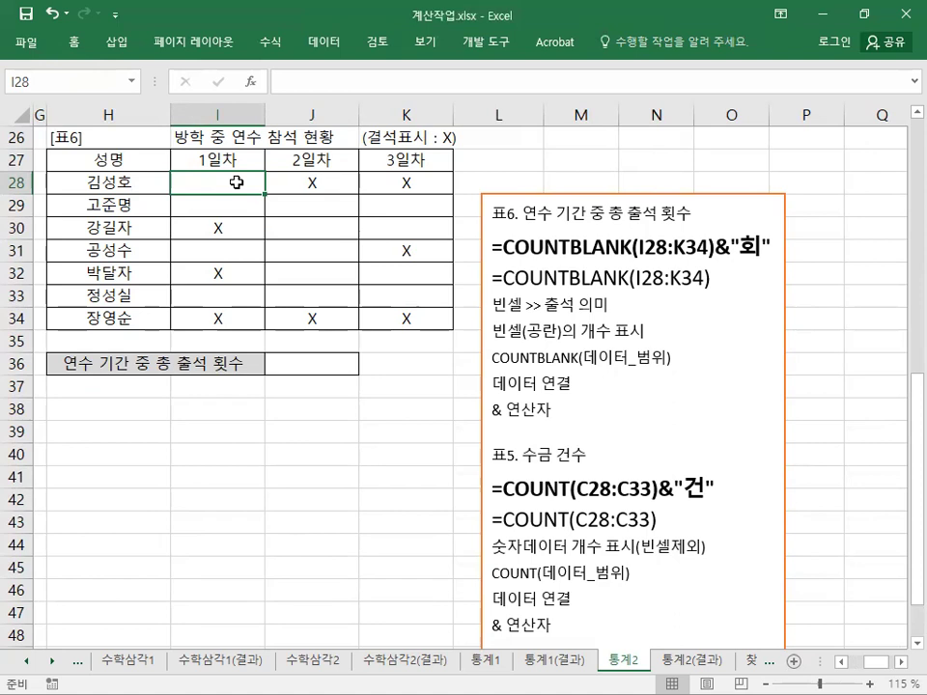
pyautogui.click(217, 204)
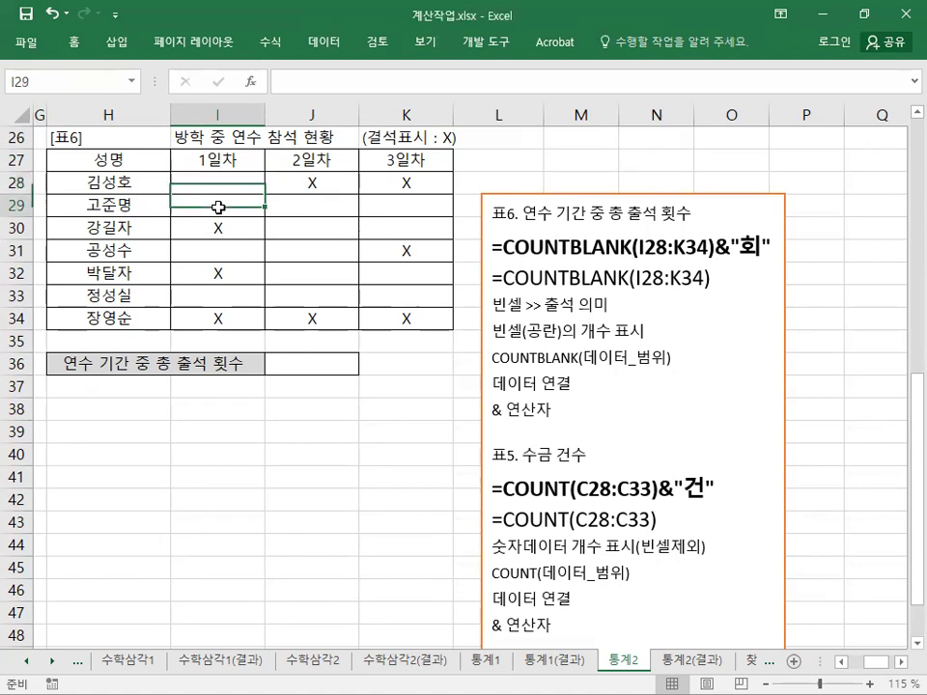
pyautogui.click(311, 204)
pyautogui.click(394, 229)
pyautogui.click(309, 230)
pyautogui.click(307, 262)
pyautogui.click(243, 255)
pyautogui.click(259, 300)
# Enter =COUNTBLANK(I28:K34) in J36 to count the blank attendance cells of [표6]
pyautogui.click(309, 360)
pyautogui.write('=ㅊ')
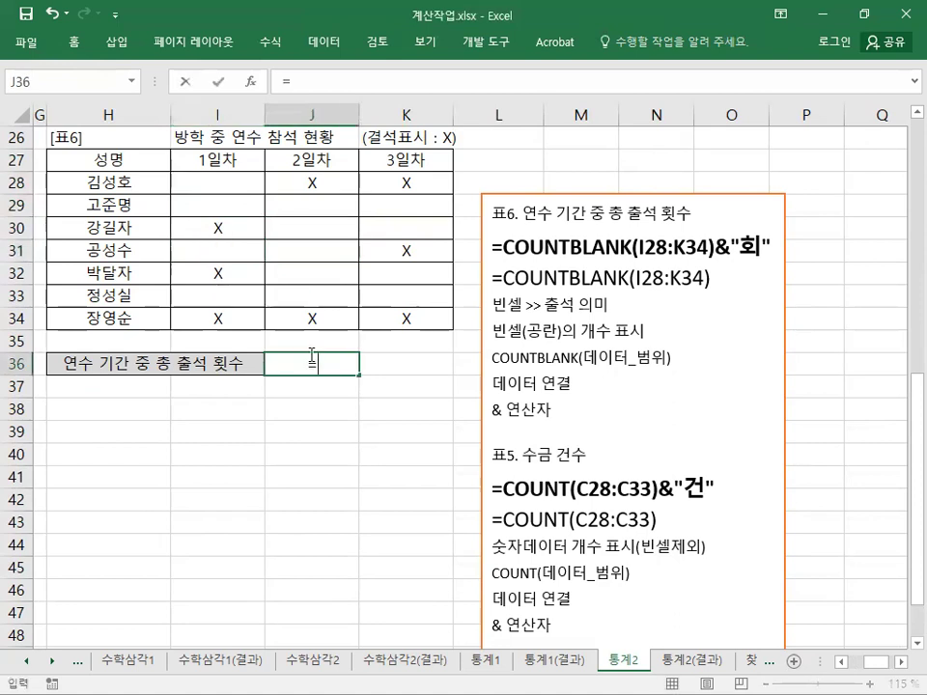
pyautogui.press('BackSpace')
pyautogui.write('COUNTBLANK(')
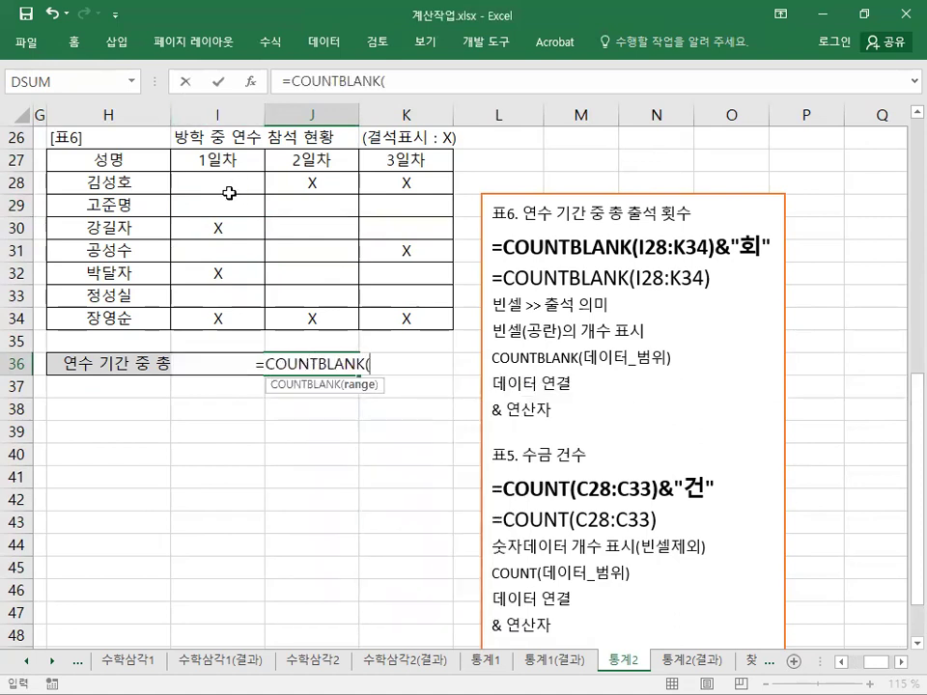
pyautogui.moveTo(239, 186); pyautogui.dragTo(414, 307)
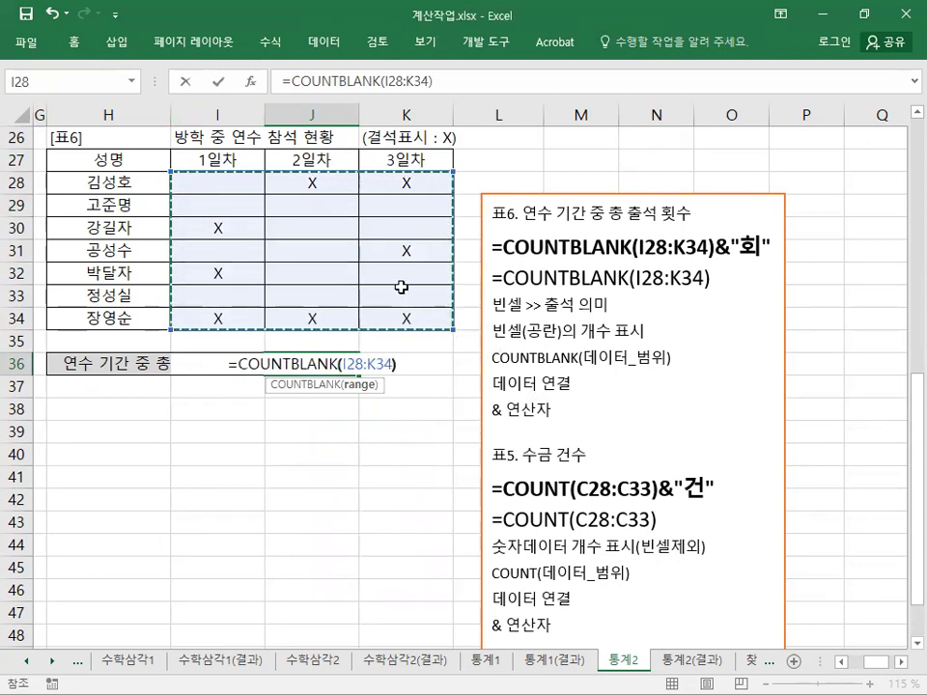
pyautogui.write(')')
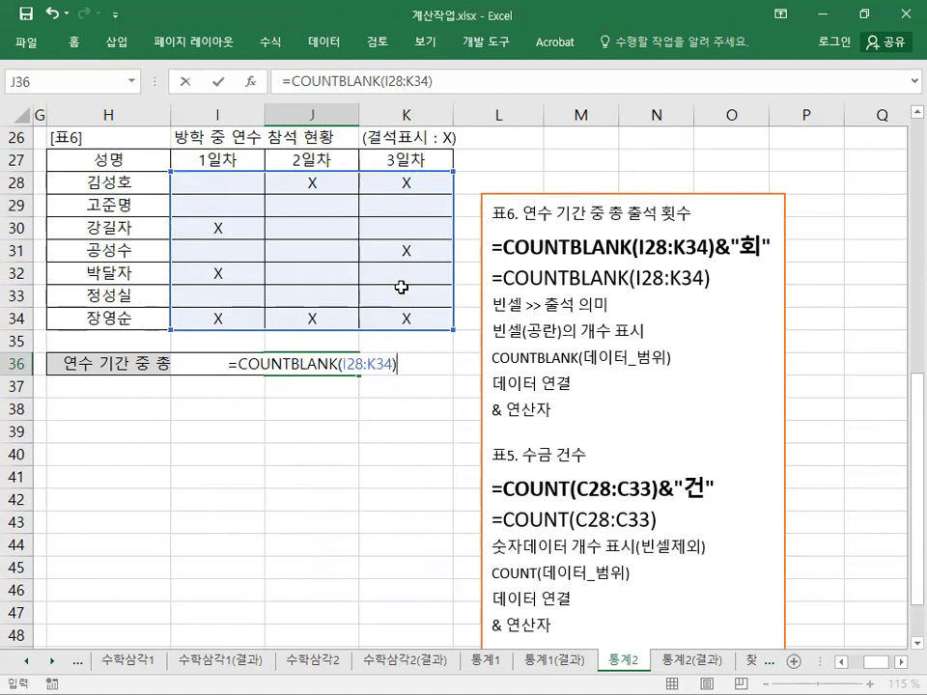
pyautogui.press('Return')
pyautogui.press('Up')
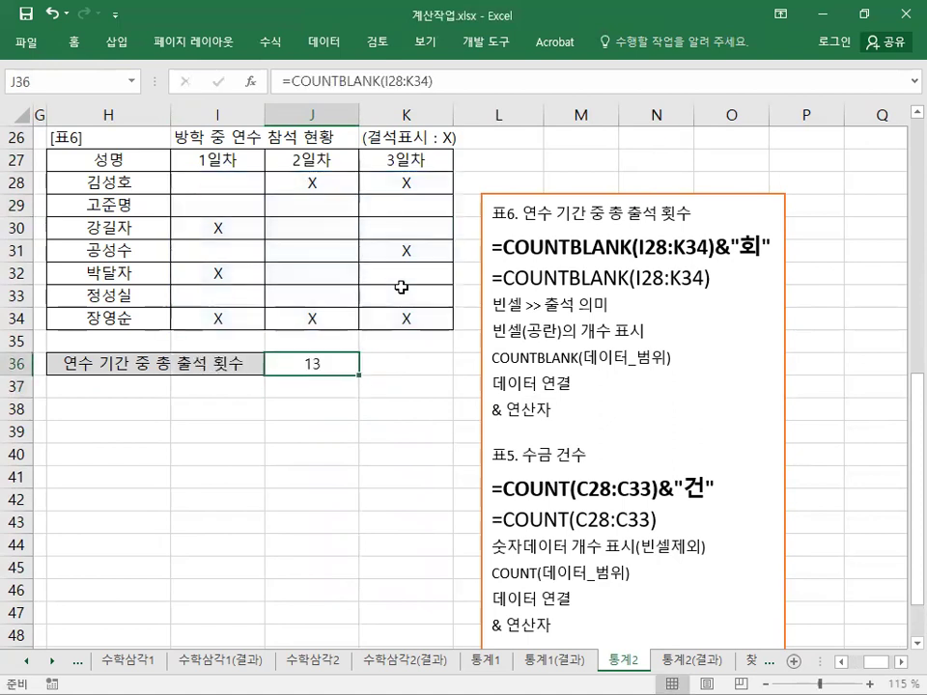
# Append &"회" to the COUNTBLANK formula in J36 to add the unit to its result
pyautogui.press('F2')
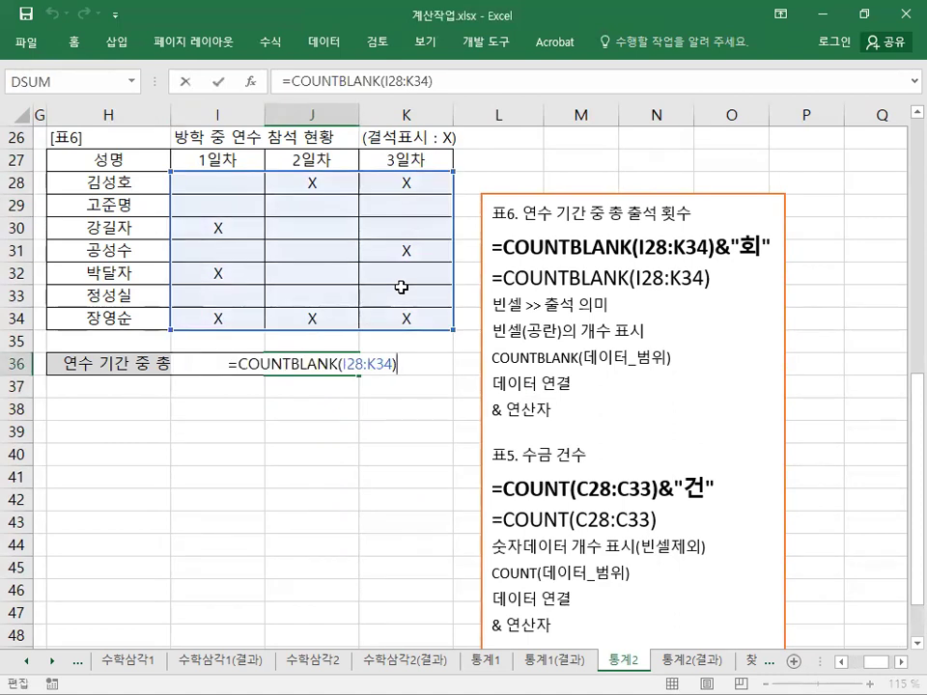
pyautogui.write('&')
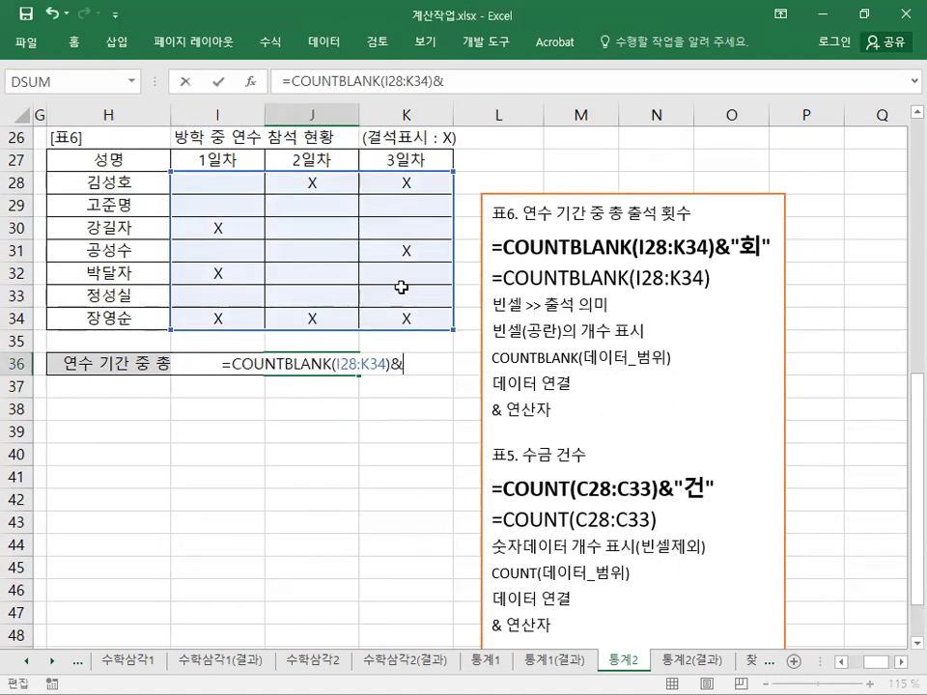
pyautogui.write('"')
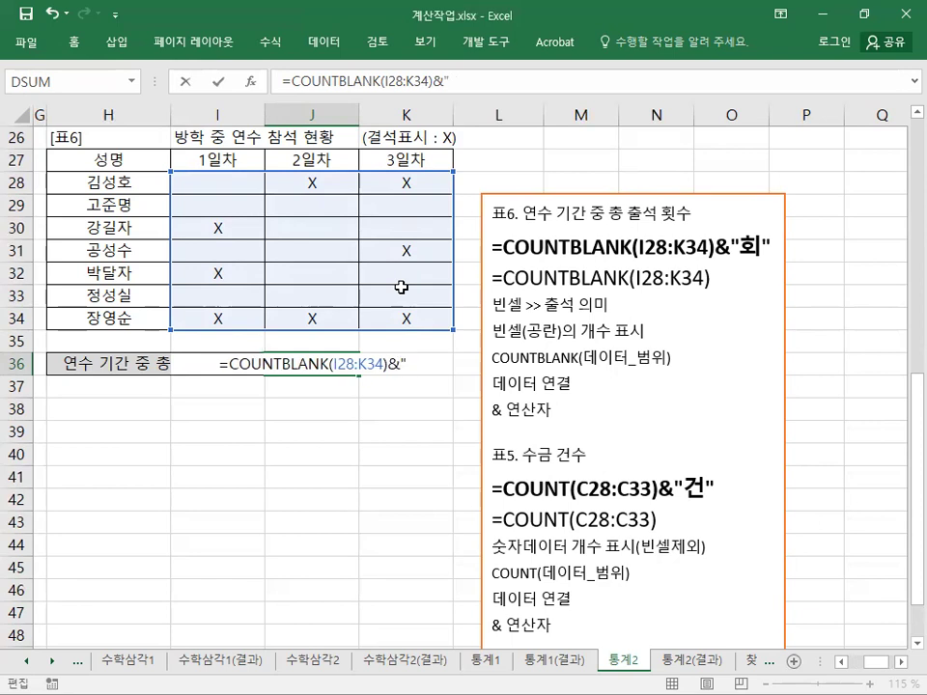
pyautogui.write('회"')
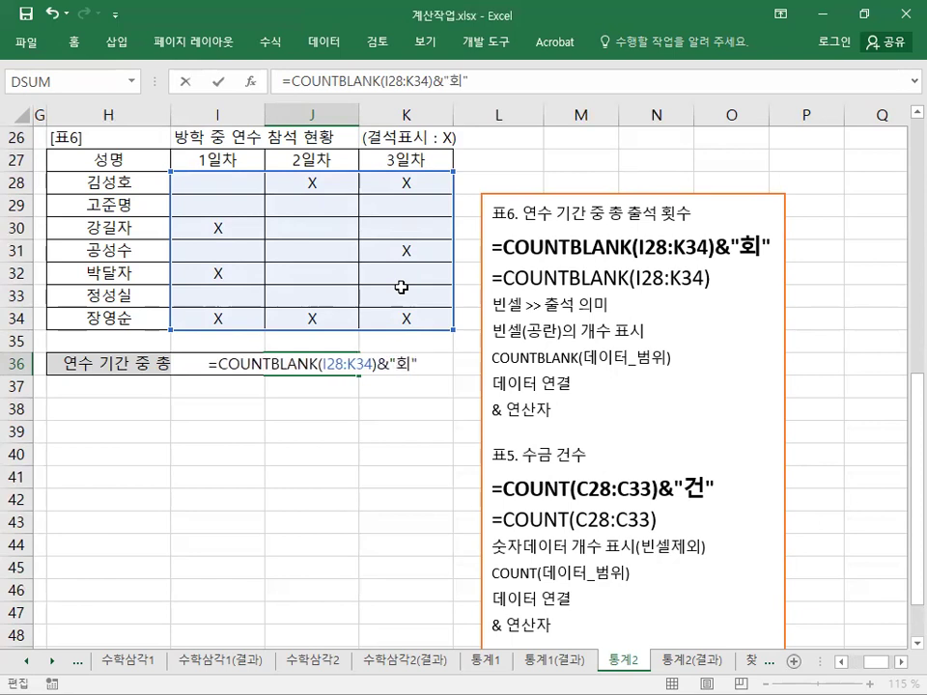
pyautogui.press('Return')
pyautogui.press('Up')
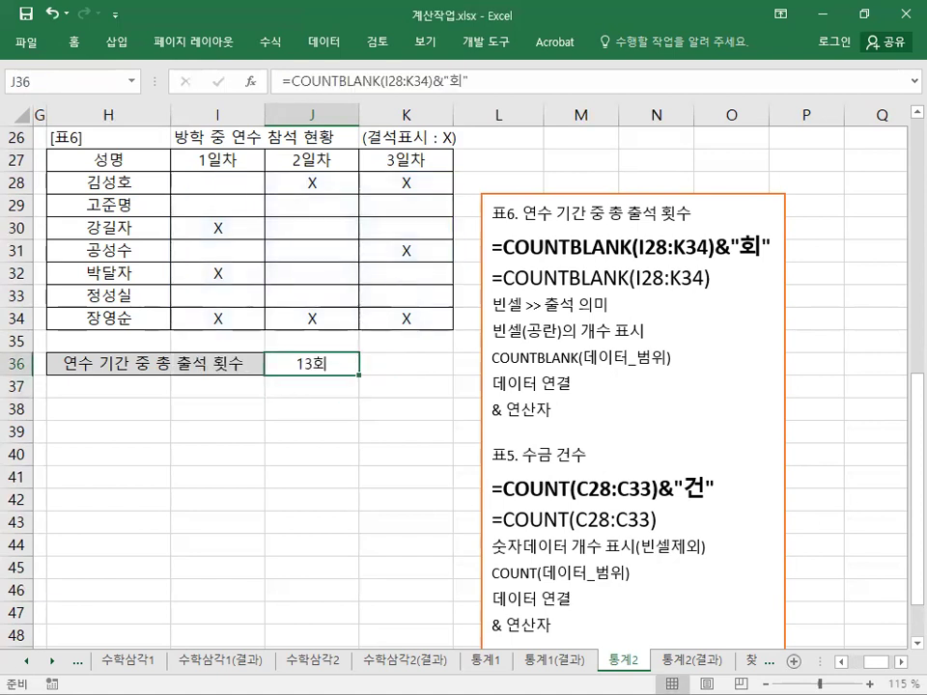
# Paste the 표2. 직위가 과장인 여사원 성과급 평균 notes above the 표6 notes in the text box
pyautogui.click(628, 425)
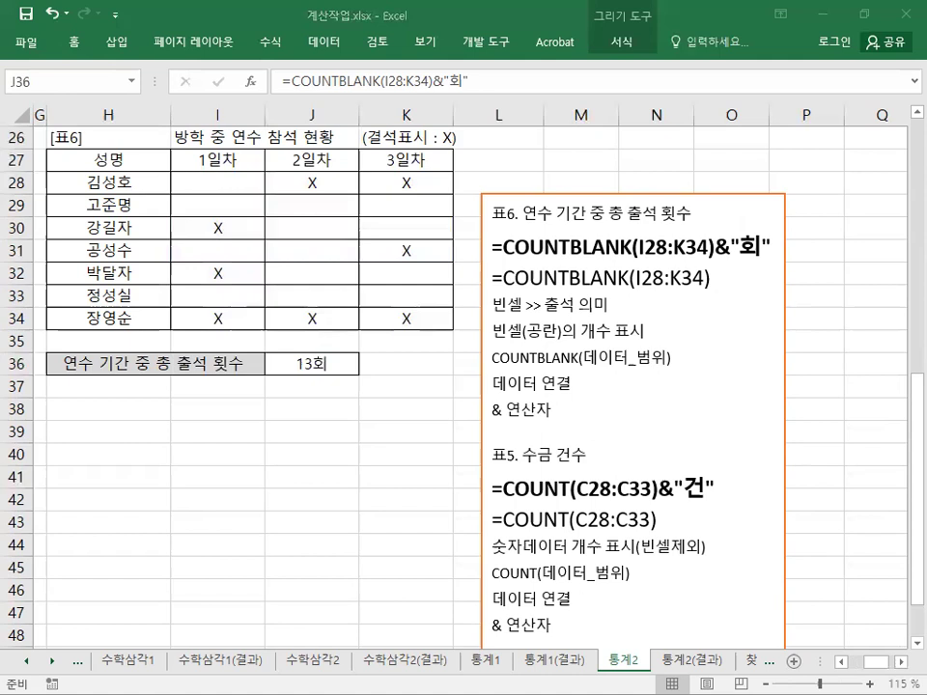
pyautogui.press('Escape')
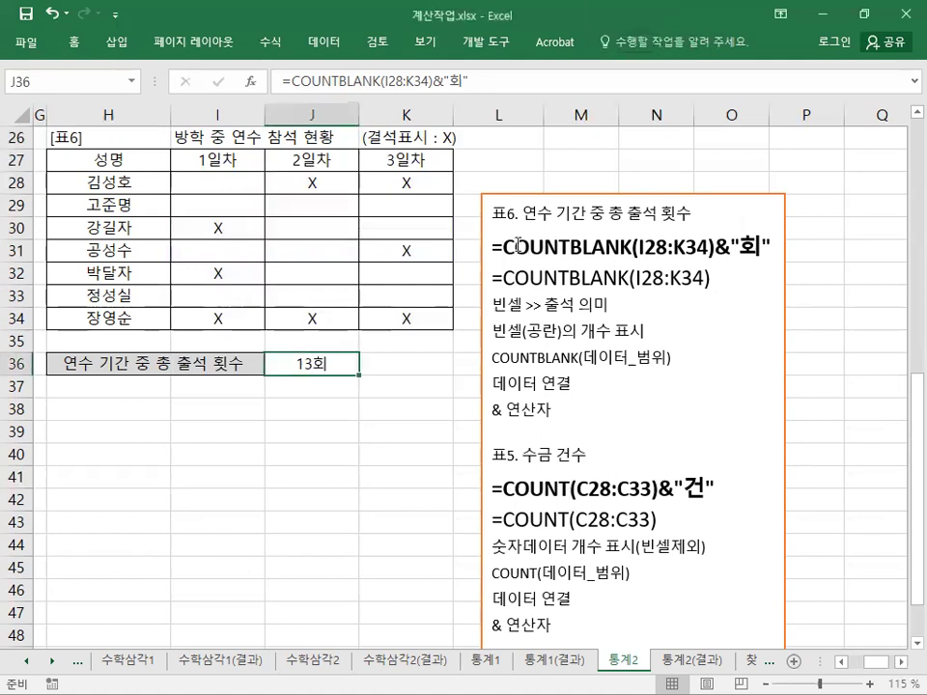
pyautogui.click(491, 210)
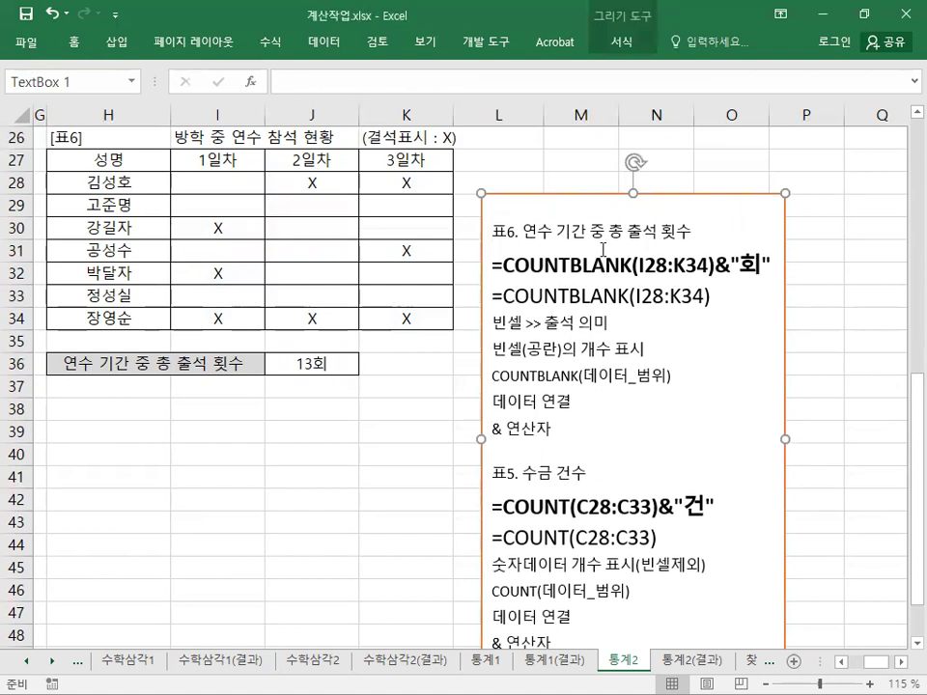
pyautogui.hotkey('ctrl', 'v')
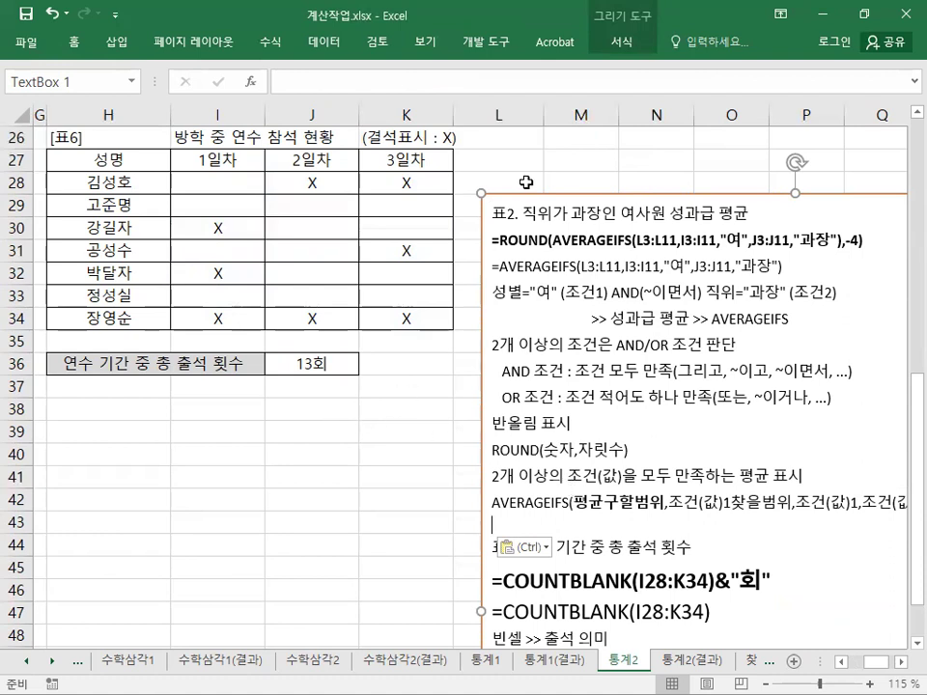
# Move the notes text box up to the [표2] table, with its top edge at row 6 and its left edge in column J
pyautogui.moveTo(527, 190); pyautogui.dragTo(444, 193)
pyautogui.scroll(1, 430, 230)
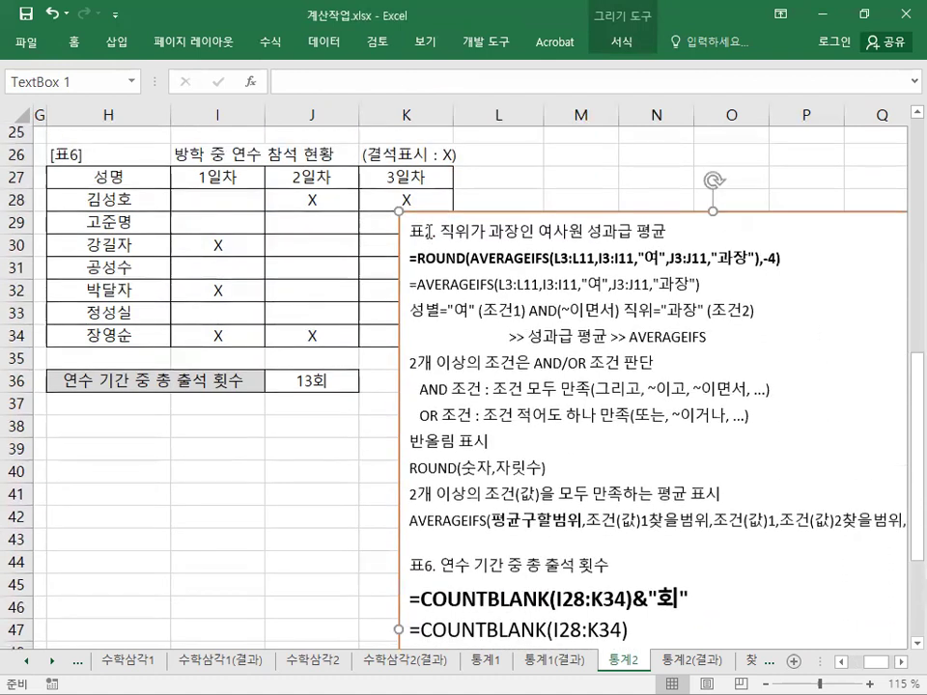
pyautogui.scroll(7, 430, 232)
pyautogui.scroll(-2, 545, 599)
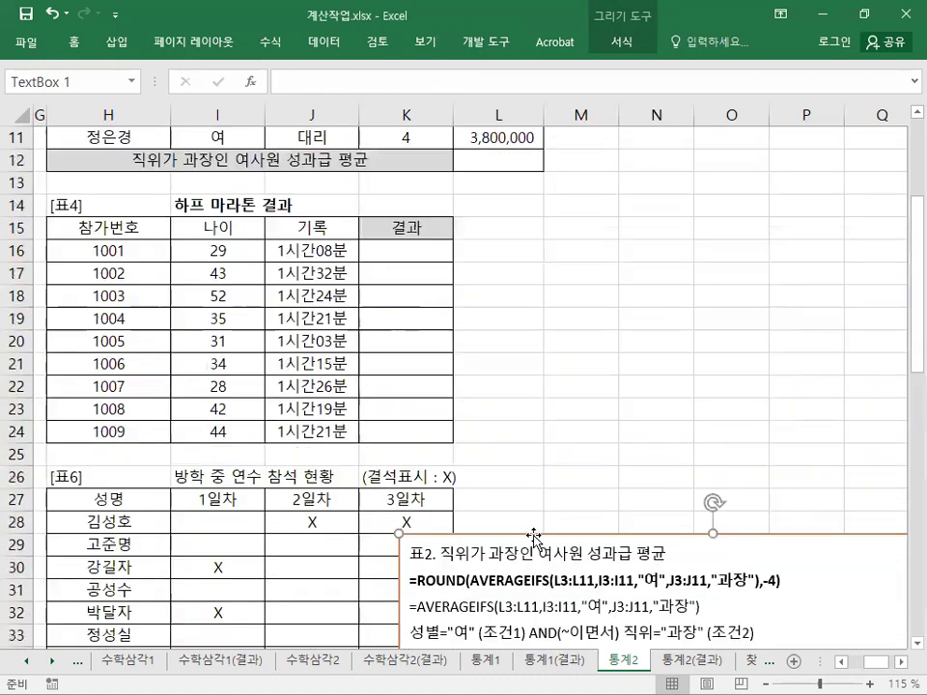
pyautogui.moveTo(527, 530); pyautogui.dragTo(633, 217)
pyautogui.scroll(3, 606, 454)
pyautogui.moveTo(607, 454); pyautogui.dragTo(344, 250)
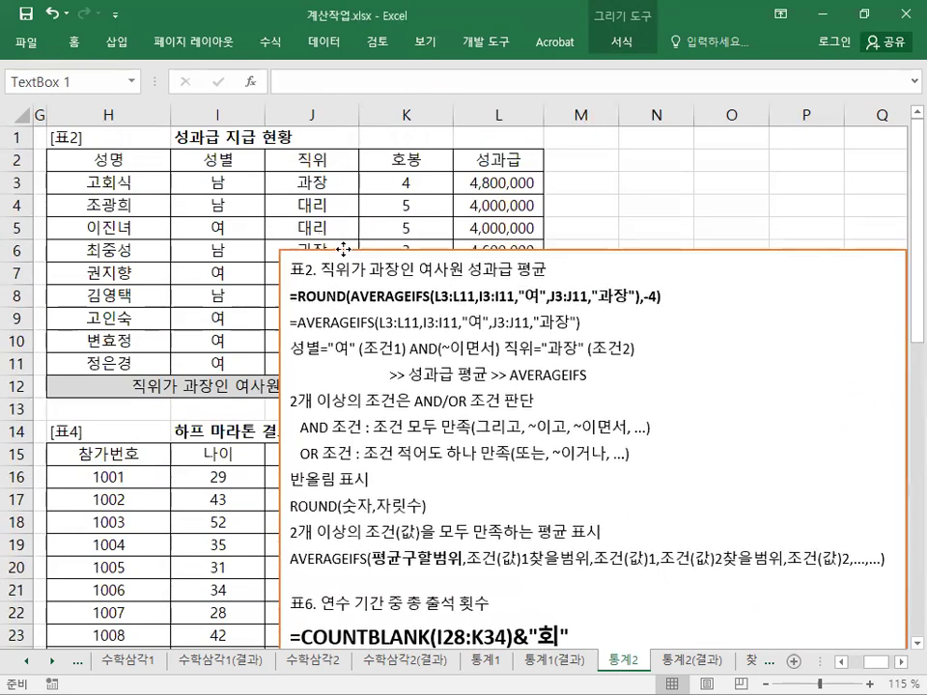
pyautogui.click(401, 137)
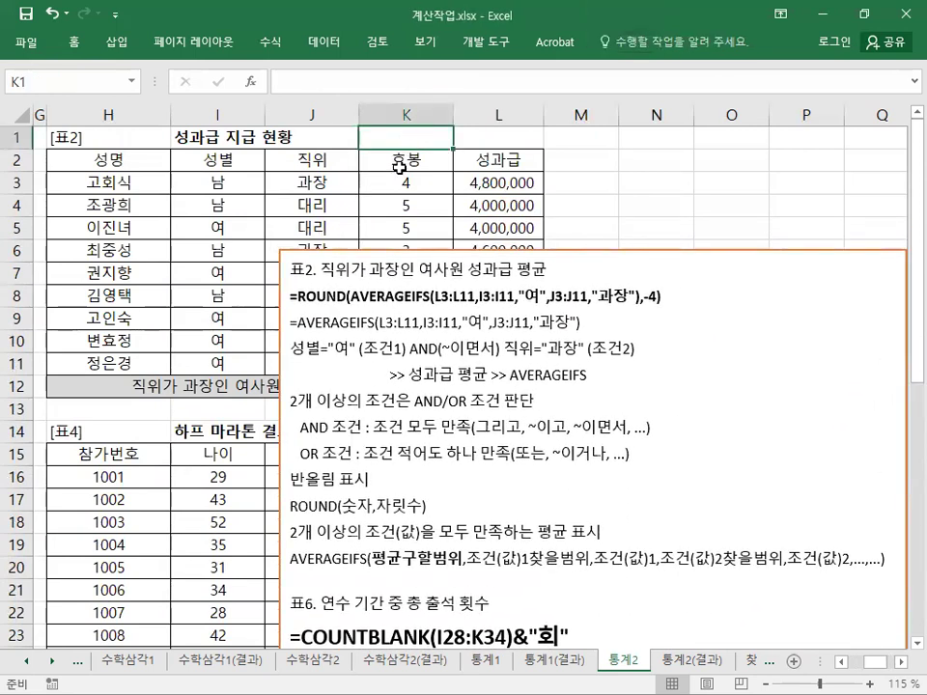
# Enlarge the ROUND(AVERAGEIFS) and AVERAGEIFS formula lines of the 표2 notes by three font-size increments
pyautogui.click(415, 297)
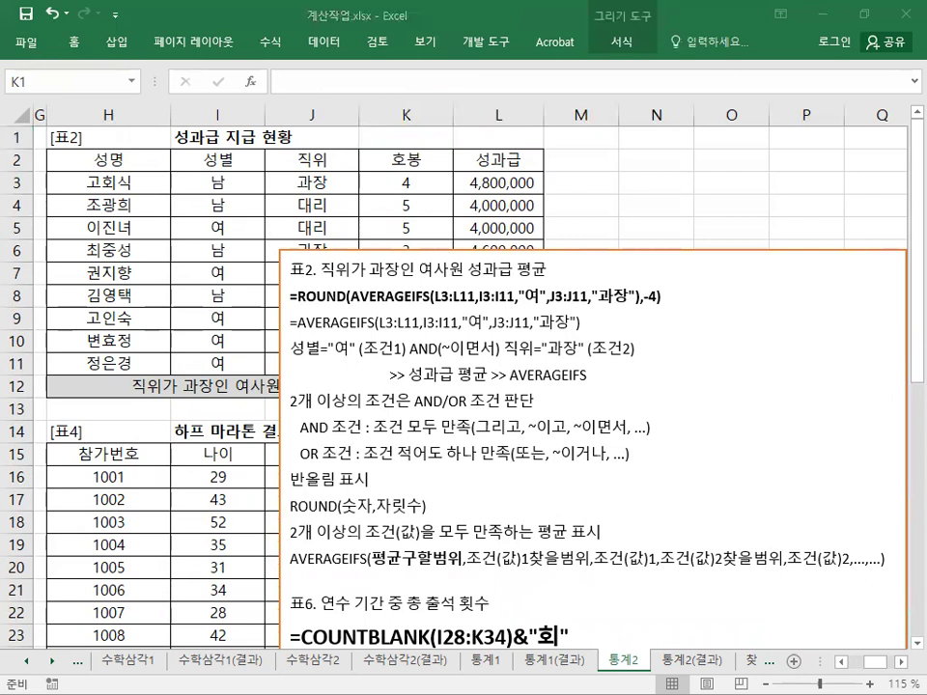
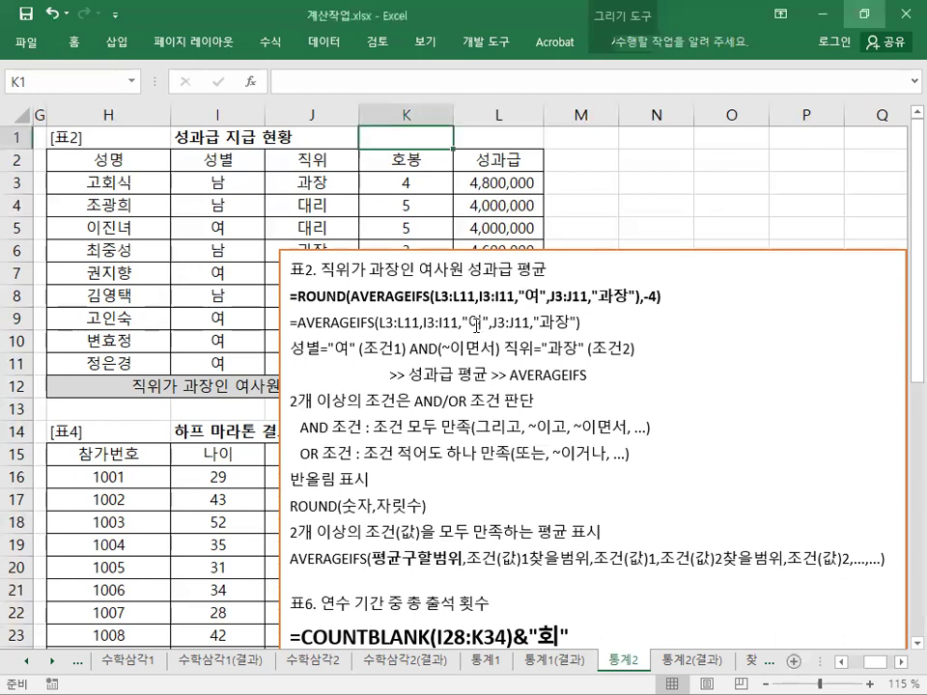
pyautogui.moveTo(584, 322); pyautogui.dragTo(384, 287)
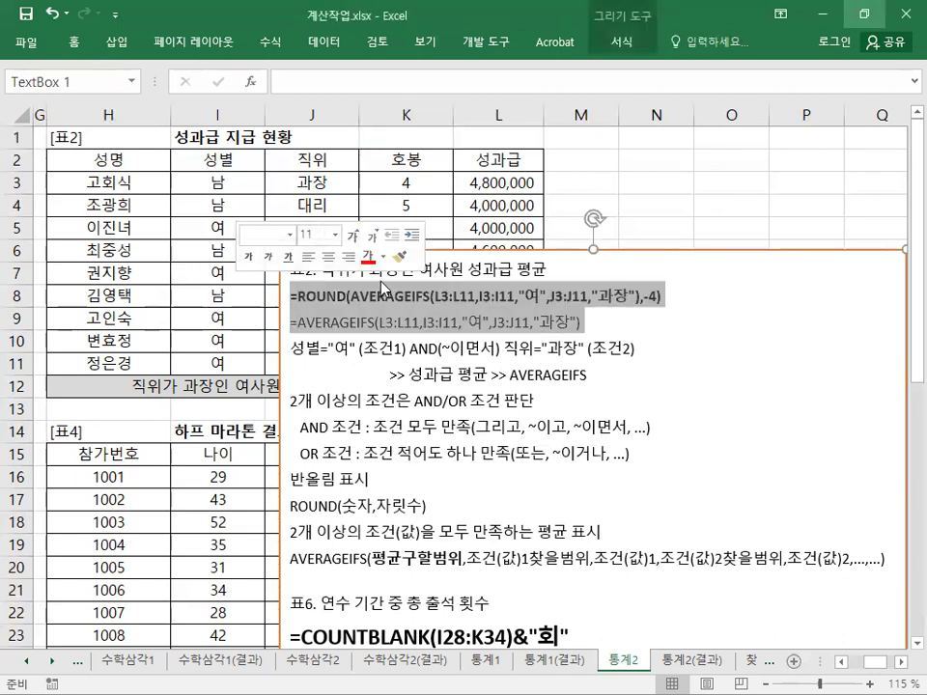
pyautogui.click(353, 236)
pyautogui.click(353, 236)
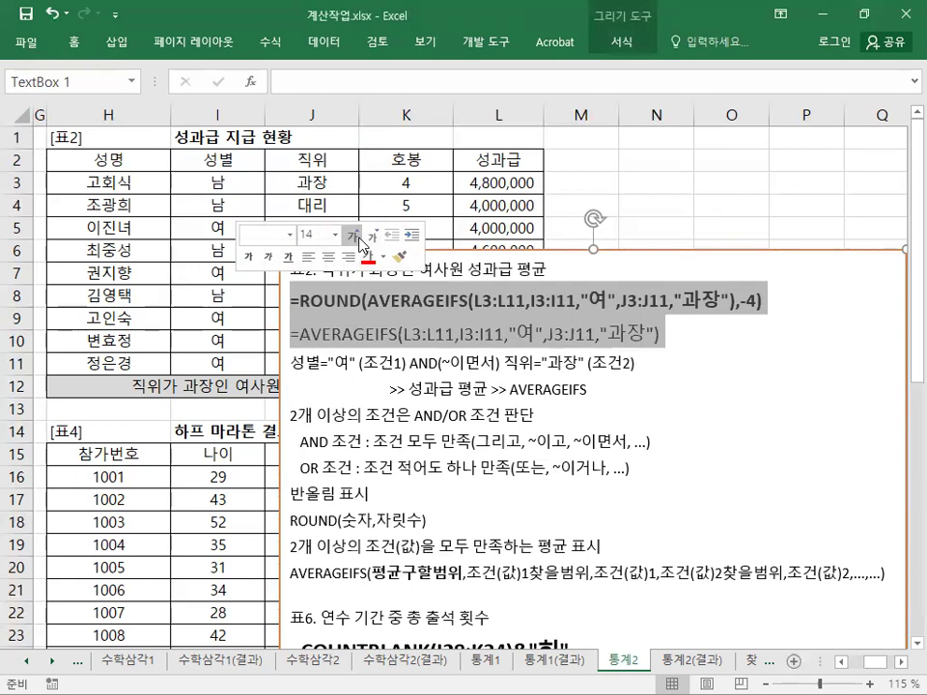
pyautogui.click(356, 238)
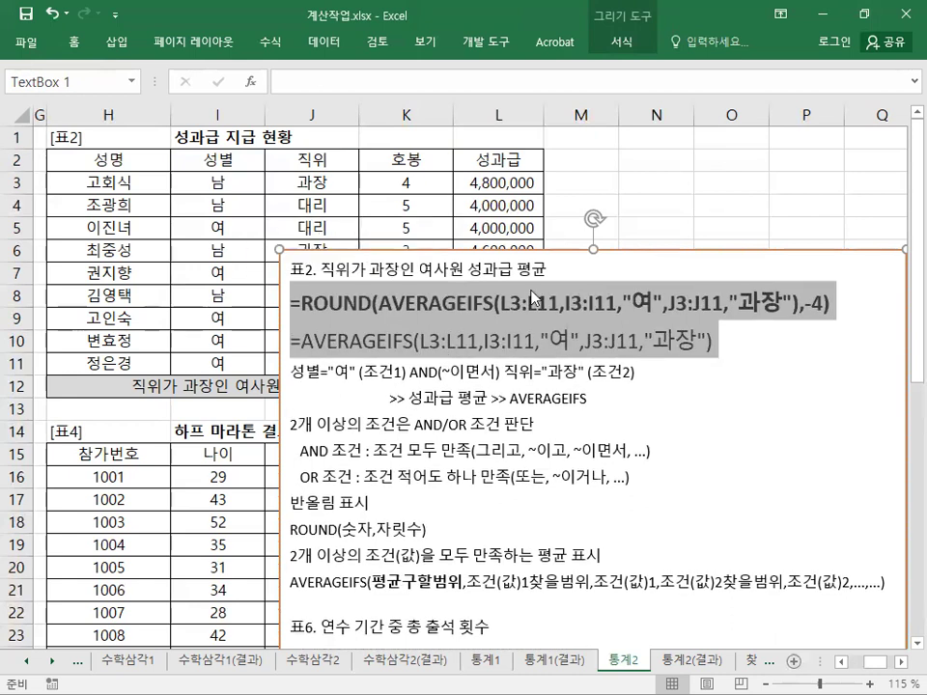
pyautogui.click(536, 249)
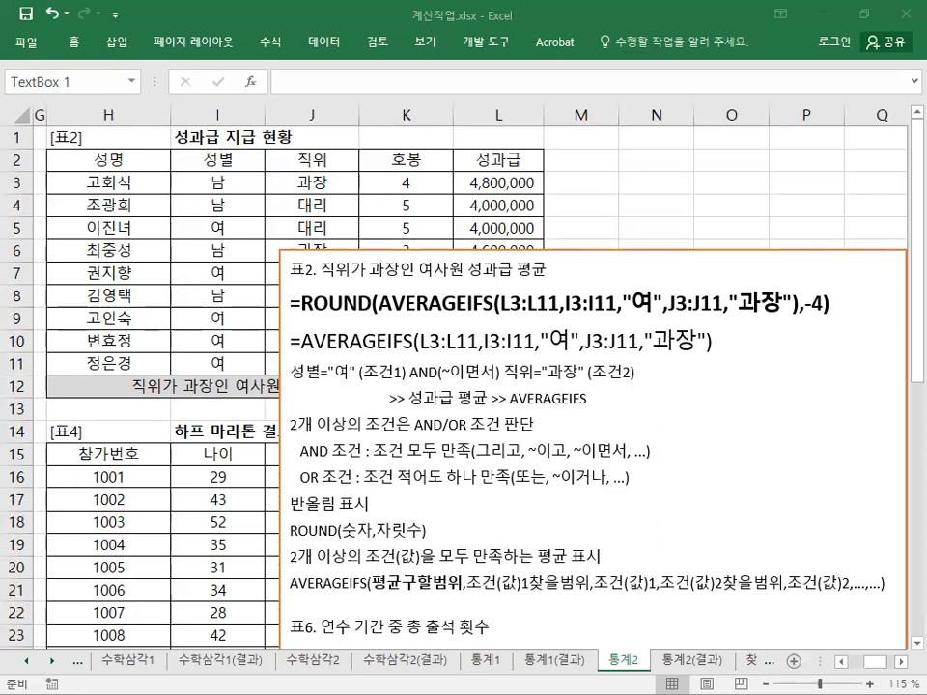
# Examine the 성별="여" and 직위="과장" conditions and the 성과급 평균 target in the 표2 notes
pyautogui.click(304, 372)
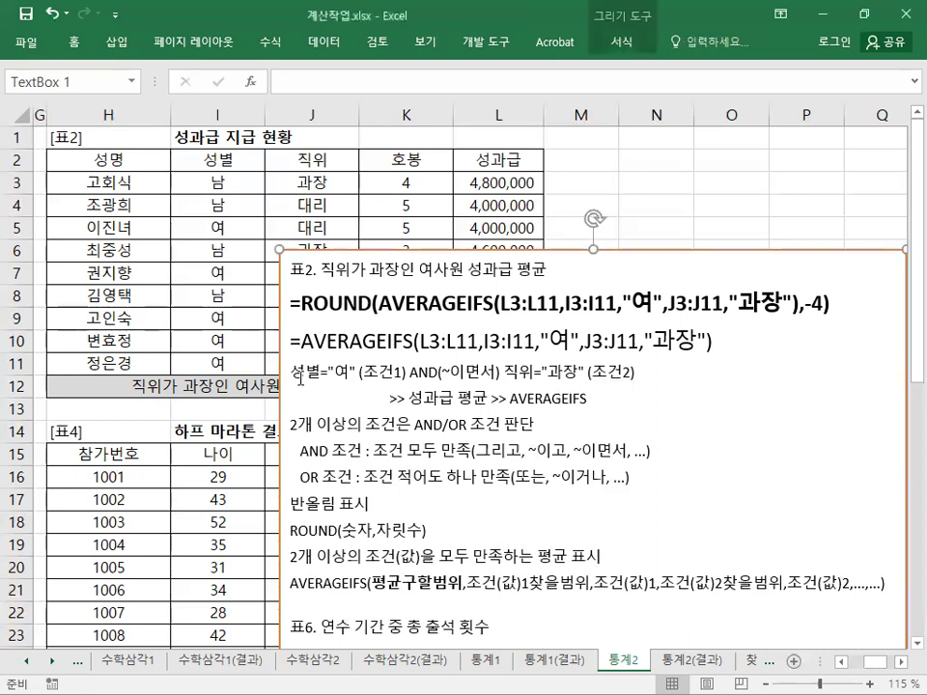
pyautogui.doubleClick(304, 372)
pyautogui.moveTo(348, 375); pyautogui.dragTo(357, 374)
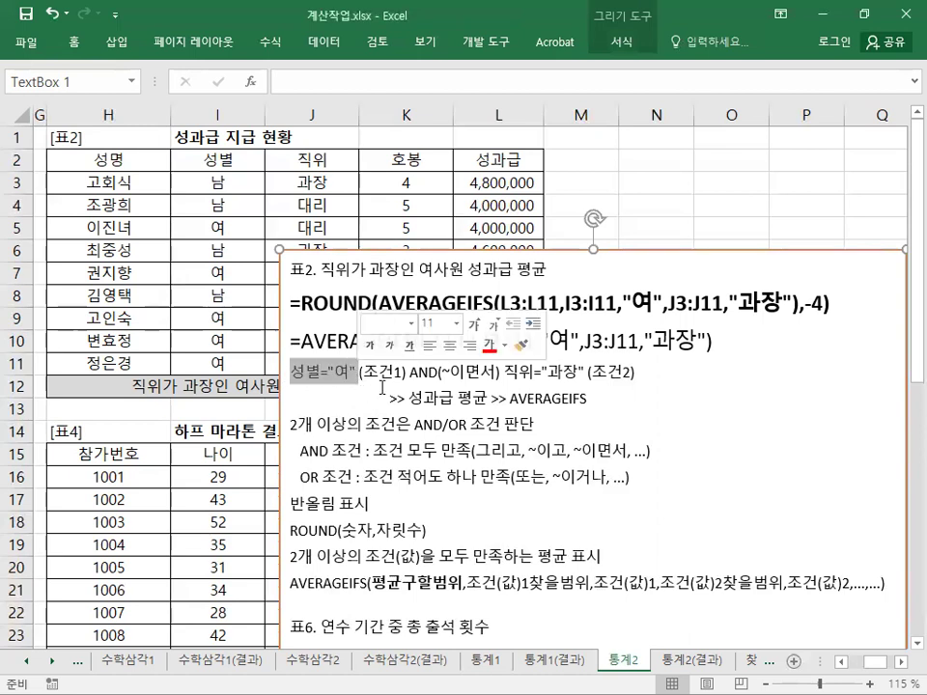
pyautogui.moveTo(504, 373); pyautogui.dragTo(580, 377)
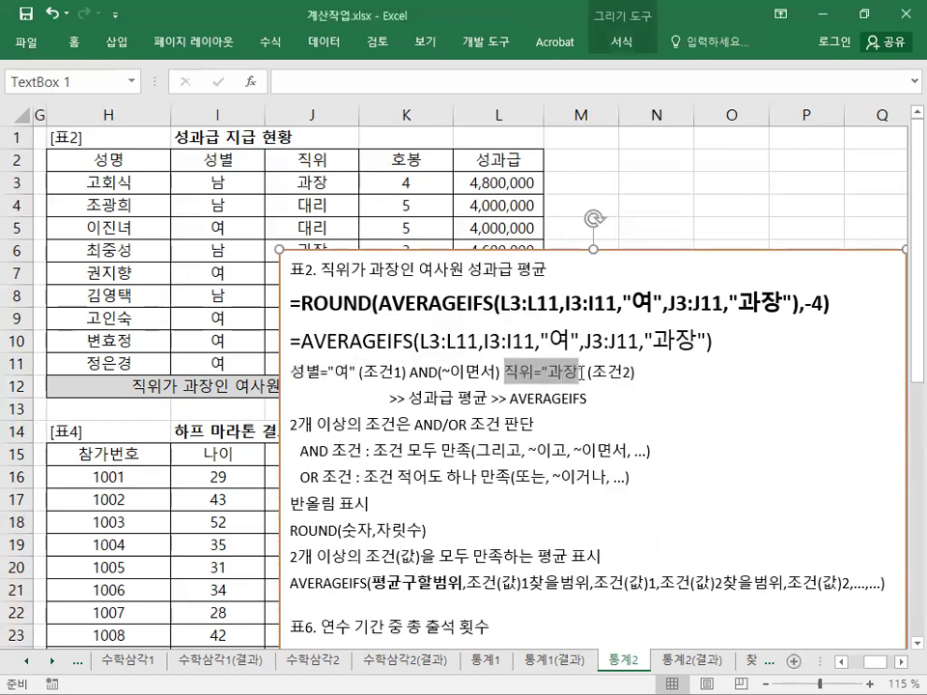
pyautogui.moveTo(410, 398); pyautogui.dragTo(490, 400)
pyautogui.click(409, 398)
pyautogui.moveTo(334, 372); pyautogui.dragTo(492, 372)
pyautogui.click(409, 398)
# In the 표2 notes, color the line "2개 이상의 조건은 AND/OR 조건 판단", "이면서" and "AND" red, and make "AVERAGEIFS" bold
pyautogui.moveTo(291, 424); pyautogui.dragTo(534, 424)
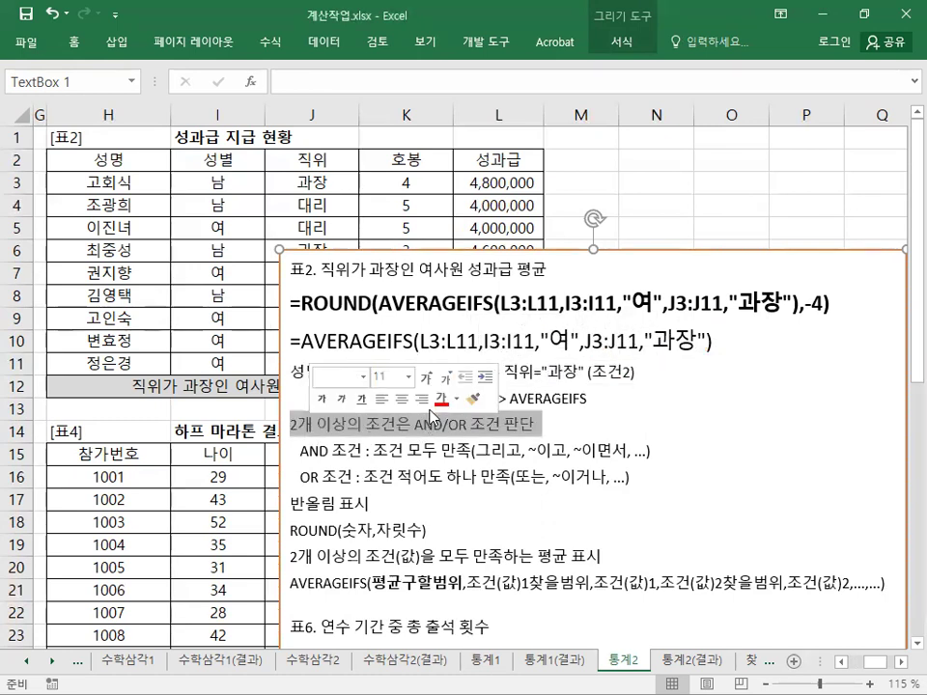
pyautogui.click(465, 426)
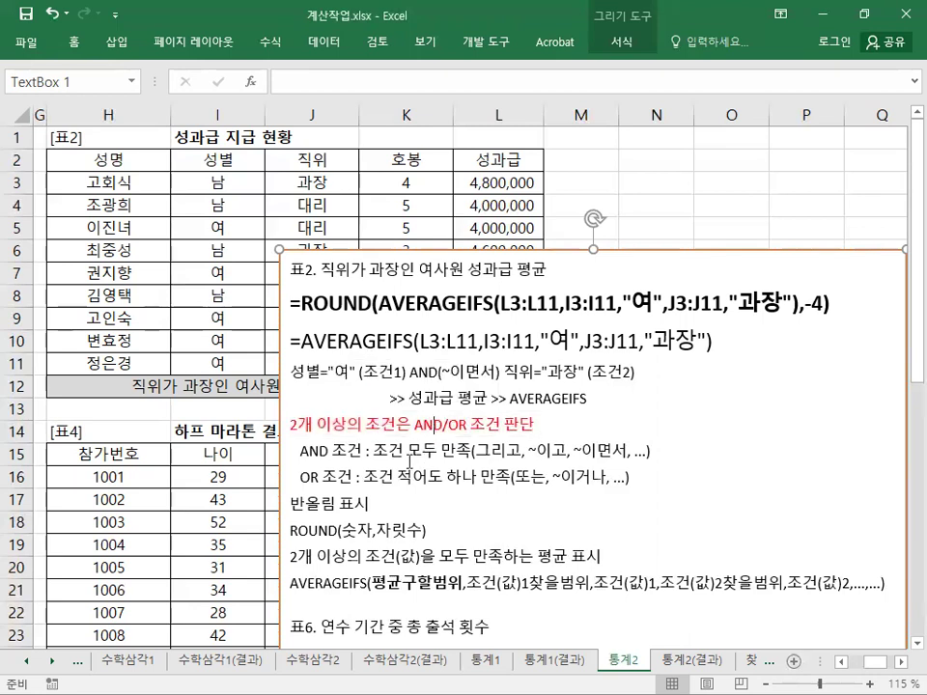
pyautogui.moveTo(583, 450); pyautogui.dragTo(629, 450)
pyautogui.click(753, 425)
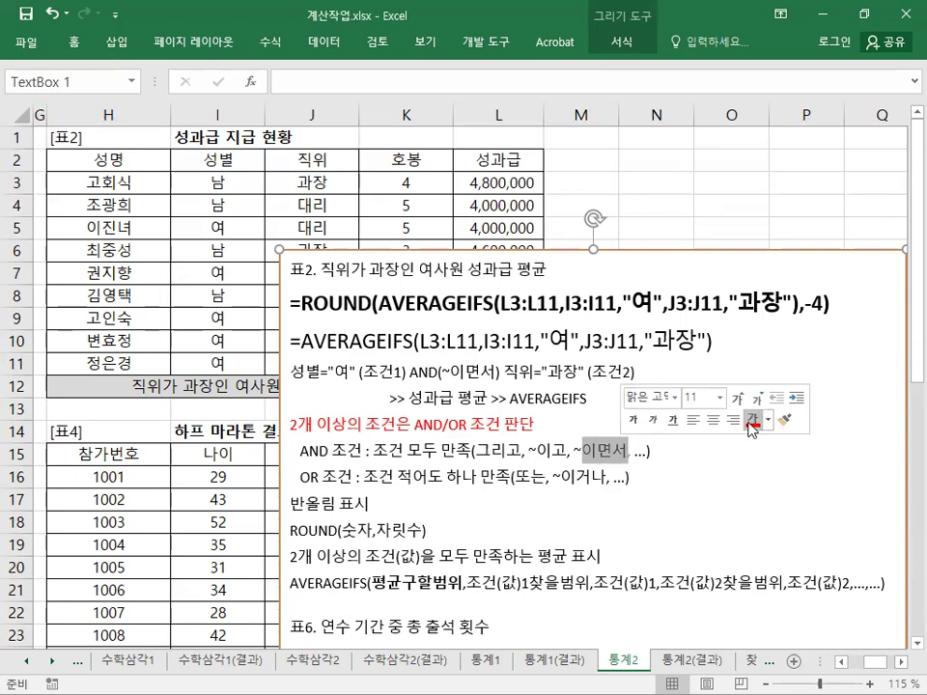
pyautogui.moveTo(411, 372); pyautogui.dragTo(436, 372)
pyautogui.click(548, 345)
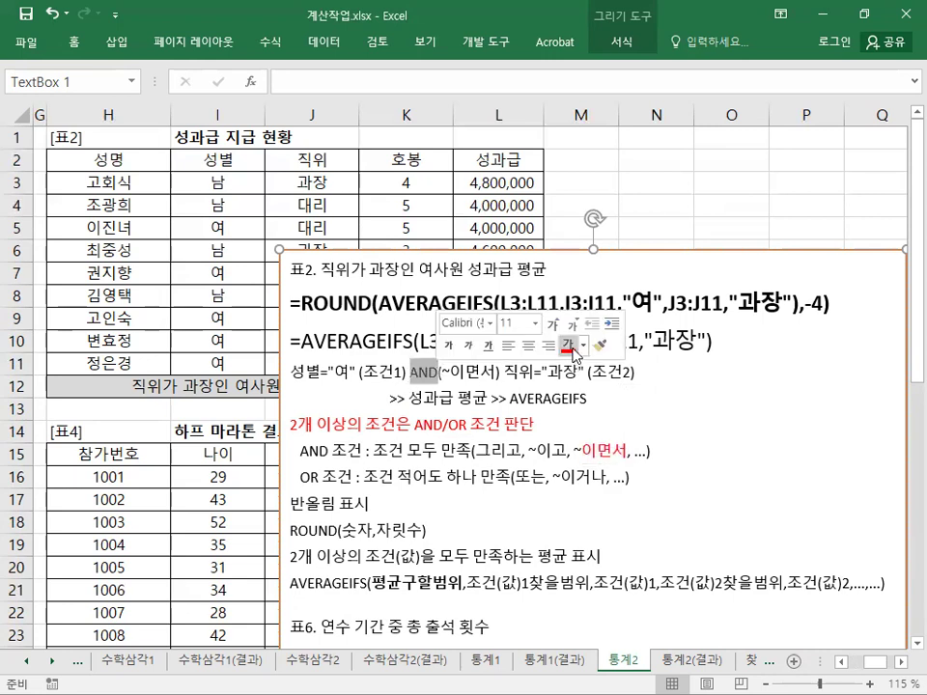
pyautogui.moveTo(408, 398); pyautogui.dragTo(590, 403)
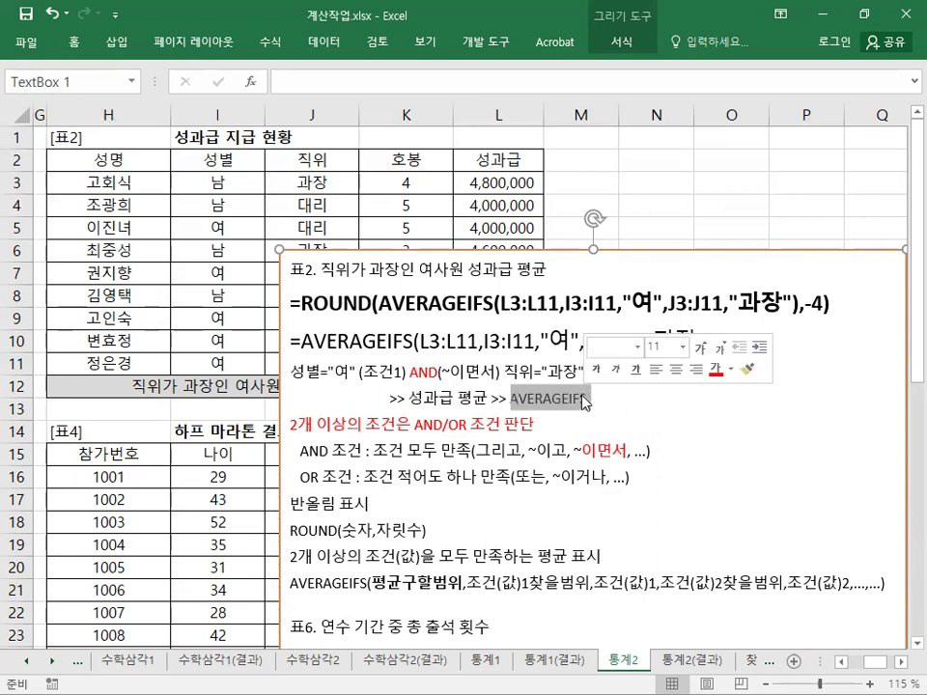
pyautogui.hotkey('ctrl', 'b')
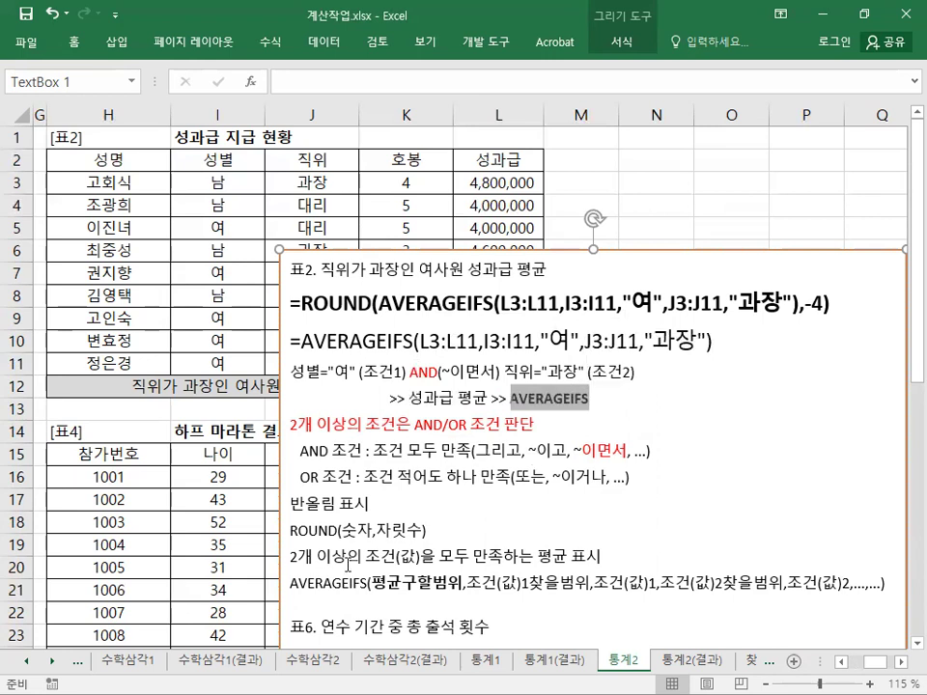
# Move the notes box below row 12 of [표2] and start an AVERAGEIFS formula in L12 averaging L3:L11
pyautogui.moveTo(397, 263); pyautogui.dragTo(298, 424)
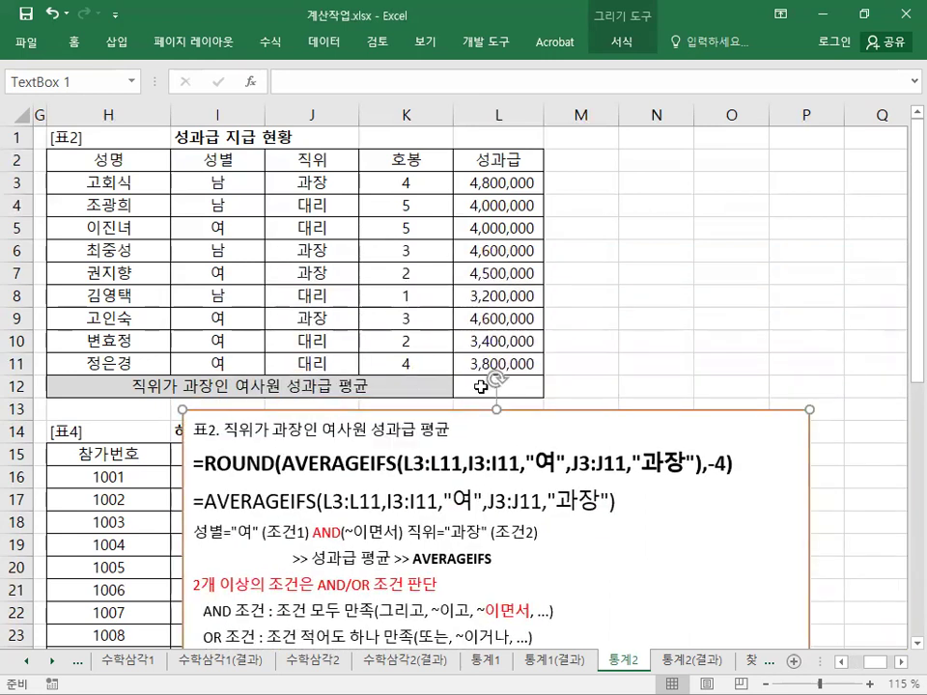
pyautogui.click(479, 386)
pyautogui.write('=')
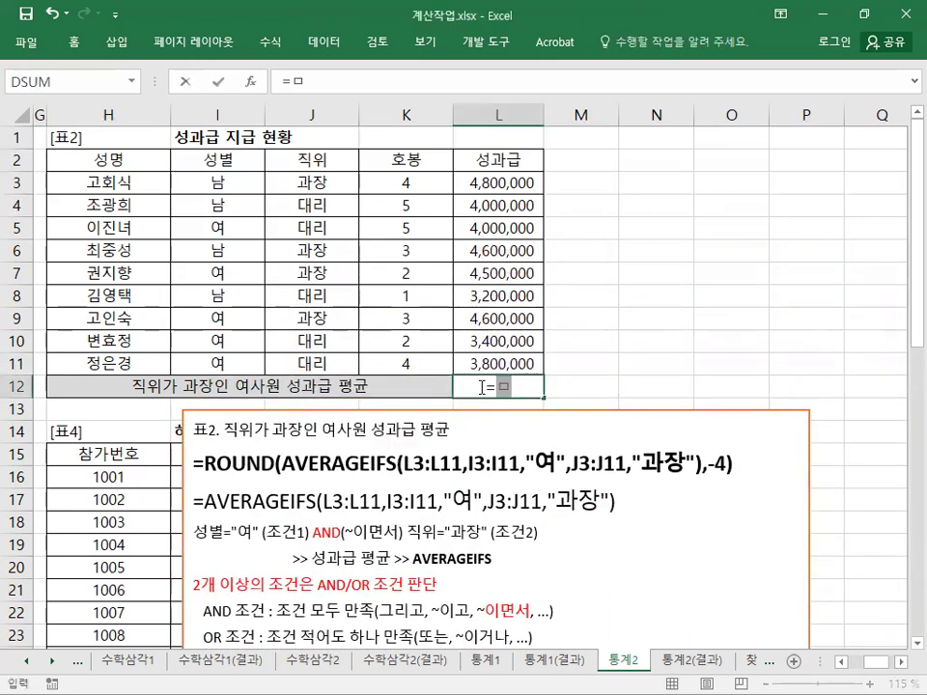
pyautogui.write('AVERAGEI')
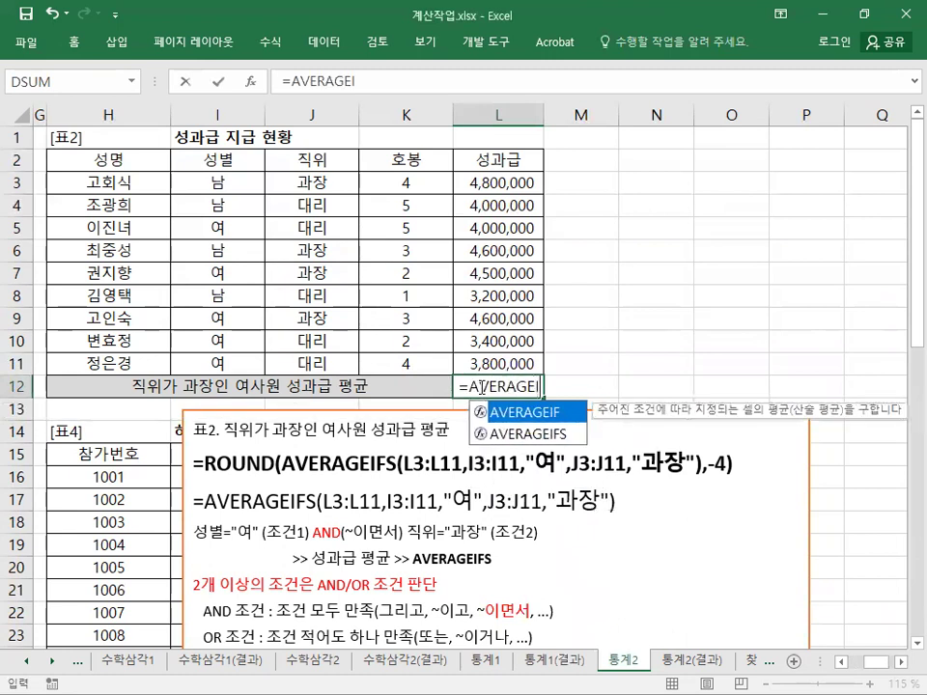
pyautogui.write('FS(')
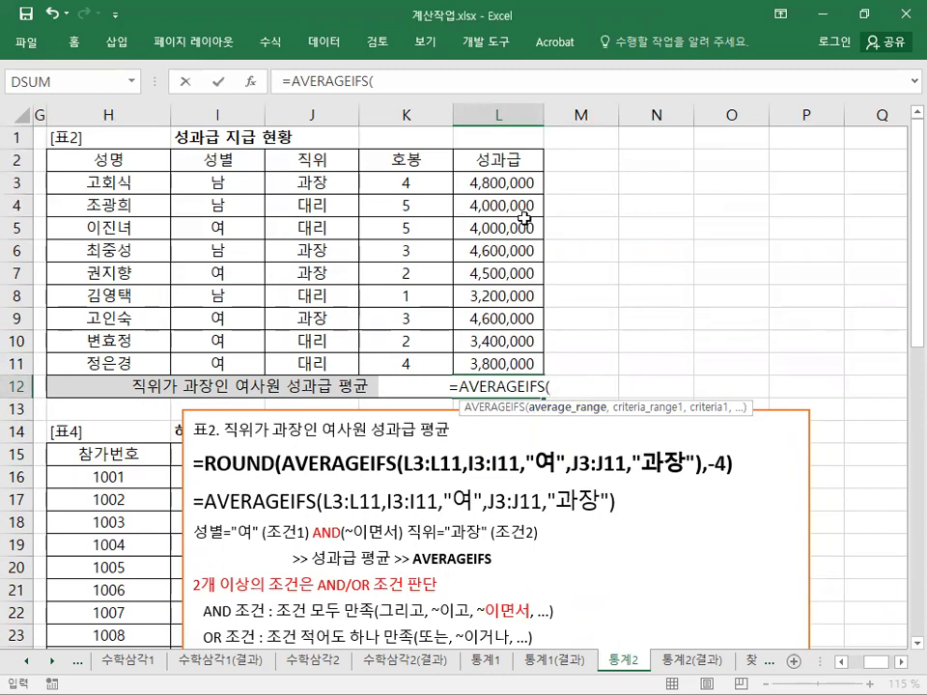
pyautogui.moveTo(509, 187); pyautogui.dragTo(509, 364)
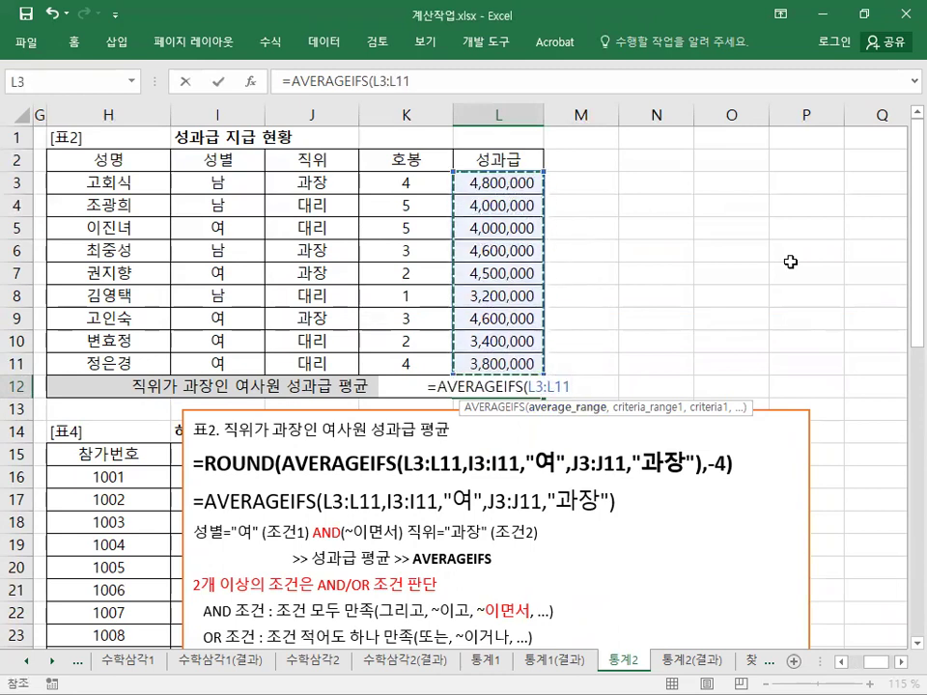
# Add the first AVERAGEIFS criterion in L12: the 성별 range I3:I11 with the condition "여"
pyautogui.write(',')
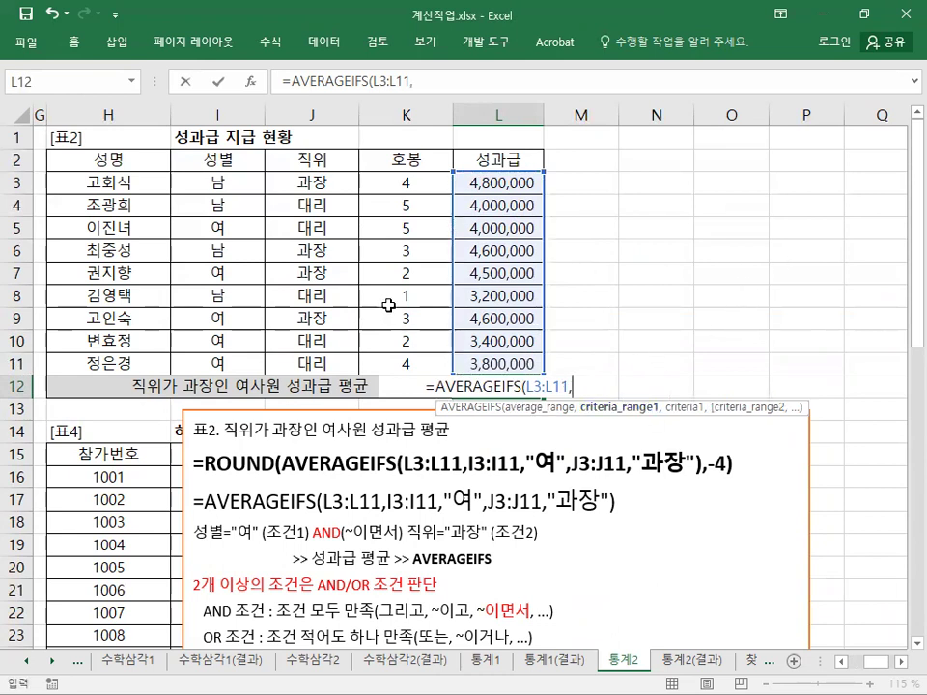
pyautogui.moveTo(220, 183); pyautogui.dragTo(231, 354)
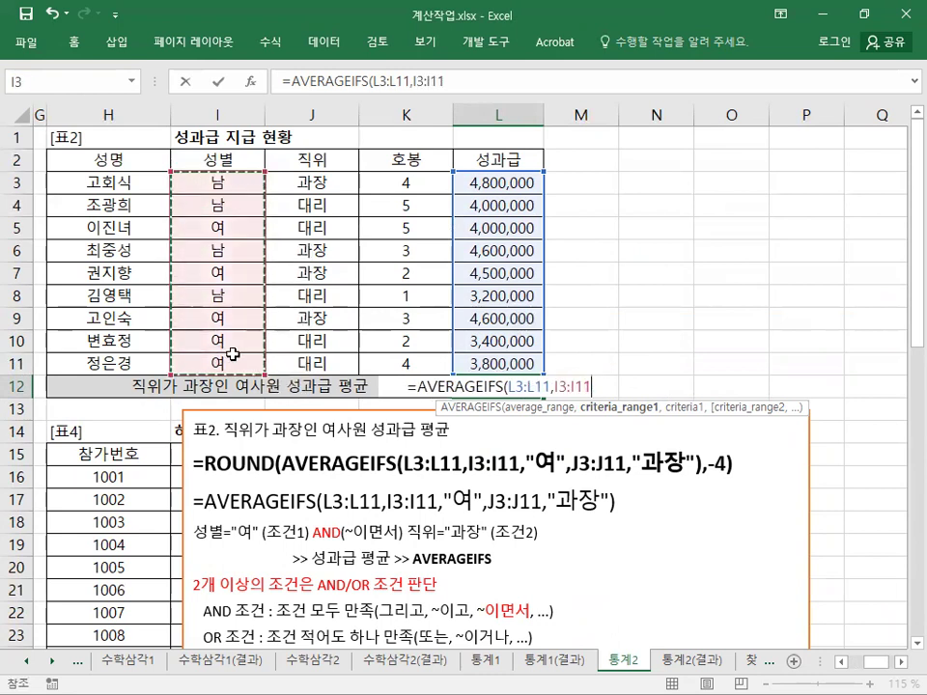
pyautogui.write(',"여"')
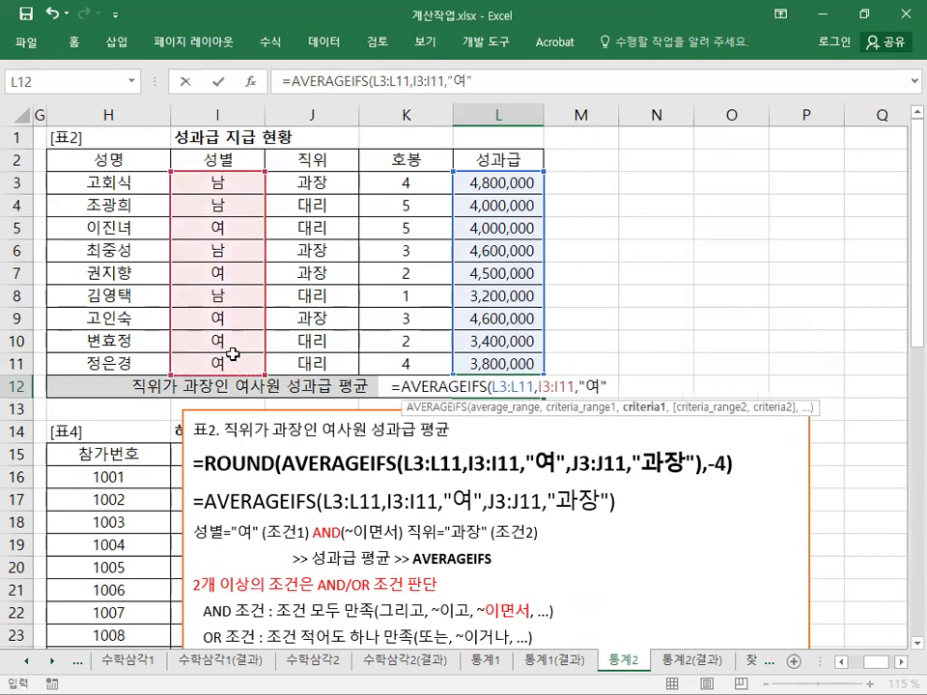
pyautogui.write(',')
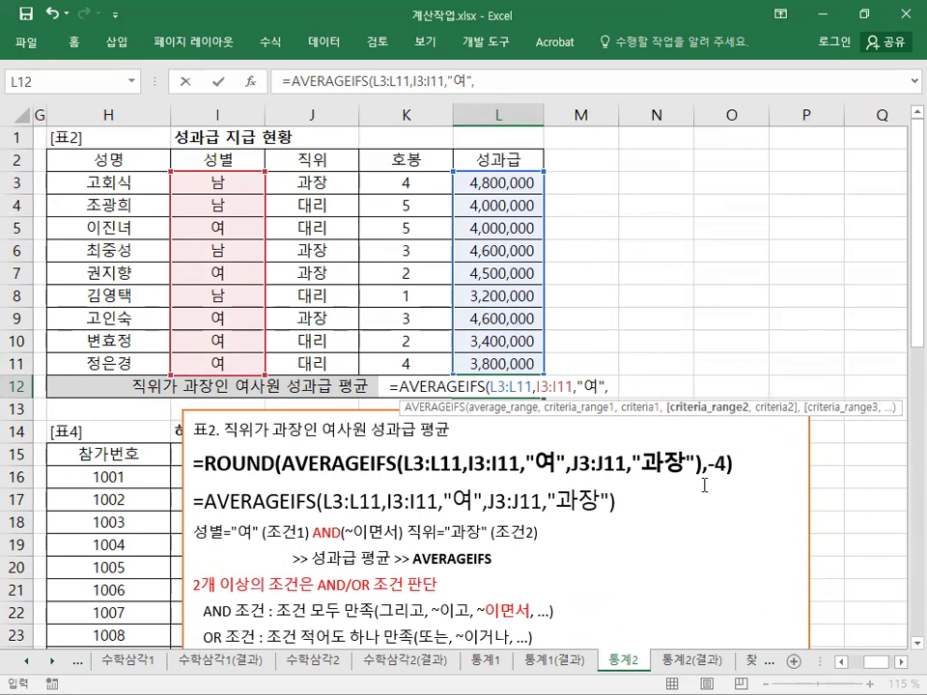
# Complete the L12 formula with the 직위 range J3:J11 and the condition "과장", and enter it
pyautogui.moveTo(289, 184); pyautogui.dragTo(315, 359)
pyautogui.write(',"RHKWK')
pyautogui.press('BackSpace')
pyautogui.press('BackSpace')
pyautogui.press('BackSpace')
pyautogui.press('BackSpace')
pyautogui.press('BackSpace')
pyautogui.write('과장")')
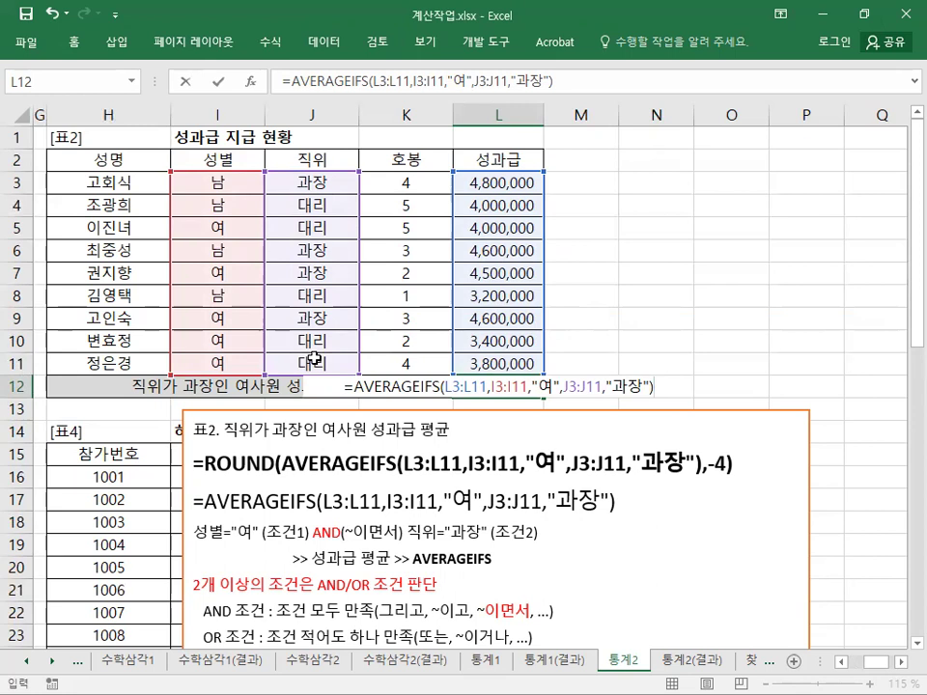
pyautogui.press('Return')
pyautogui.press('Up')
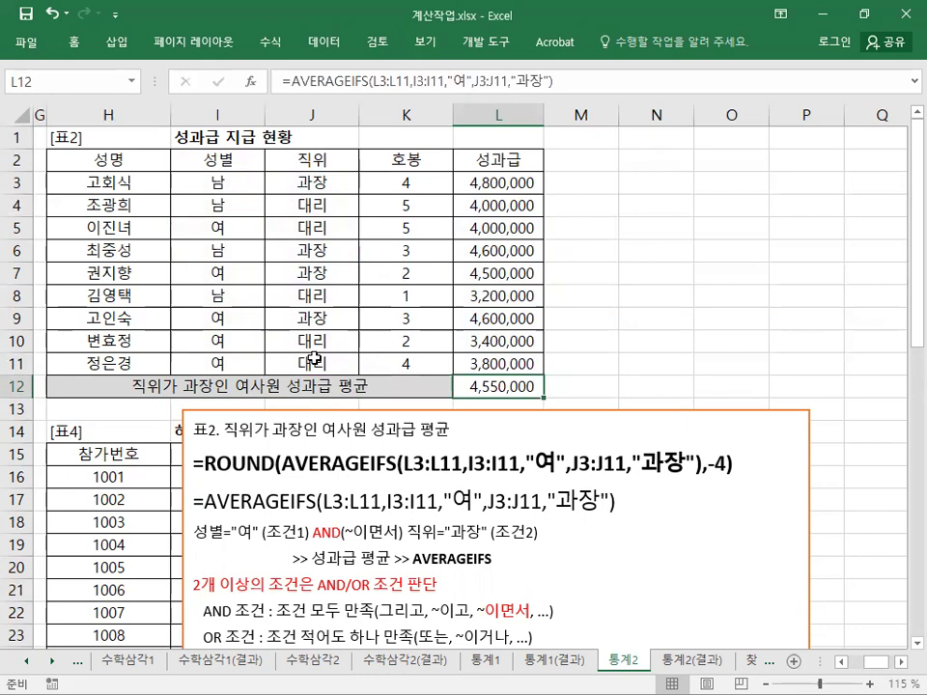
# Wrap the AVERAGEIFS formula in L12 in a ROUND function, using it as the number argument
pyautogui.press('F2')
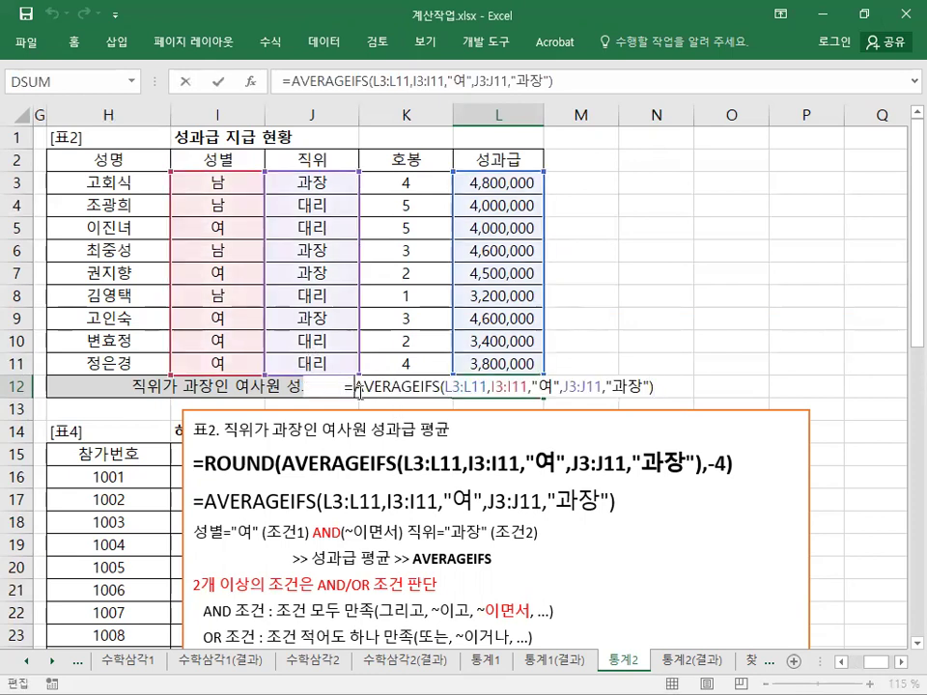
pyautogui.write('개ㅕ')
pyautogui.press('BackSpace')
pyautogui.press('BackSpace')
pyautogui.press('BackSpace')
pyautogui.write('ROUN')
pyautogui.press('BackSpace')
pyautogui.press('BackSpace')
pyautogui.press('BackSpace')
pyautogui.press('BackSpace')
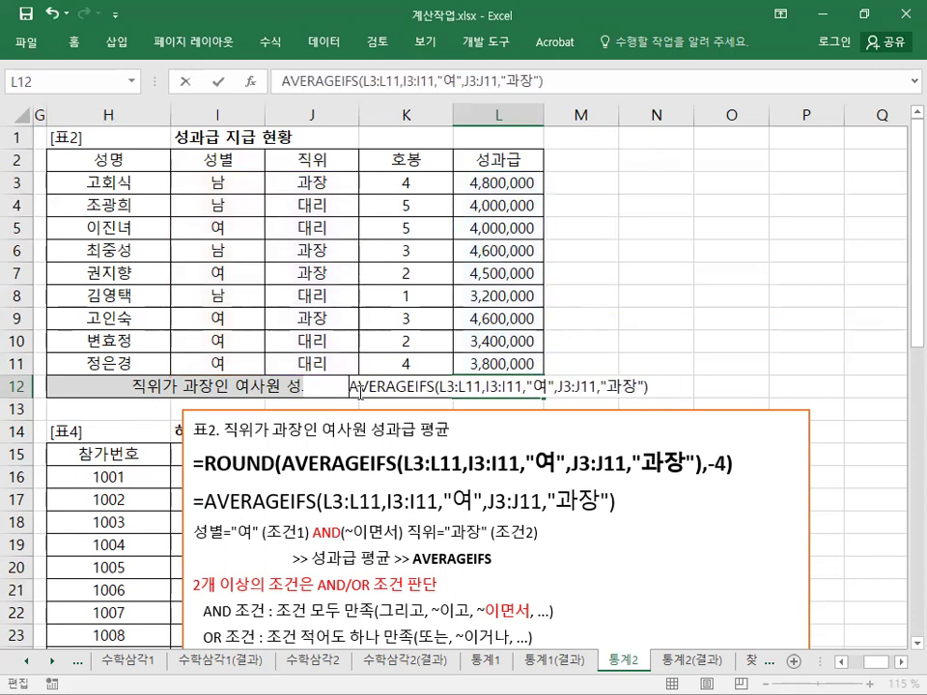
pyautogui.write('=ROUND')
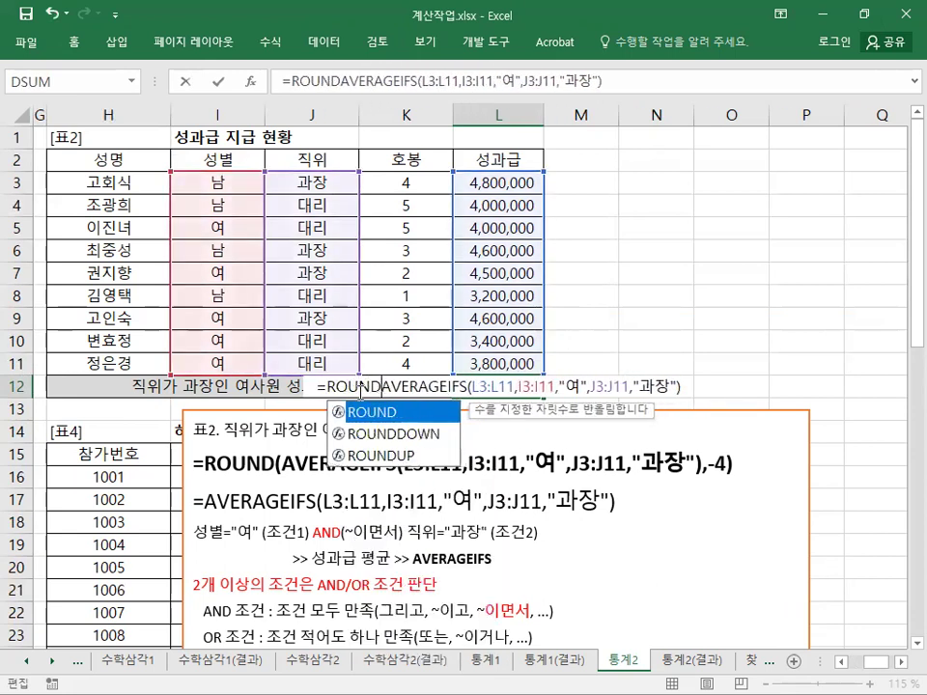
pyautogui.write('(')
pyautogui.moveTo(386, 386); pyautogui.dragTo(714, 385)
pyautogui.click(689, 387)
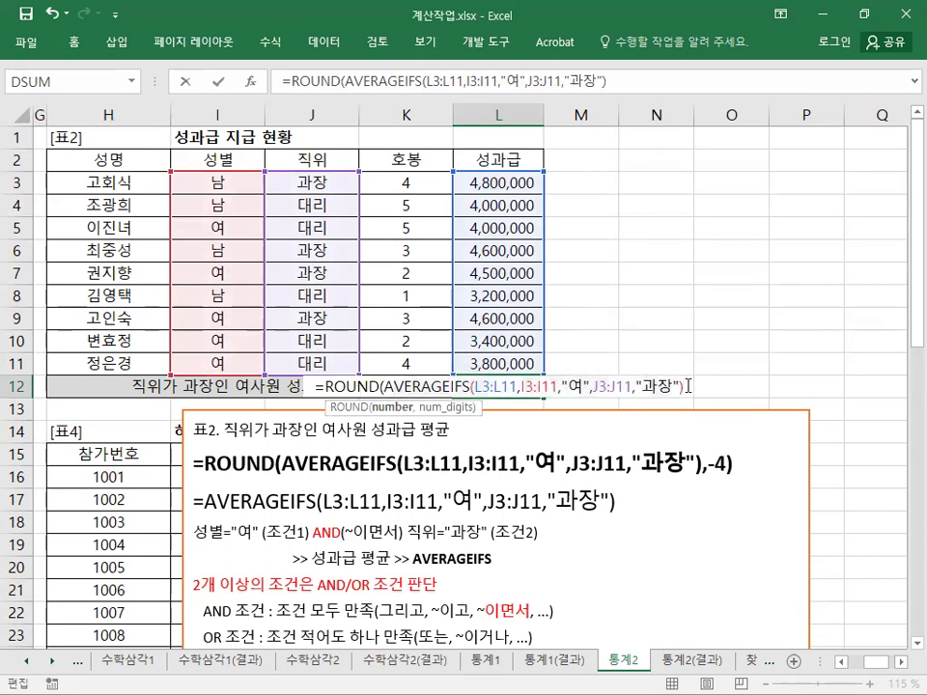
# Complete the ROUND formula in L12 with -4 digits so the AVERAGEIFS bonus average is rounded to ten thousands
pyautogui.write(',')
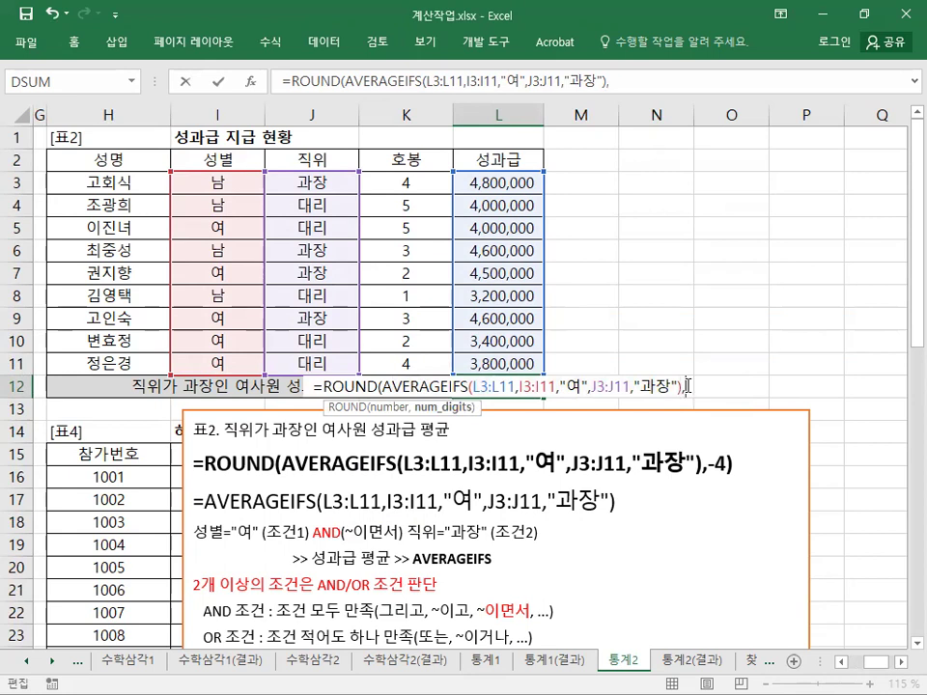
pyautogui.write('-4)')
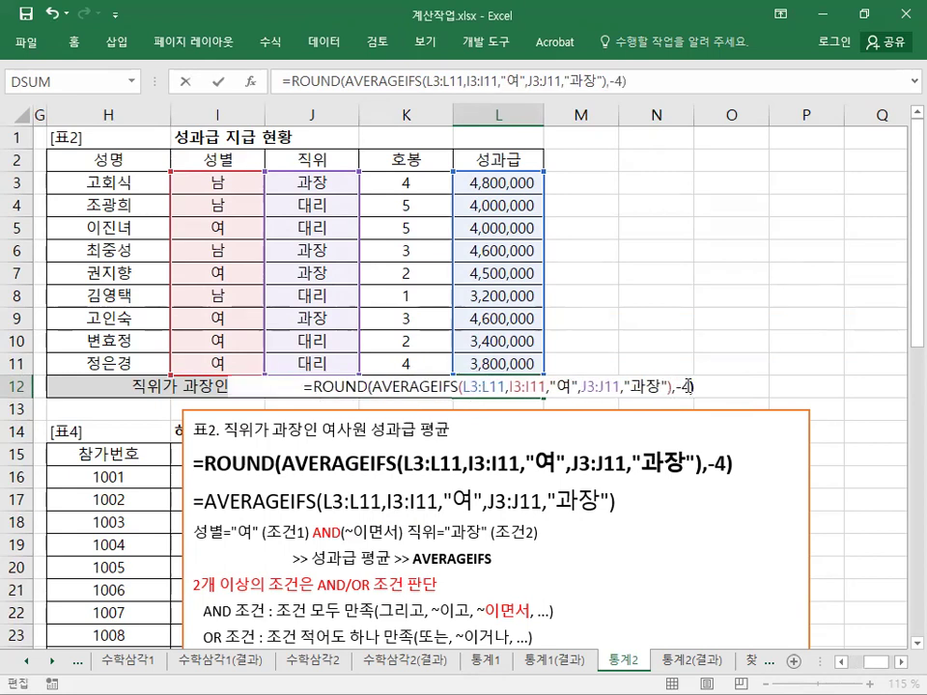
pyautogui.press('Return')
pyautogui.click(520, 381)
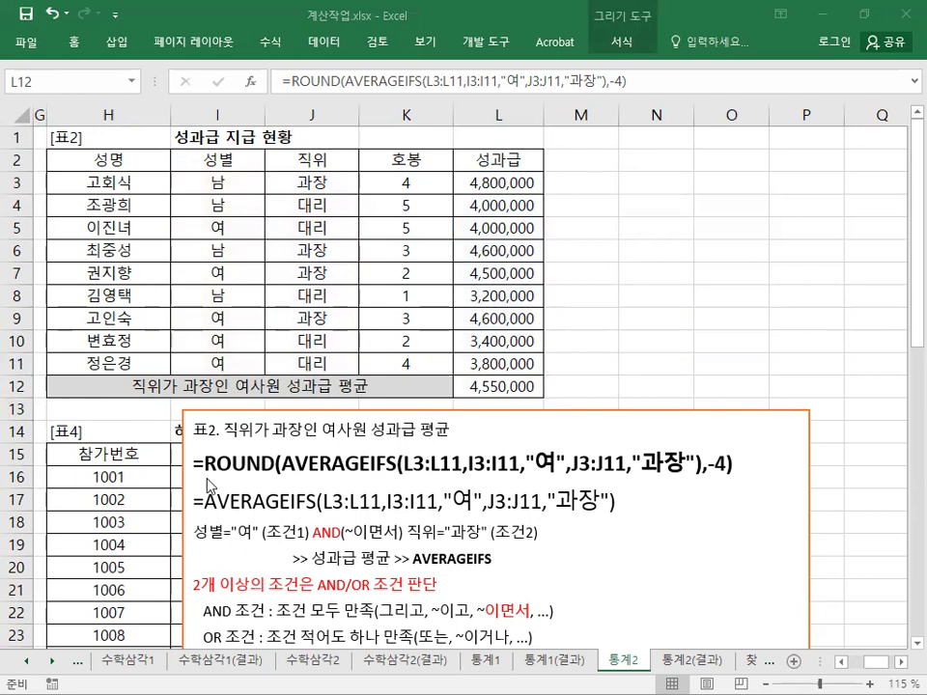
# Remove the 표2 explanation from the notes text box and color its "표4. 결과" heading red
pyautogui.click(204, 426)
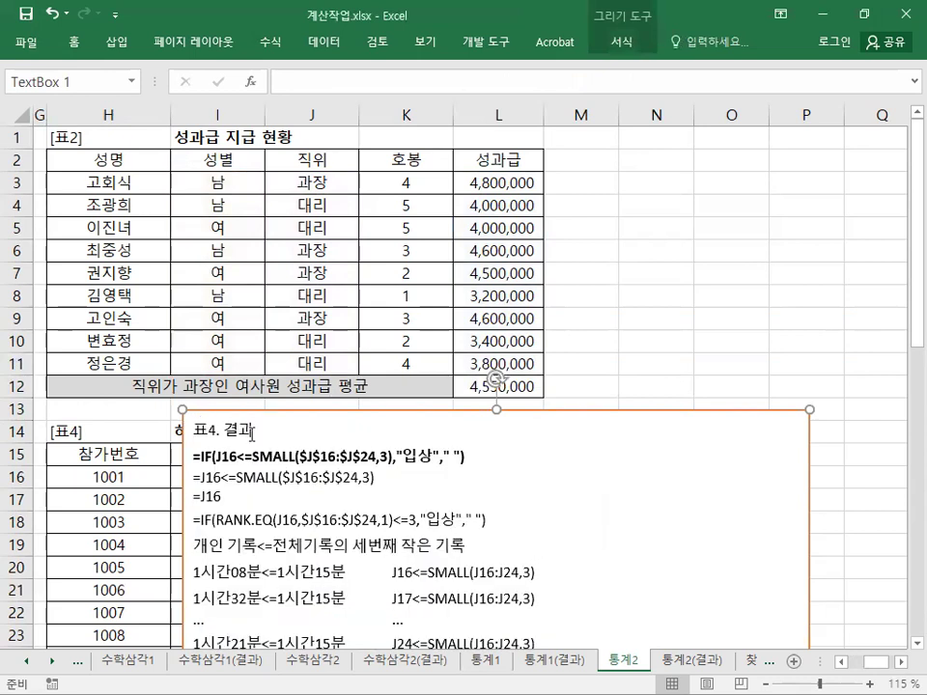
pyautogui.tripleClick(239, 430)
# Insert a blank line above the "표3. 출석률" heading in the notes text box and color the heading red
pyautogui.scroll(-8, 389, 373)
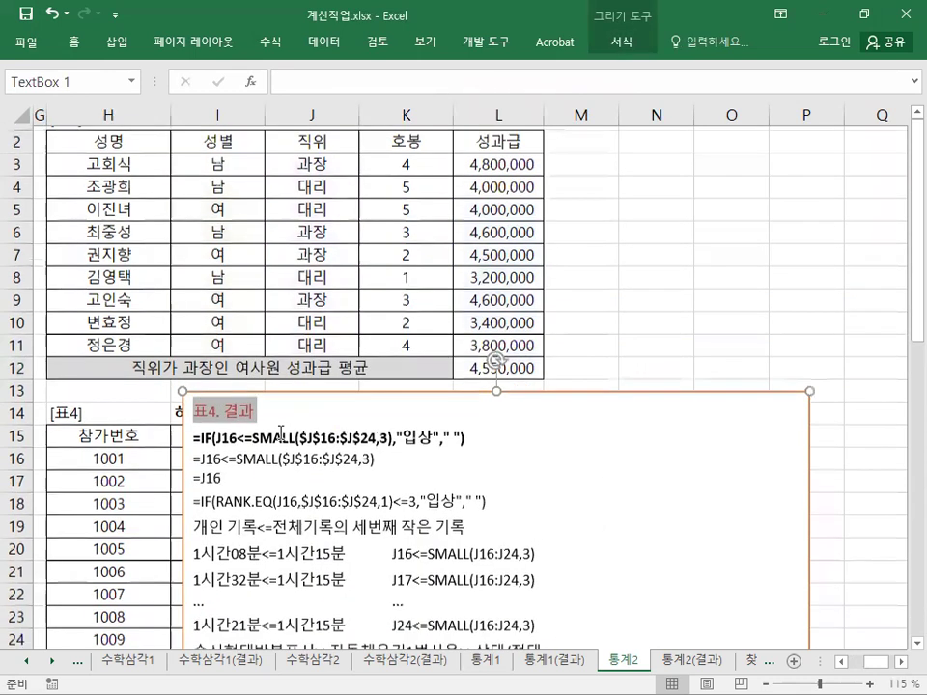
pyautogui.click(389, 373)
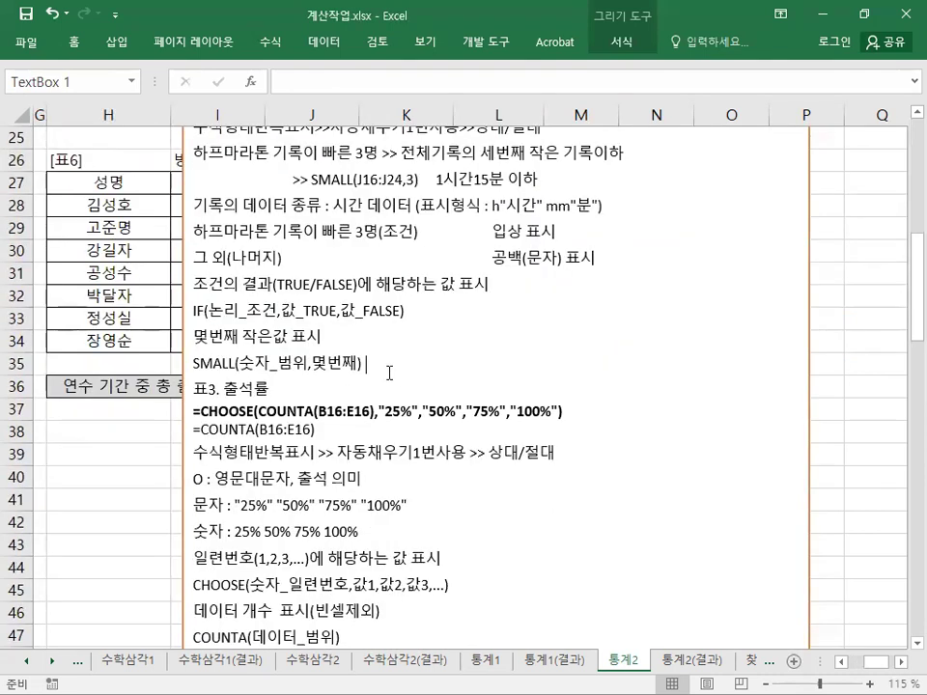
pyautogui.press('Return')
pyautogui.tripleClick(249, 410)
pyautogui.click(365, 379)
# Insert a blank line above the "표1. 결승" heading in the notes text box and color the heading red
pyautogui.scroll(-4, 357, 387)
pyautogui.click(355, 391)
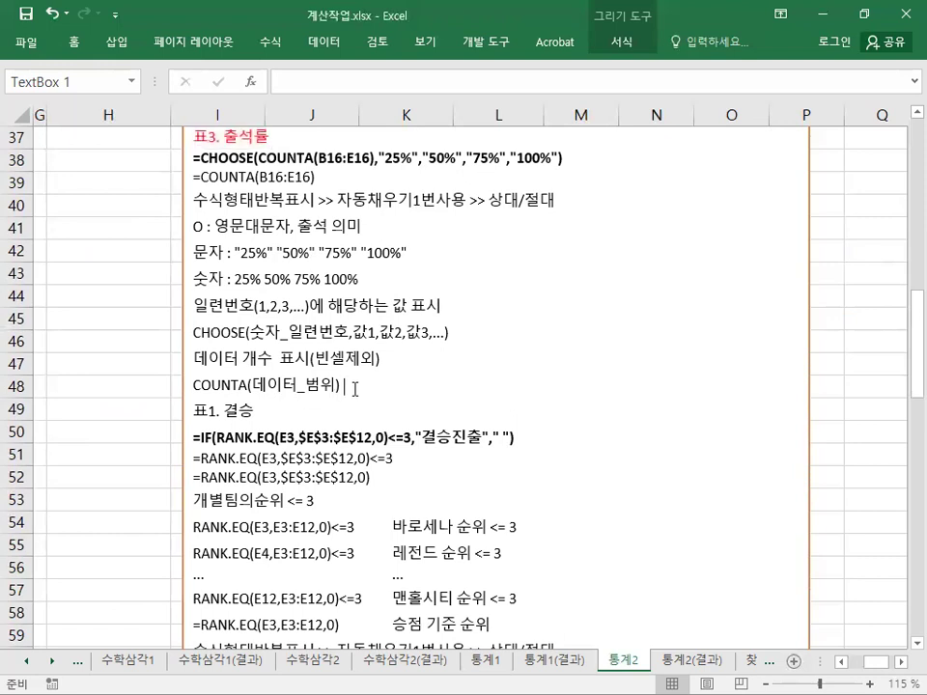
pyautogui.press('Return')
pyautogui.tripleClick(237, 427)
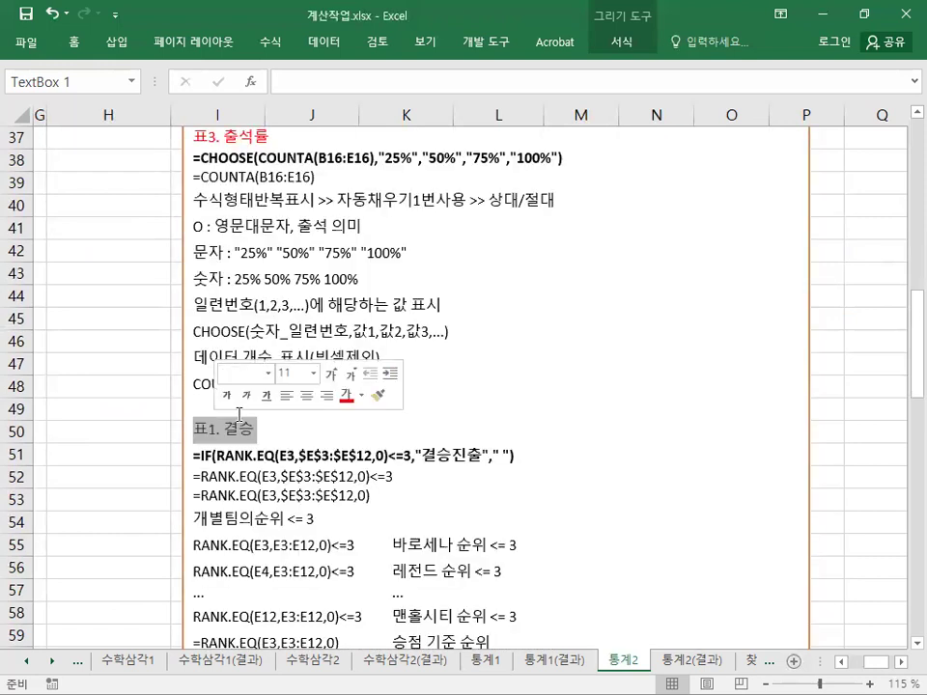
pyautogui.click(346, 398)
pyautogui.click(298, 426)
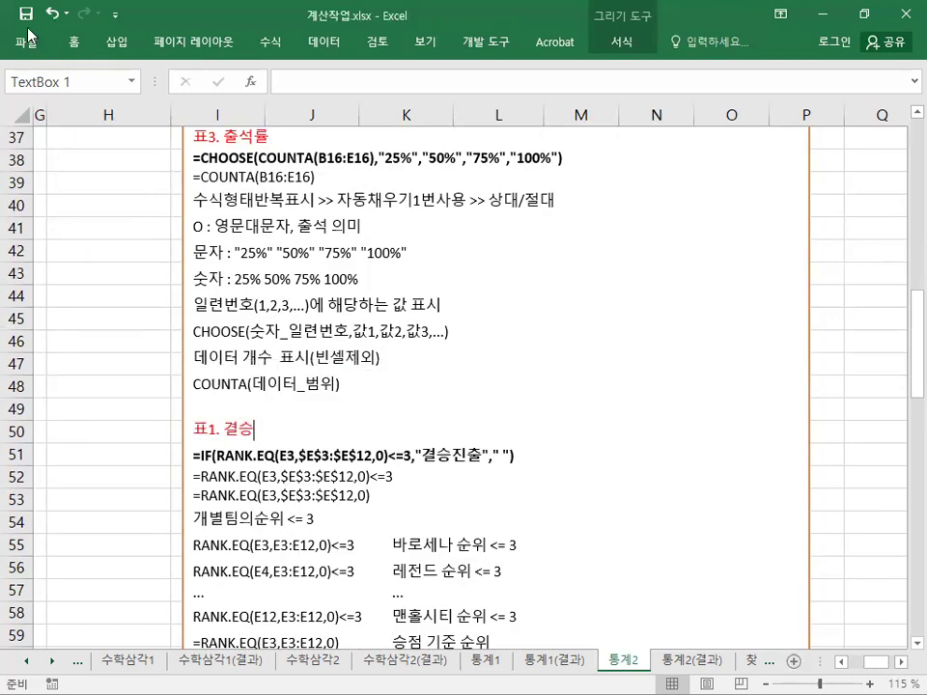
# Save the workbook and return to cell H1 of the 통계2 sheet
pyautogui.click(26, 14)
pyautogui.click(144, 295)
pyautogui.scroll(11, 143, 290)
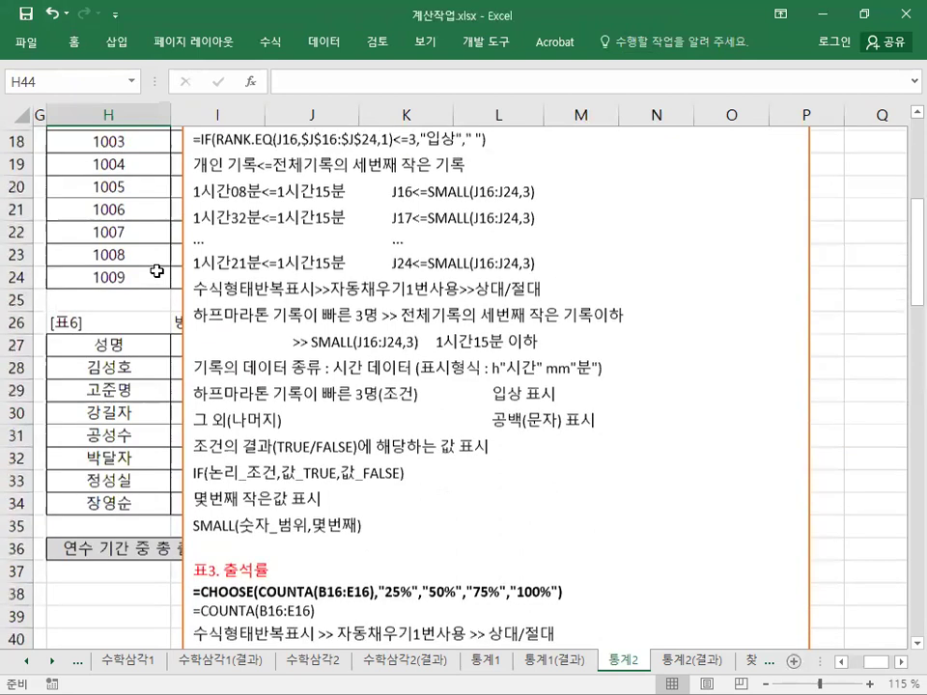
pyautogui.scroll(1, 96, 174)
pyautogui.click(68, 135)
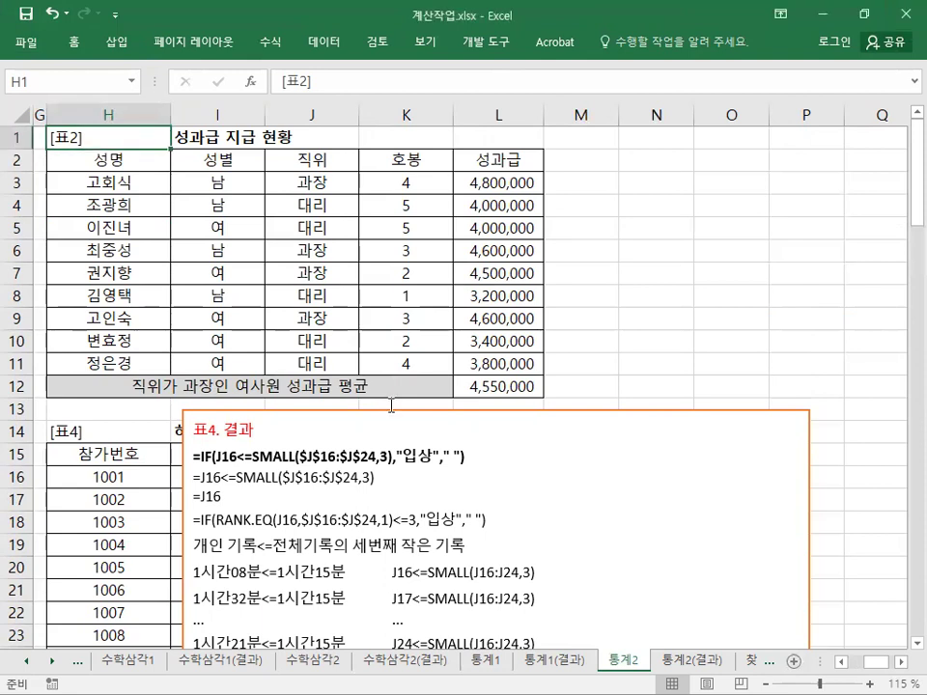
# Switch to the open workbook 엑셀기능정리_컴활2급실기.xlsm
pyautogui.click(429, 44)
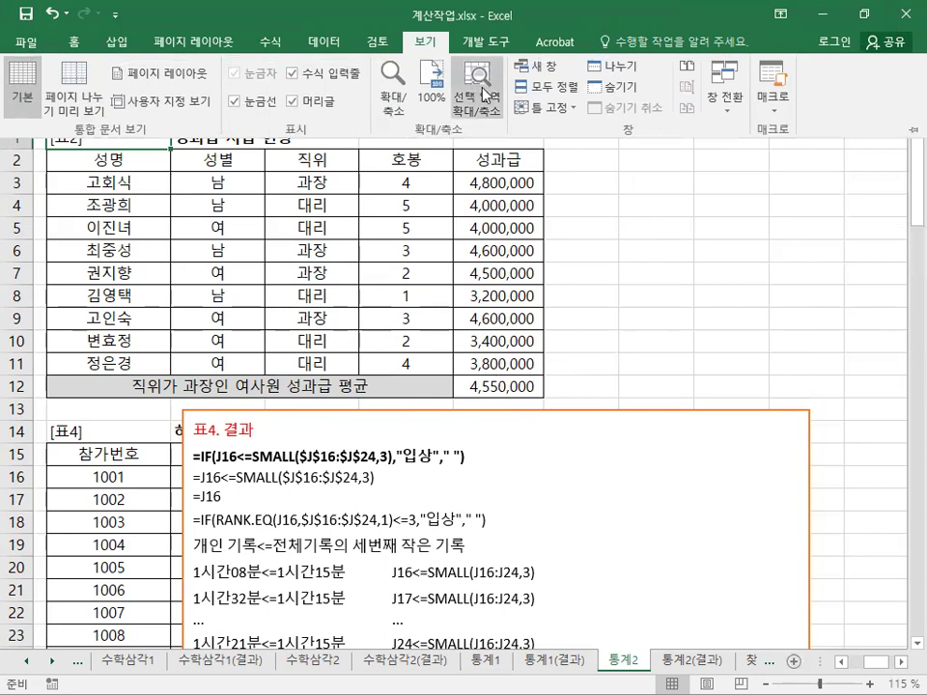
pyautogui.click(725, 122)
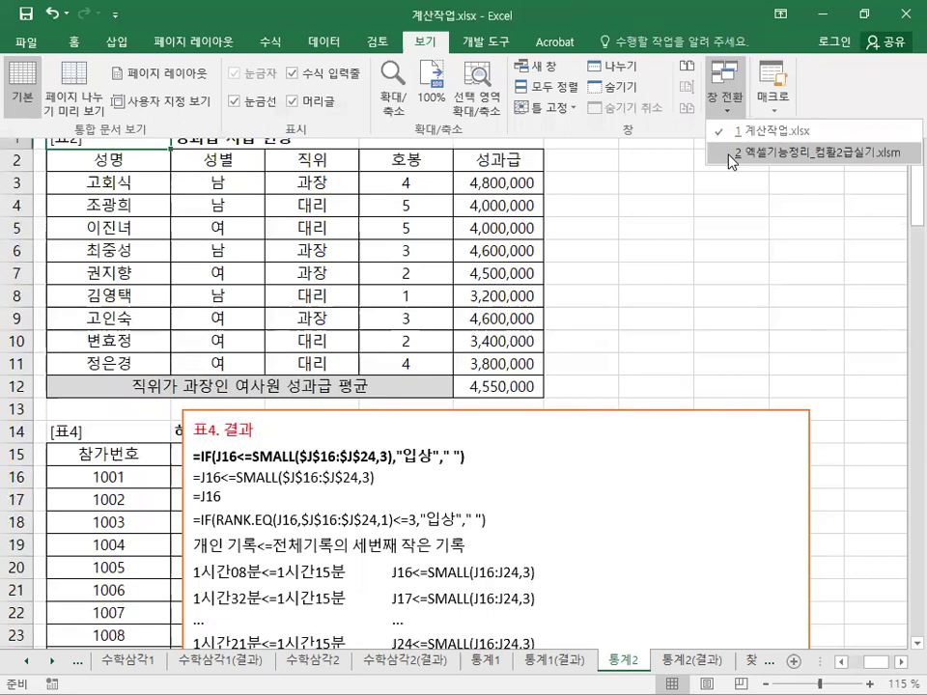
pyautogui.click(732, 153)
pyautogui.click(866, 15)
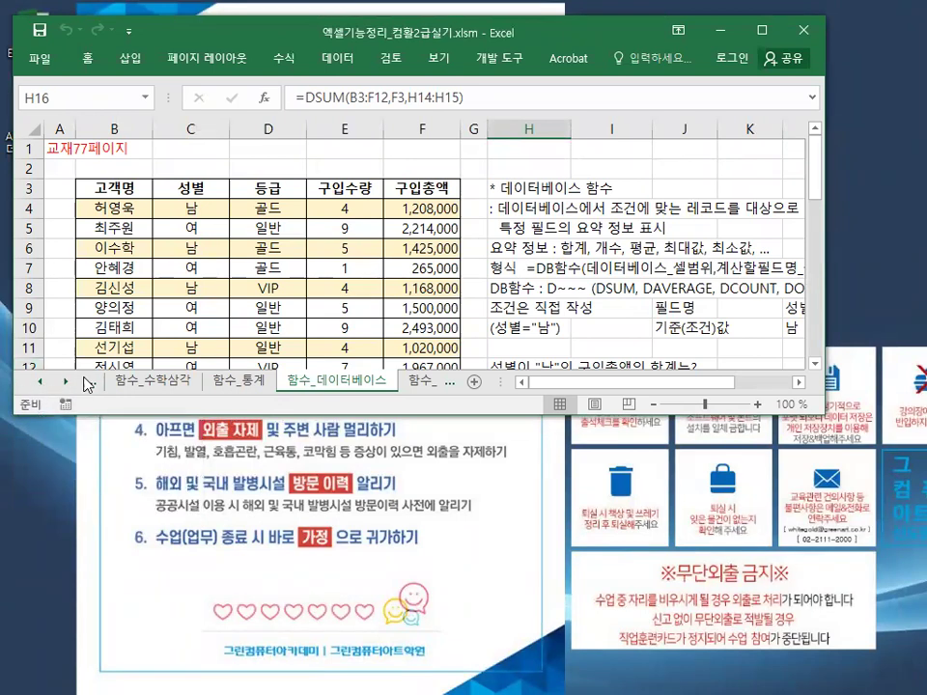
# Go back through the worksheets and open the 복사붙여넣기 sheet
pyautogui.click(40, 383)
pyautogui.click(39, 383)
pyautogui.click(39, 383)
pyautogui.click(40, 383)
pyautogui.click(39, 383)
pyautogui.click(39, 383)
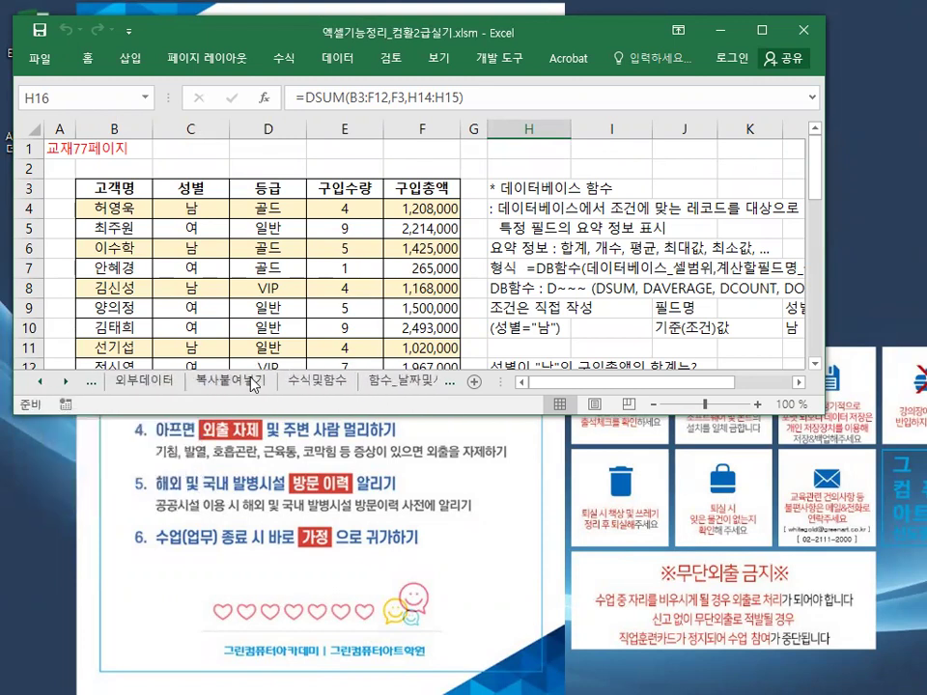
pyautogui.click(196, 382)
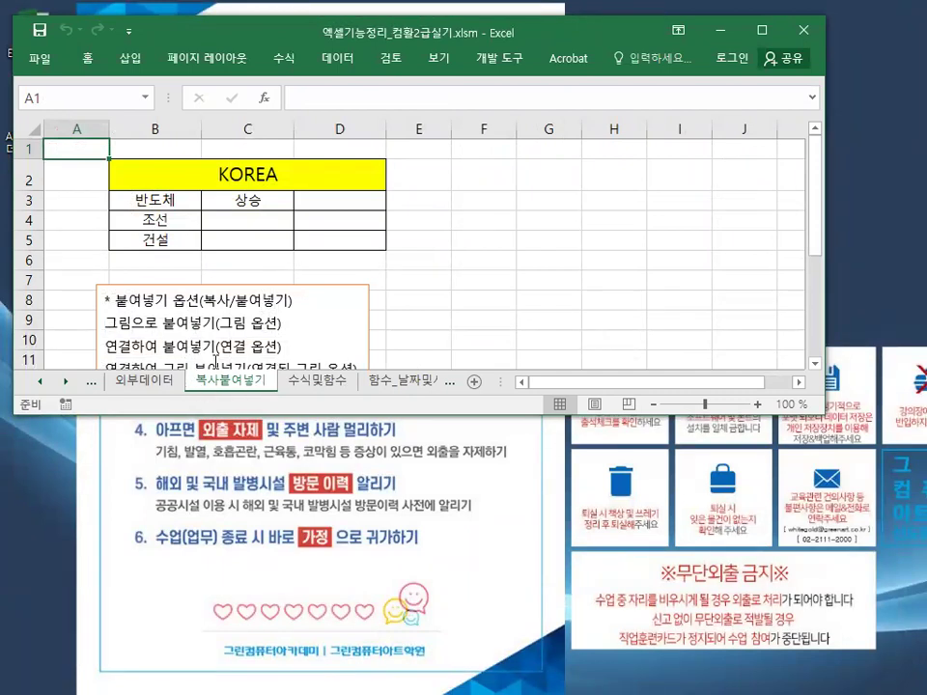
# Keep the Home ribbon commands permanently expanded and maximize the workbook window
pyautogui.click(89, 60)
pyautogui.click(88, 59)
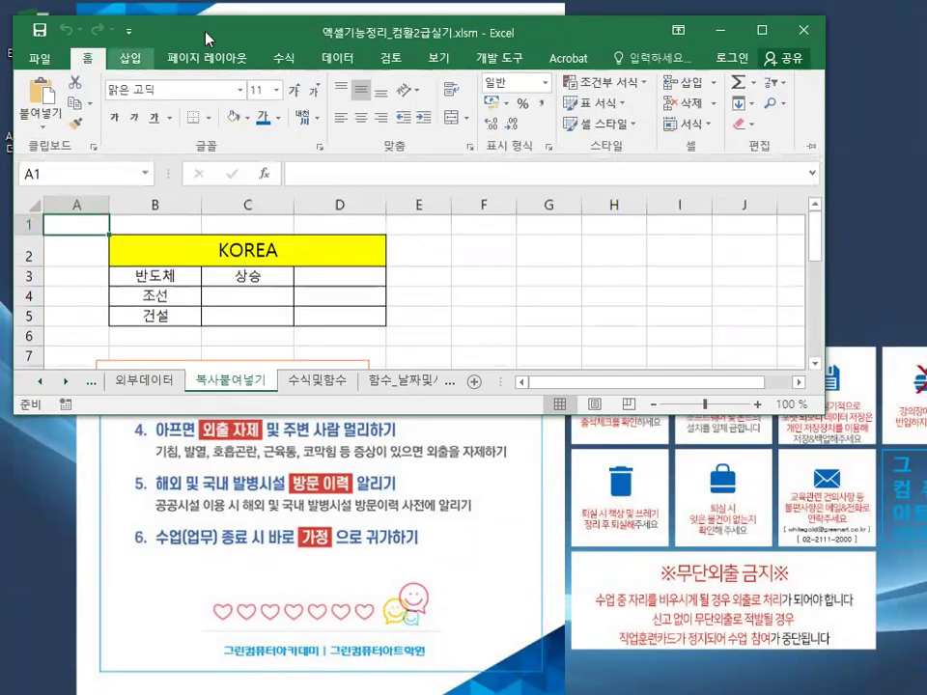
pyautogui.doubleClick(335, 43)
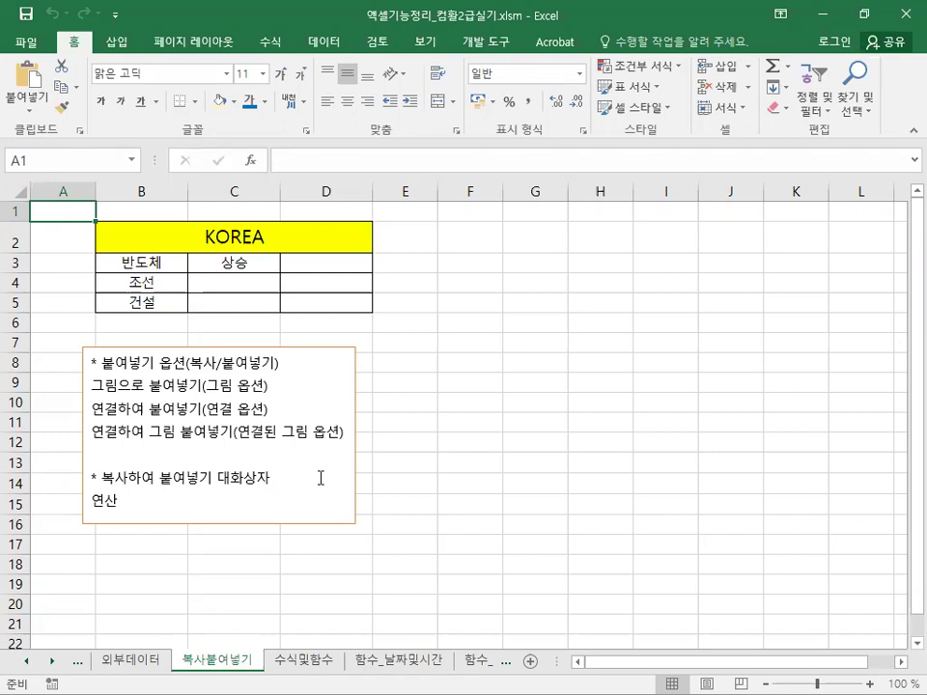
# Enter the note "교재69페이지" in cell A1 with red text
pyautogui.click(193, 262)
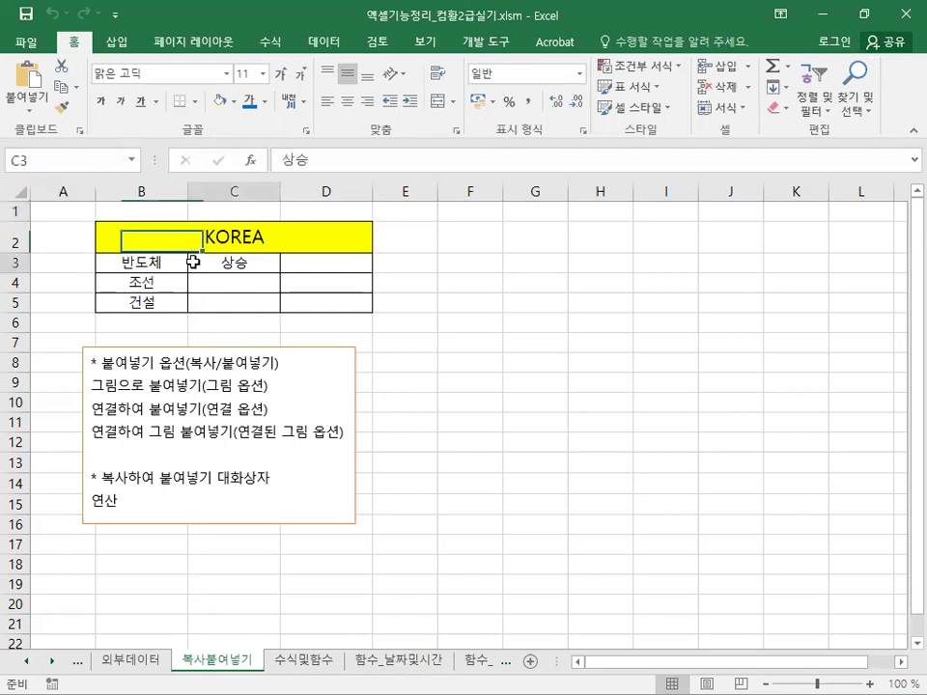
pyautogui.click(441, 297)
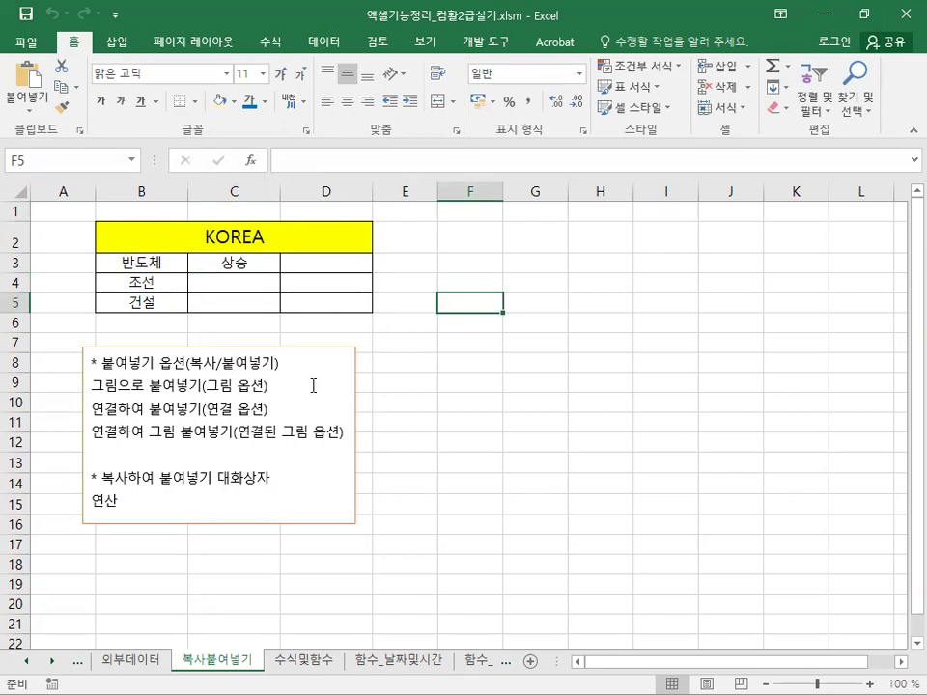
pyautogui.click(68, 211)
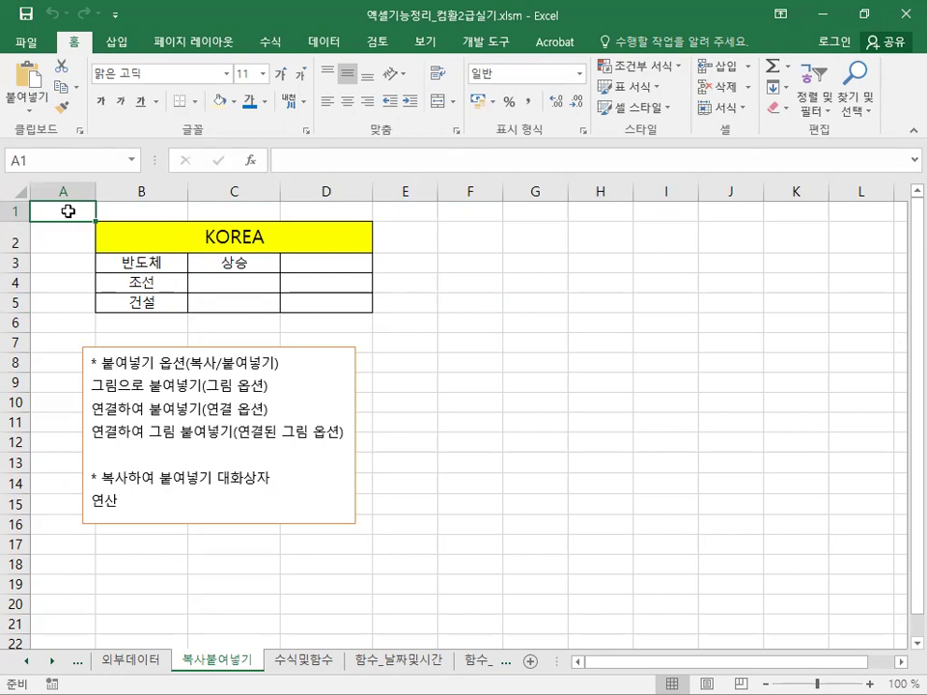
pyautogui.write('RY')
pyautogui.press('BackSpace')
pyautogui.press('BackSpace')
pyautogui.press('Hangul')
pyautogui.write('교재69페이지')
pyautogui.press('Return')
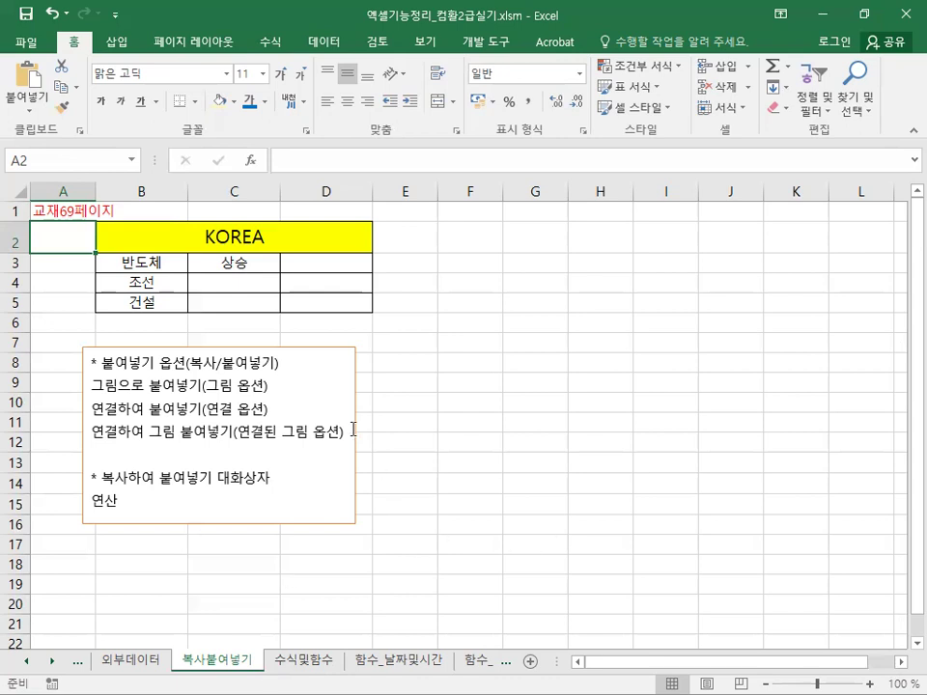
pyautogui.click(210, 206)
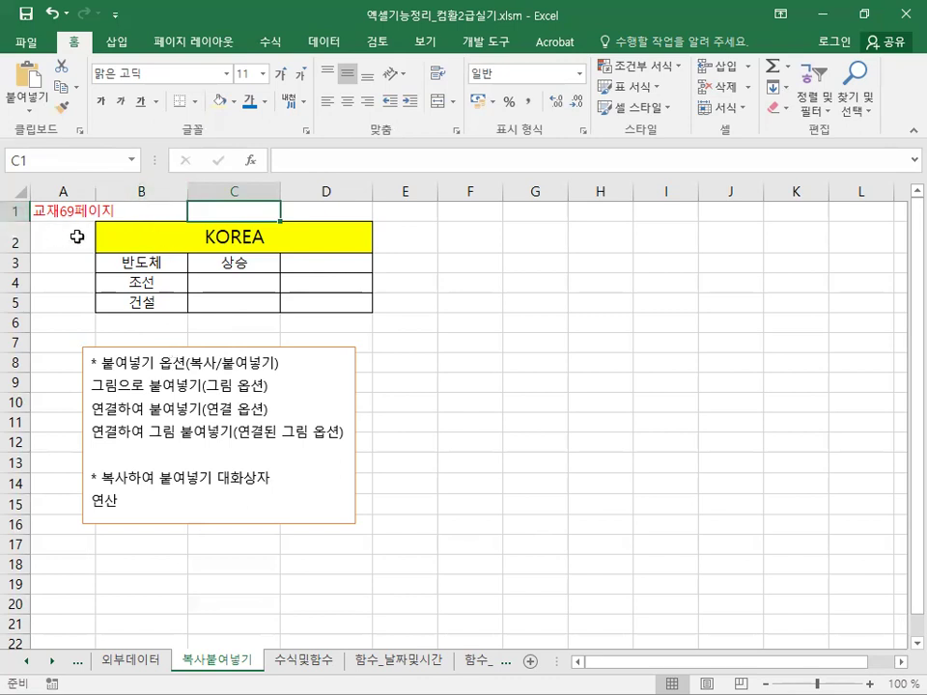
pyautogui.click(142, 191)
pyautogui.click(233, 191)
pyautogui.click(329, 192)
pyautogui.click(413, 379)
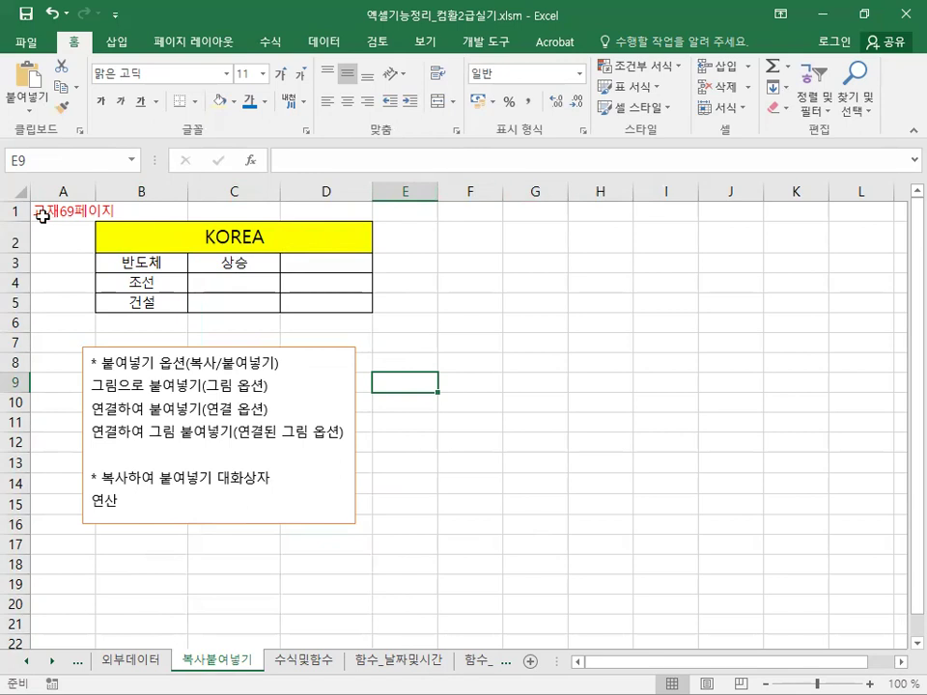
# Copy the KOREA table in B2:D5 and paste it at cell F7
pyautogui.moveTo(120, 233); pyautogui.dragTo(281, 306)
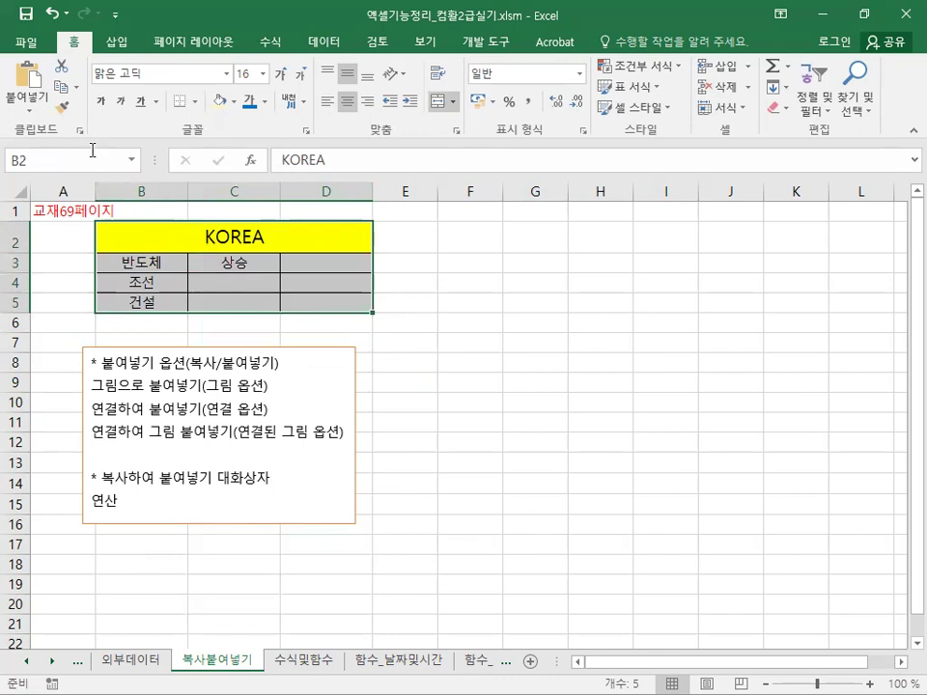
pyautogui.click(60, 89)
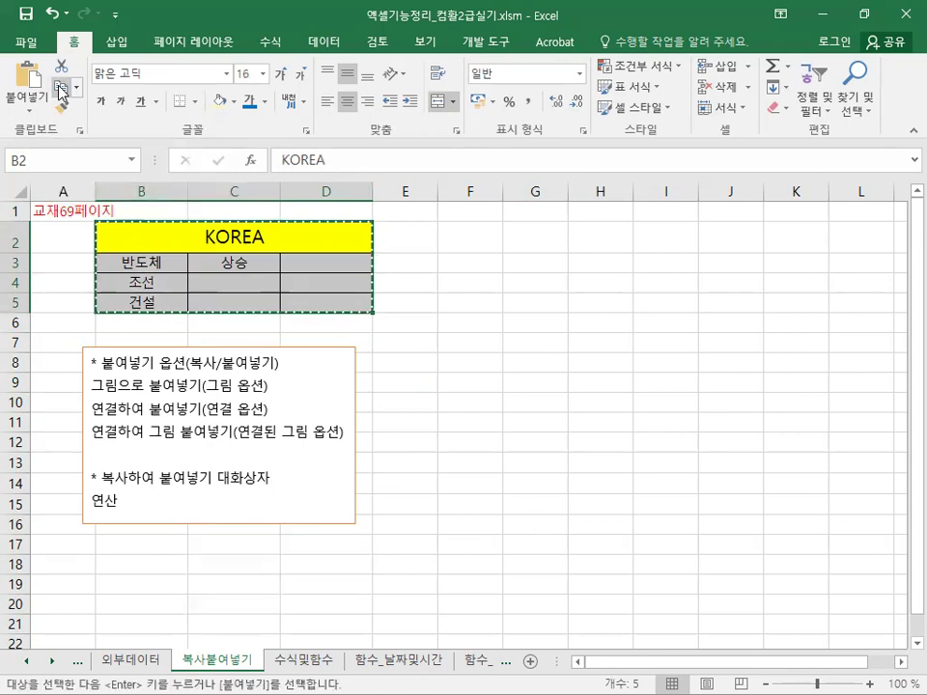
pyautogui.click(469, 346)
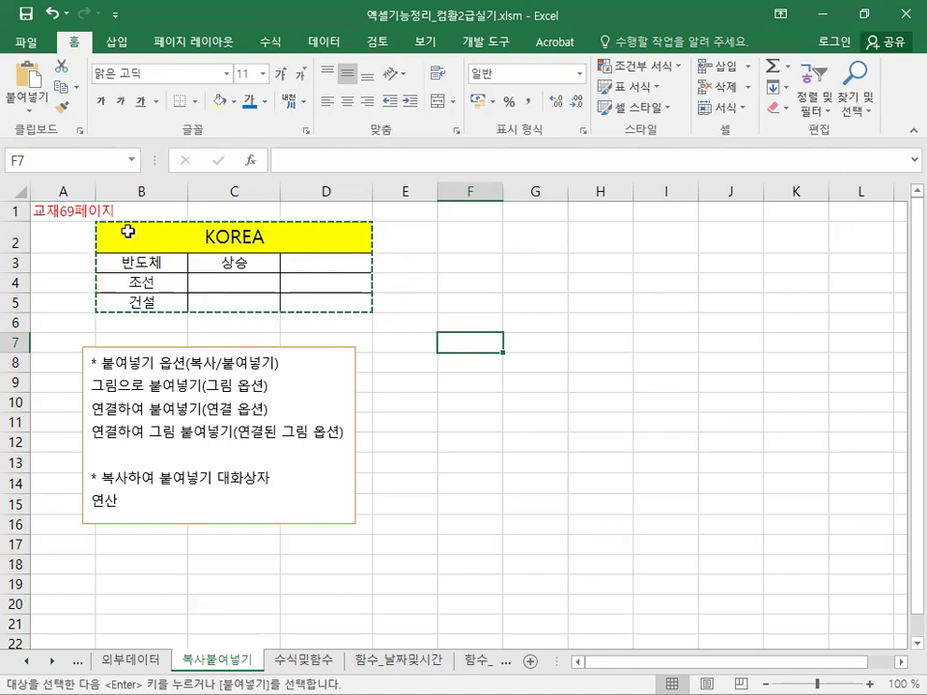
pyautogui.click(28, 76)
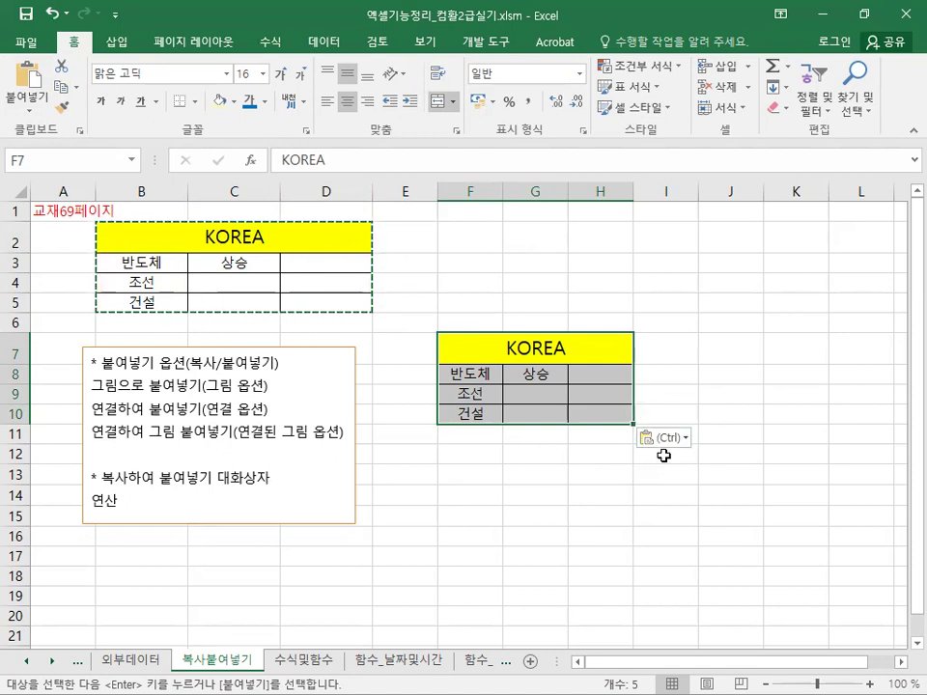
# Apply the No Borders (테두리 없음) paste option to the pasted KOREA table
pyautogui.click(687, 439)
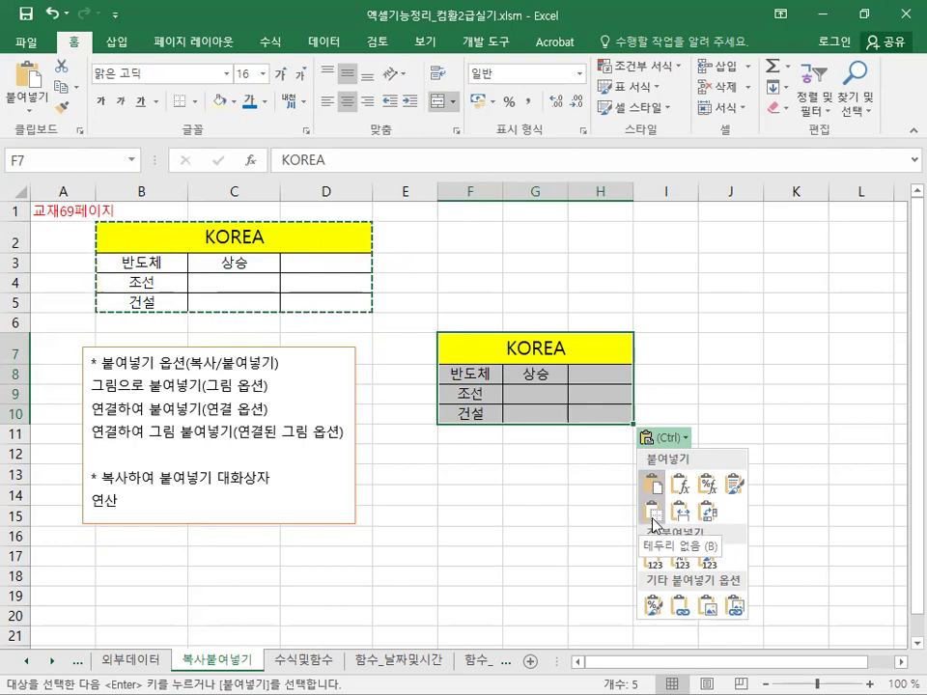
pyautogui.click(653, 524)
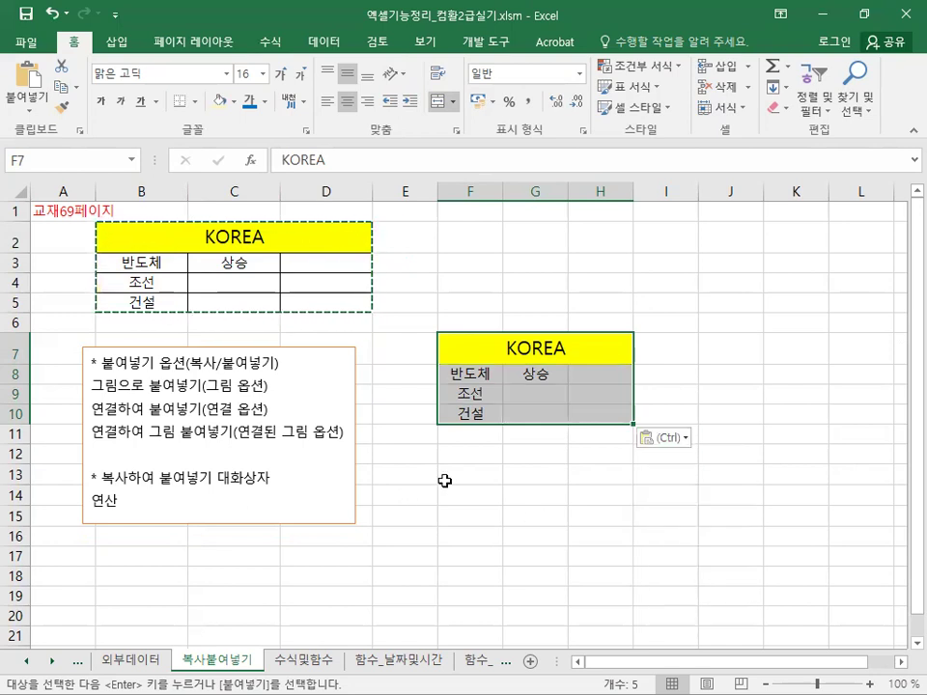
pyautogui.click(475, 476)
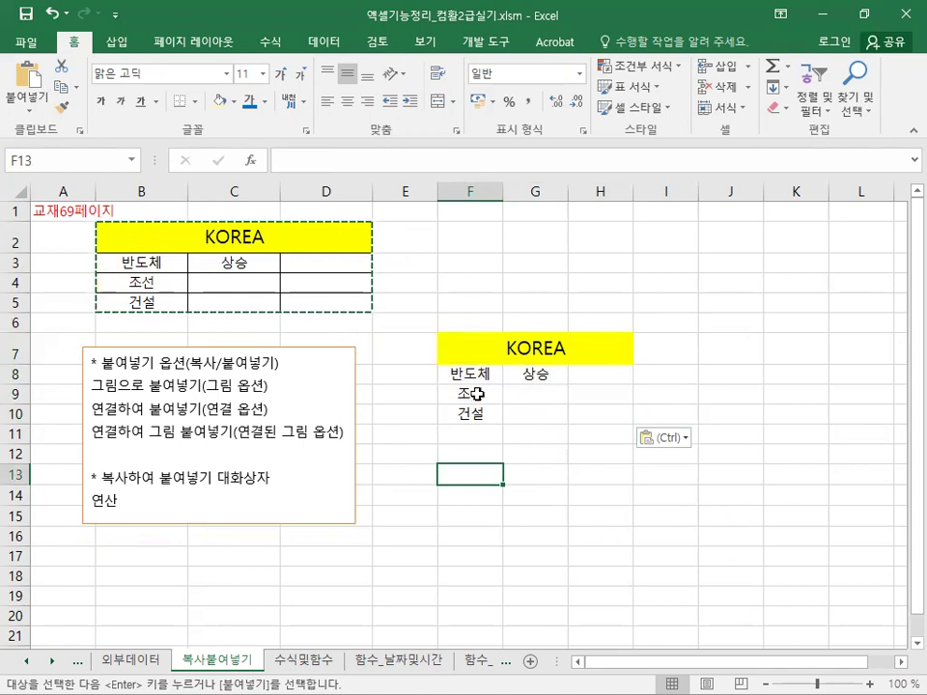
# Change the pasted KOREA table to the paste option that keeps the source column widths
pyautogui.click(687, 441)
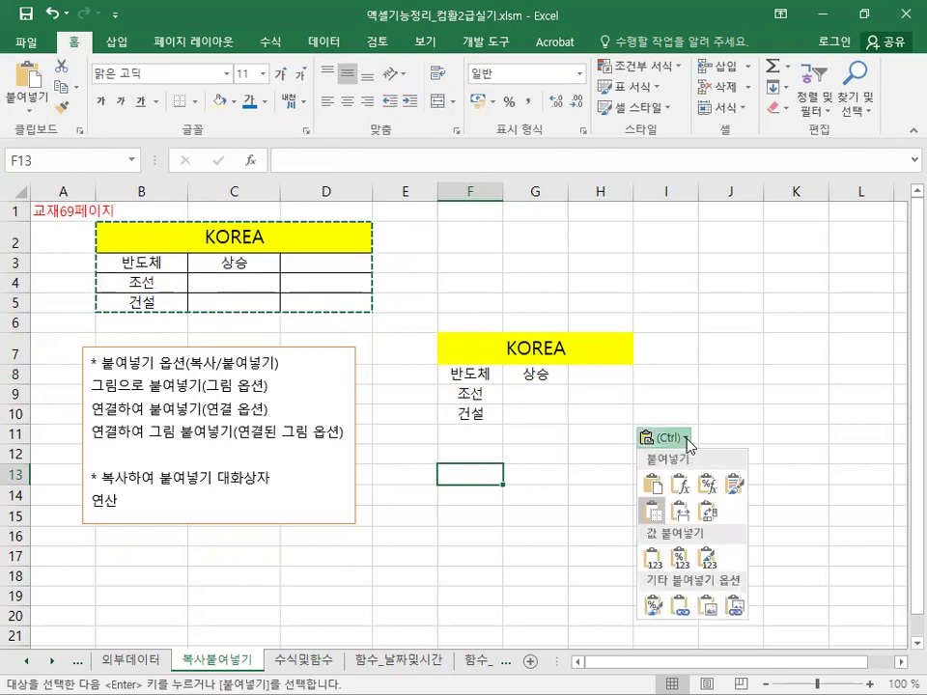
pyautogui.click(682, 518)
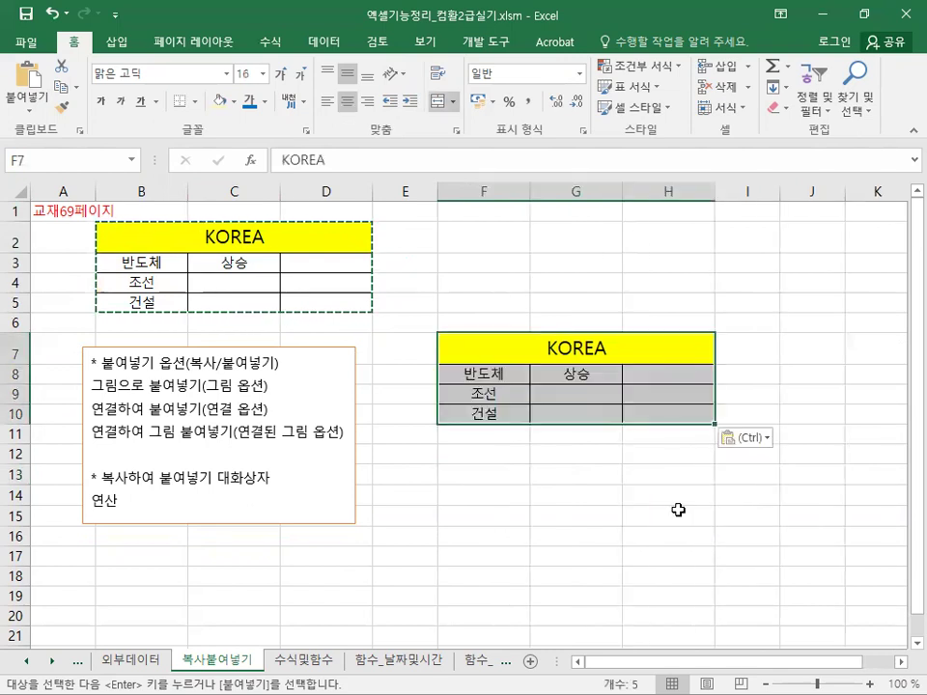
pyautogui.click(656, 450)
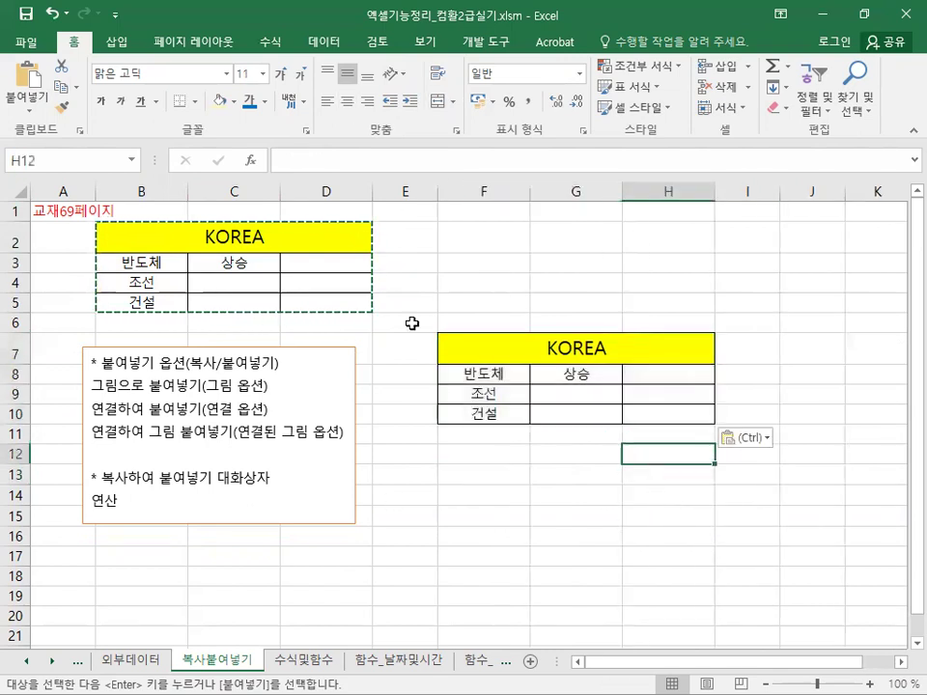
# Switch the pasted KOREA table at F7 to the Transpose paste option and after that to values only
pyautogui.click(763, 438)
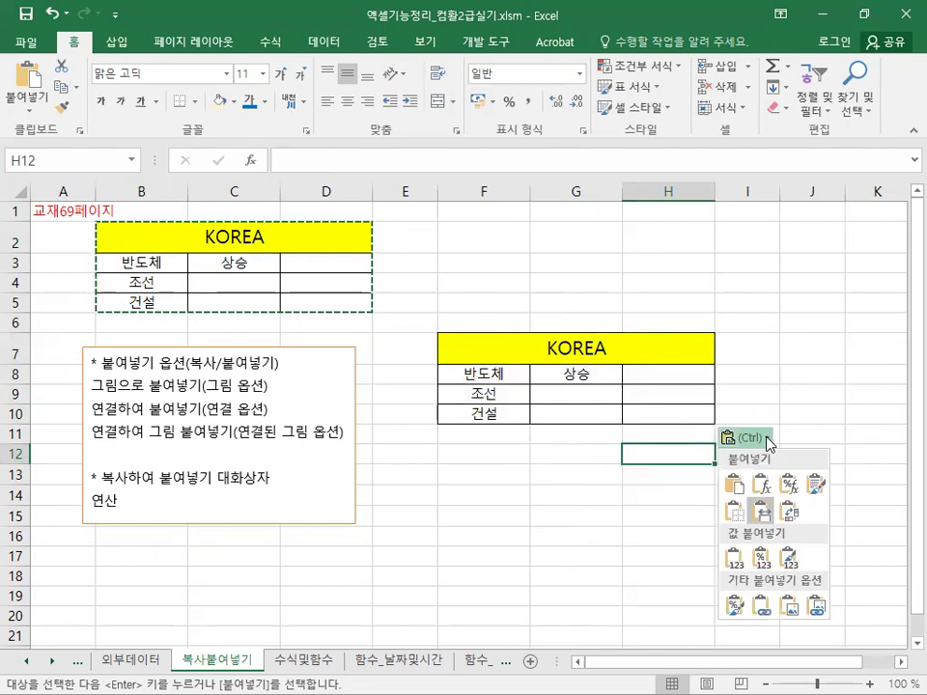
pyautogui.click(787, 522)
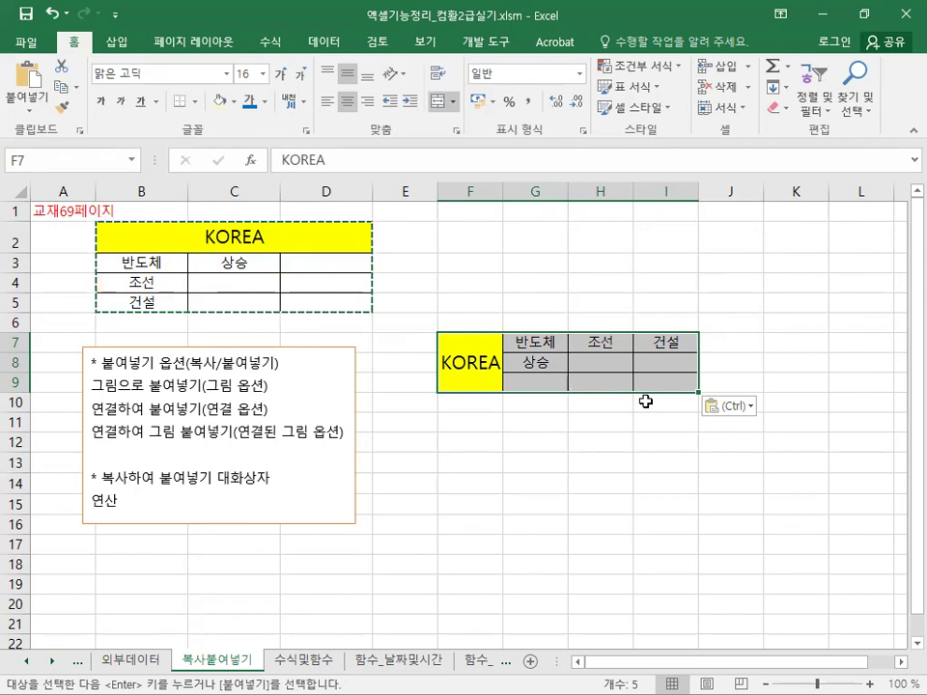
pyautogui.click(715, 407)
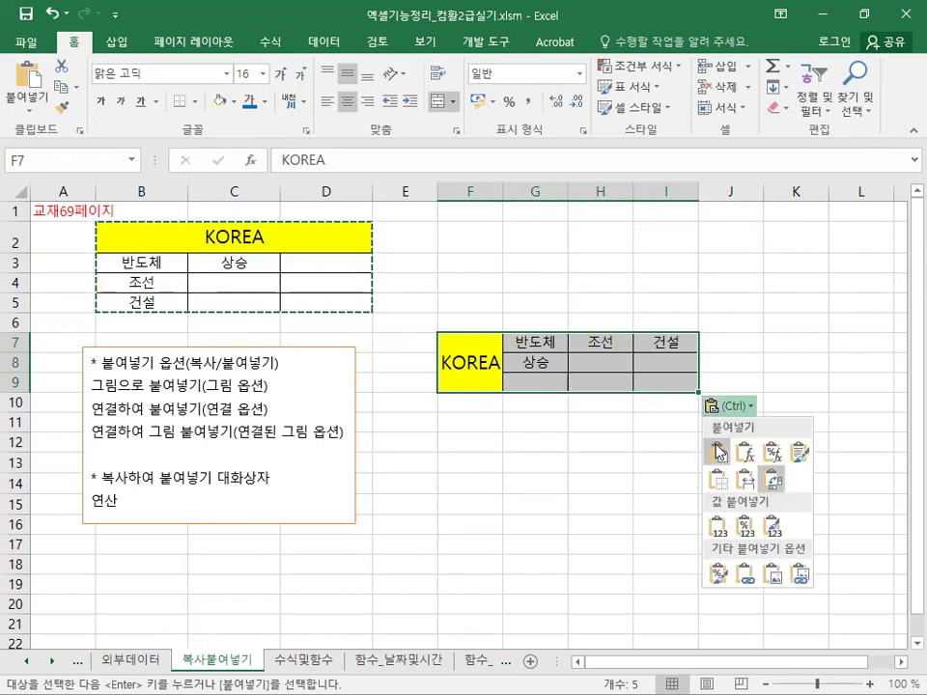
pyautogui.click(717, 529)
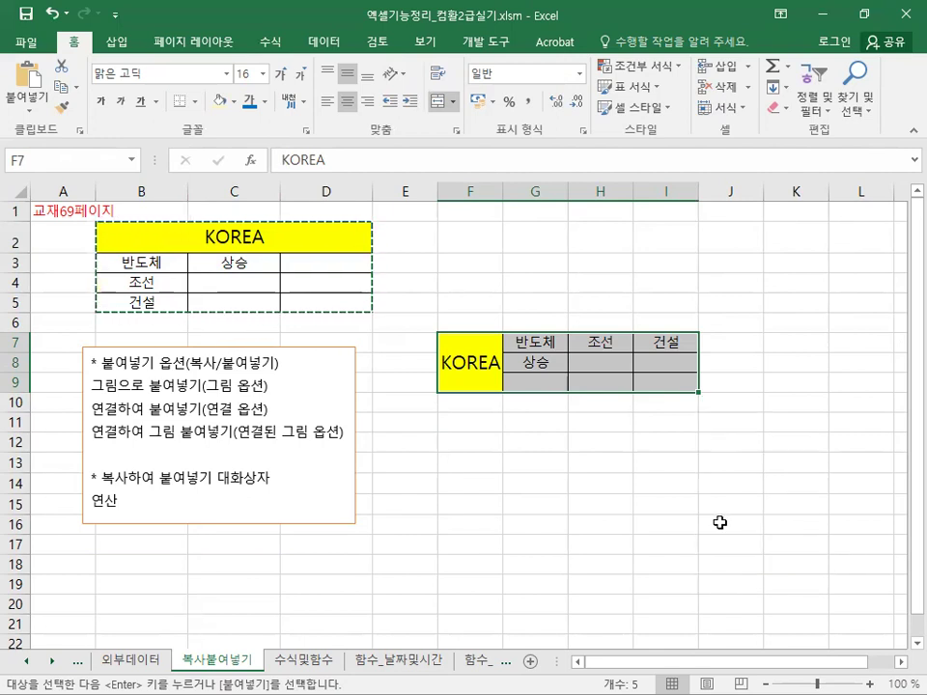
pyautogui.click(534, 462)
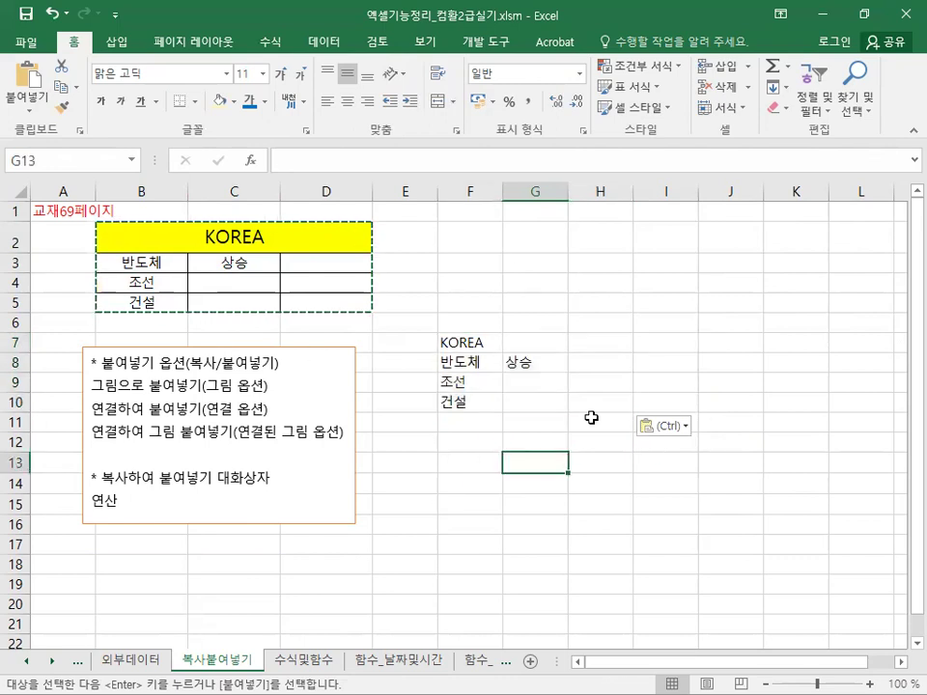
# Switch the pasted table at F7 to the formatting-only paste option
pyautogui.click(685, 434)
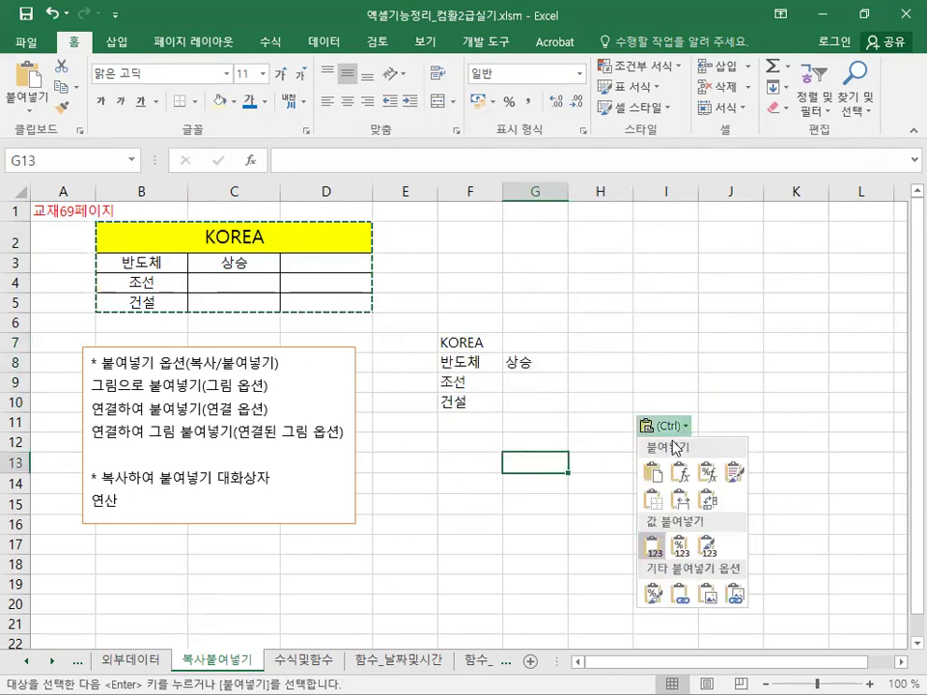
pyautogui.click(650, 595)
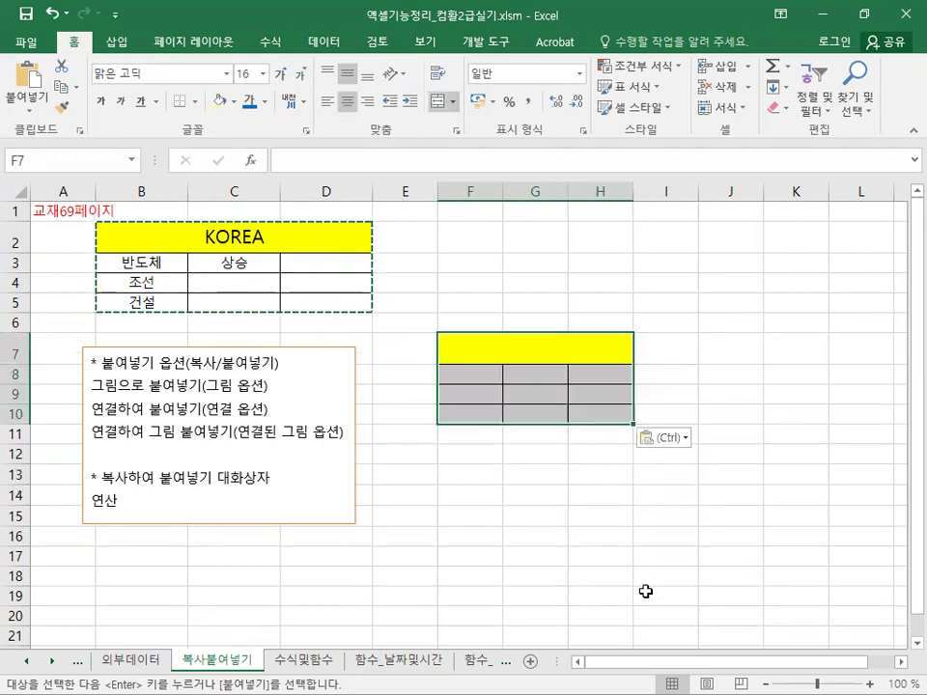
pyautogui.click(572, 556)
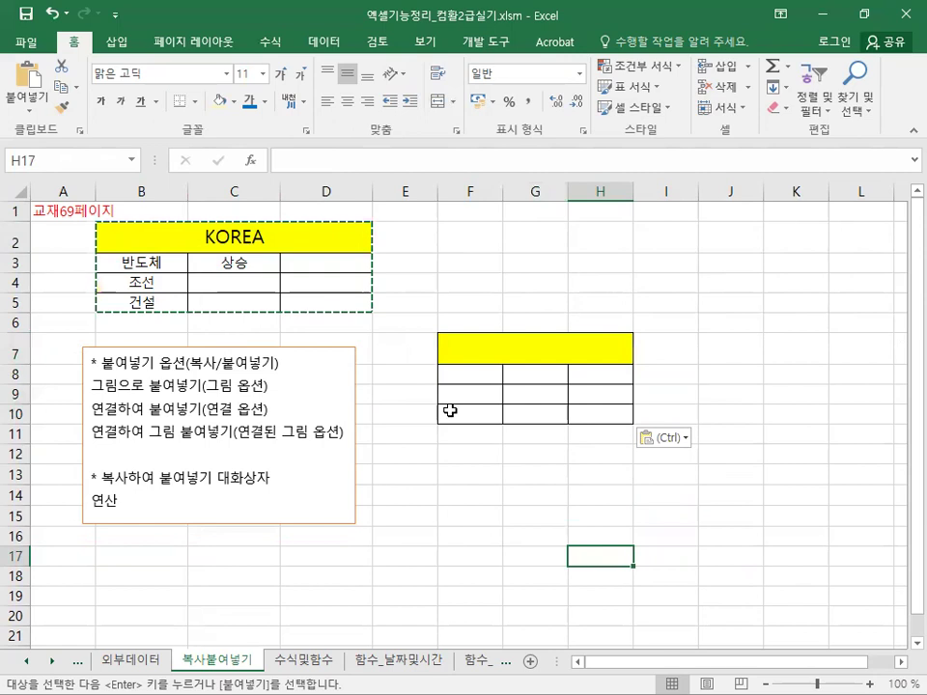
# Switch the pasted table at F7 to the Paste Link option and inspect the linked formulas in F7 and G9
pyautogui.click(678, 438)
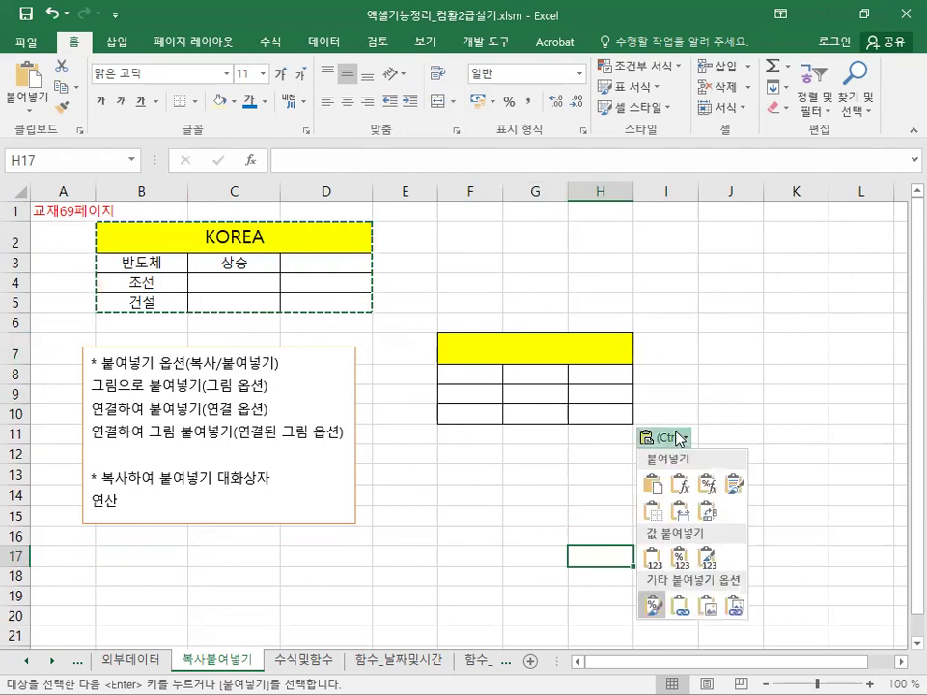
pyautogui.click(673, 608)
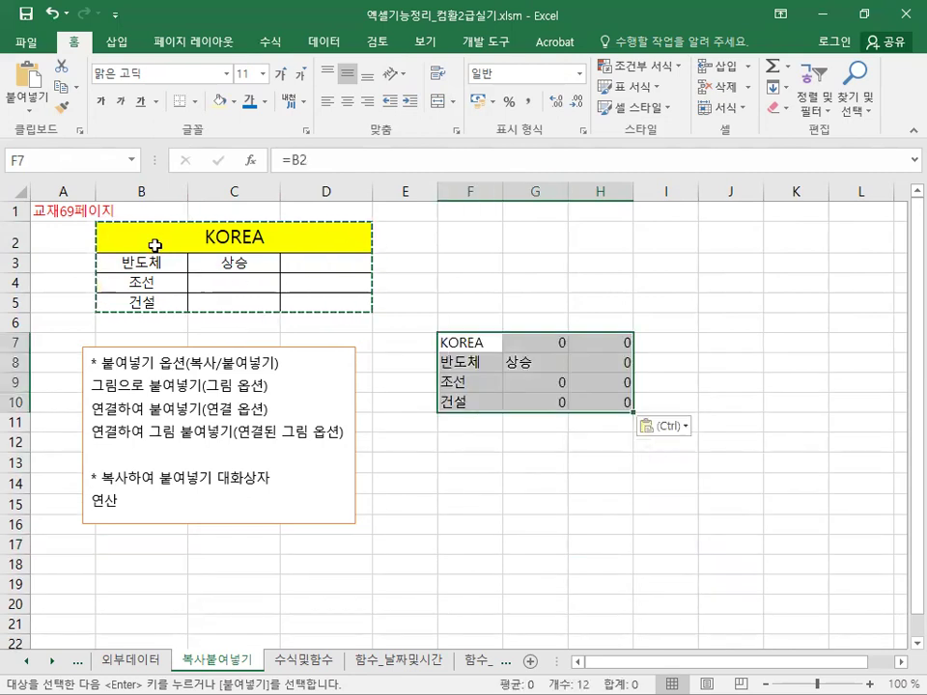
pyautogui.click(461, 340)
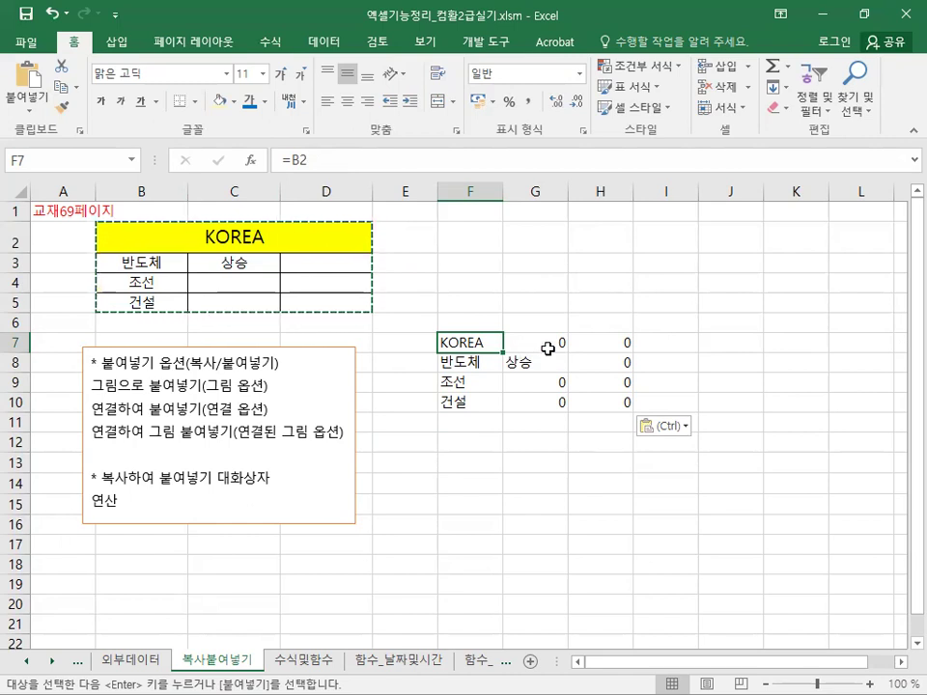
pyautogui.click(533, 386)
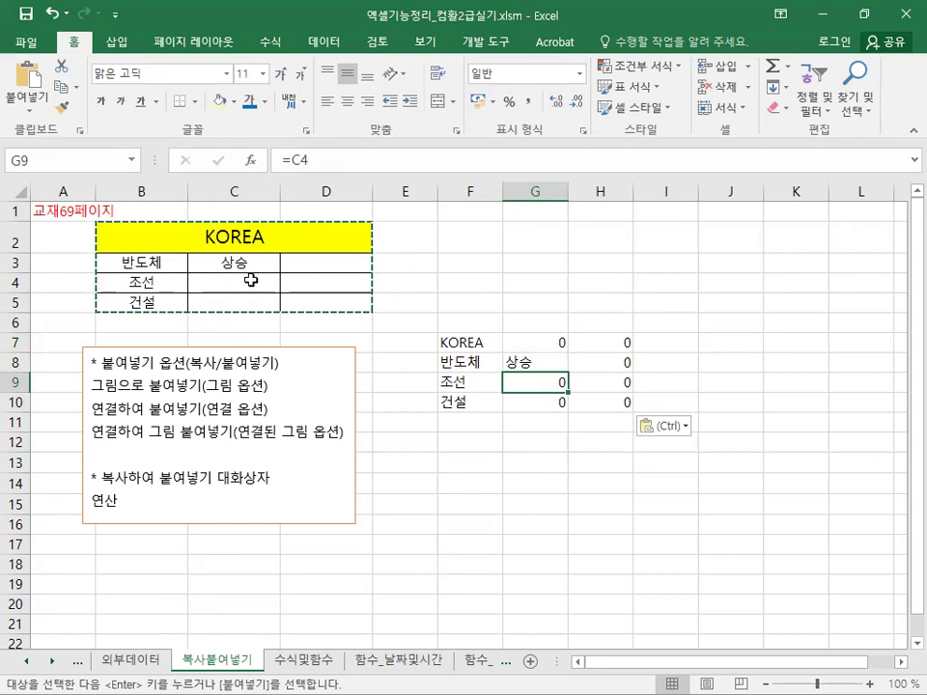
# Switch the pasted KOREA table at F7 to the Picture paste option
pyautogui.click(673, 426)
pyautogui.click(673, 427)
pyautogui.click(673, 427)
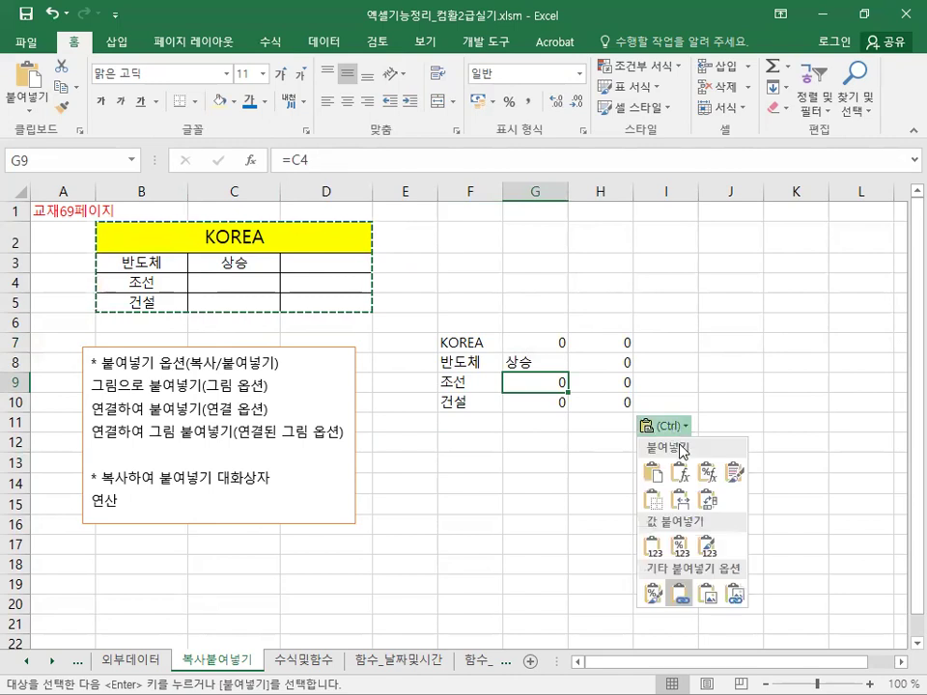
pyautogui.click(711, 596)
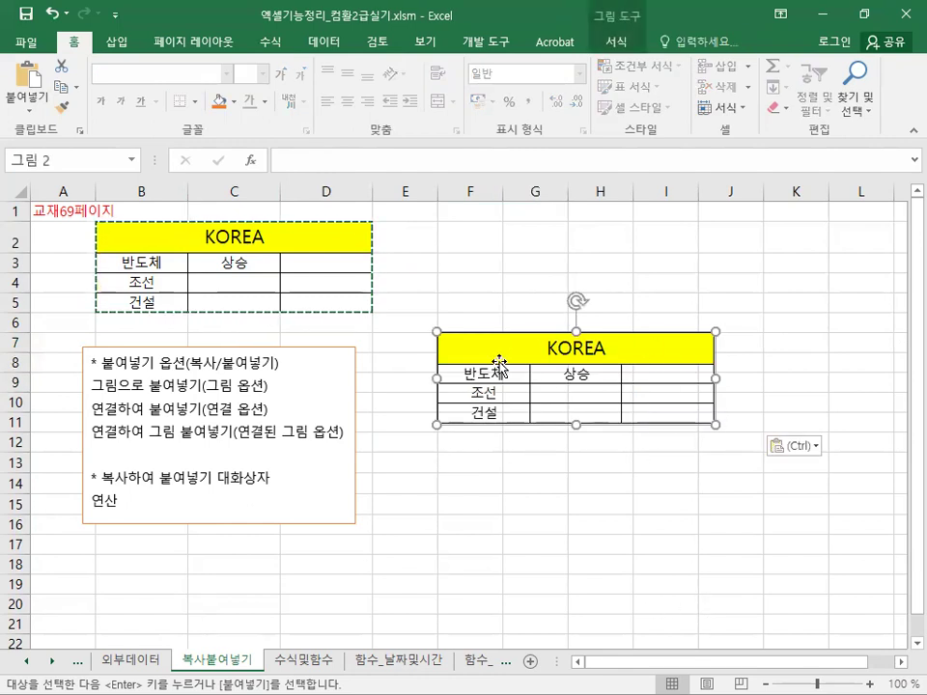
# Switch the pasted KOREA table picture to the Linked Picture (연결된 그림) paste option and select the source heading in B2
pyautogui.click(808, 448)
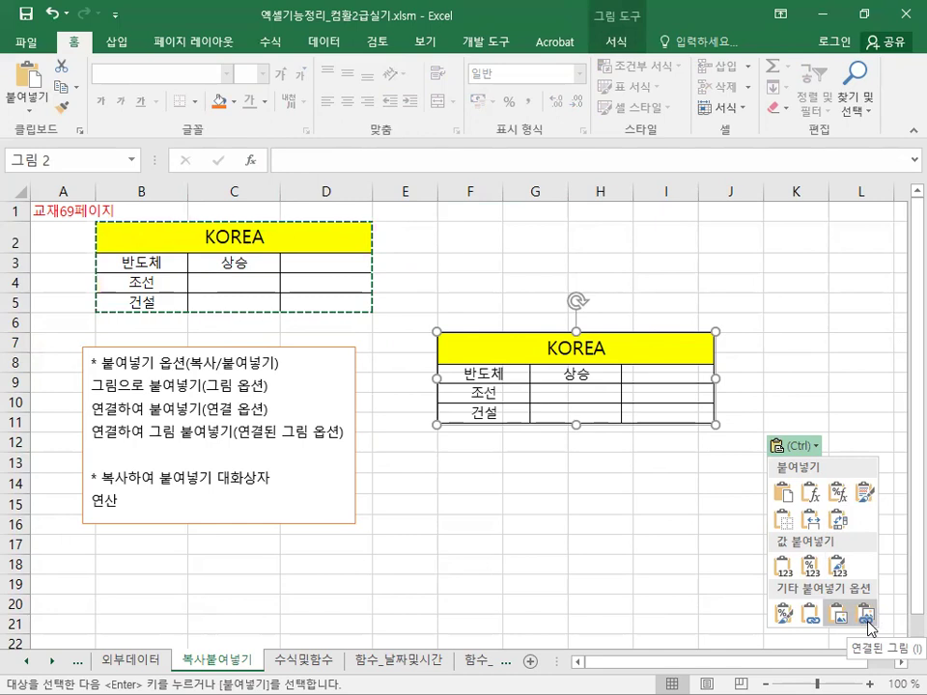
pyautogui.click(866, 615)
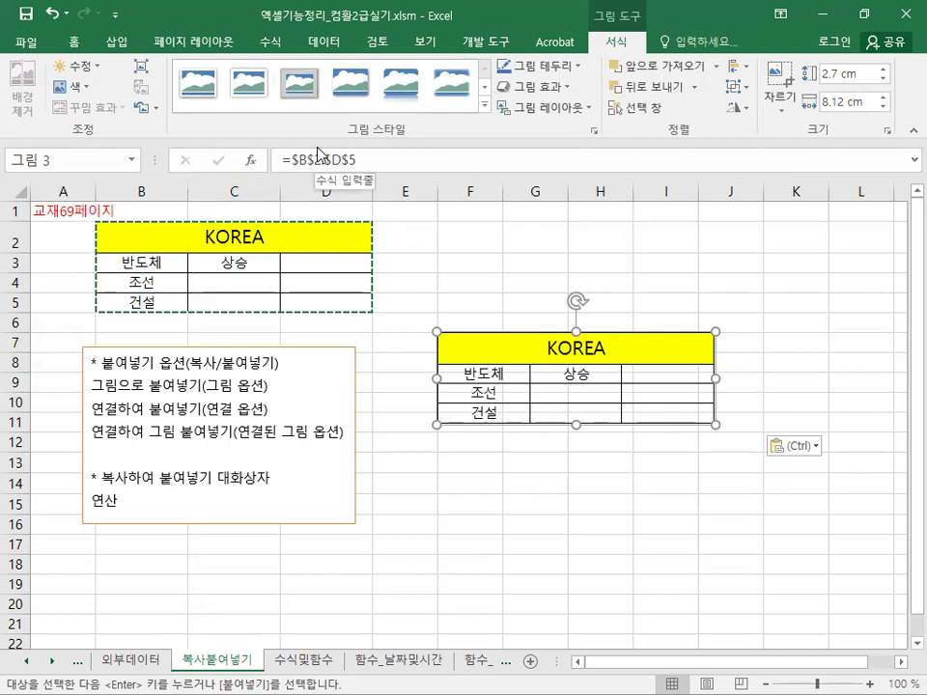
pyautogui.click(271, 234)
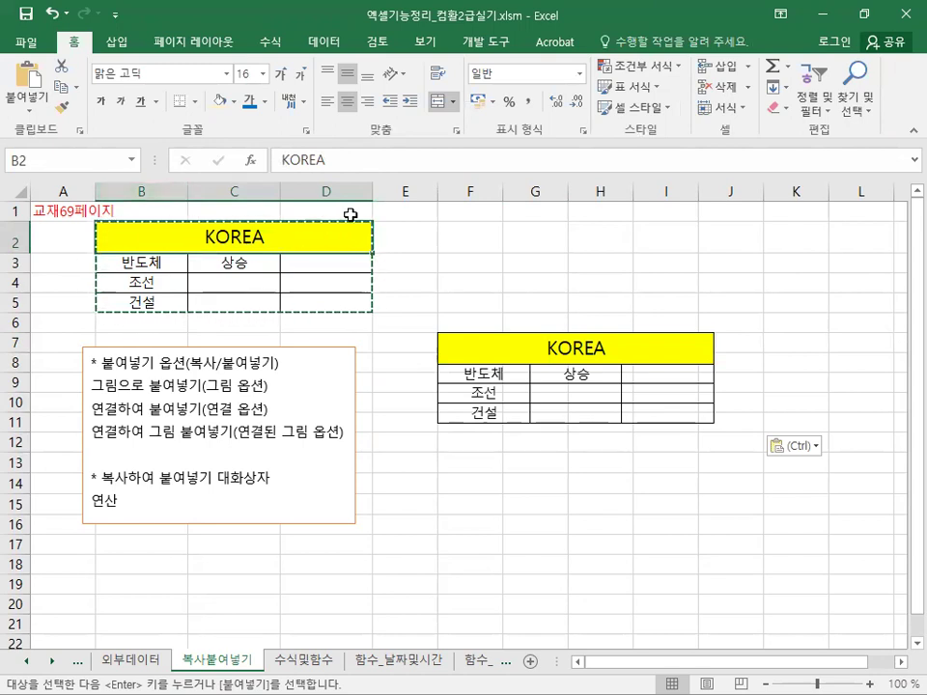
# Paste the copied KOREA table as a normal copy at cell F2
pyautogui.click(471, 242)
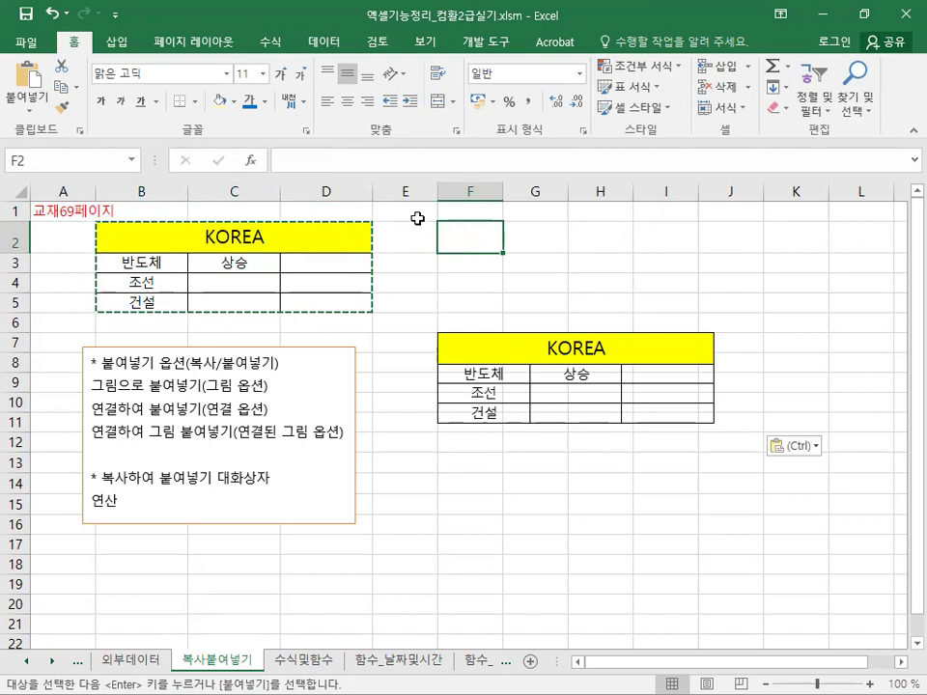
pyautogui.click(34, 87)
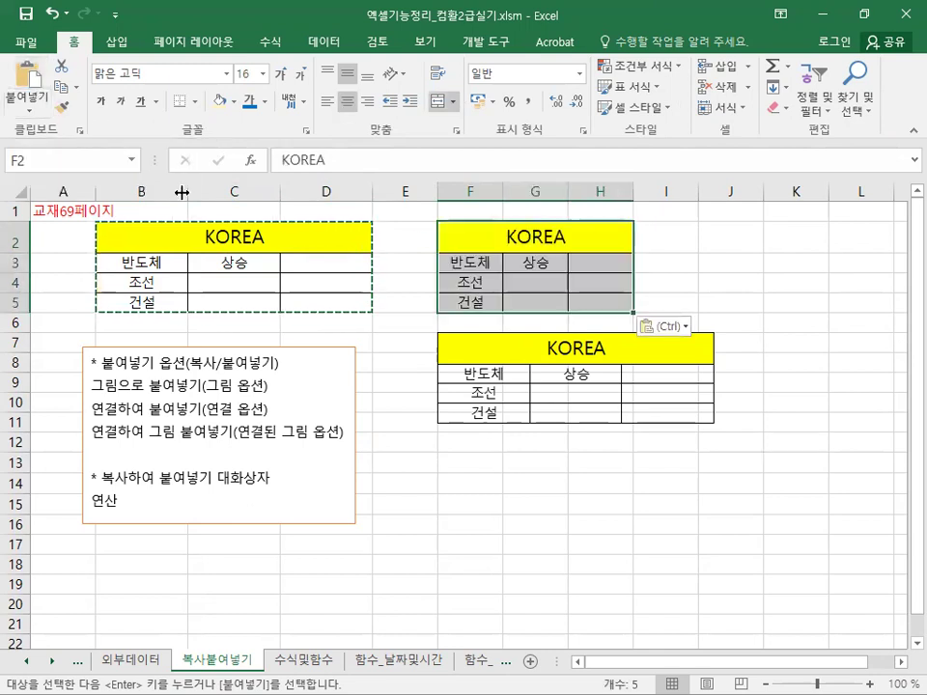
# Change the source table's heading in merged cell B2 to "한국" to test the linked picture
pyautogui.click(232, 247)
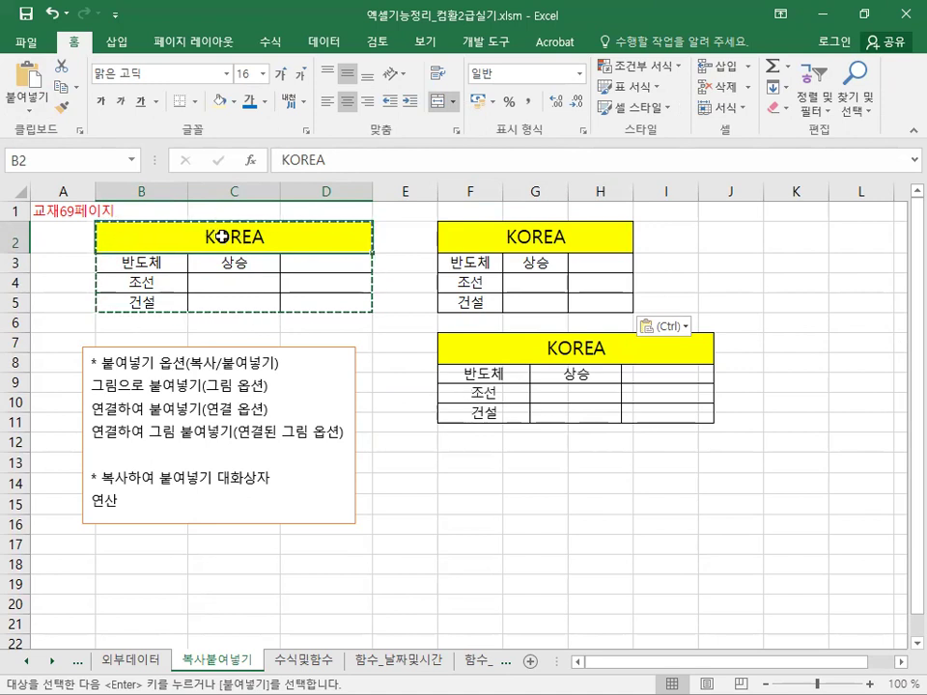
pyautogui.write('하')
pyautogui.write('국')
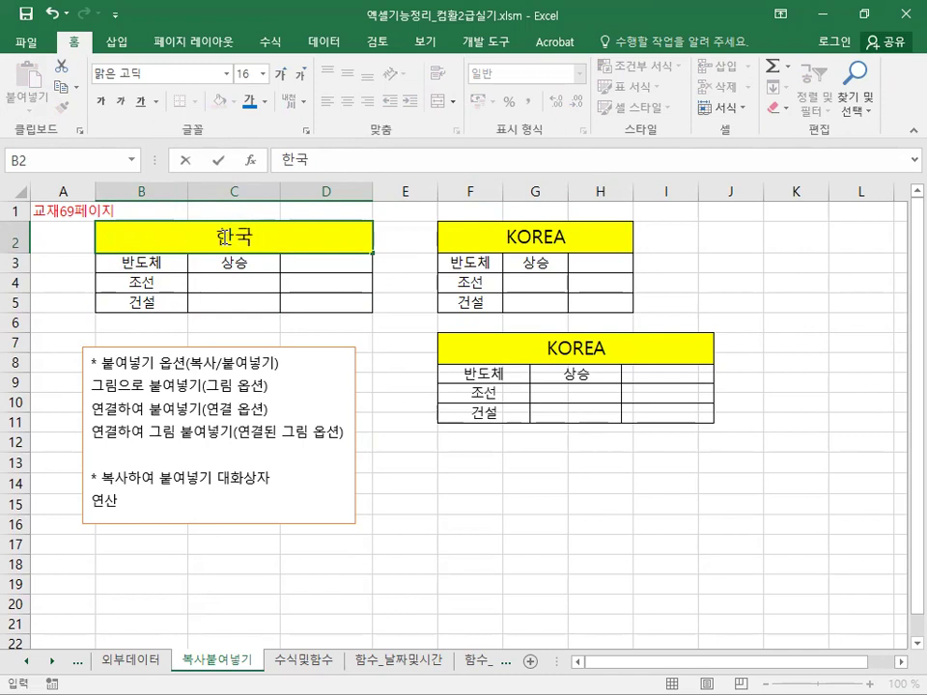
pyautogui.press('Return')
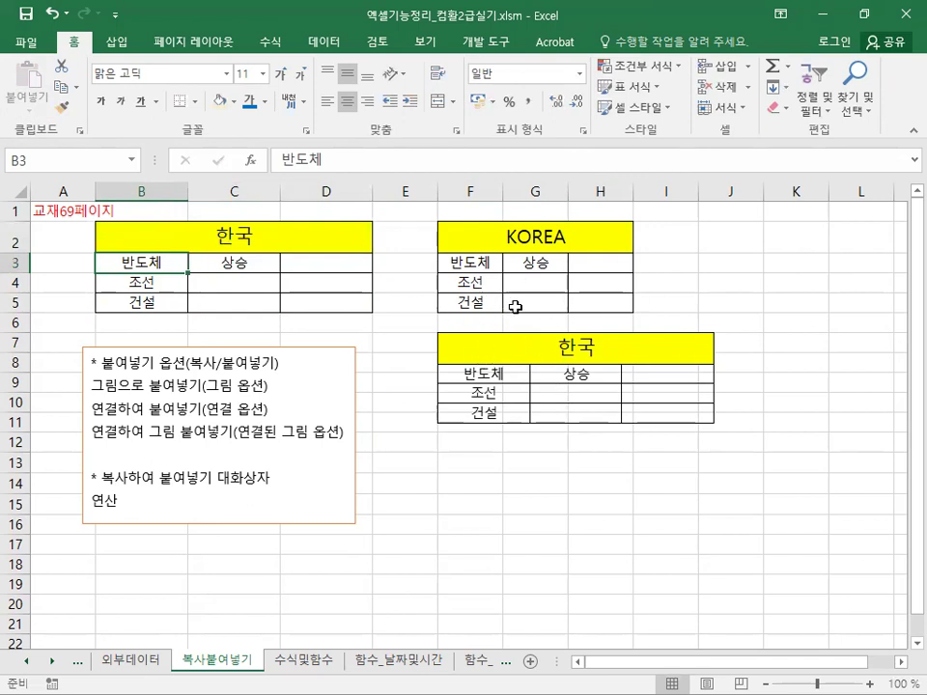
# Change the source table's heading in B2 back to "KOREA"
pyautogui.click(234, 245)
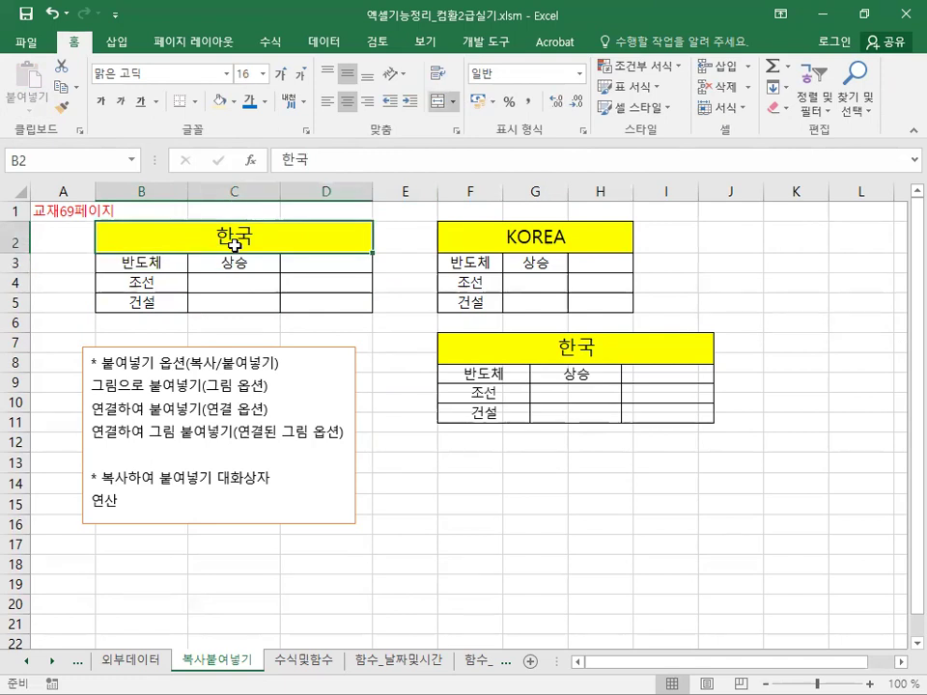
pyautogui.write('ㅏ')
pyautogui.press('BackSpace')
pyautogui.press('Hangul')
pyautogui.write('KOREA')
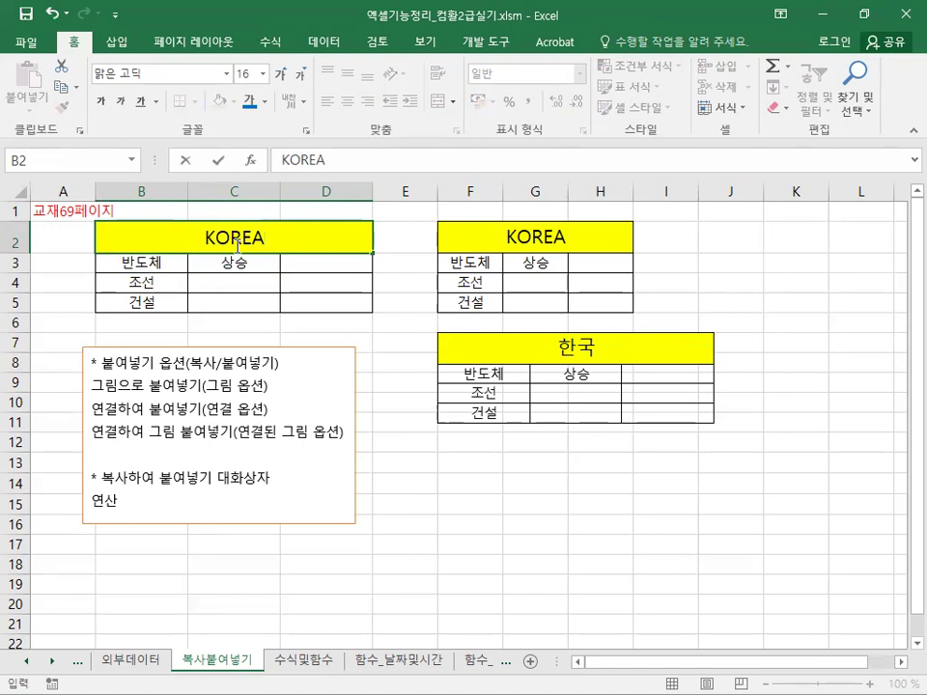
pyautogui.press('Return')
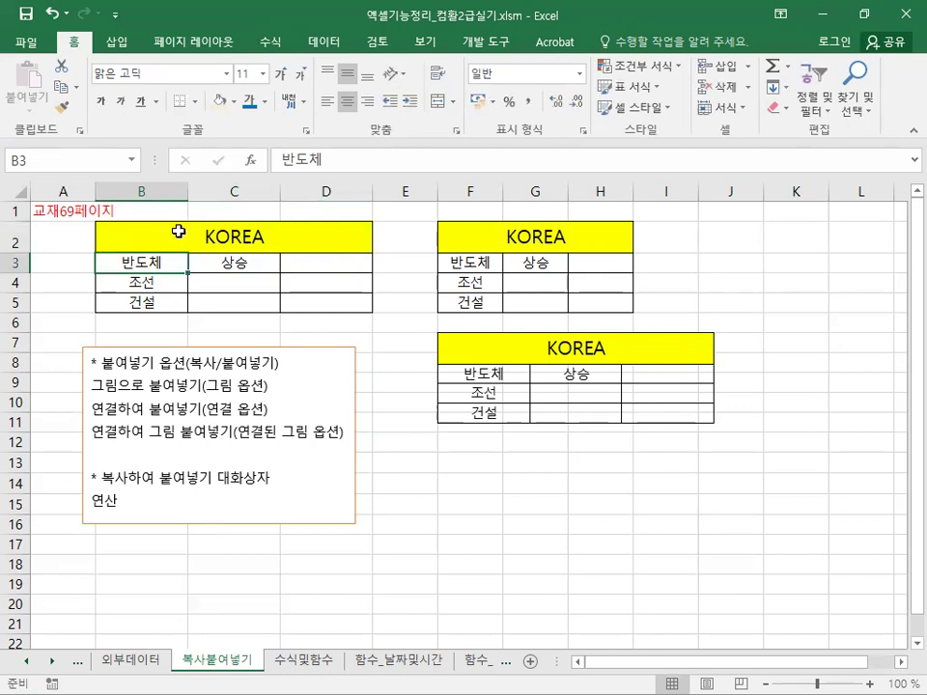
# Copy the KOREA table in B2:D5 again and paste it at cell K7 with the standard Paste option
pyautogui.moveTo(160, 245); pyautogui.dragTo(273, 301)
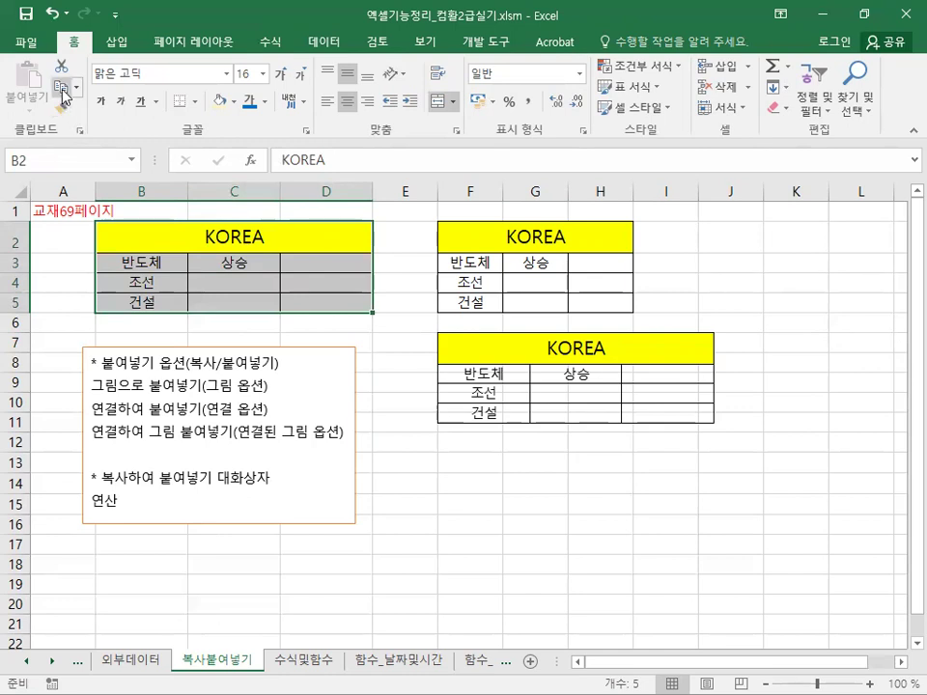
pyautogui.moveTo(183, 232); pyautogui.dragTo(262, 302)
pyautogui.click(59, 92)
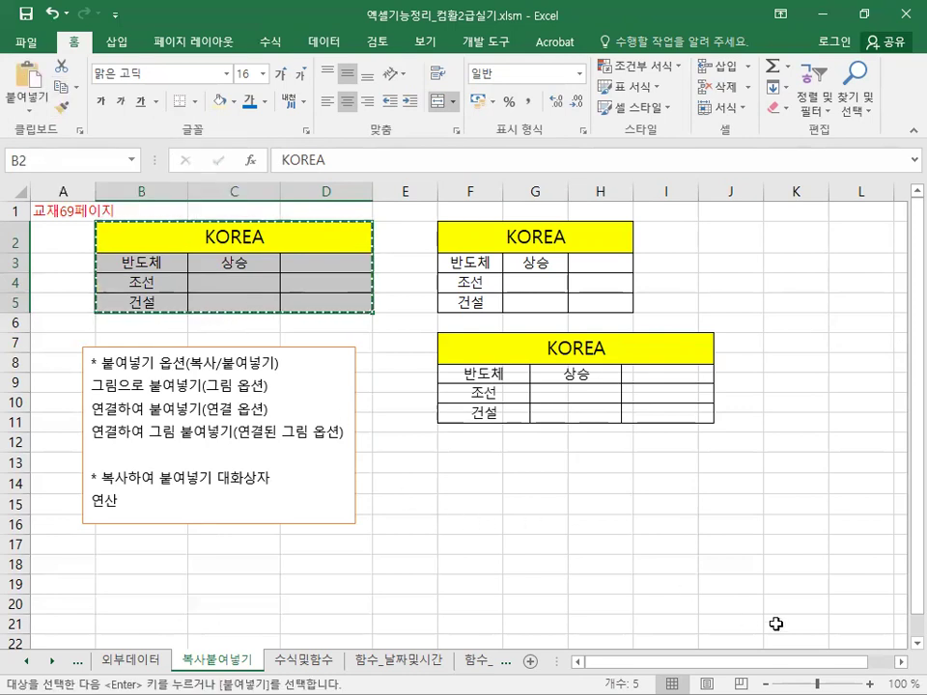
pyautogui.click(900, 663)
pyautogui.click(900, 662)
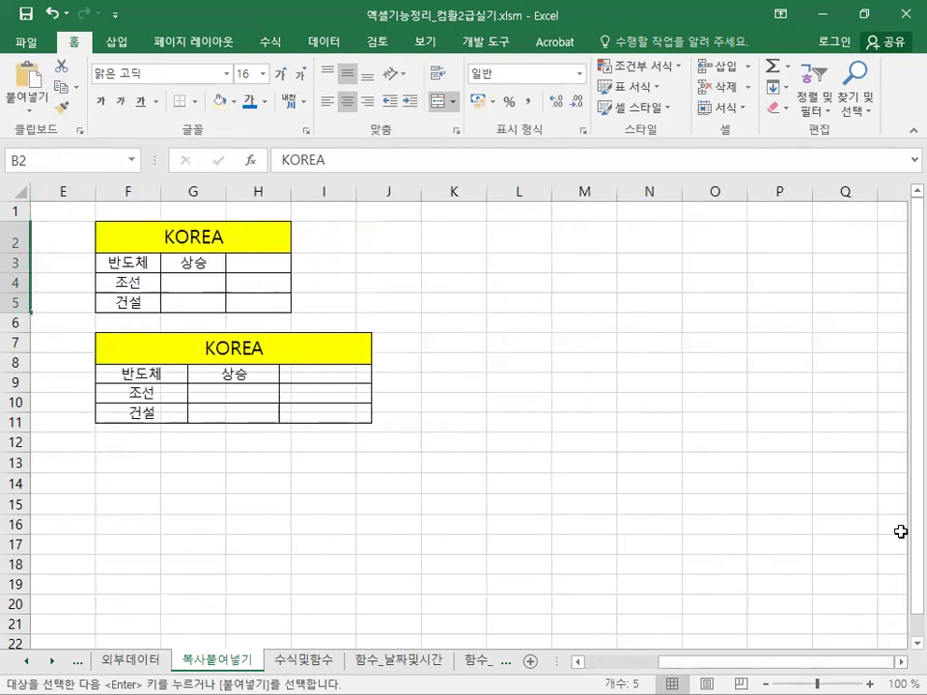
pyautogui.click(450, 345)
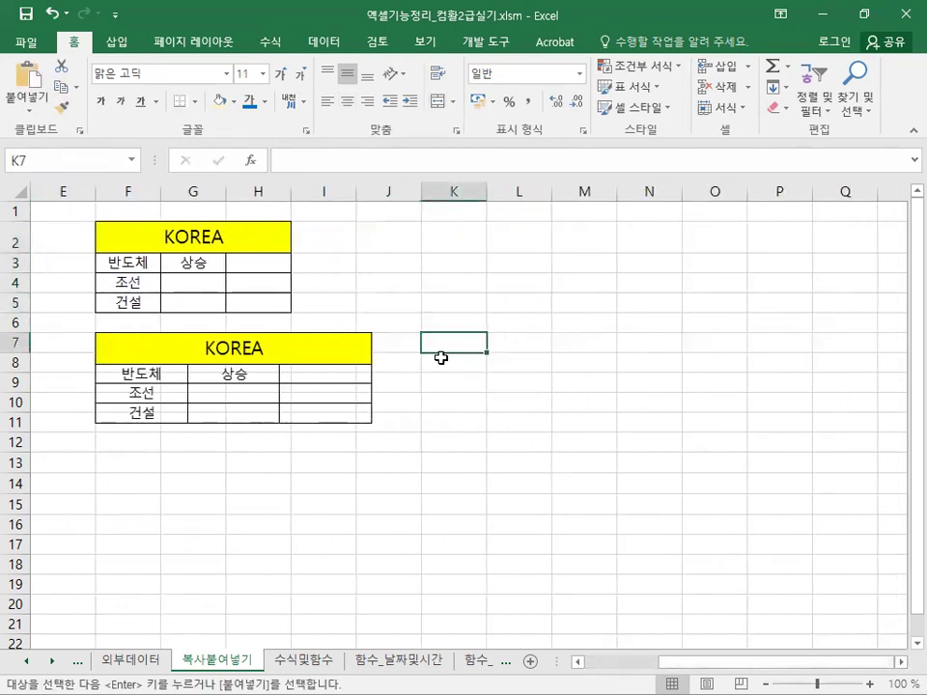
pyautogui.click(30, 114)
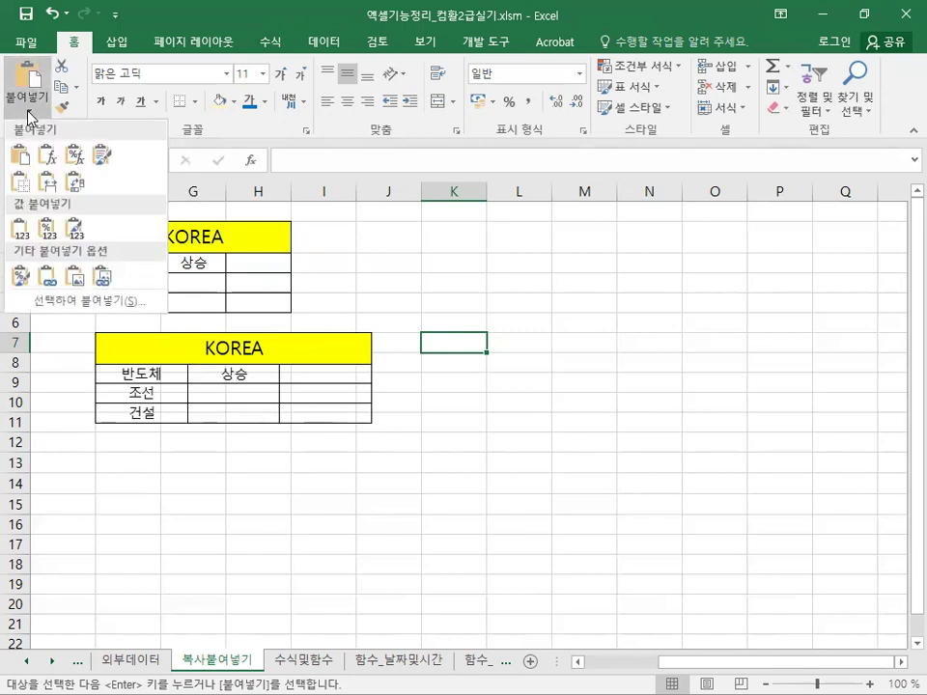
pyautogui.click(21, 159)
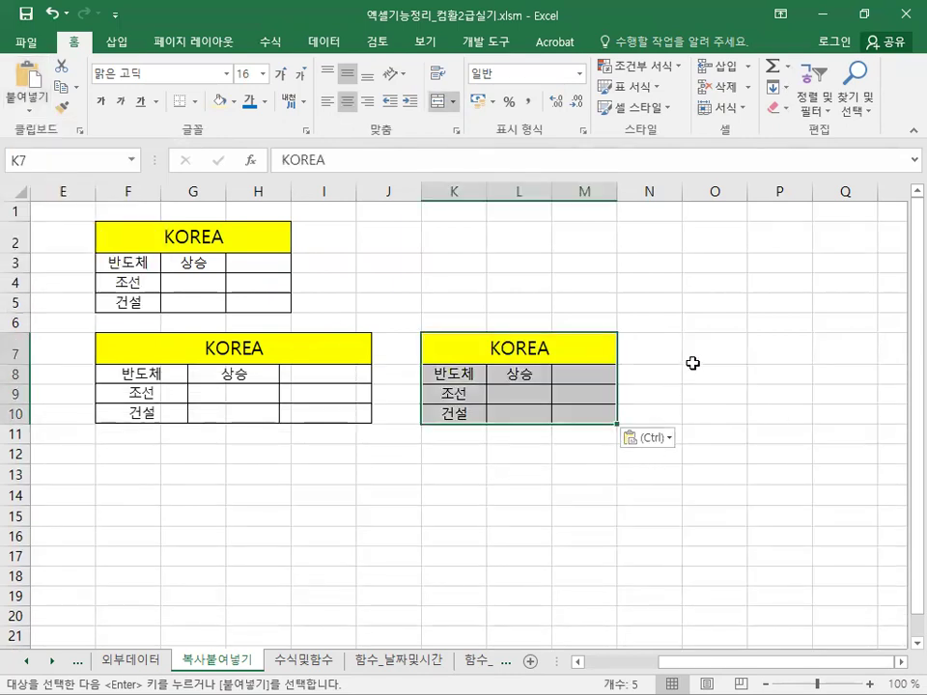
# Paste the copied KOREA table at cell O8 with the No Borders (테두리 없음) option
pyautogui.click(708, 380)
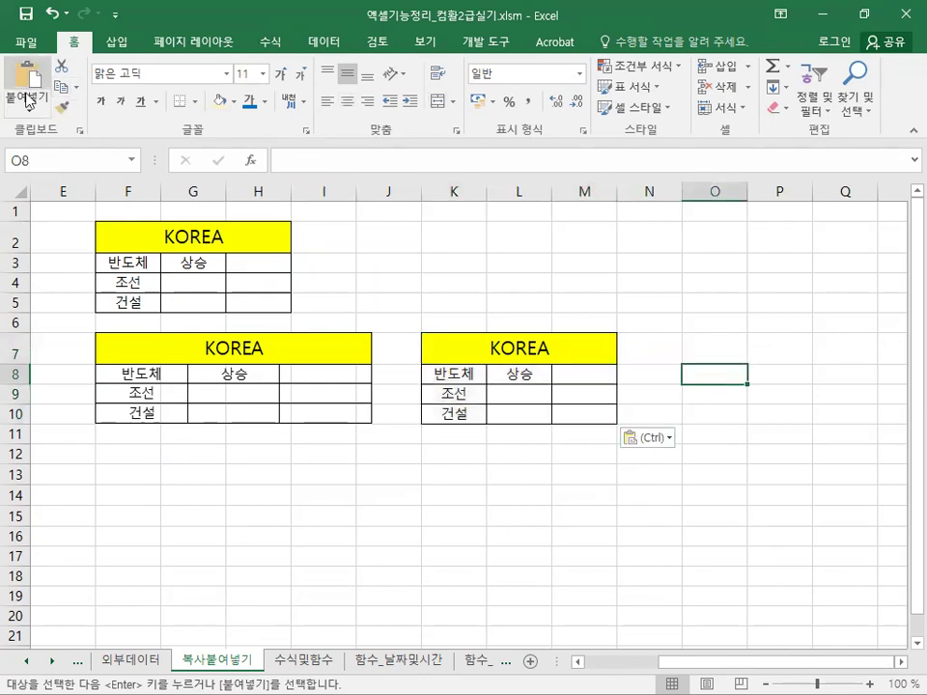
pyautogui.click(31, 114)
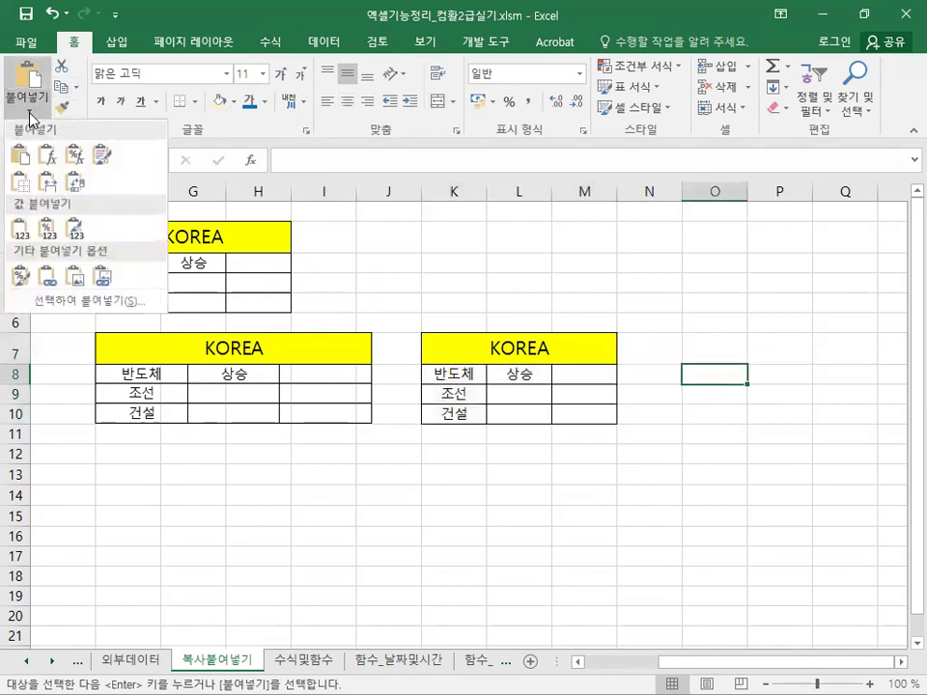
pyautogui.click(26, 192)
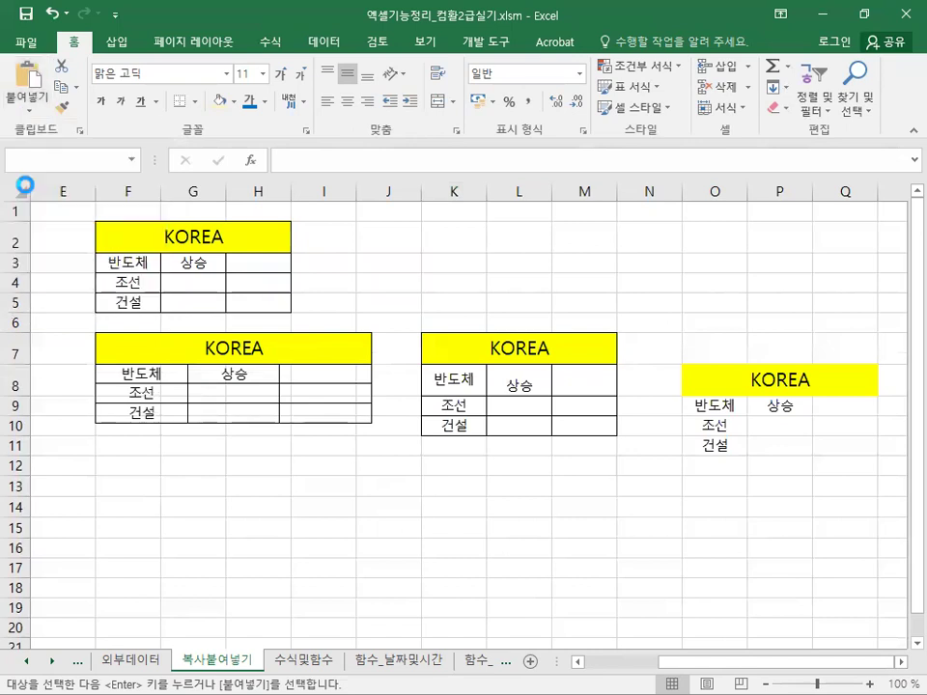
pyautogui.click(900, 662)
pyautogui.click(900, 662)
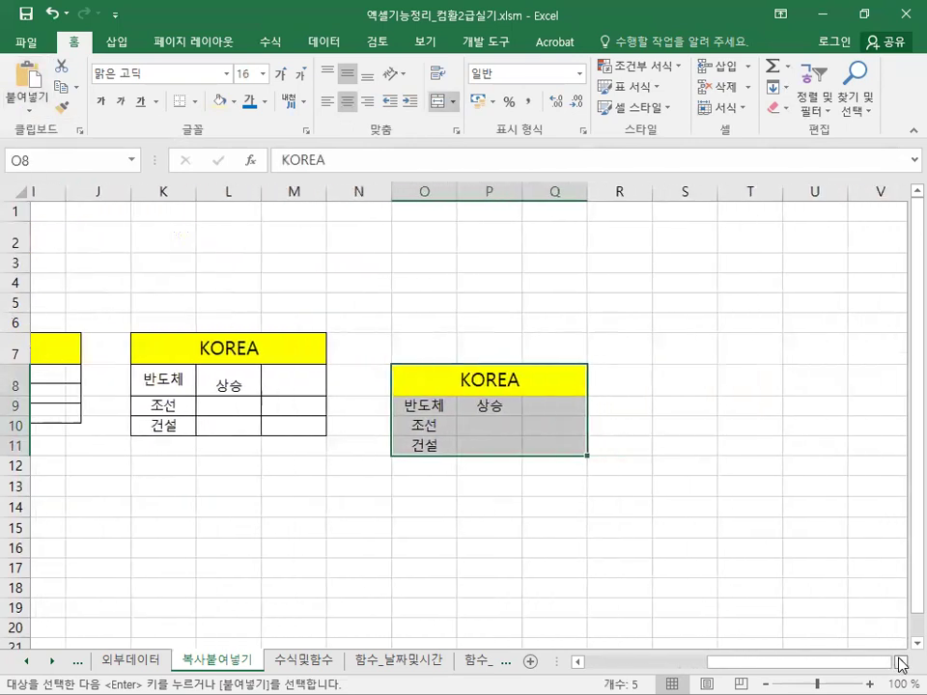
# Paste the copied KOREA table at cell S9 with the Keep Source Column Widths (원본 열 너비 유지) option
pyautogui.click(584, 409)
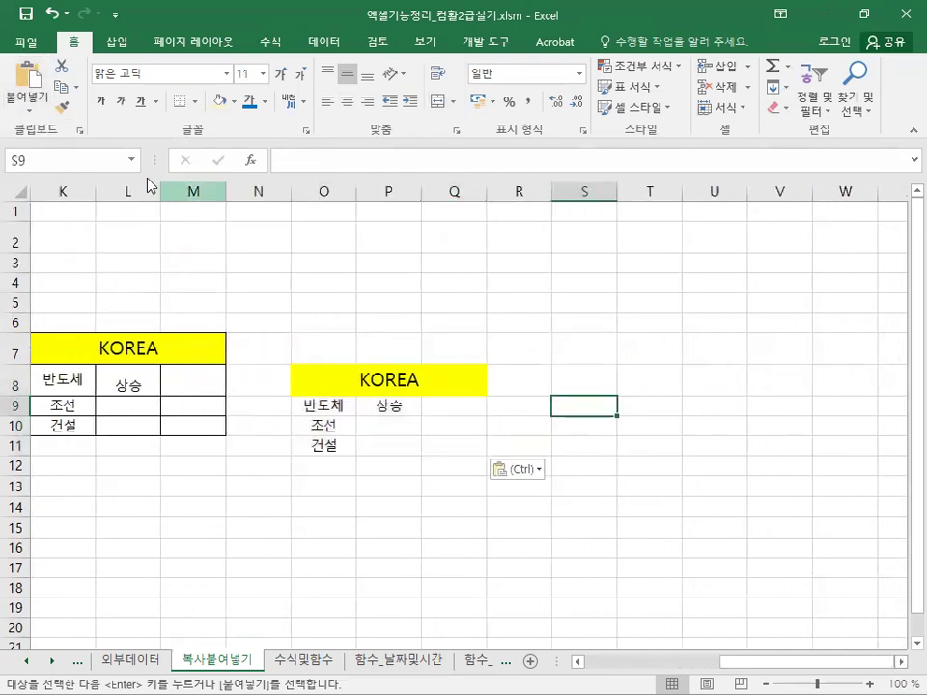
pyautogui.click(25, 102)
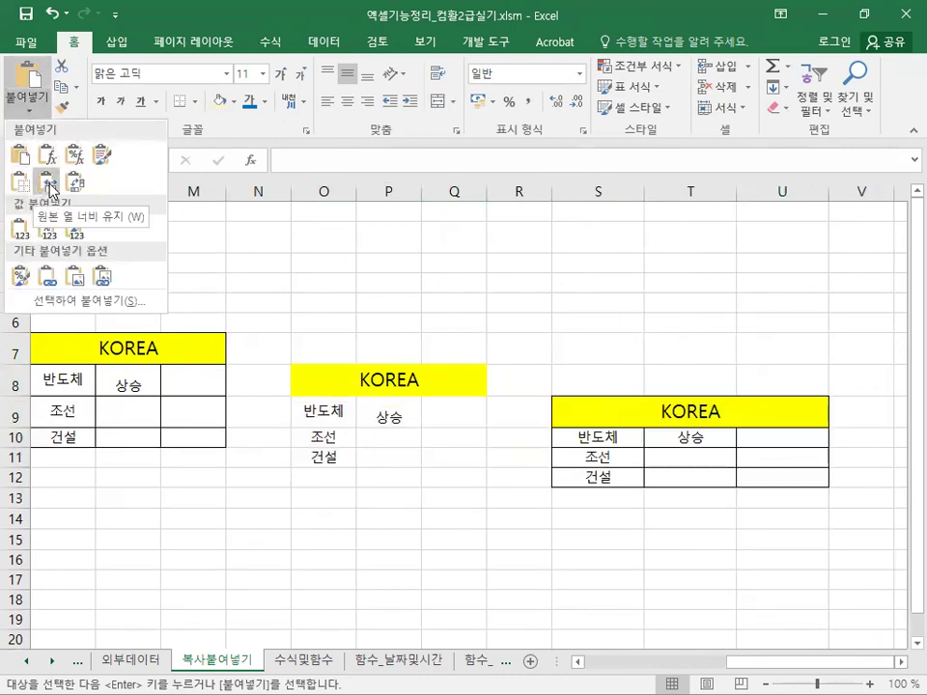
pyautogui.click(49, 189)
# Paste the copied KOREA table at cell W10 with the Transpose option so rows and columns are swapped
pyautogui.moveTo(842, 663); pyautogui.dragTo(618, 666)
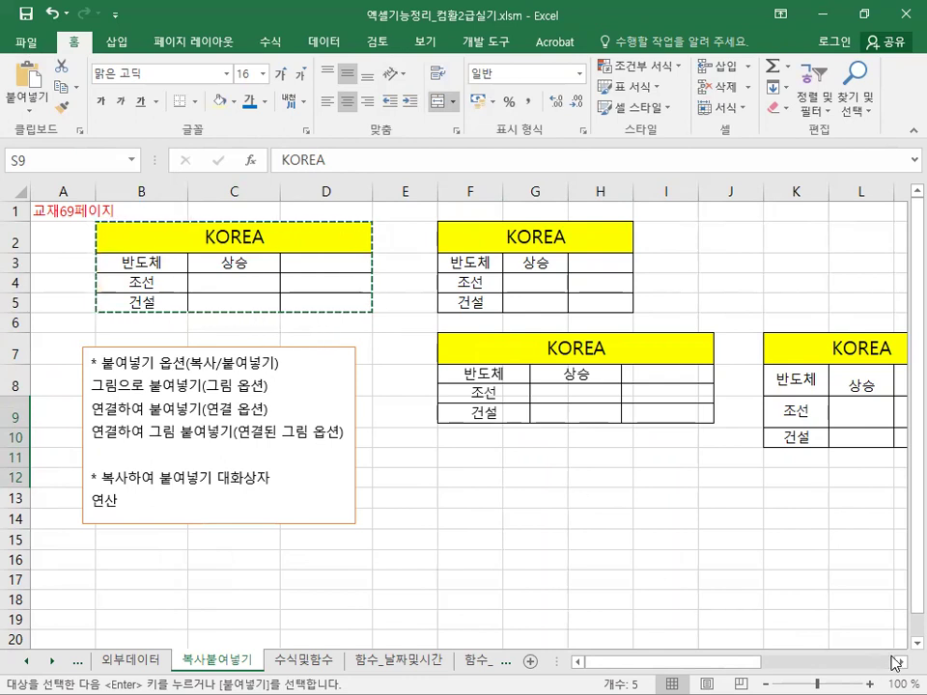
pyautogui.moveTo(901, 664); pyautogui.dragTo(901, 664)
pyautogui.click(534, 437)
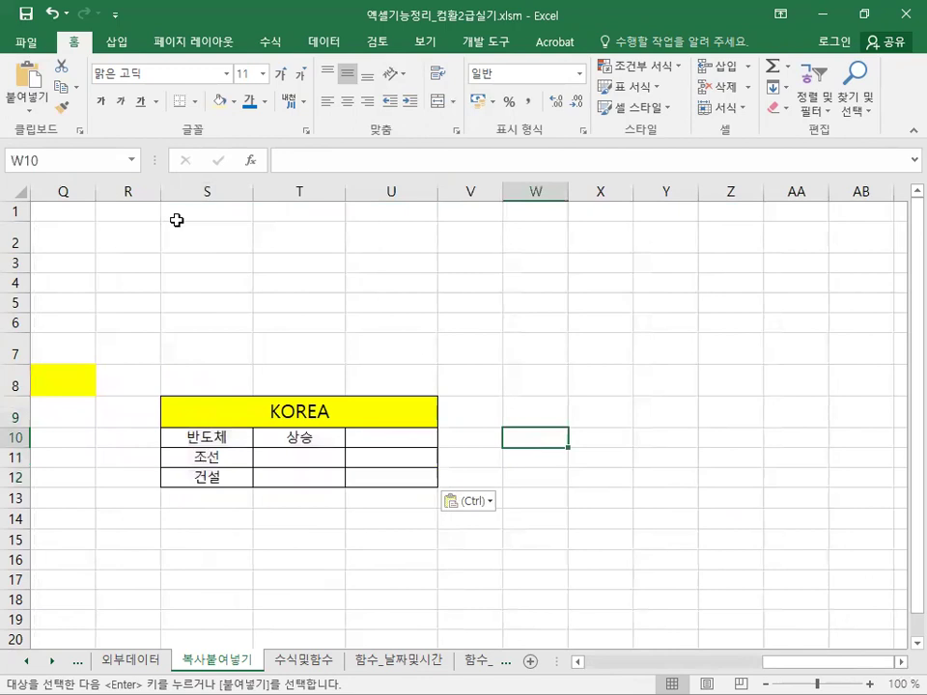
pyautogui.click(33, 106)
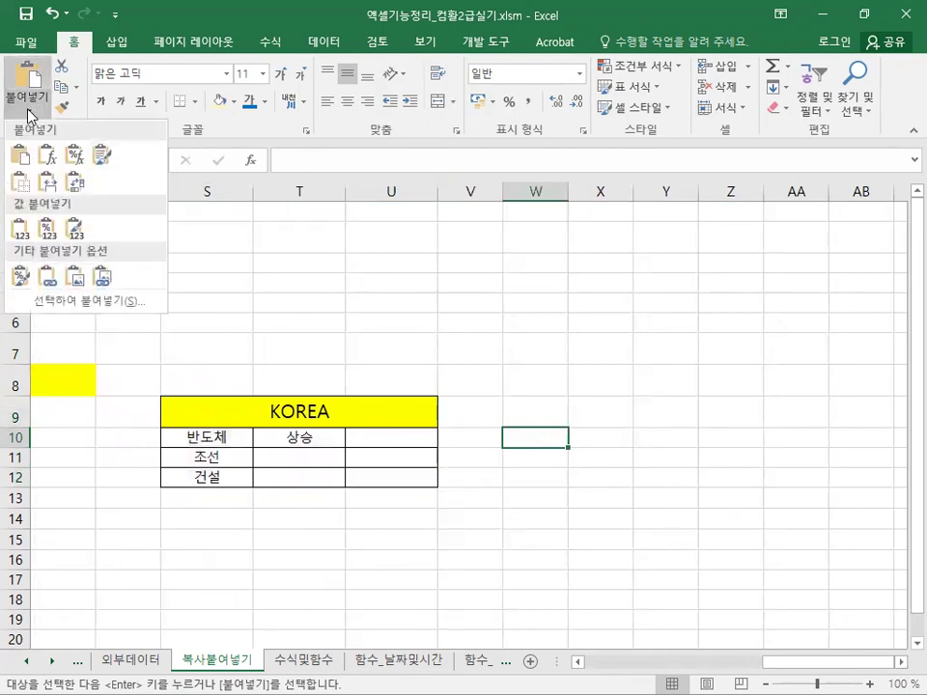
pyautogui.click(77, 194)
# Paste only the values of the copied KOREA table at cell AB11
pyautogui.click(900, 662)
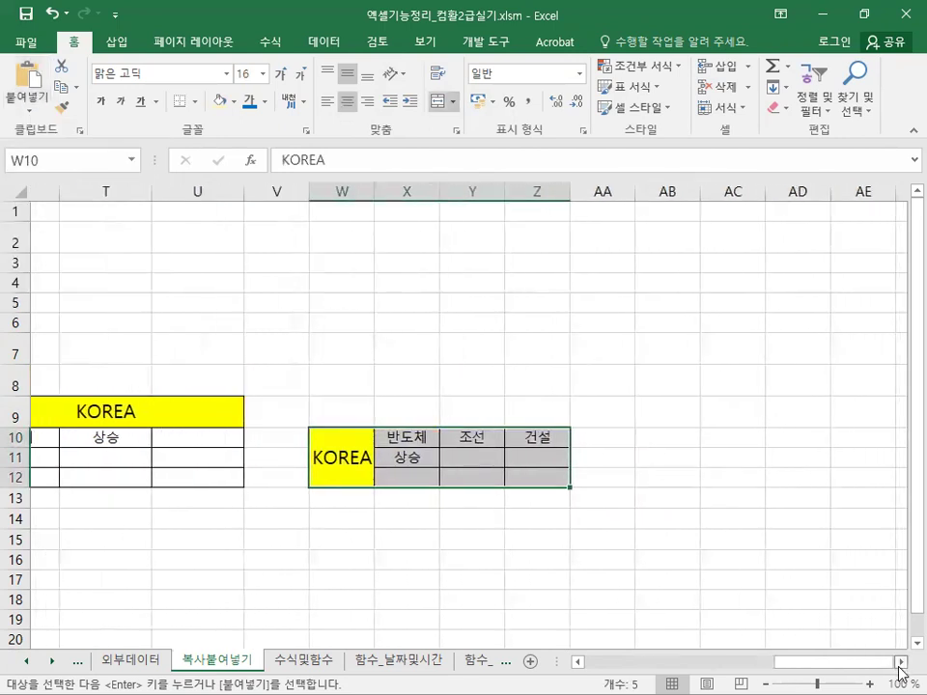
pyautogui.click(900, 662)
pyautogui.click(450, 458)
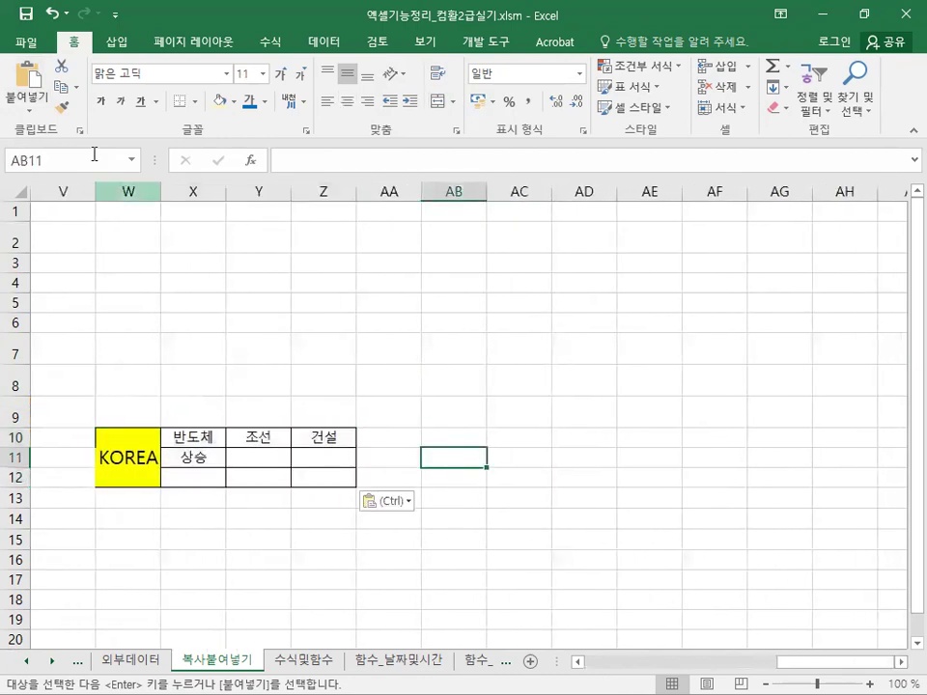
pyautogui.click(27, 102)
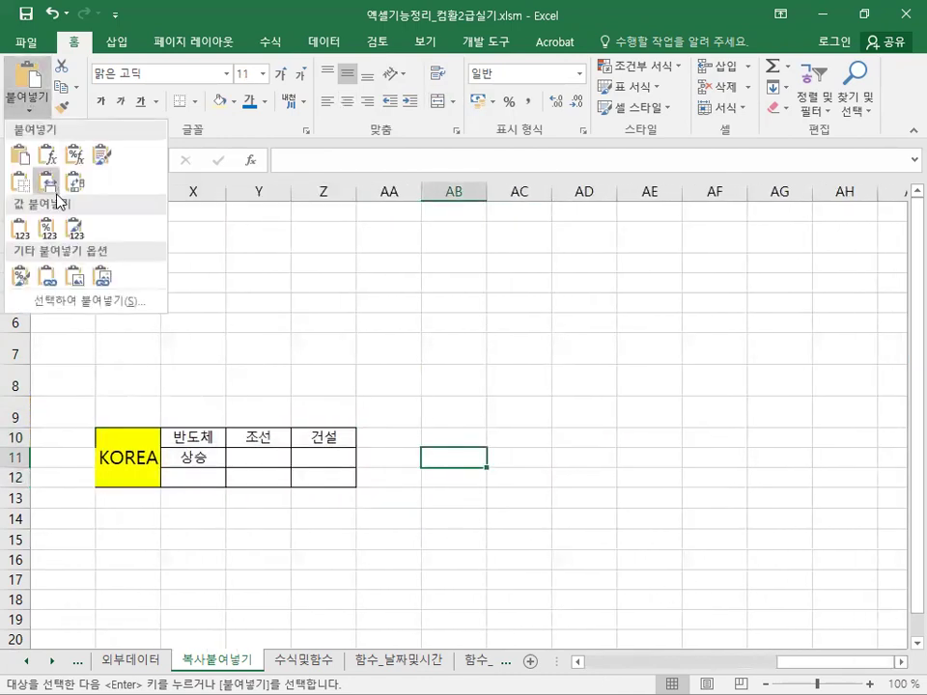
pyautogui.click(17, 235)
# Paste only the formatting of the copied KOREA table at cell AF12
pyautogui.click(704, 482)
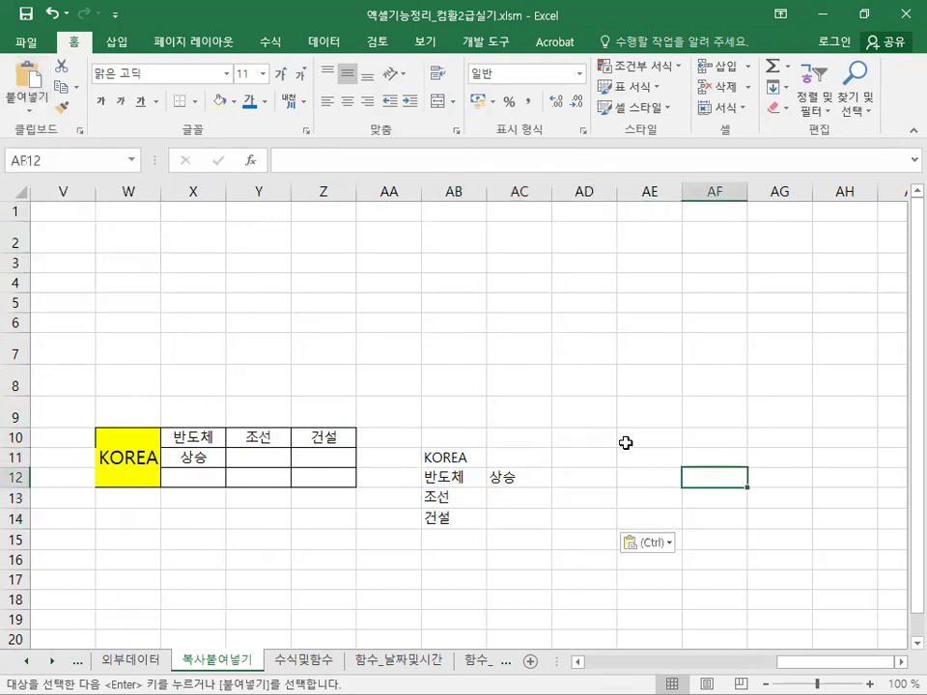
pyautogui.click(900, 663)
pyautogui.click(900, 662)
pyautogui.scroll(-3, 525, 503)
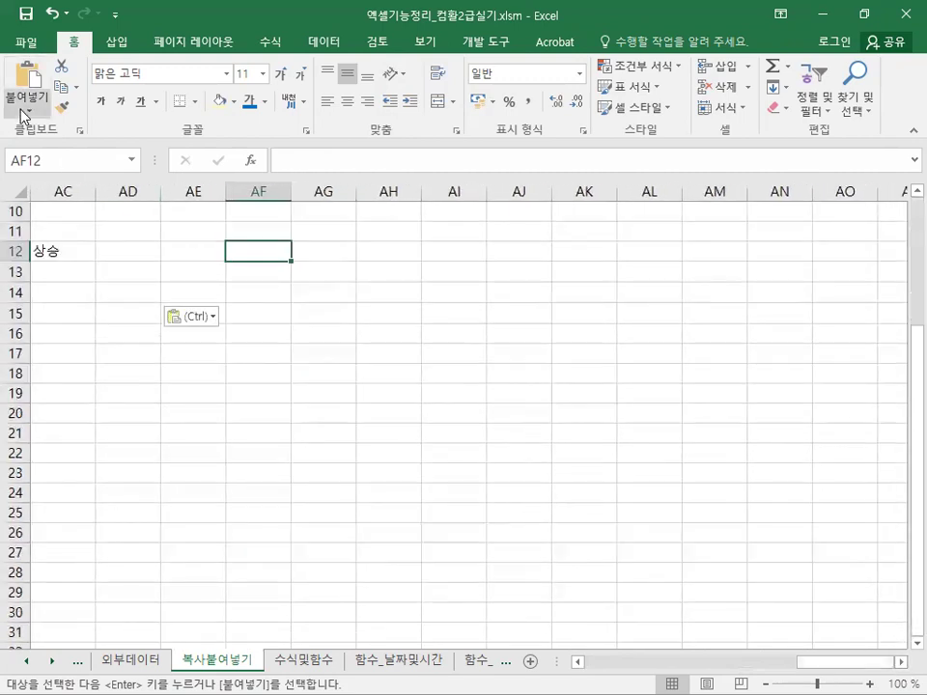
pyautogui.click(24, 114)
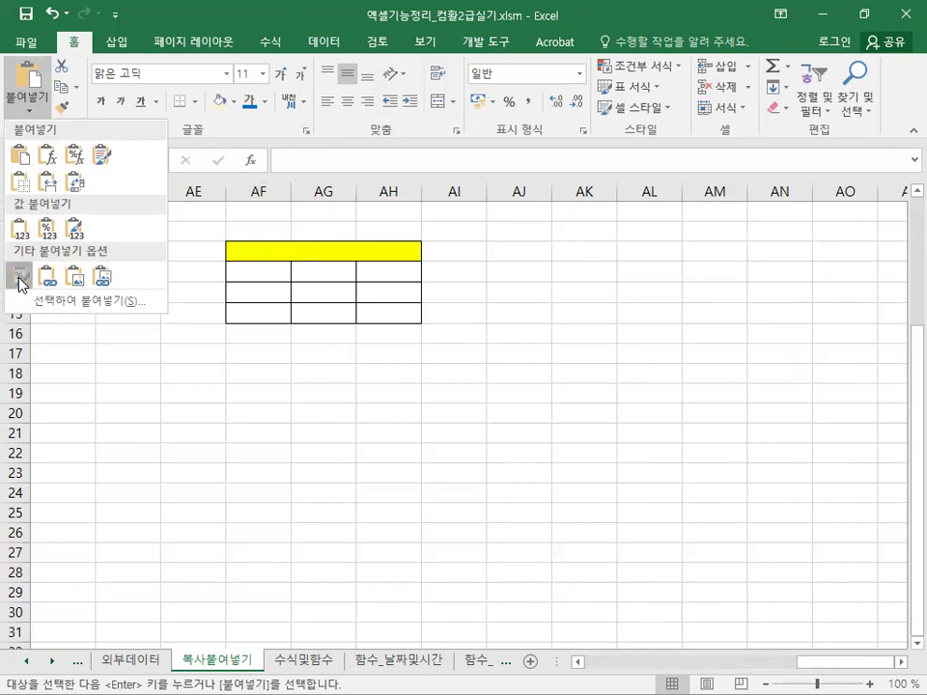
pyautogui.click(19, 278)
# Paste the copied KOREA table at cell AJ13 with the Paste Link option
pyautogui.click(513, 272)
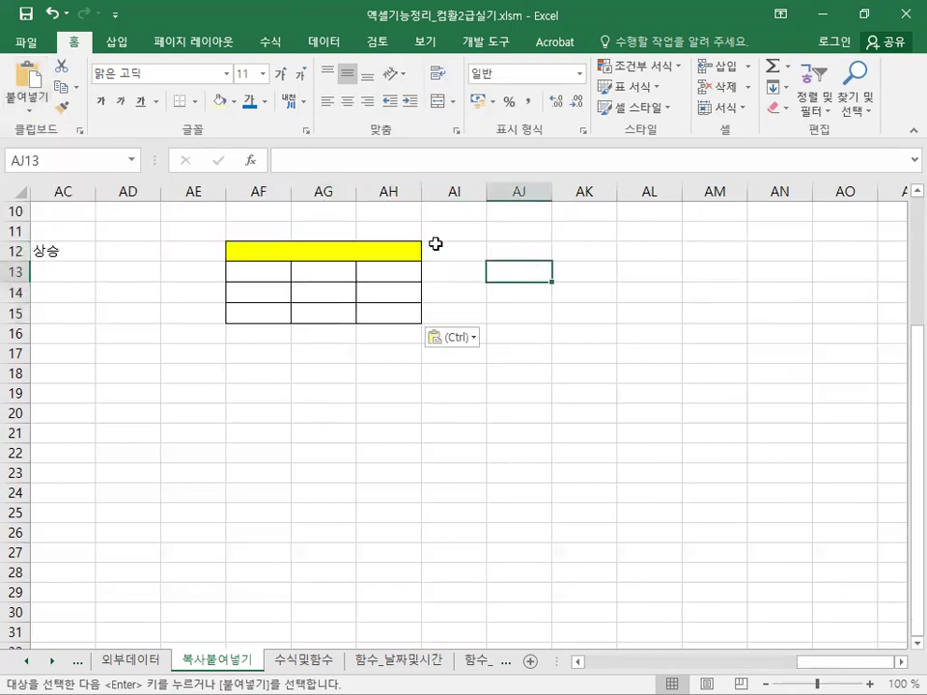
pyautogui.click(24, 101)
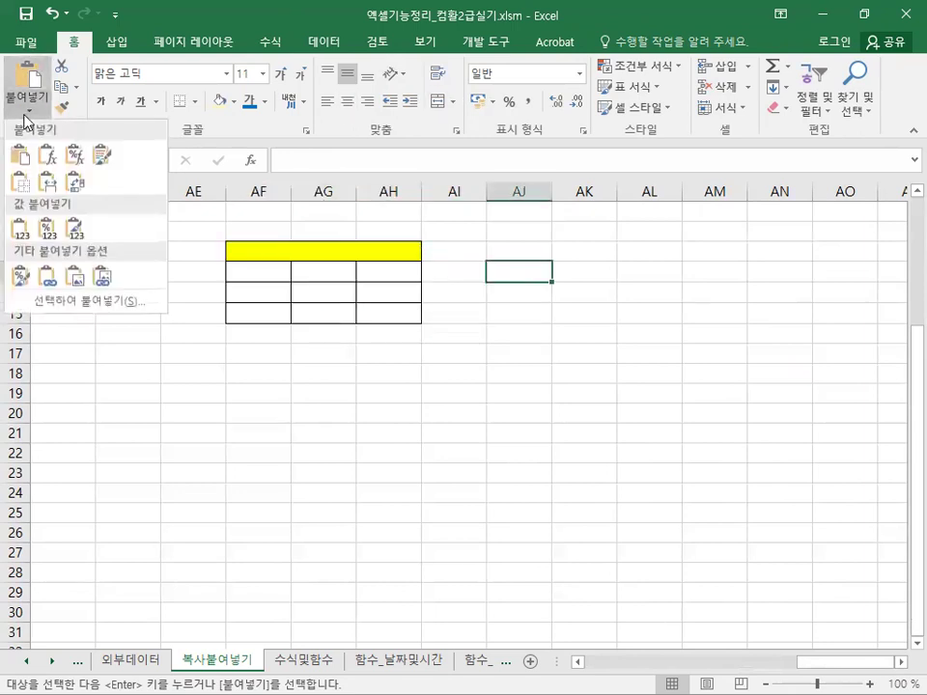
pyautogui.click(45, 280)
# Paste the copied KOREA table as a Picture (그림) at cell AN14
pyautogui.click(900, 663)
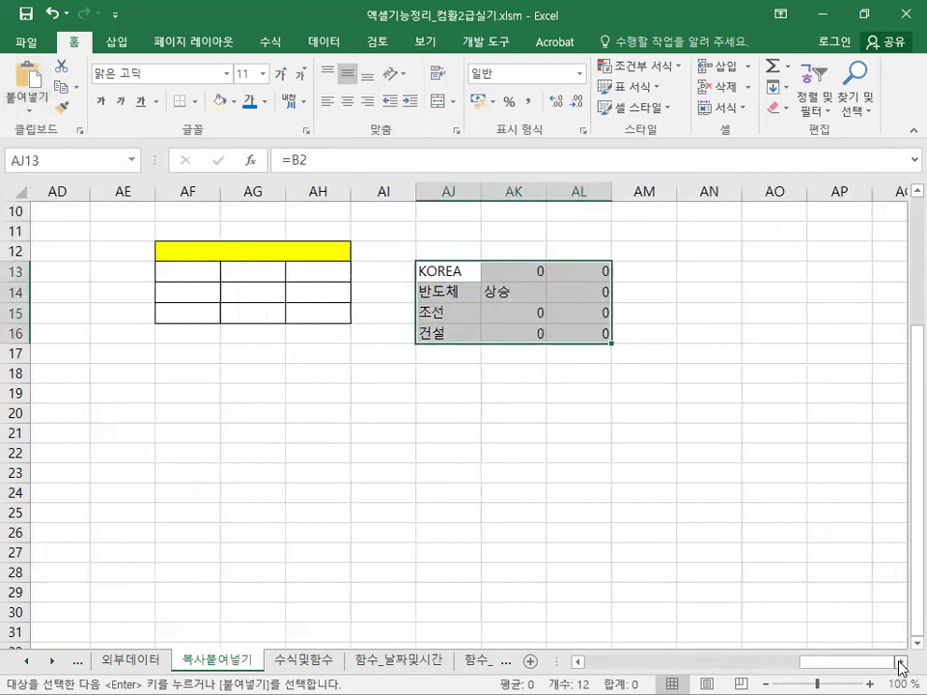
pyautogui.click(900, 663)
pyautogui.click(519, 292)
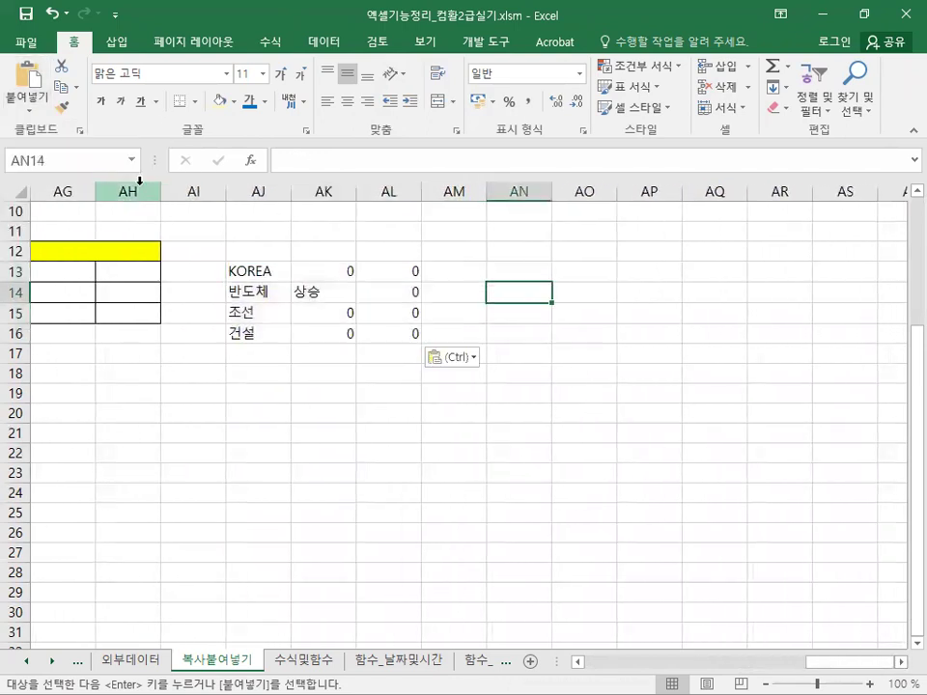
pyautogui.click(21, 106)
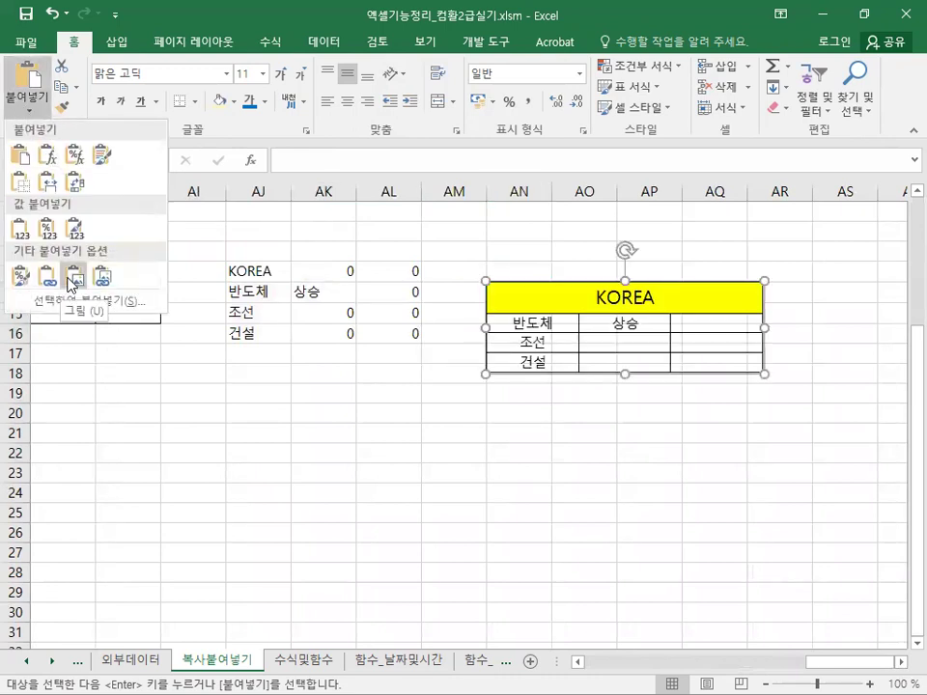
pyautogui.click(71, 283)
# Paste the copied KOREA table as a Linked Picture at cell AN20, beneath the static picture
pyautogui.click(504, 415)
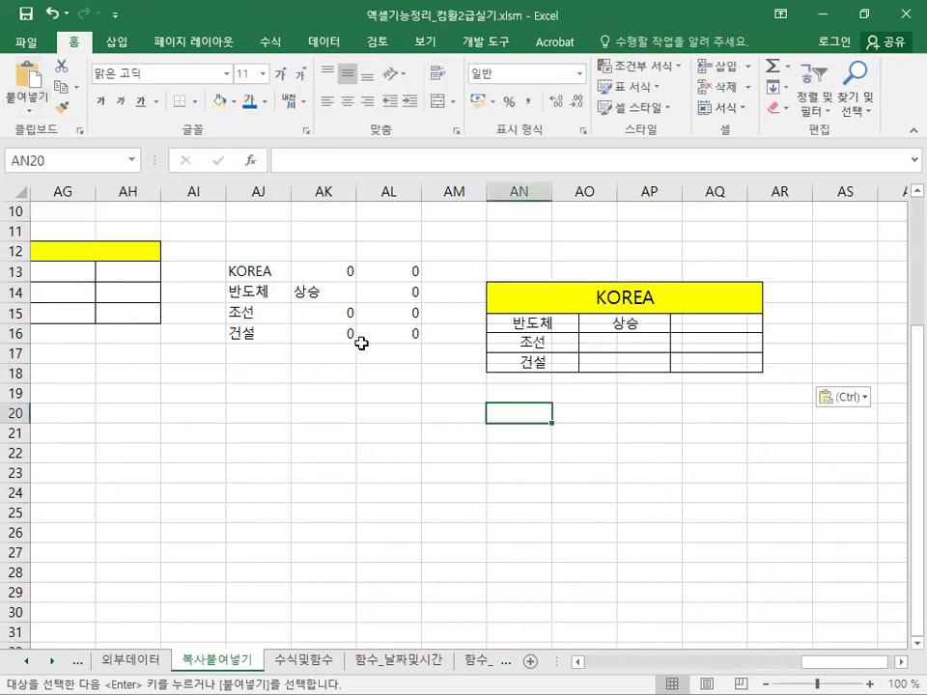
pyautogui.click(7, 92)
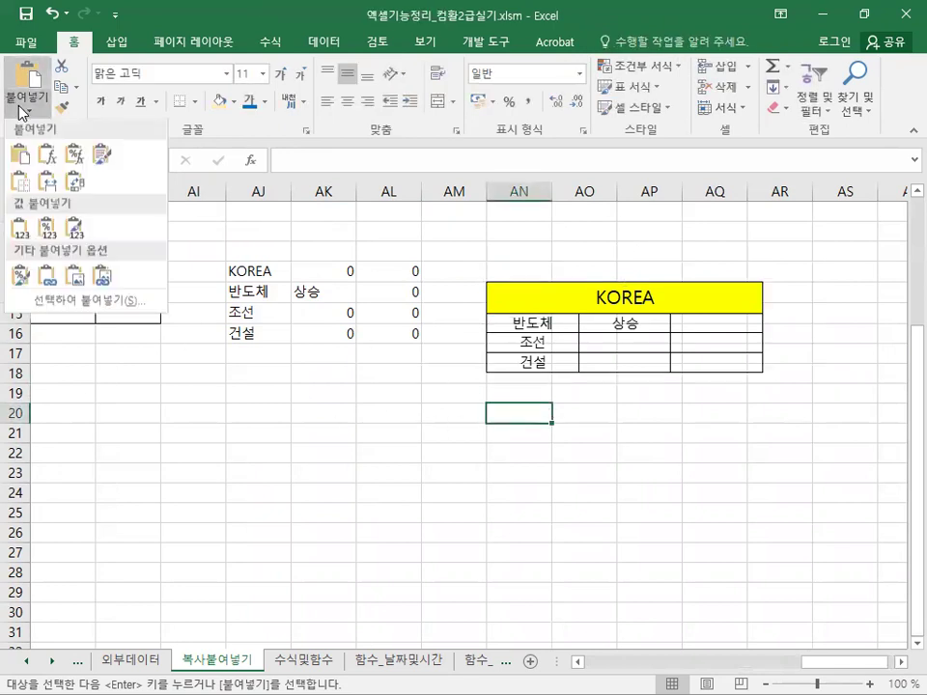
pyautogui.click(104, 282)
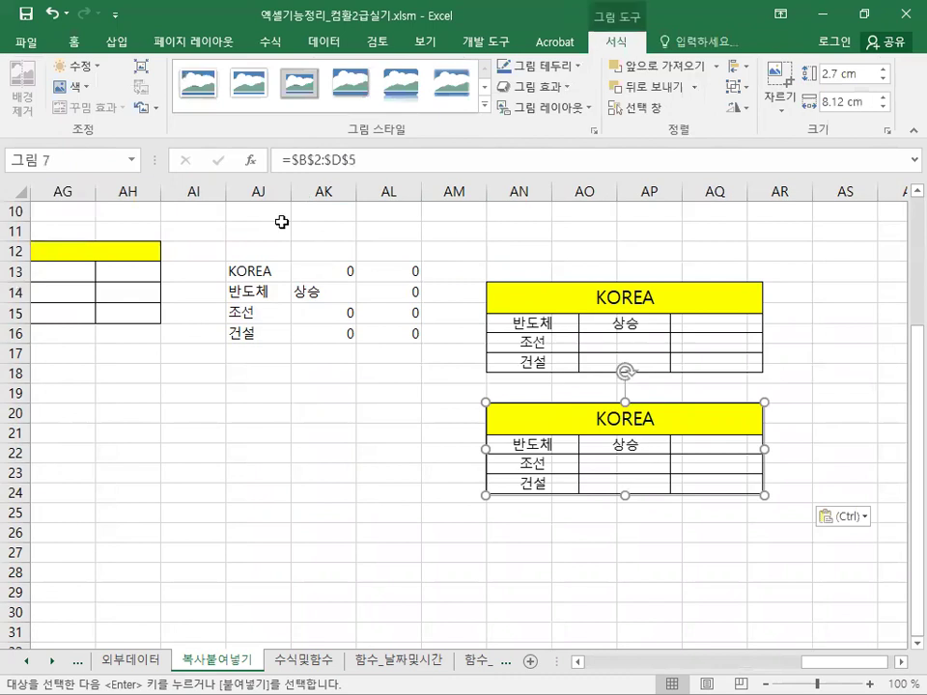
# Highlight the notes text box lines on the picture, link and linked picture paste options beneath the source table
pyautogui.moveTo(816, 666); pyautogui.dragTo(577, 663)
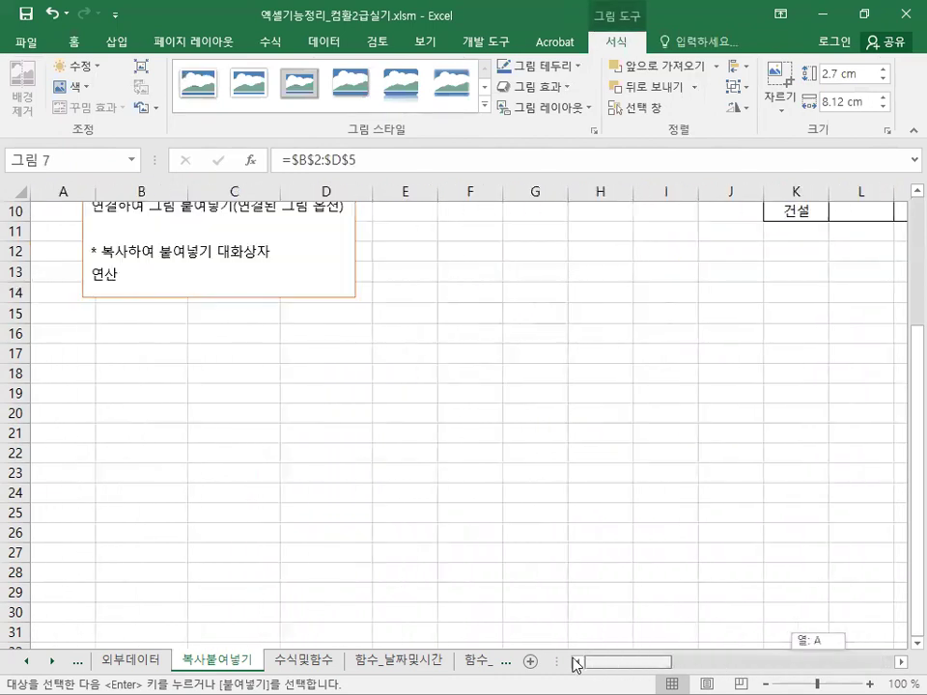
pyautogui.scroll(3, 189, 529)
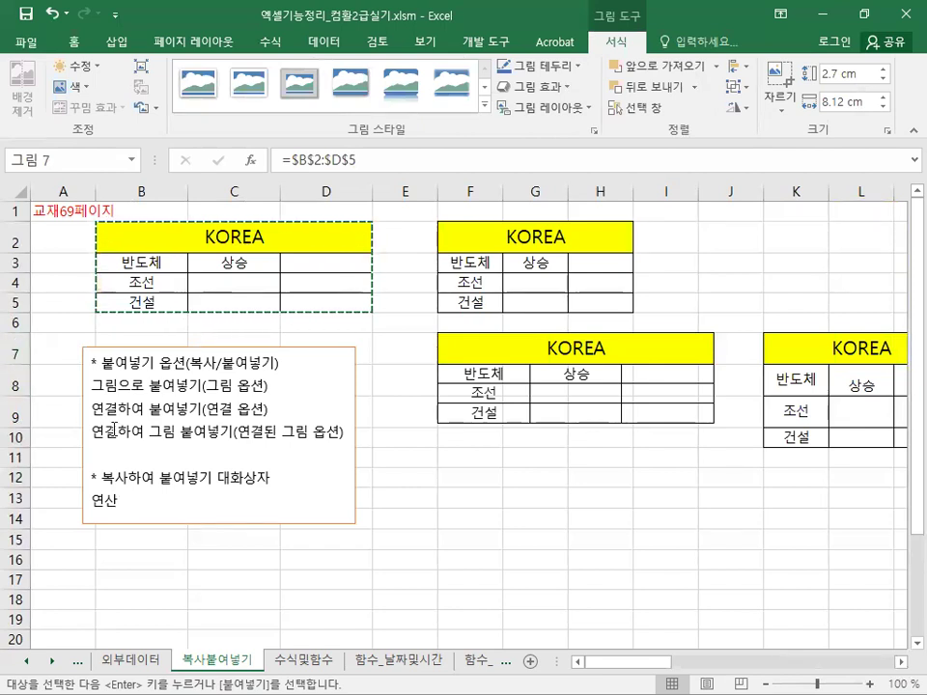
pyautogui.moveTo(343, 431); pyautogui.dragTo(72, 385)
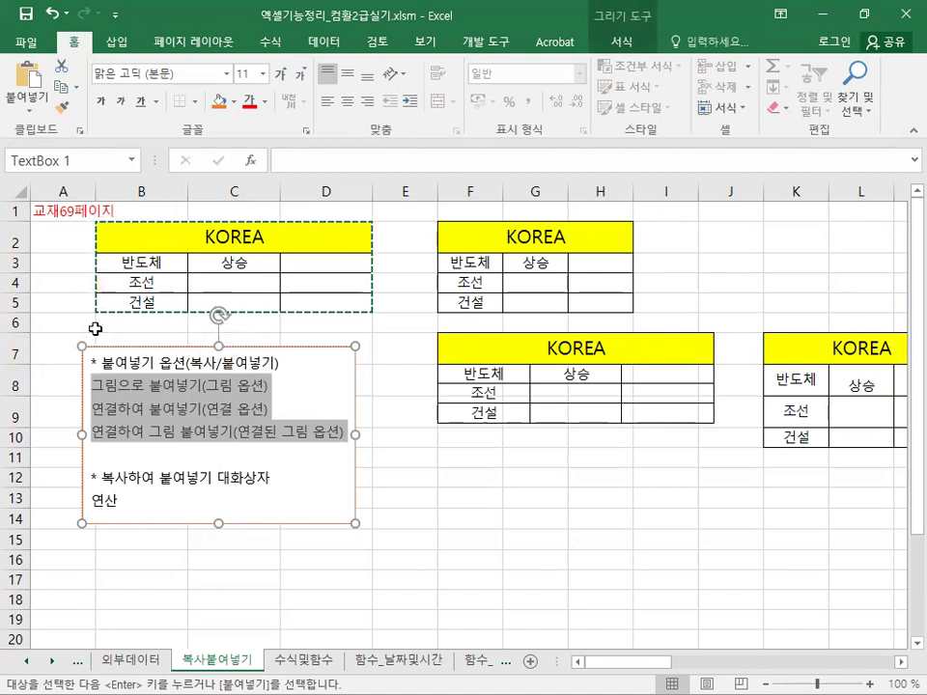
pyautogui.click(69, 247)
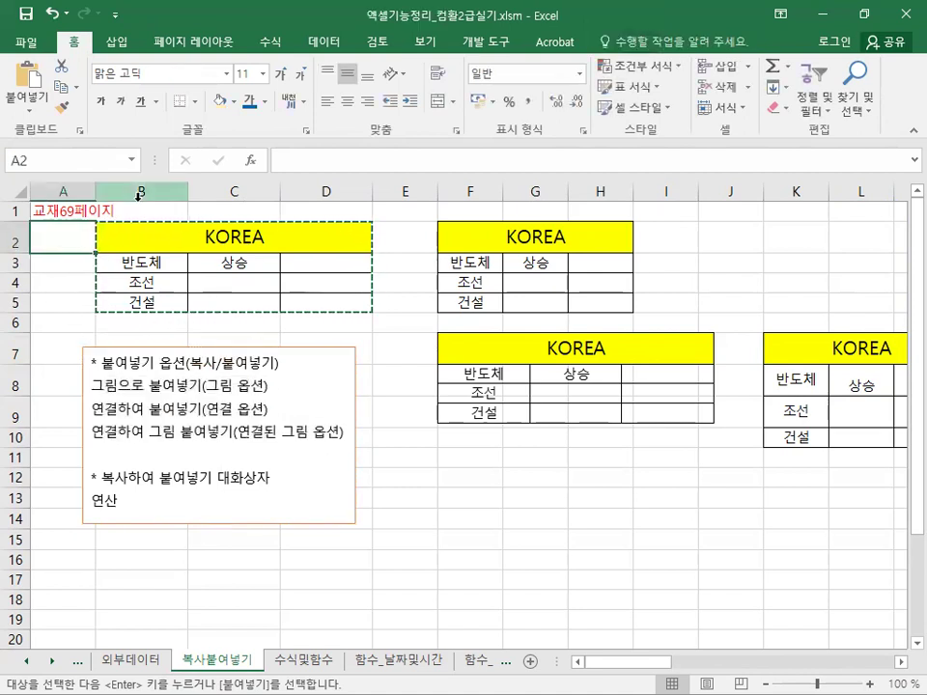
# Open the workbook 기본작업-7.xlsx from the 이론 folder
pyautogui.click(26, 42)
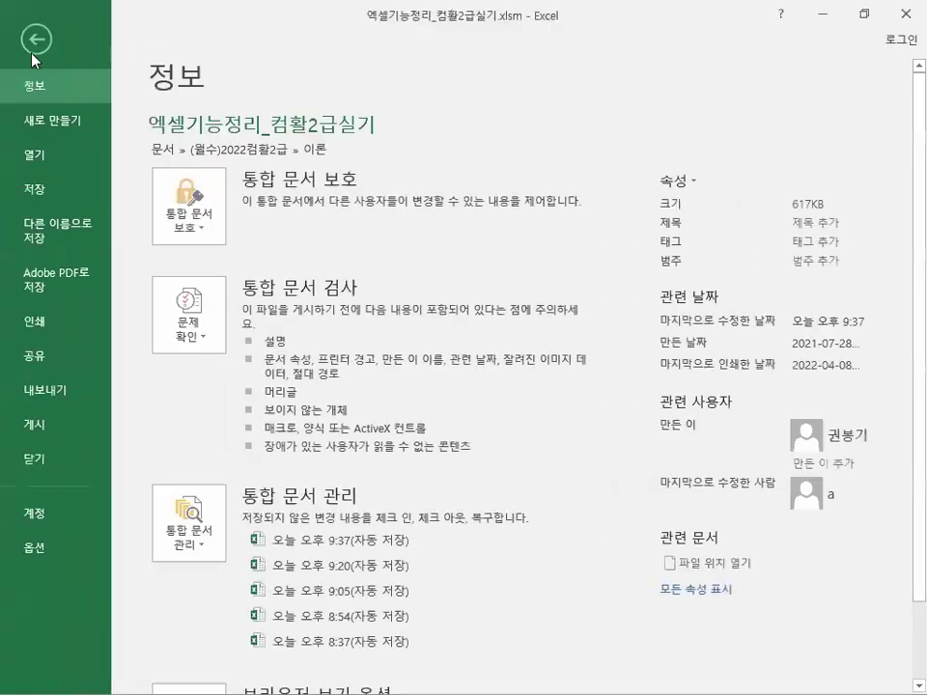
pyautogui.click(51, 156)
pyautogui.click(241, 345)
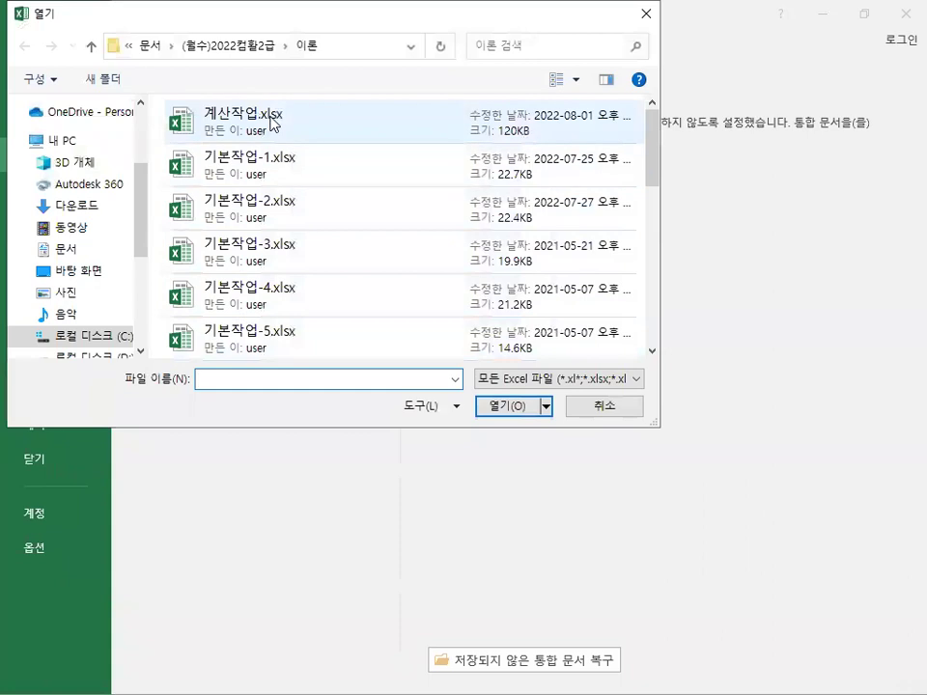
pyautogui.click(271, 122)
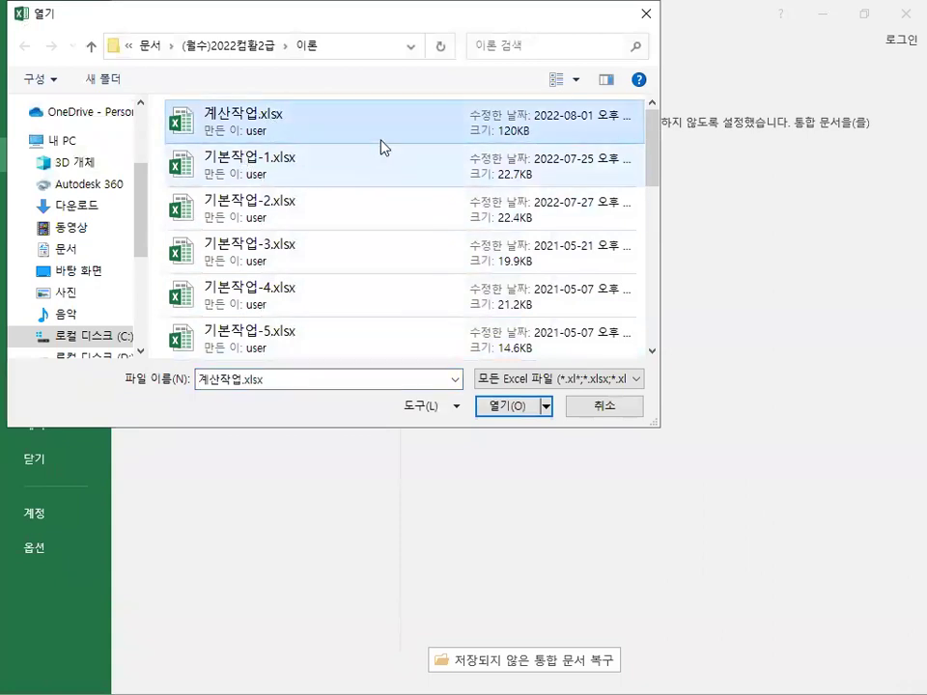
pyautogui.moveTo(646, 149); pyautogui.dragTo(646, 301)
pyautogui.scroll(5, 272, 294)
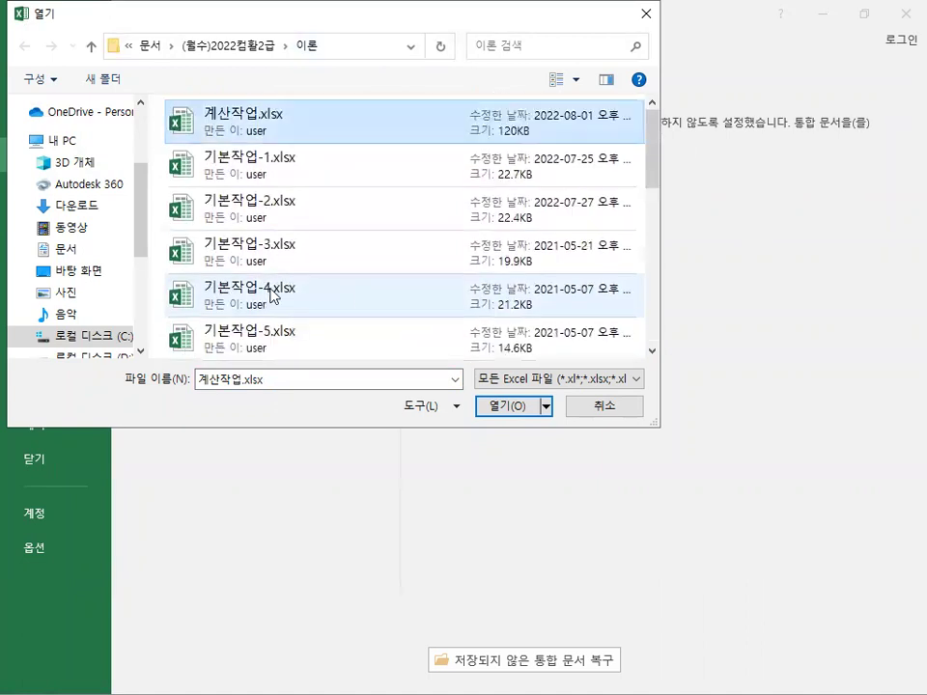
pyautogui.click(652, 352)
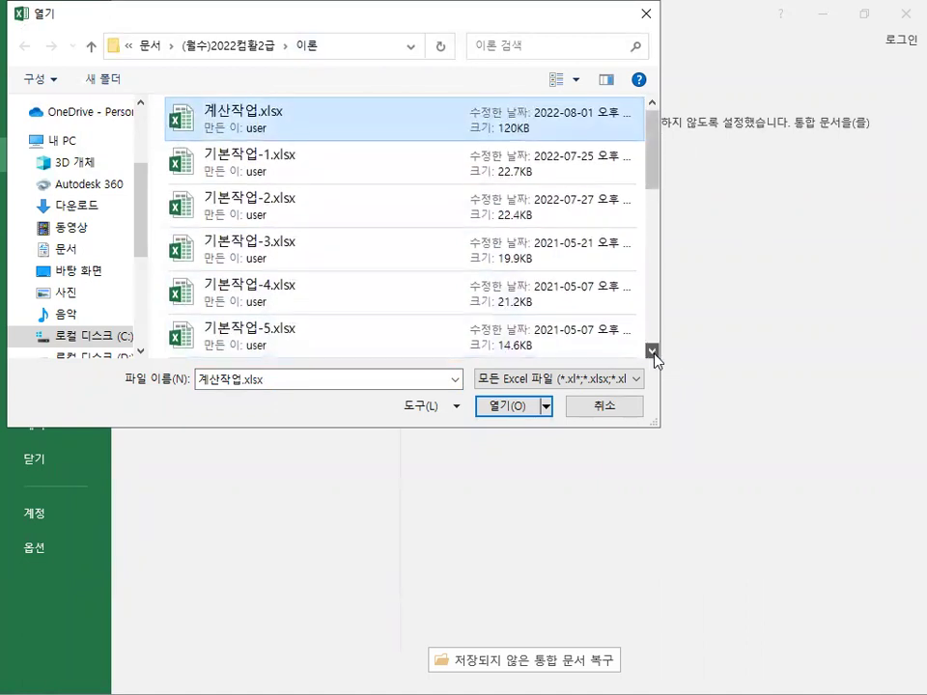
pyautogui.click(309, 353)
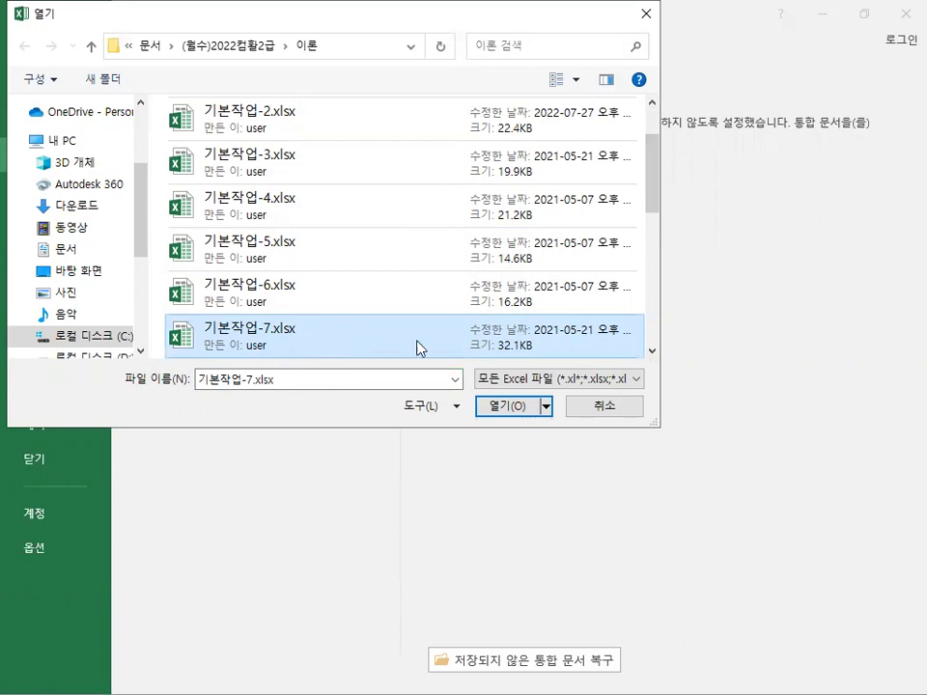
pyautogui.click(512, 410)
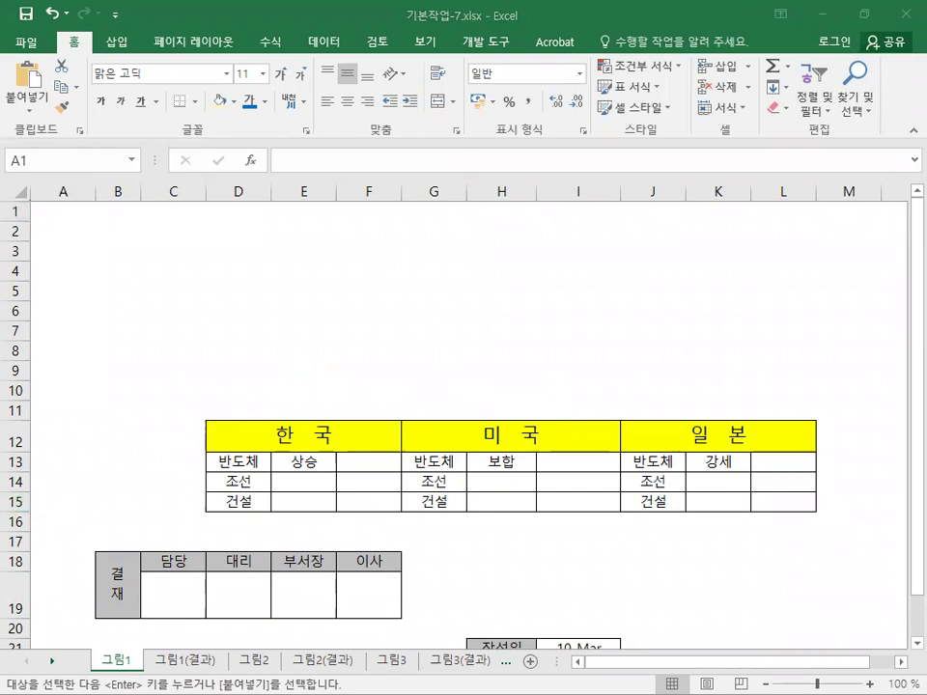
# Copy the red "교재69페이지" note from the 복사붙여넣기 sheet into cell A1 of the 그림1 sheet in 기본작업-7.xlsx
pyautogui.hotkey('alt', 'Tab')
pyautogui.click(78, 214)
pyautogui.write('교재69페이지')
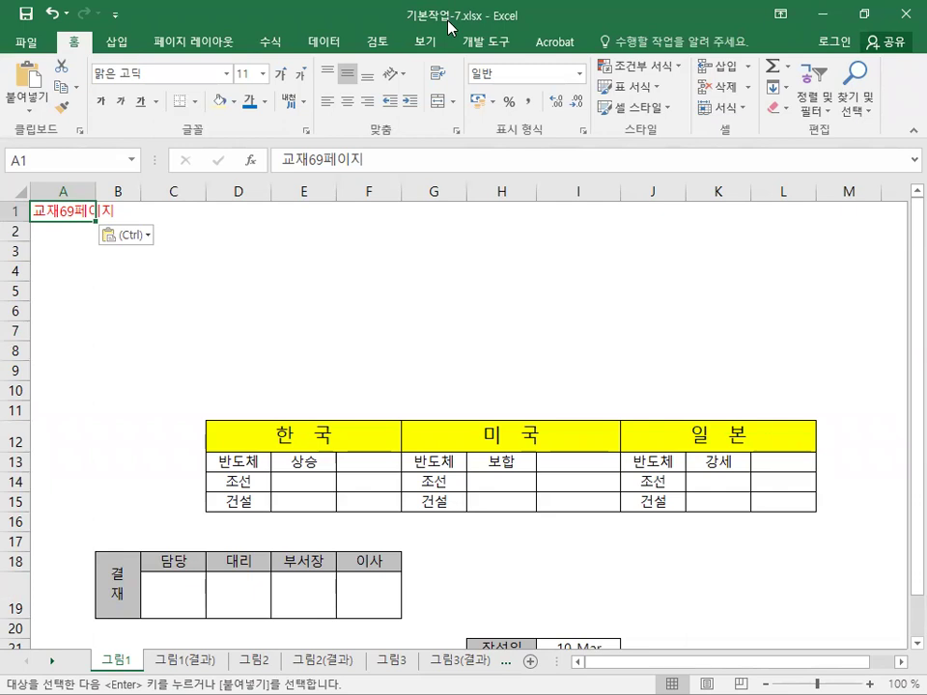
# Switch windows from 기본작업-7.xlsx back to the workbook 엑셀기능정리_컴활2급실기.xlsm
pyautogui.click(249, 306)
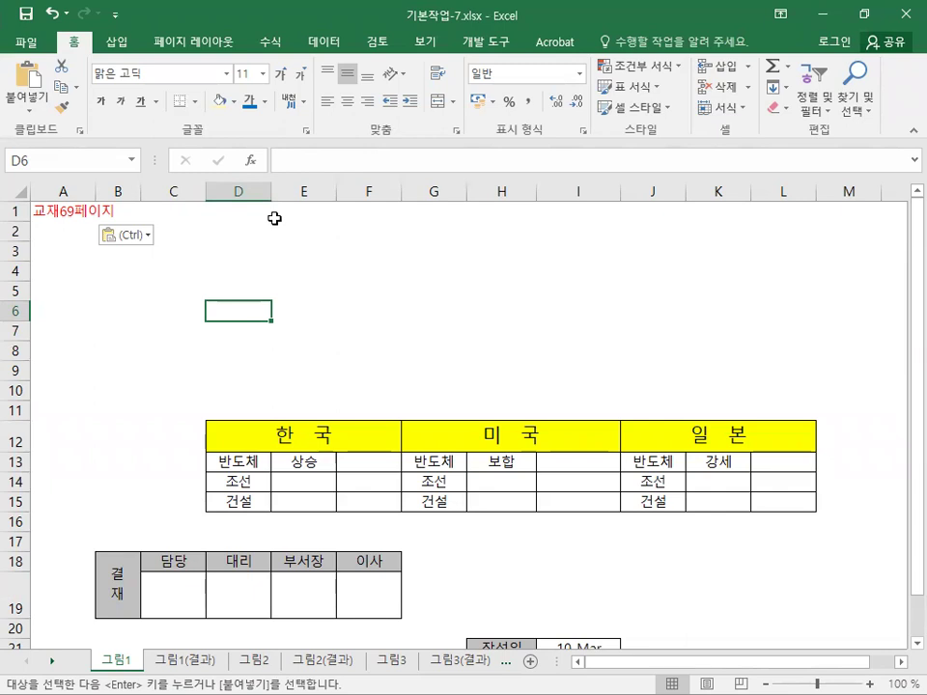
pyautogui.click(463, 44)
pyautogui.click(438, 46)
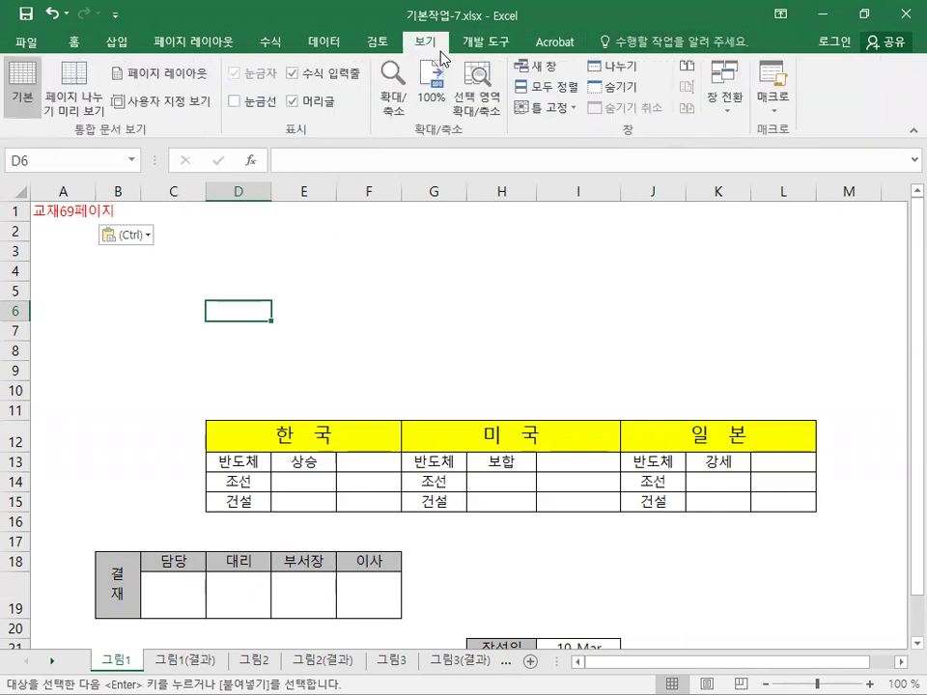
pyautogui.click(721, 95)
pyautogui.click(729, 173)
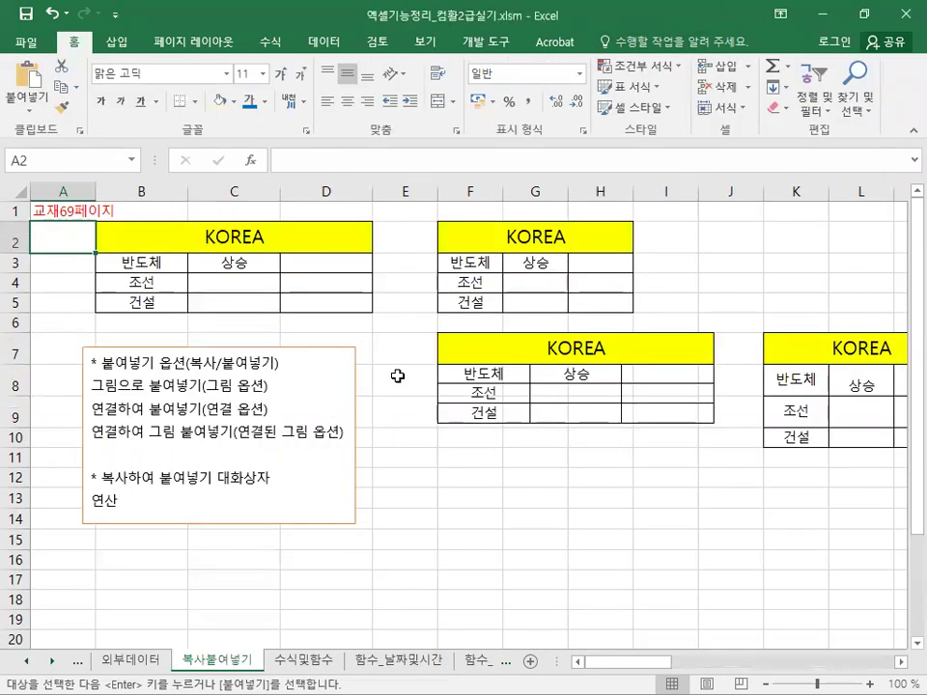
# Switch windows to the workbook 기본작업-7.xlsx
pyautogui.click(722, 108)
pyautogui.click(775, 107)
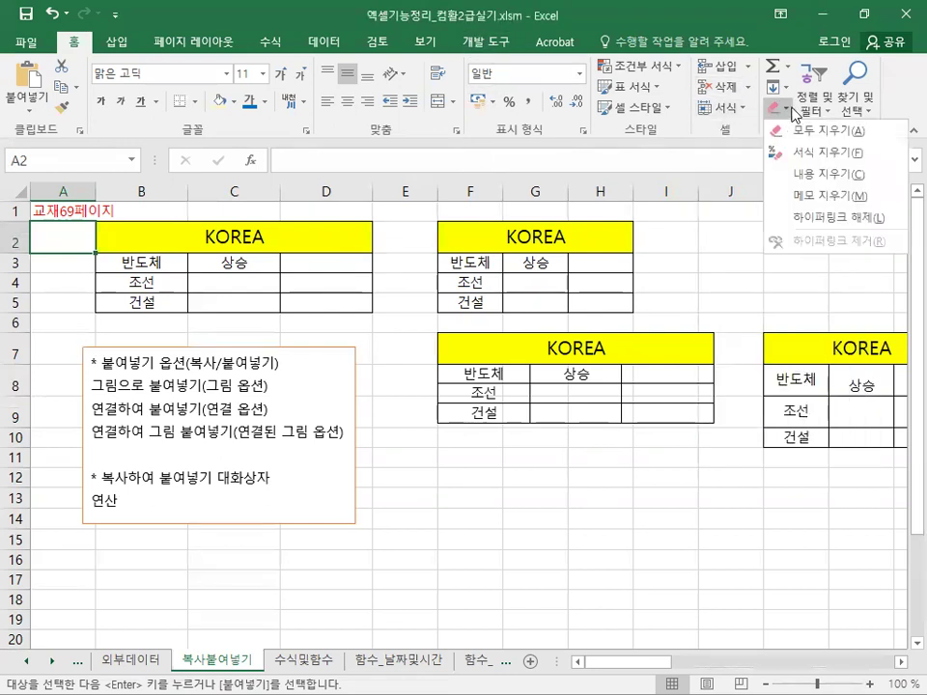
pyautogui.click(425, 42)
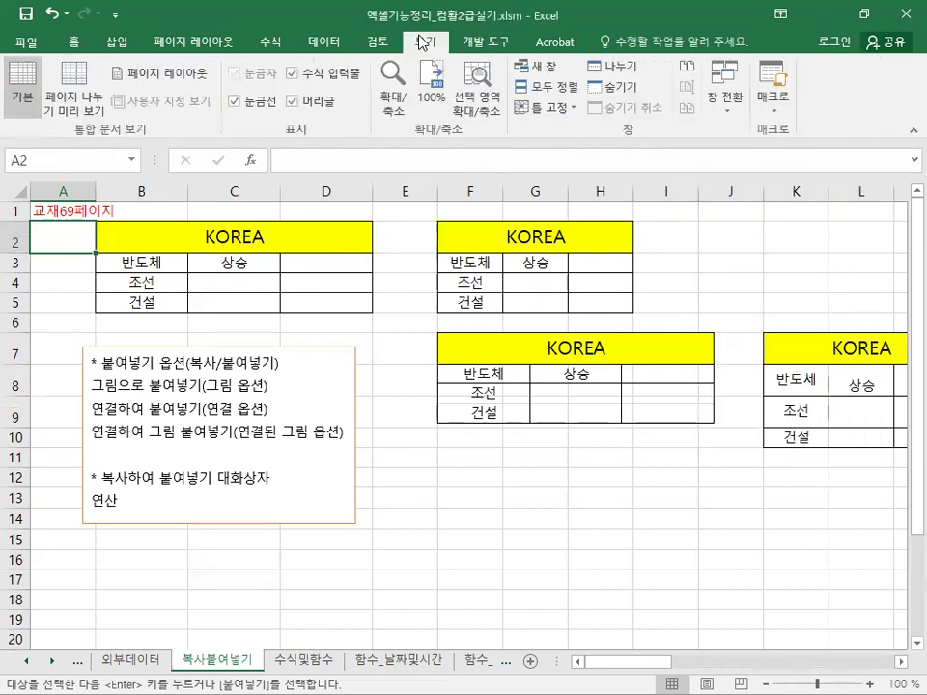
pyautogui.click(719, 114)
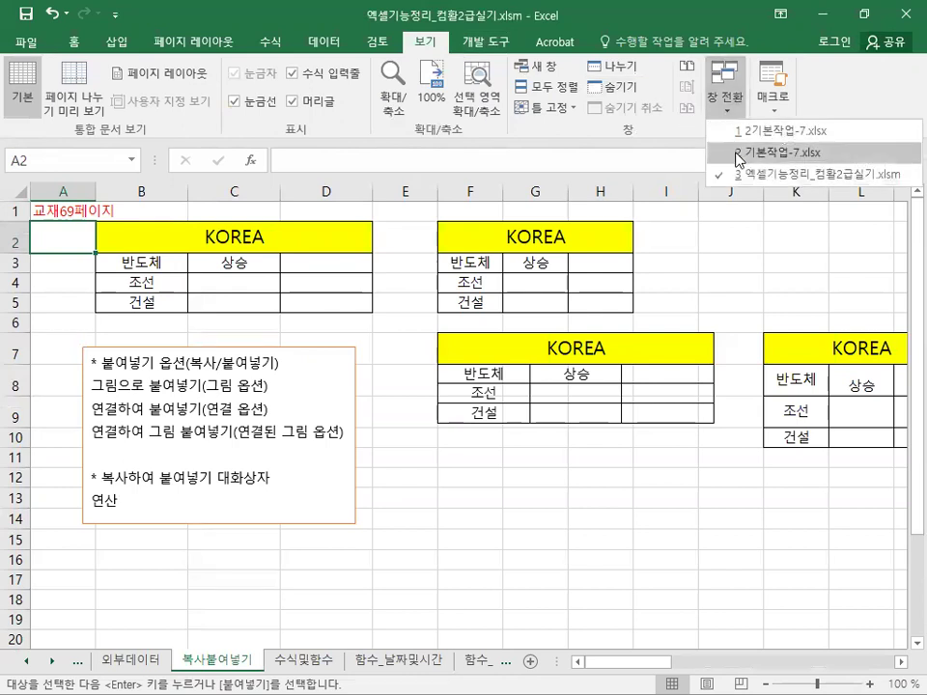
pyautogui.click(740, 152)
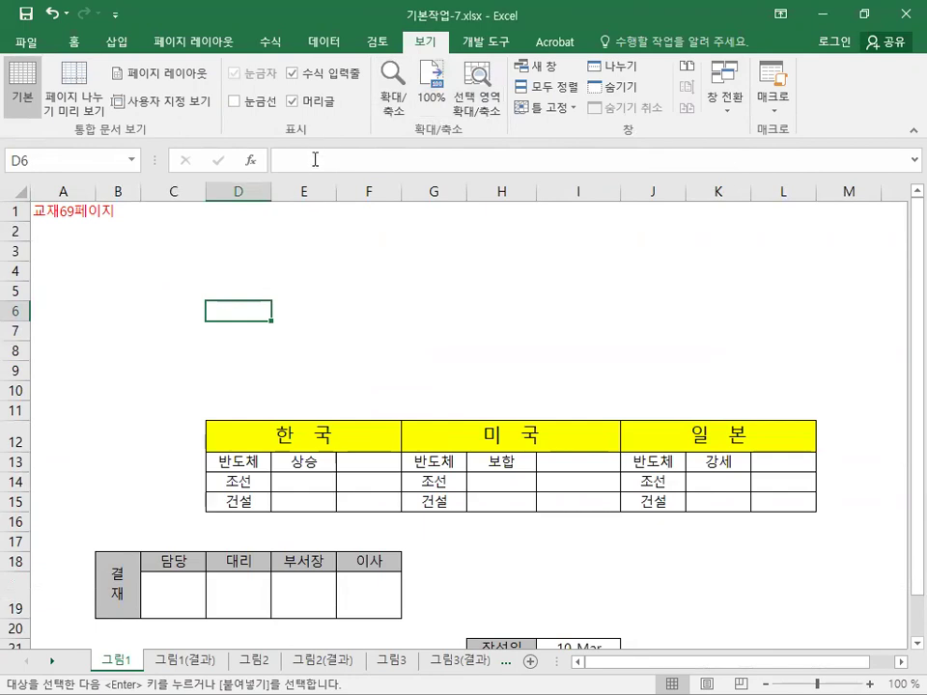
# Repeatedly show and hide the gridlines on the 그림1 sheet to demonstrate the 눈금선 option
pyautogui.click(250, 110)
pyautogui.click(250, 109)
pyautogui.click(249, 107)
pyautogui.click(249, 106)
pyautogui.click(249, 106)
pyautogui.click(249, 106)
pyautogui.click(249, 106)
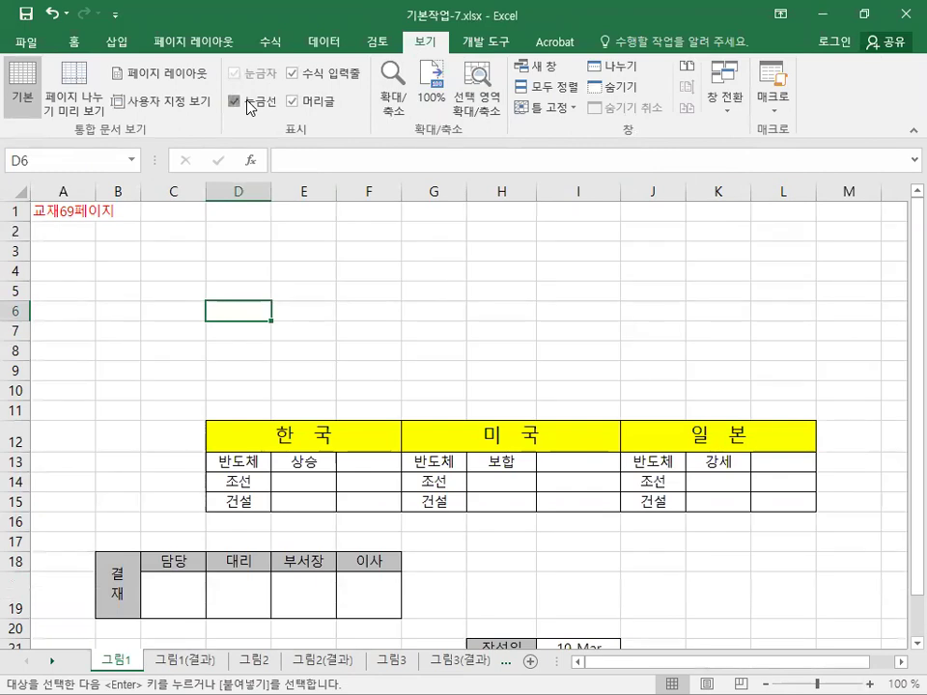
pyautogui.click(249, 106)
pyautogui.click(249, 106)
pyautogui.click(250, 106)
pyautogui.click(249, 107)
pyautogui.click(249, 106)
pyautogui.click(249, 106)
pyautogui.click(249, 106)
pyautogui.click(249, 106)
pyautogui.click(249, 106)
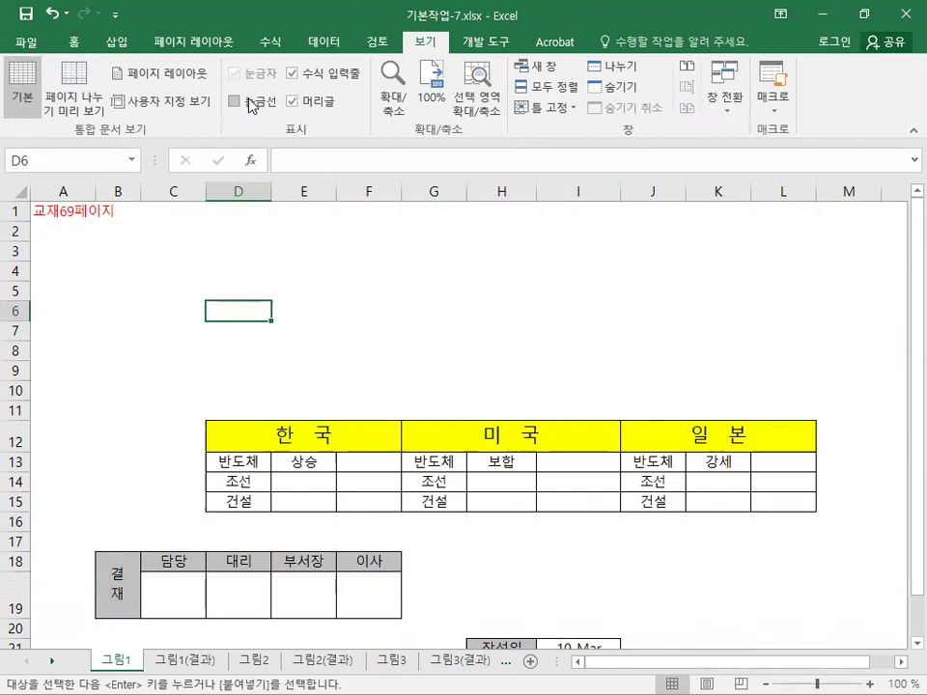
pyautogui.scroll(-2, 179, 299)
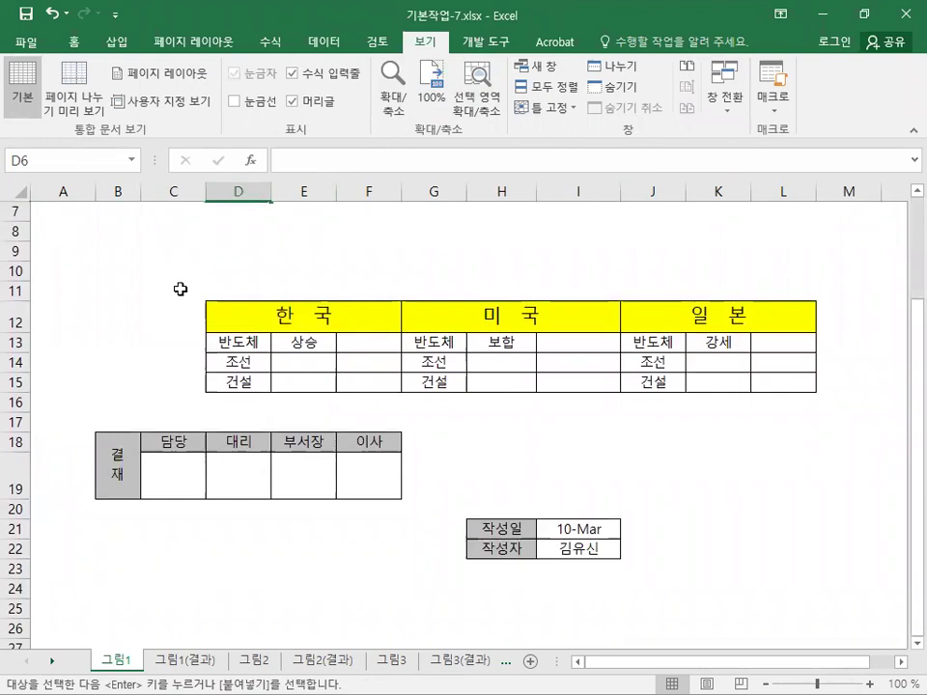
# Return to 엑셀기능정리_컴활2급실기.xlsm, close that workbook and maximize the 기본작업-7.xlsx window
pyautogui.click(865, 14)
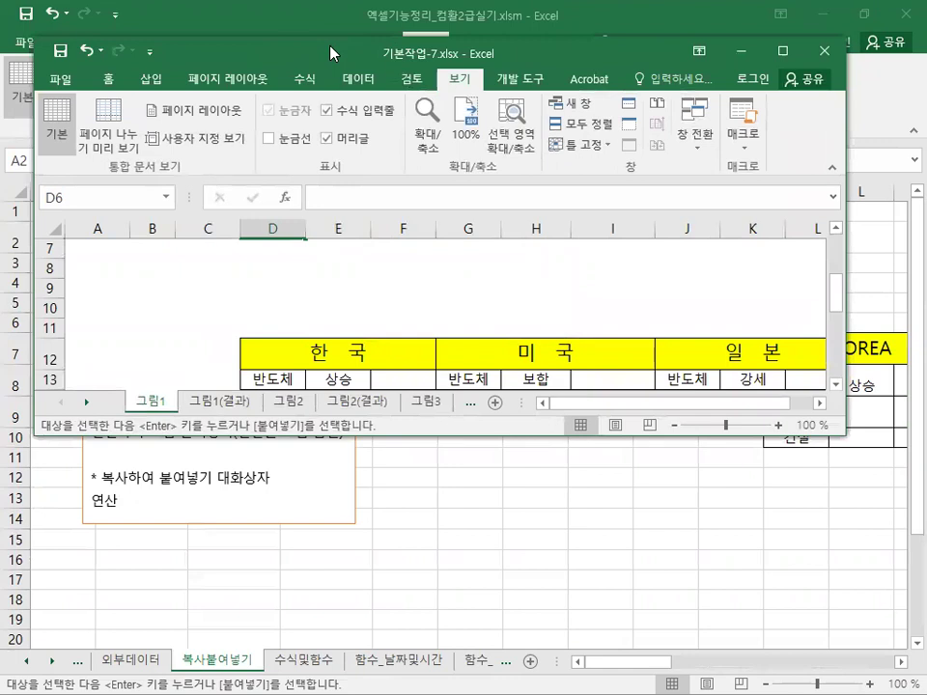
pyautogui.click(165, 513)
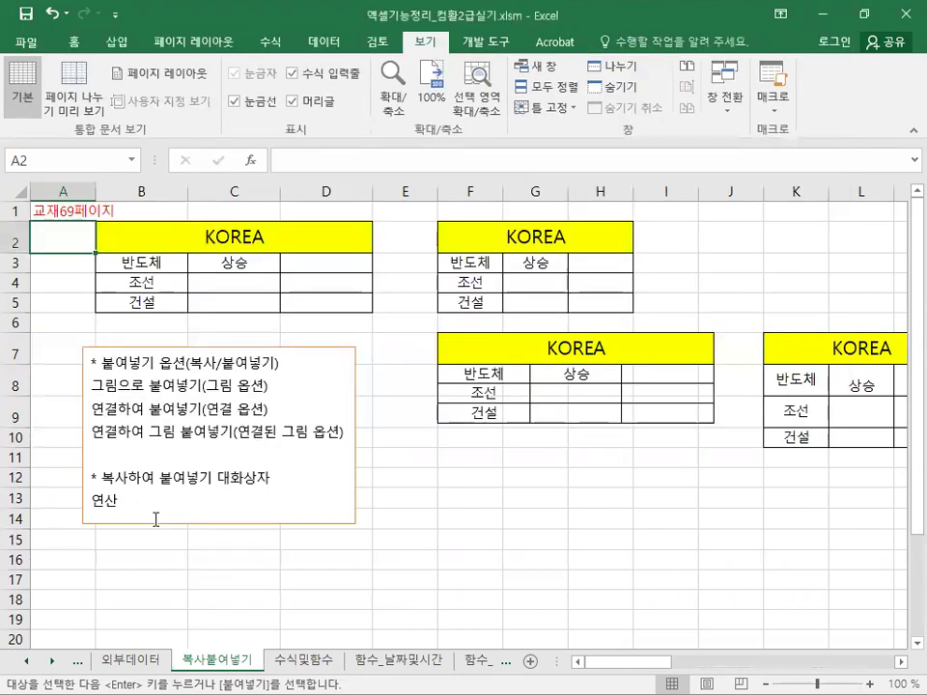
pyautogui.click(151, 524)
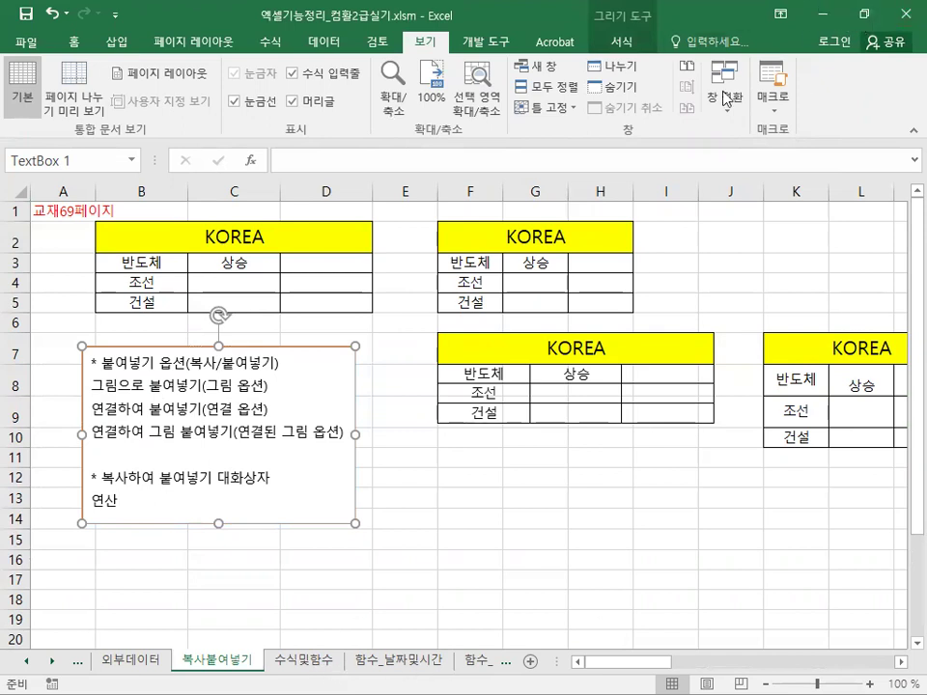
pyautogui.click(234, 101)
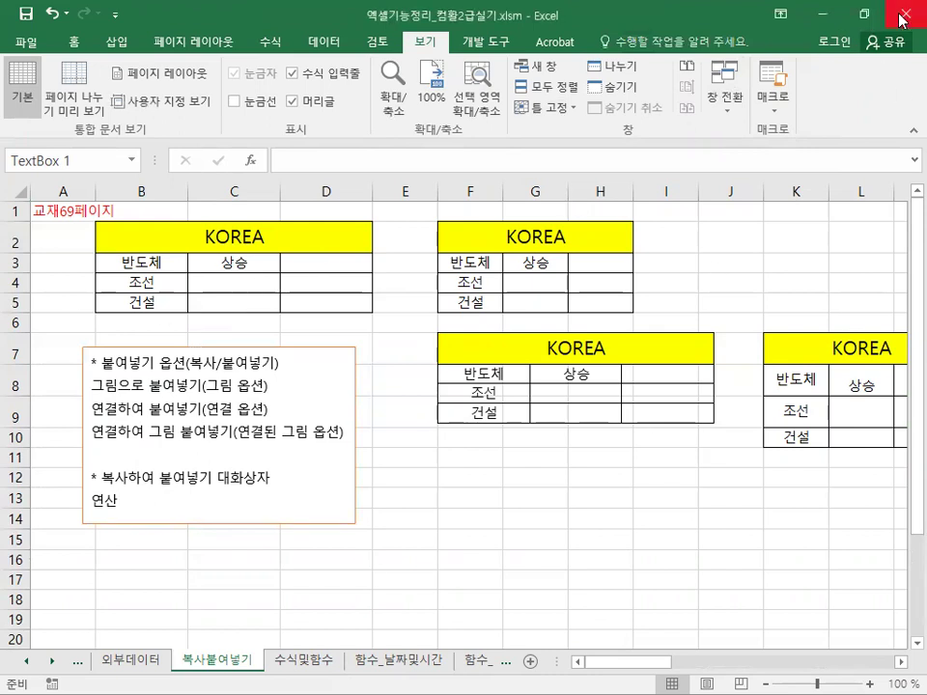
pyautogui.hotkey('ctrl', 'w')
pyautogui.click(377, 392)
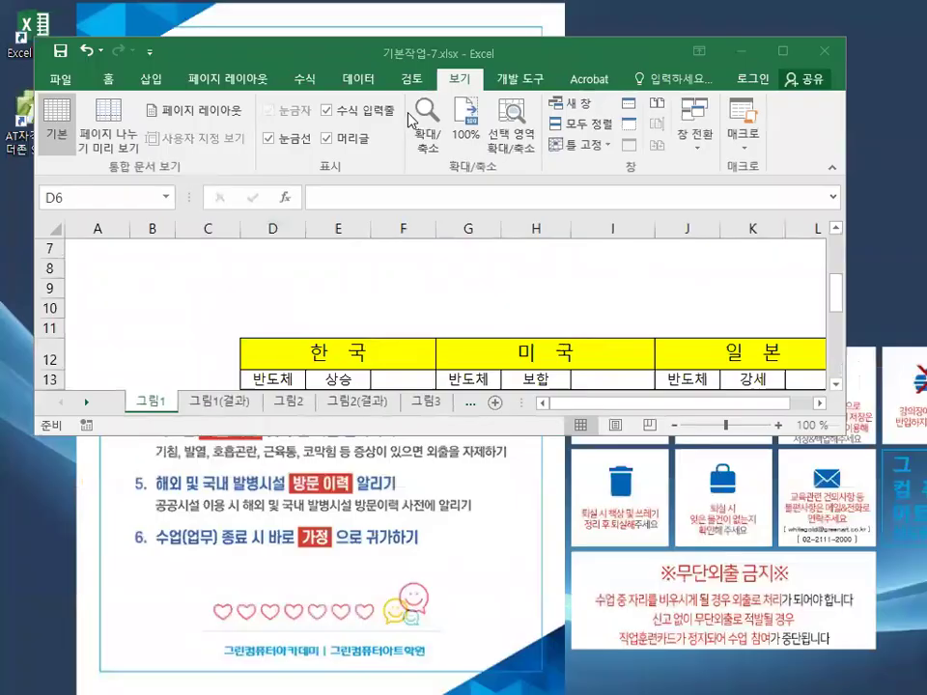
pyautogui.doubleClick(337, 51)
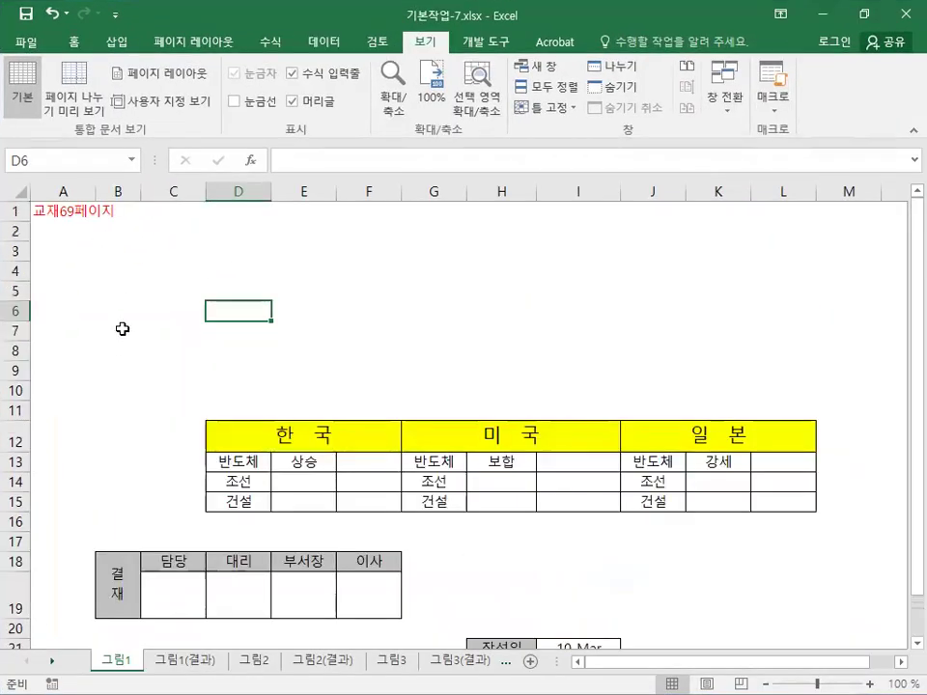
# Paste the notes text box that begins with 눈금선 at cell K6 of the 그림1 sheet and remove its bold formatting
pyautogui.click(739, 318)
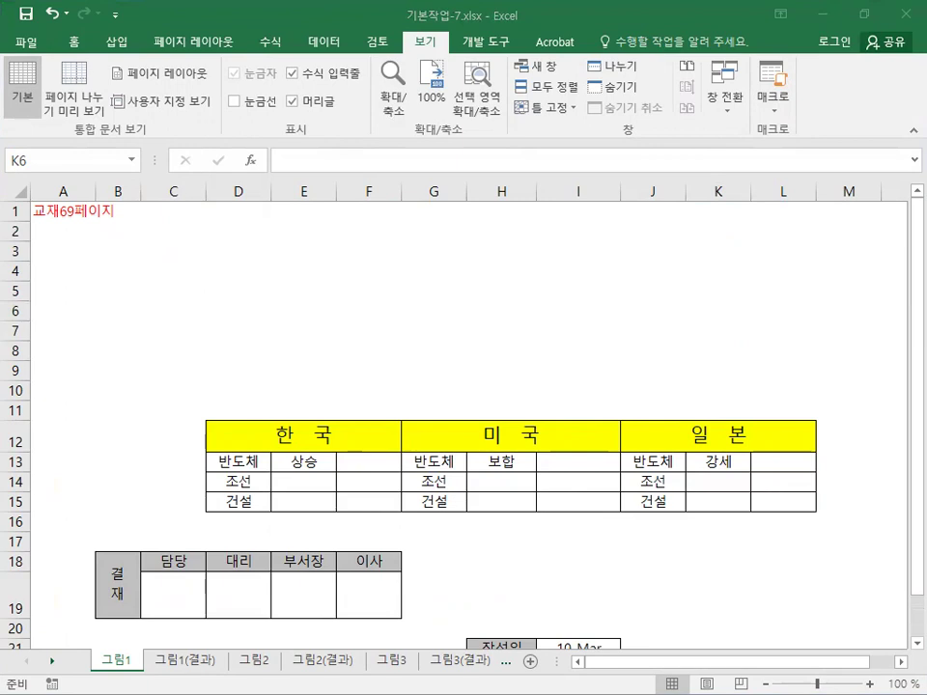
pyautogui.hotkey('alt', 'Tab')
pyautogui.hotkey('ctrl', 'v')
pyautogui.click(377, 270)
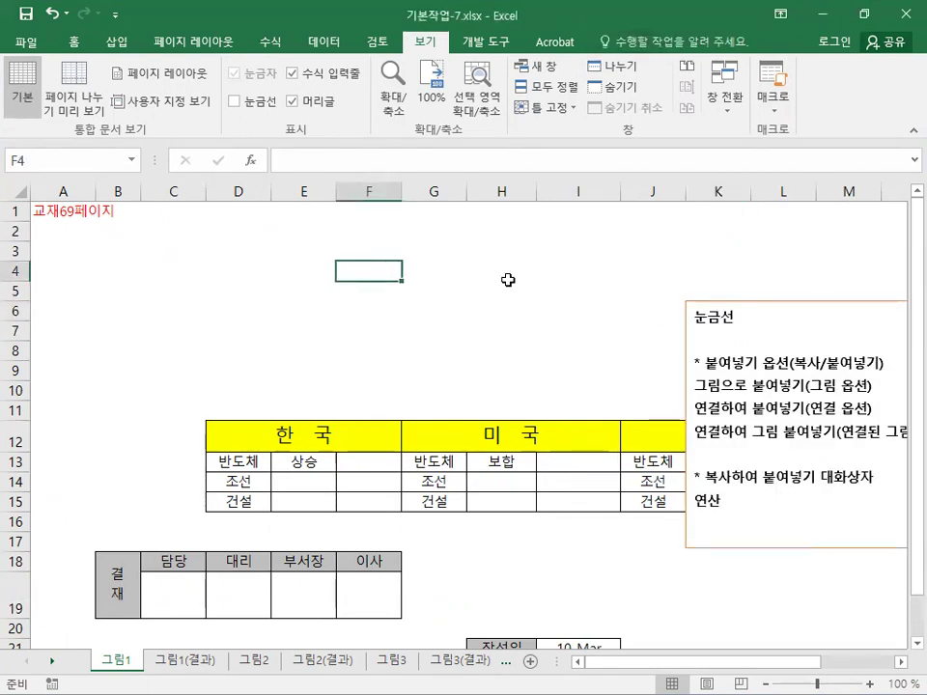
pyautogui.click(740, 302)
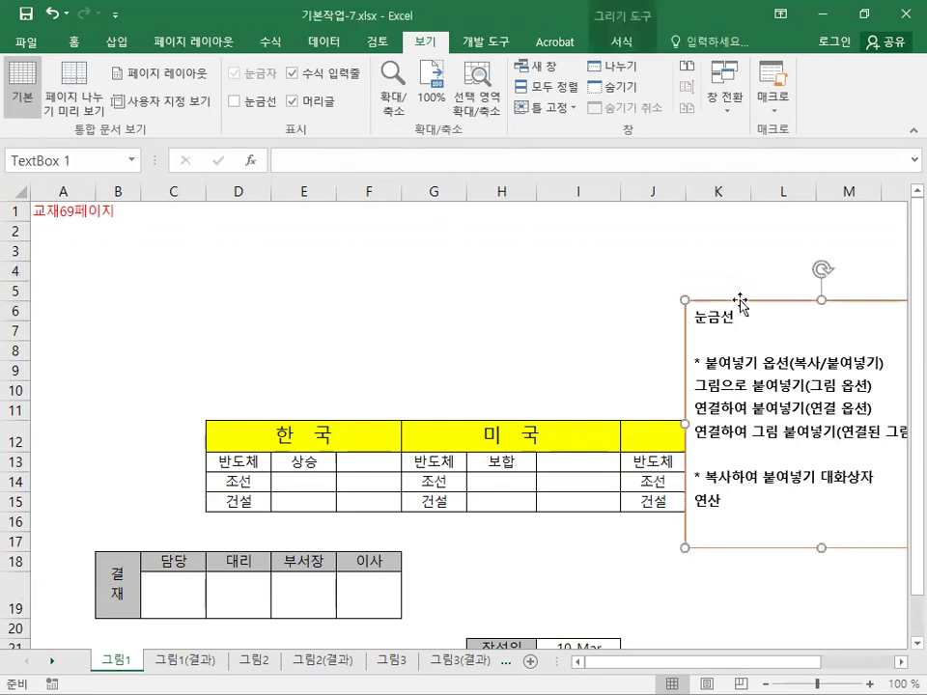
pyautogui.click(323, 291)
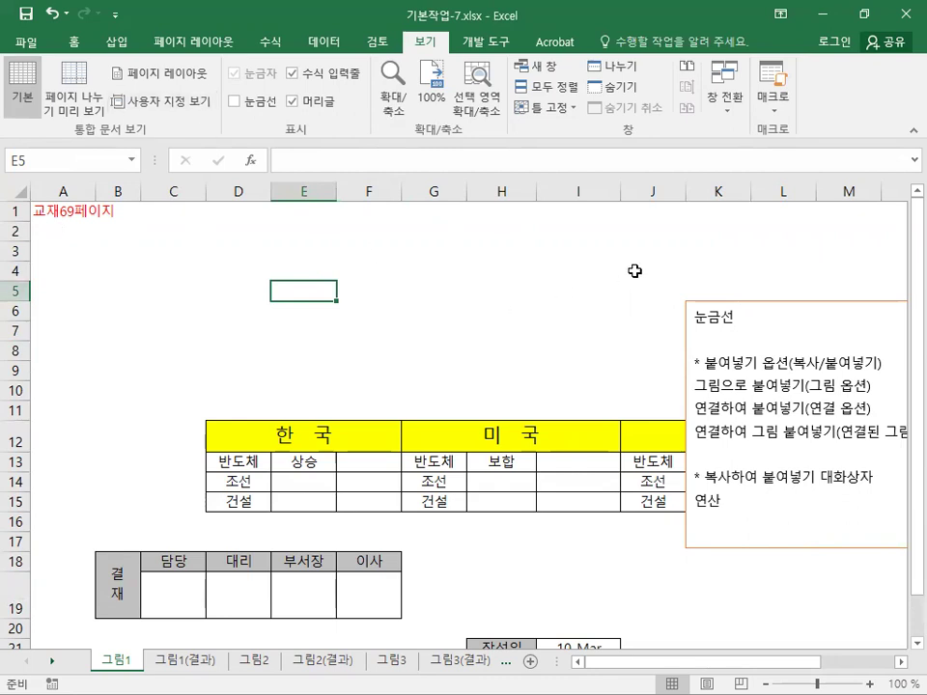
# Move the notes text box down below the 일본 table, starting at about row 17 in column K
pyautogui.click(697, 291)
pyautogui.moveTo(711, 298); pyautogui.dragTo(748, 531)
pyautogui.scroll(-2, 596, 497)
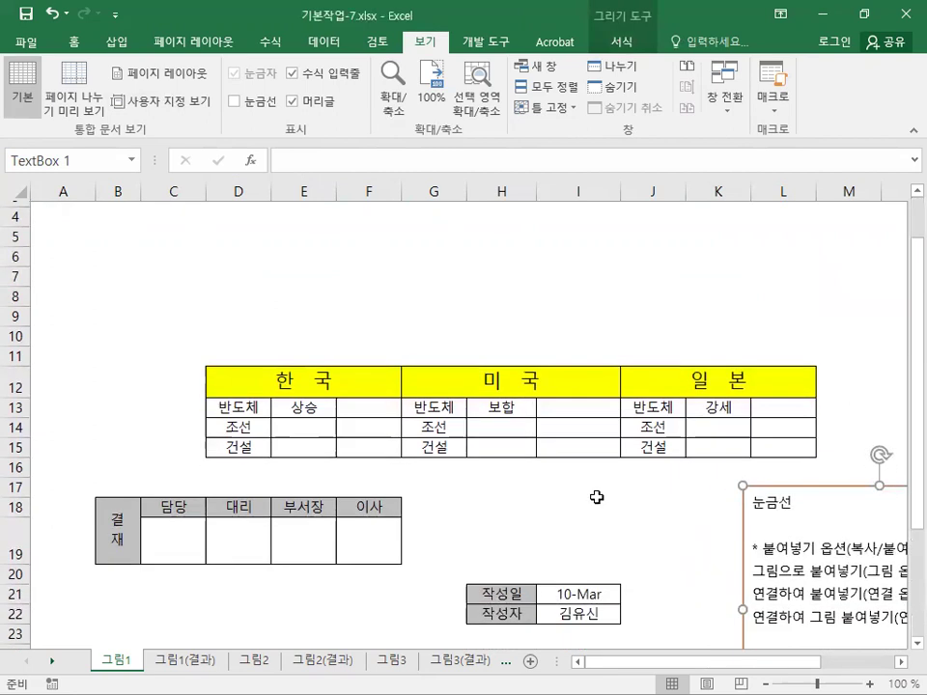
# Highlight the 결재 table in B18:F19 and the 작성일/작성자 table in H21:I22 as the tables to examine
pyautogui.click(155, 458)
pyautogui.moveTo(155, 458); pyautogui.dragTo(382, 488)
pyautogui.click(444, 529)
pyautogui.moveTo(490, 526); pyautogui.dragTo(574, 550)
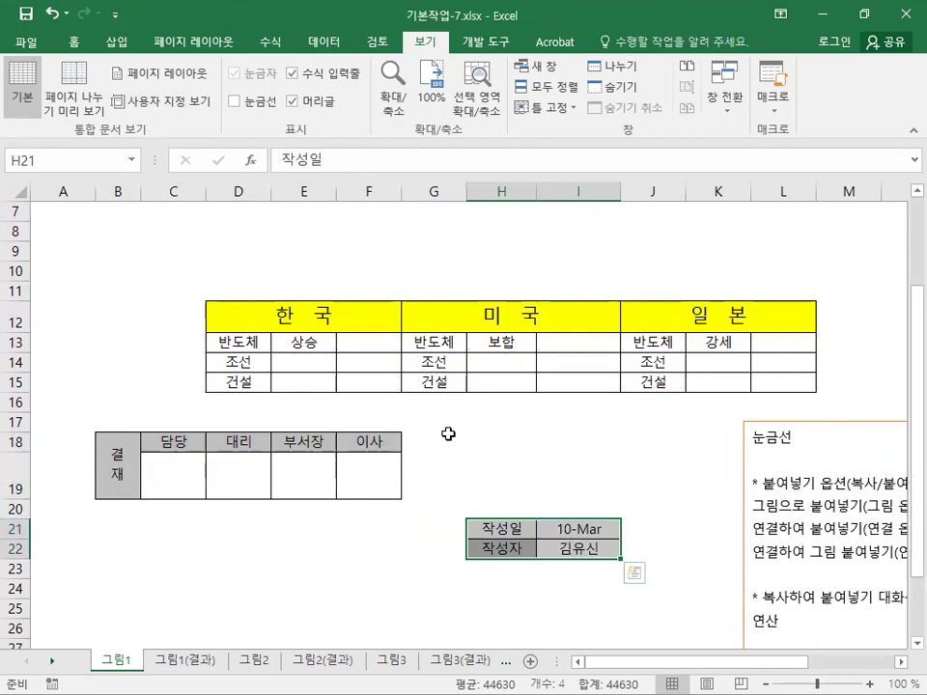
pyautogui.scroll(2, 439, 428)
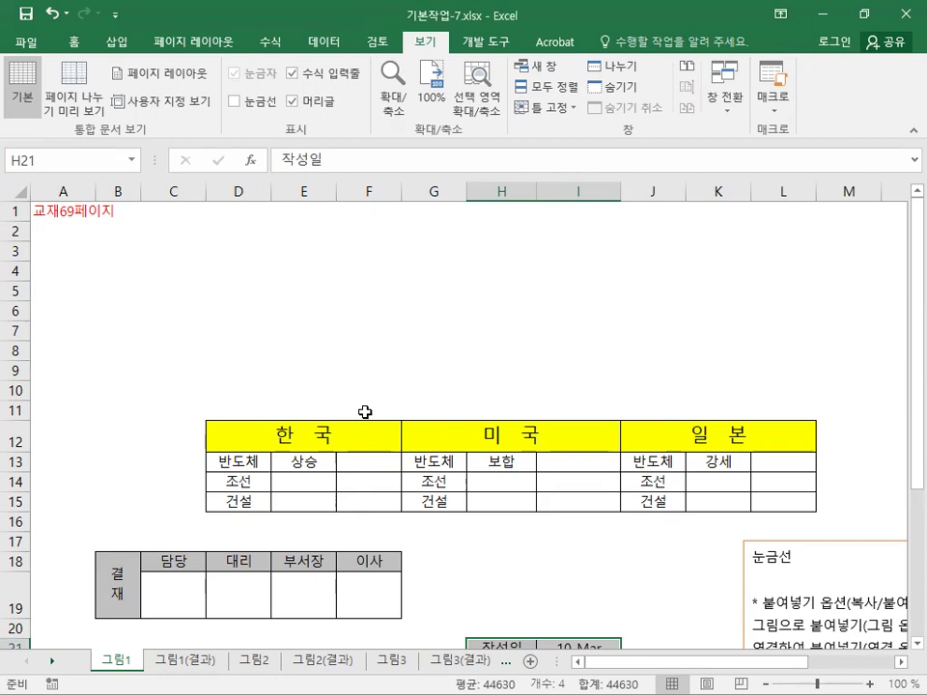
# Collapse the ribbon and copy the 작성일/작성자 table in H21:I22
pyautogui.scroll(-3, 365, 412)
pyautogui.moveTo(480, 469); pyautogui.dragTo(581, 489)
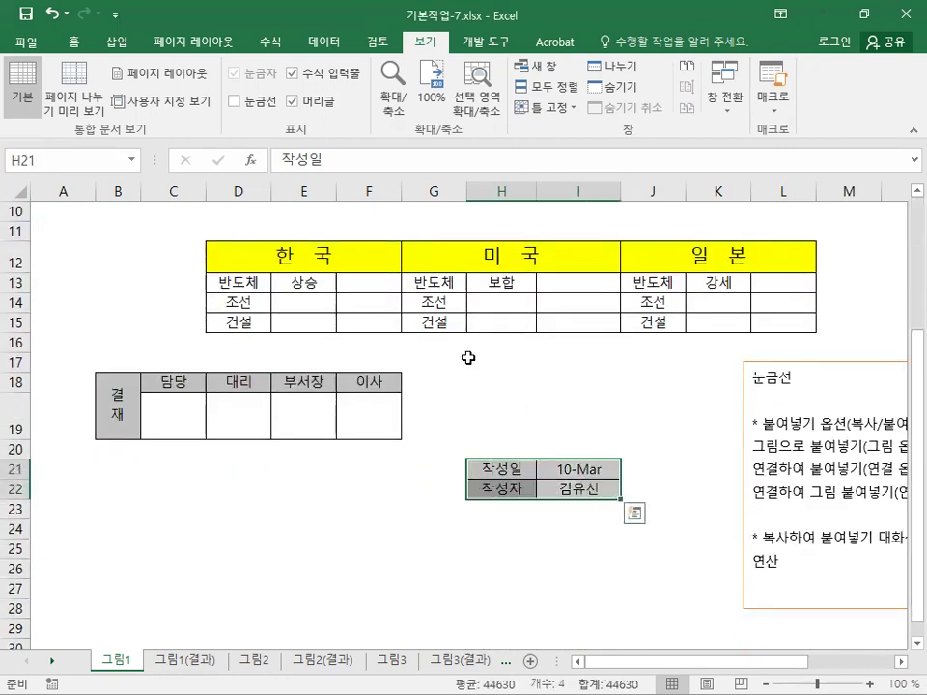
pyautogui.doubleClick(439, 42)
pyautogui.scroll(3, 480, 449)
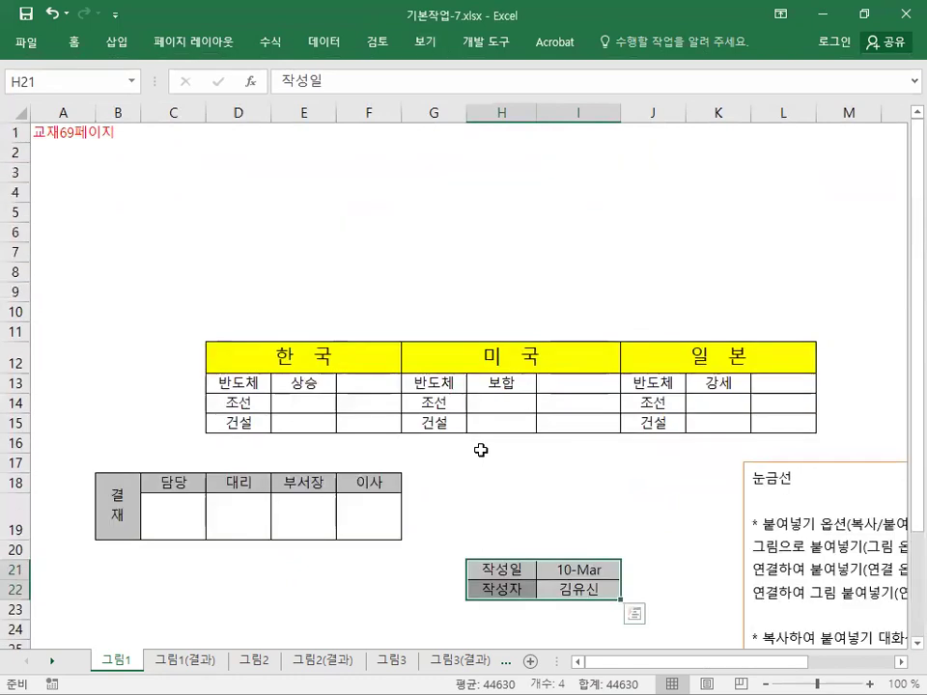
pyautogui.rightClick(515, 574)
pyautogui.click(486, 576)
pyautogui.rightClick(488, 579)
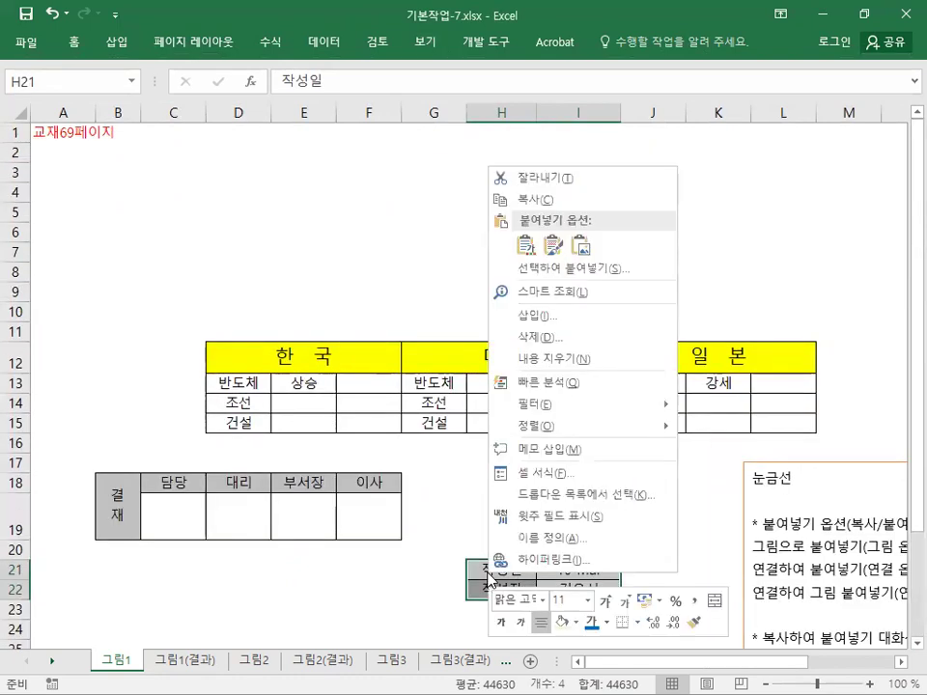
pyautogui.click(543, 190)
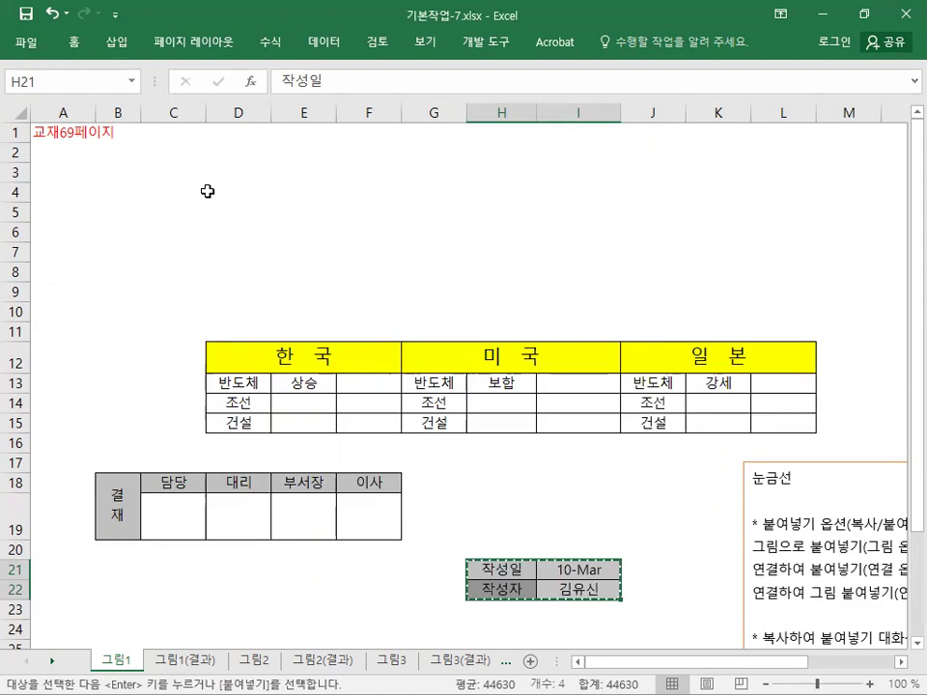
# Paste the copied 작성일/작성자 table at cell B2 and convert it with the picture paste option
pyautogui.click(107, 151)
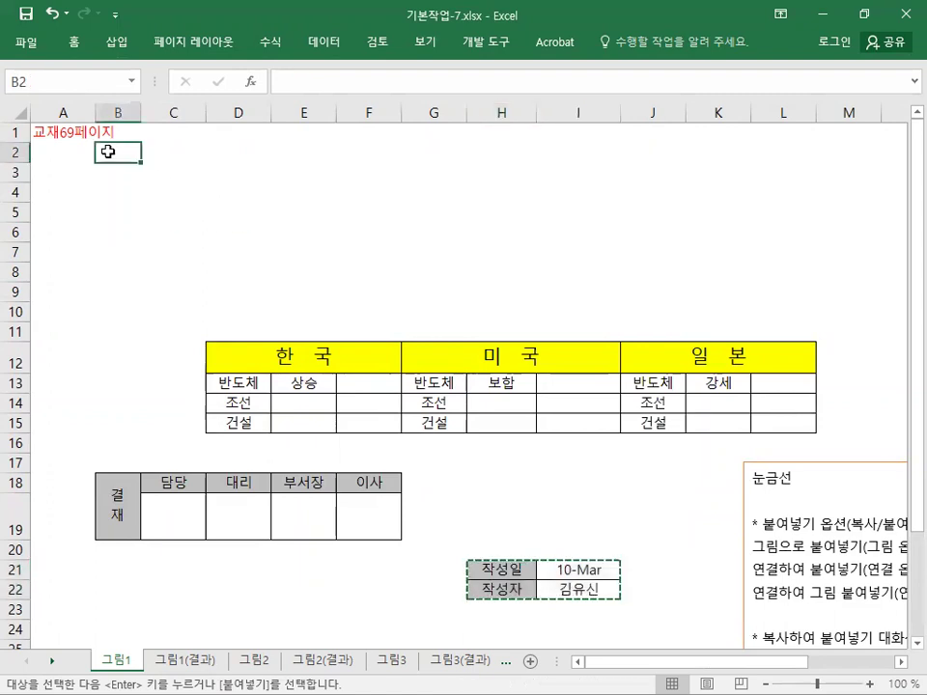
pyautogui.rightClick(108, 152)
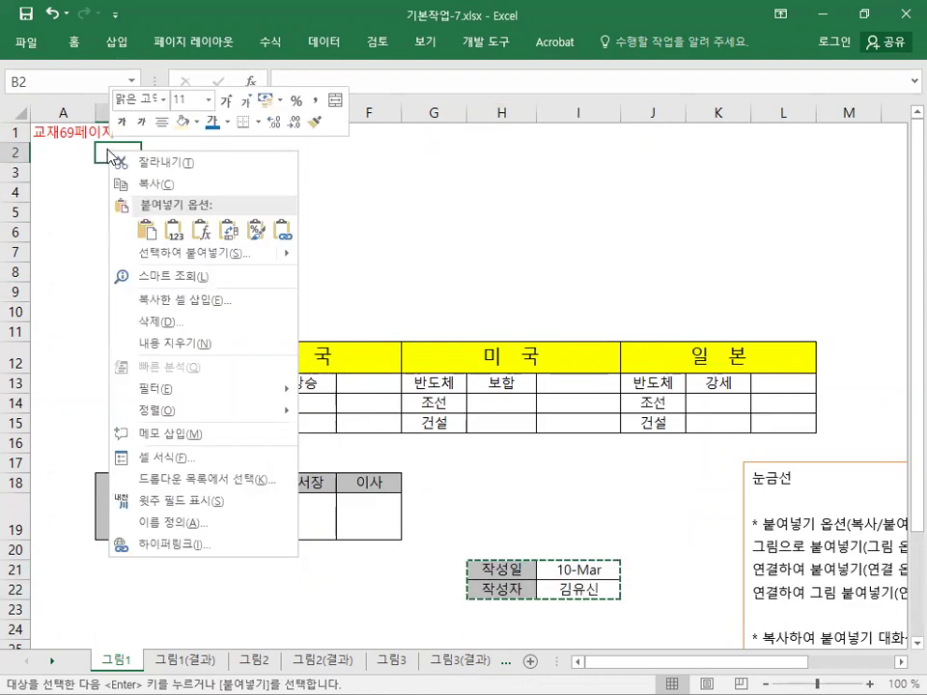
pyautogui.click(145, 232)
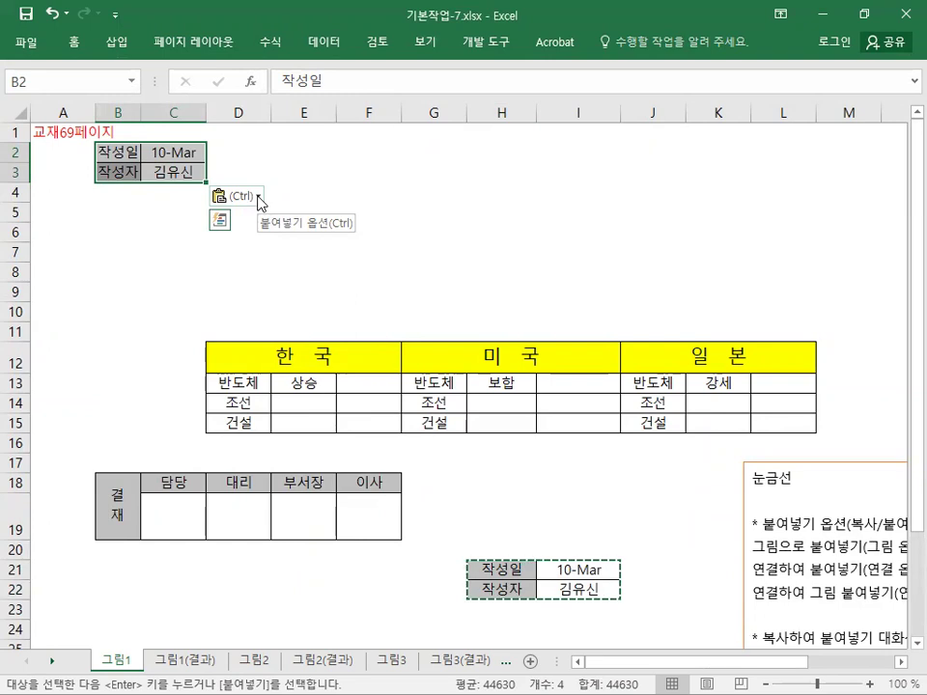
pyautogui.click(257, 197)
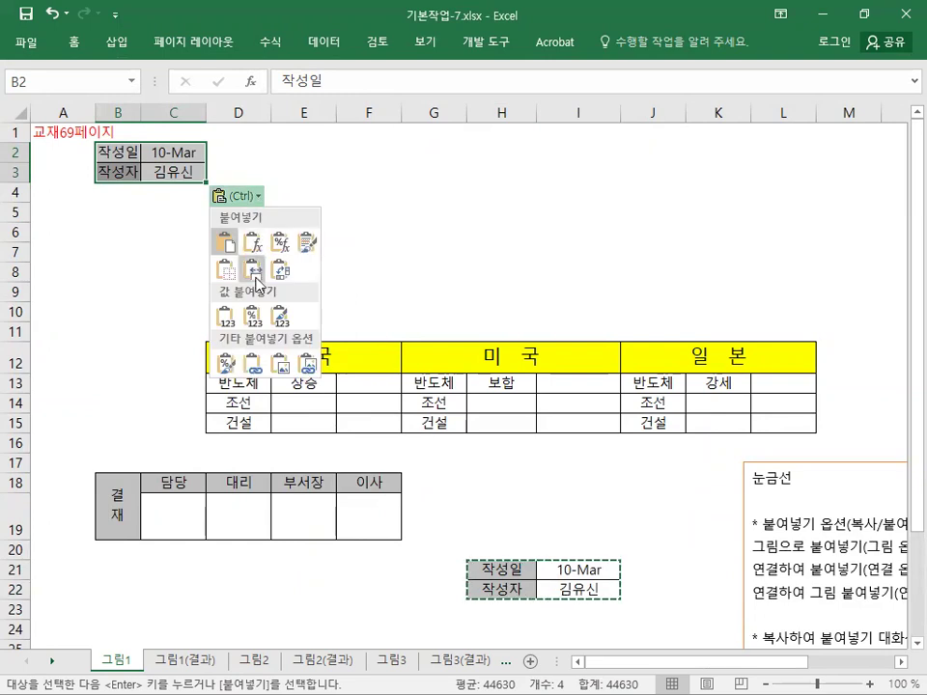
pyautogui.click(280, 370)
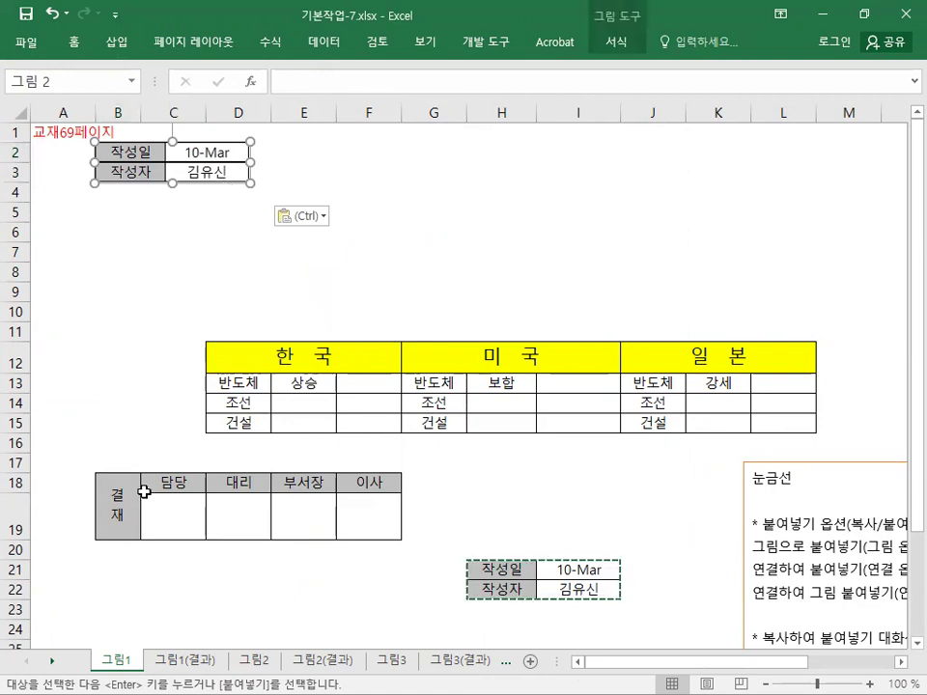
# Copy the 결재 table in B18:F19, paste it at cell F2 and convert it with the picture paste option
pyautogui.moveTo(112, 493); pyautogui.dragTo(374, 518)
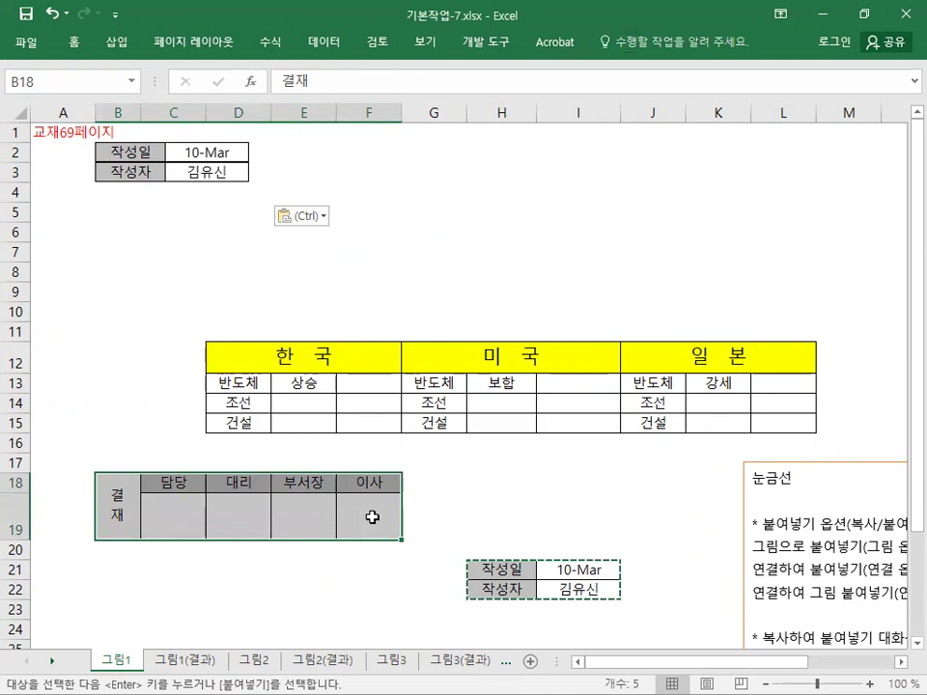
pyautogui.rightClick(371, 518)
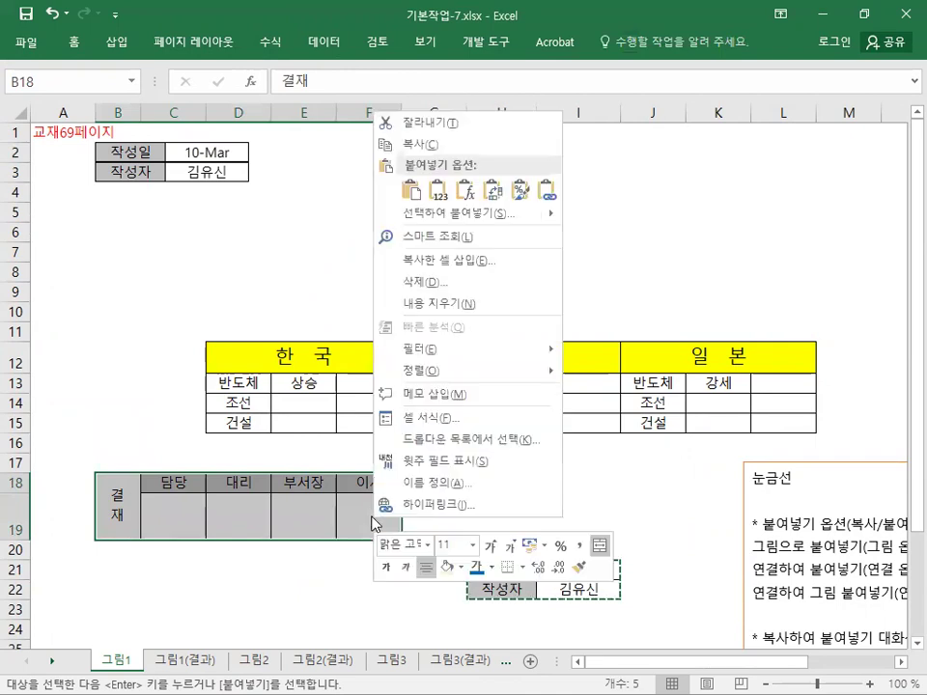
pyautogui.click(413, 147)
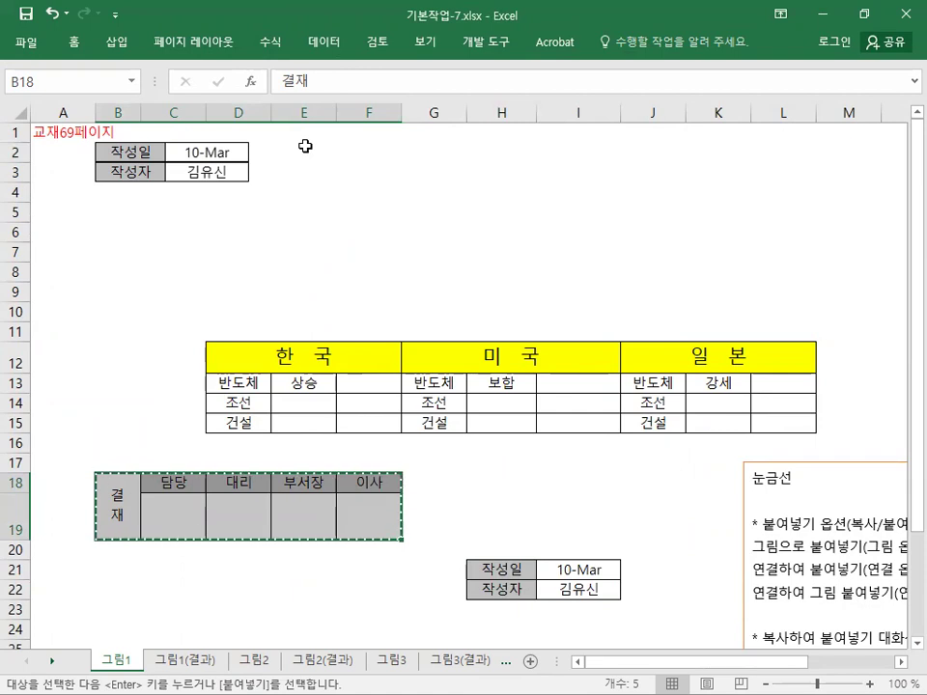
pyautogui.click(372, 147)
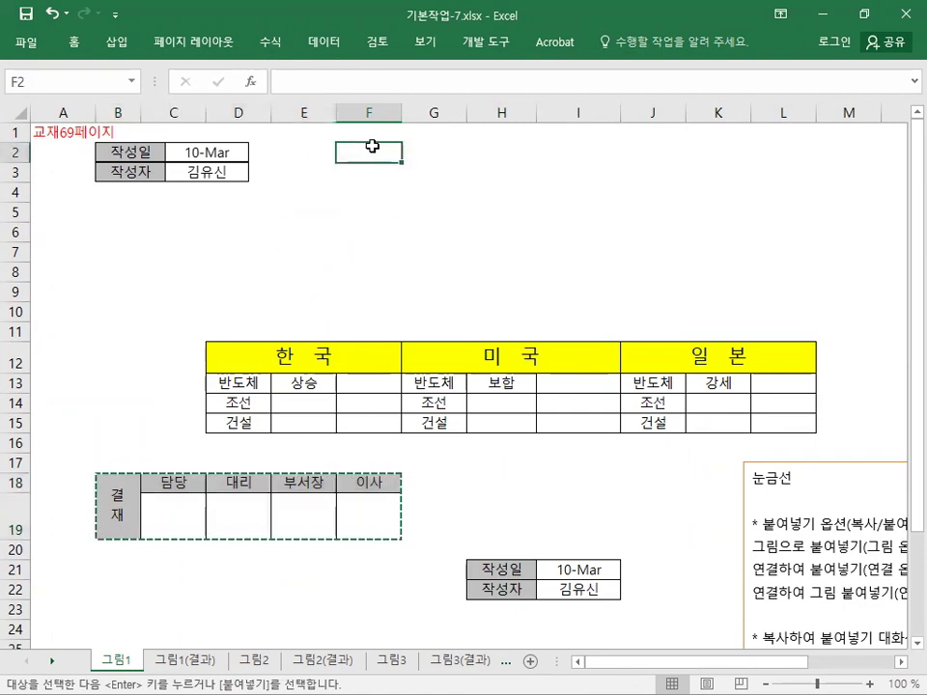
pyautogui.rightClick(372, 150)
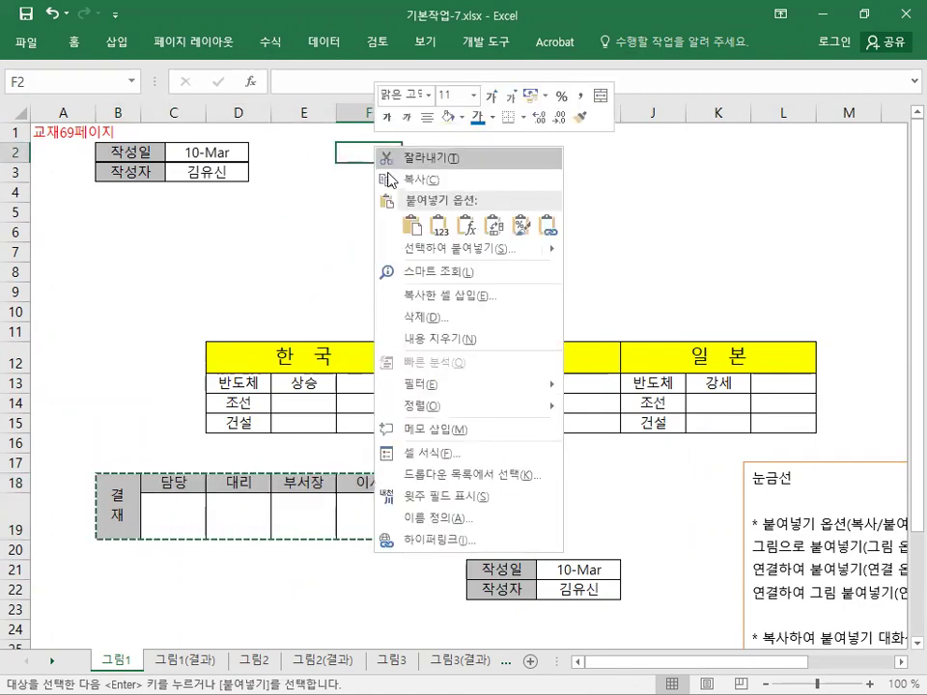
pyautogui.click(410, 228)
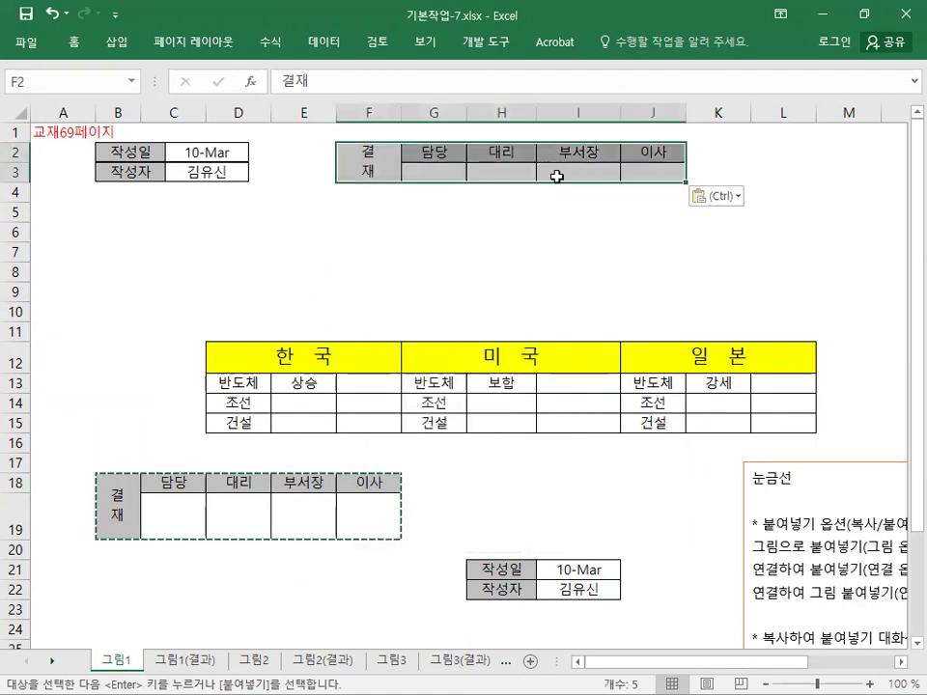
pyautogui.click(731, 198)
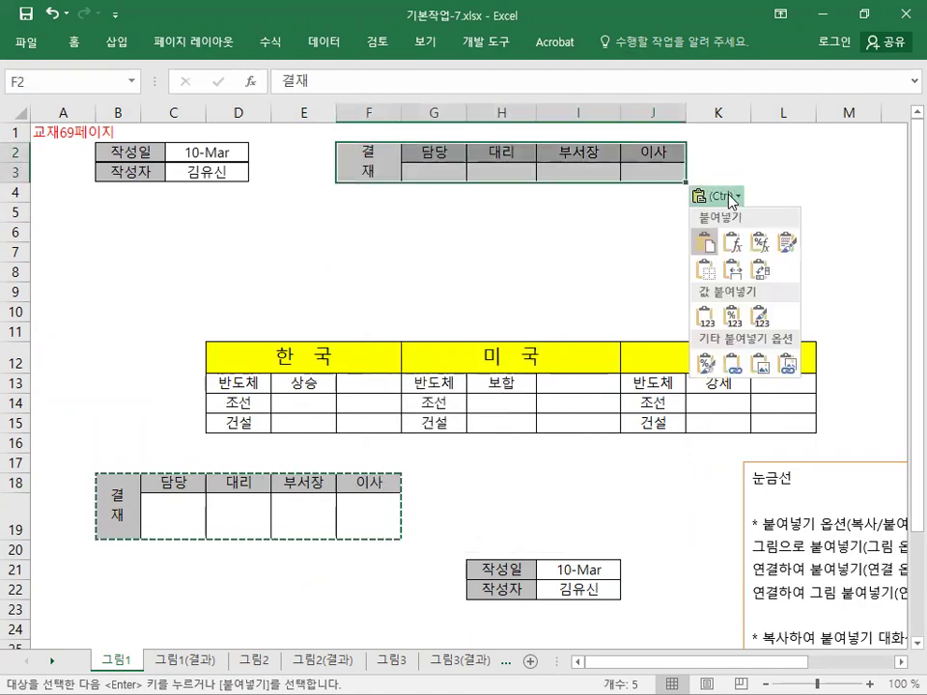
pyautogui.click(761, 365)
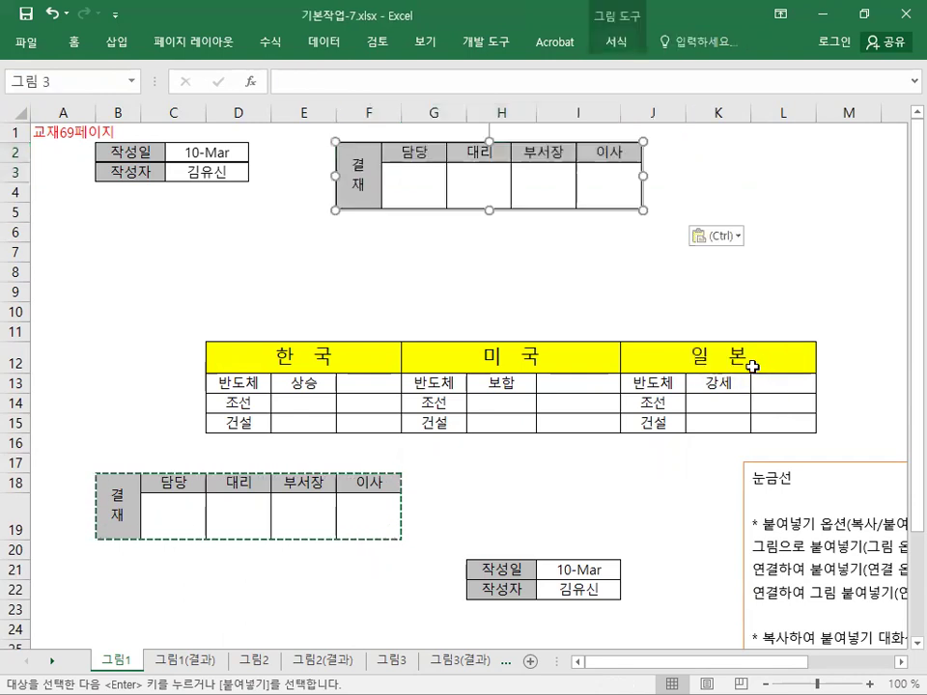
# Copy the 한국/미국/일본 table in D12:L15, paste it as a picture at cell B6, and cancel copy mode
pyautogui.moveTo(290, 373); pyautogui.dragTo(675, 388)
pyautogui.rightClick(673, 399)
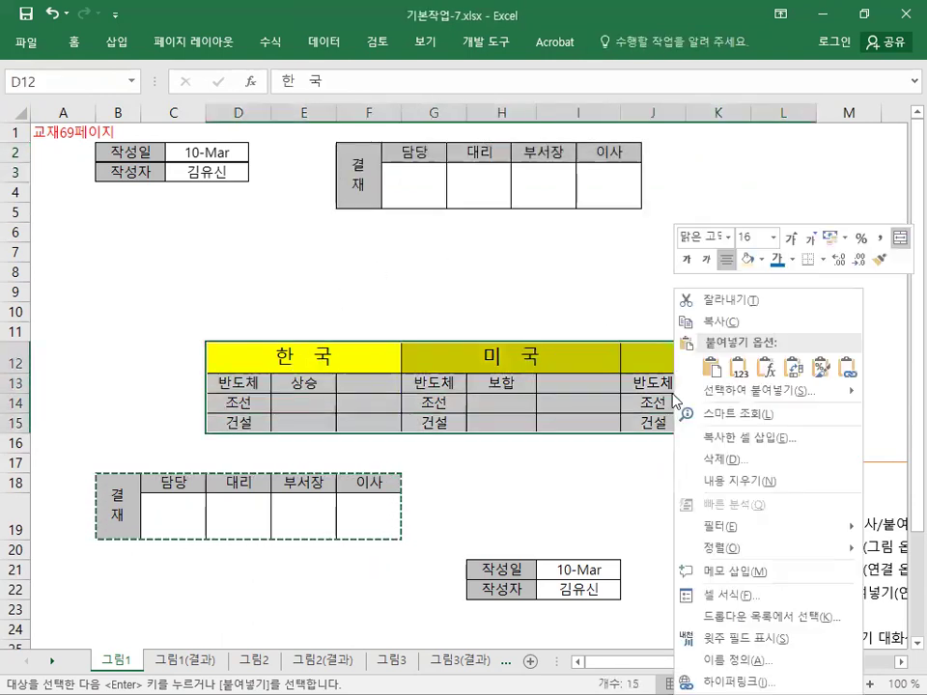
pyautogui.click(684, 322)
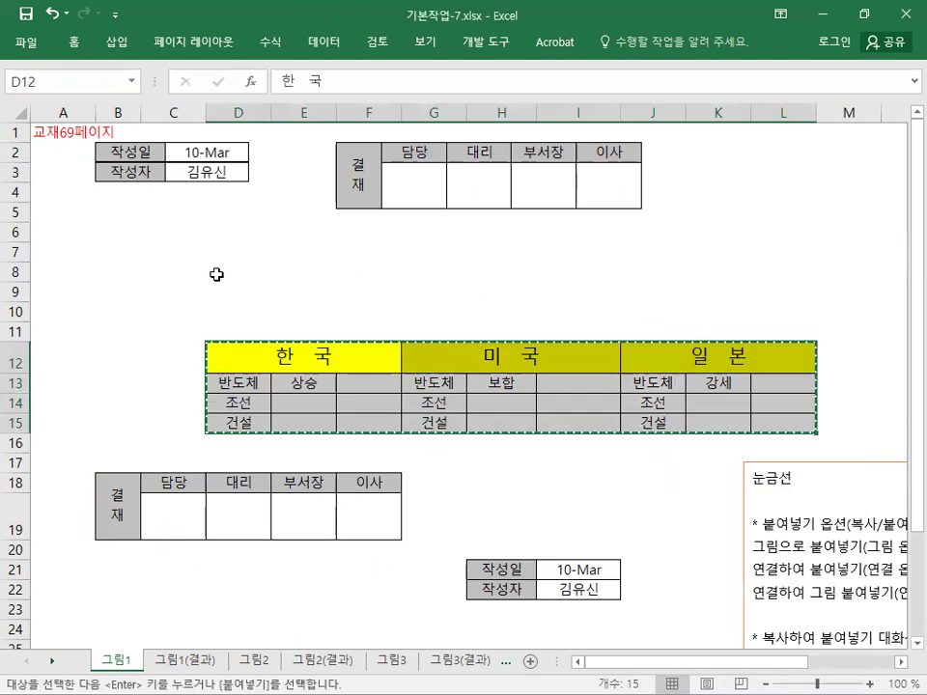
pyautogui.click(124, 232)
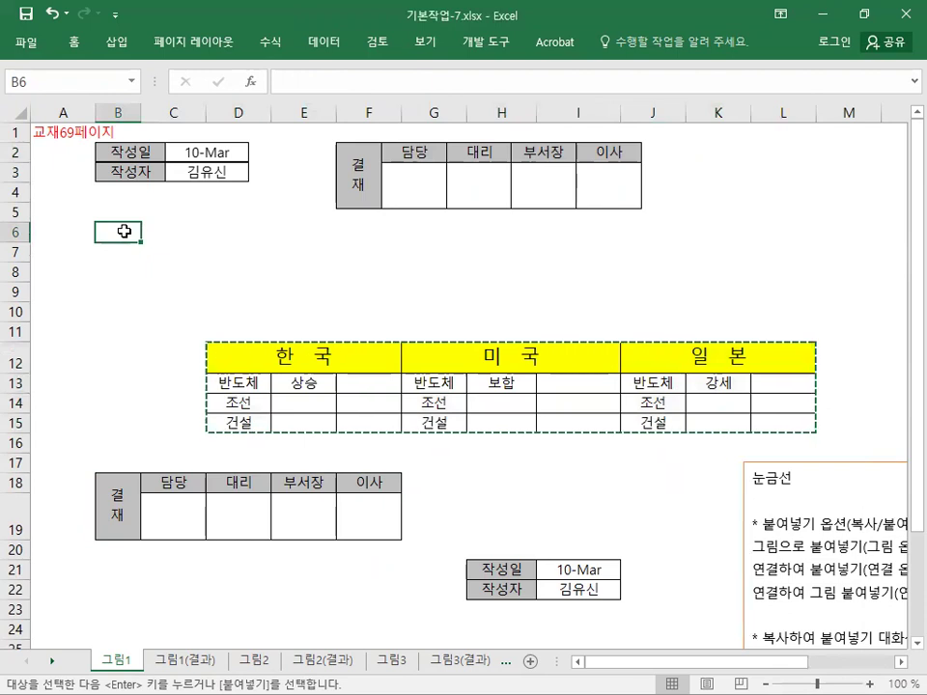
pyautogui.rightClick(124, 233)
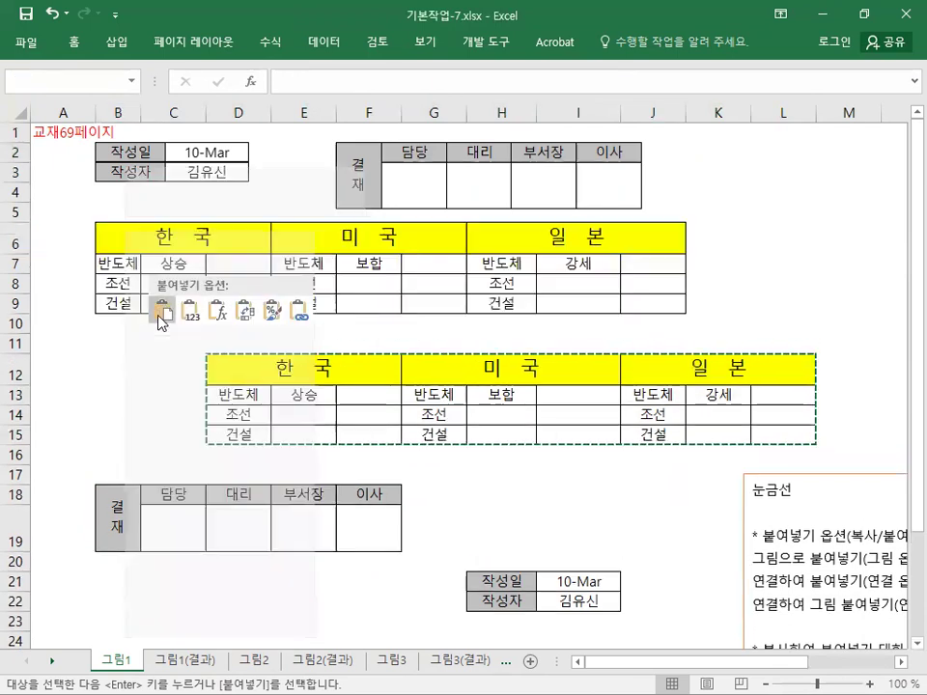
pyautogui.click(160, 322)
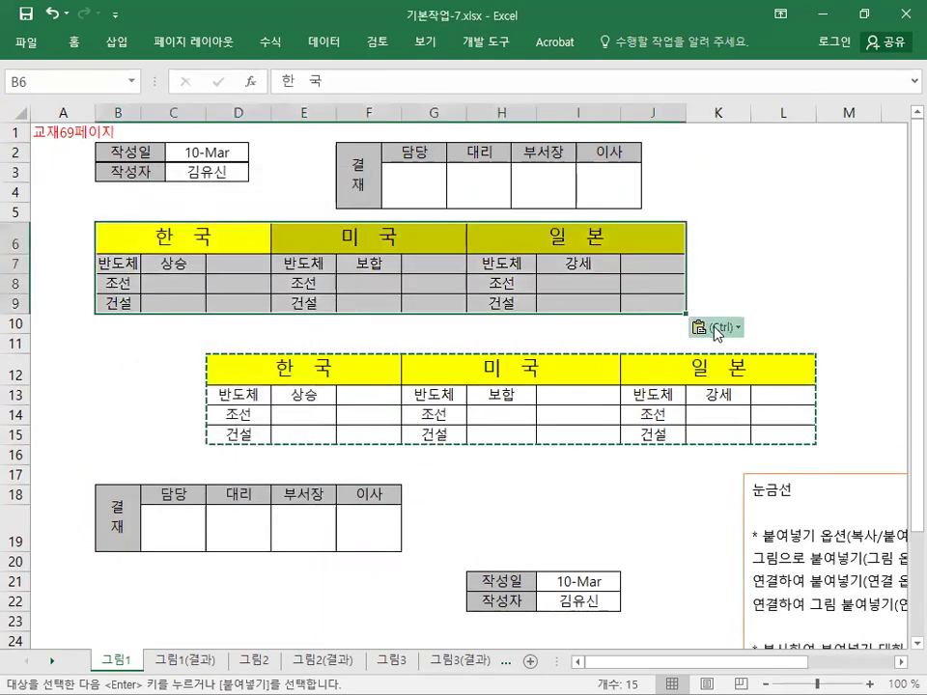
pyautogui.click(717, 327)
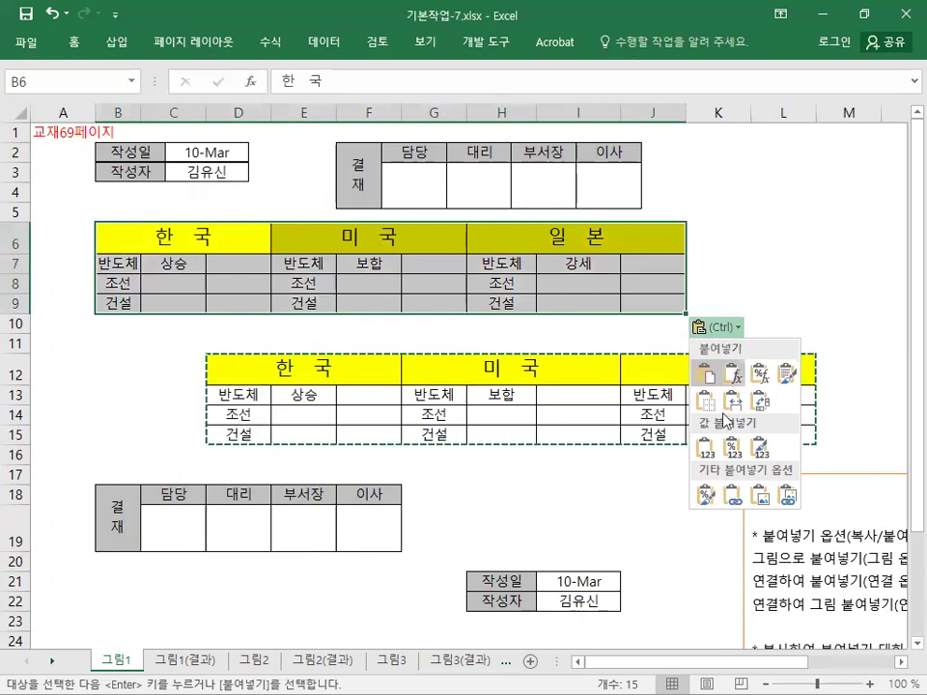
pyautogui.click(736, 498)
pyautogui.click(44, 126)
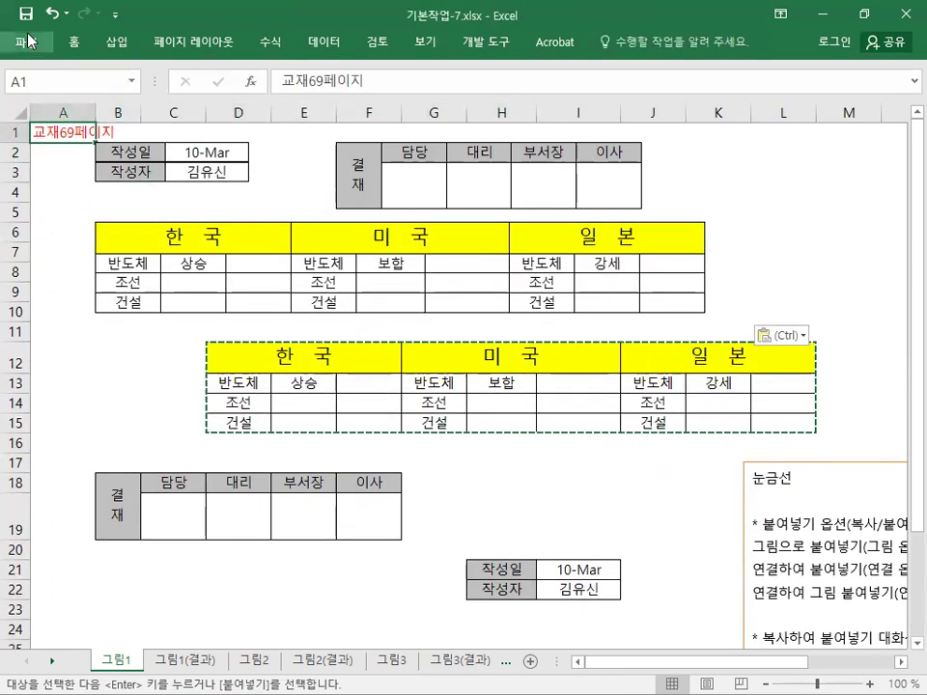
pyautogui.press('Escape')
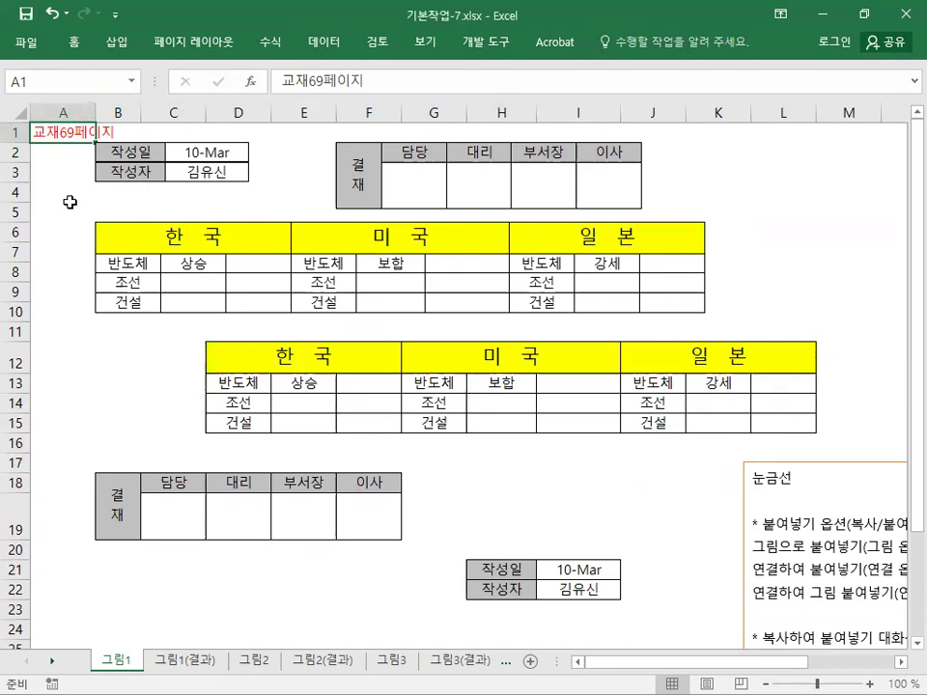
# Switch to the 그림2 sheet and paste the copied page reference 교재70페이지 into cell A1
pyautogui.click(256, 662)
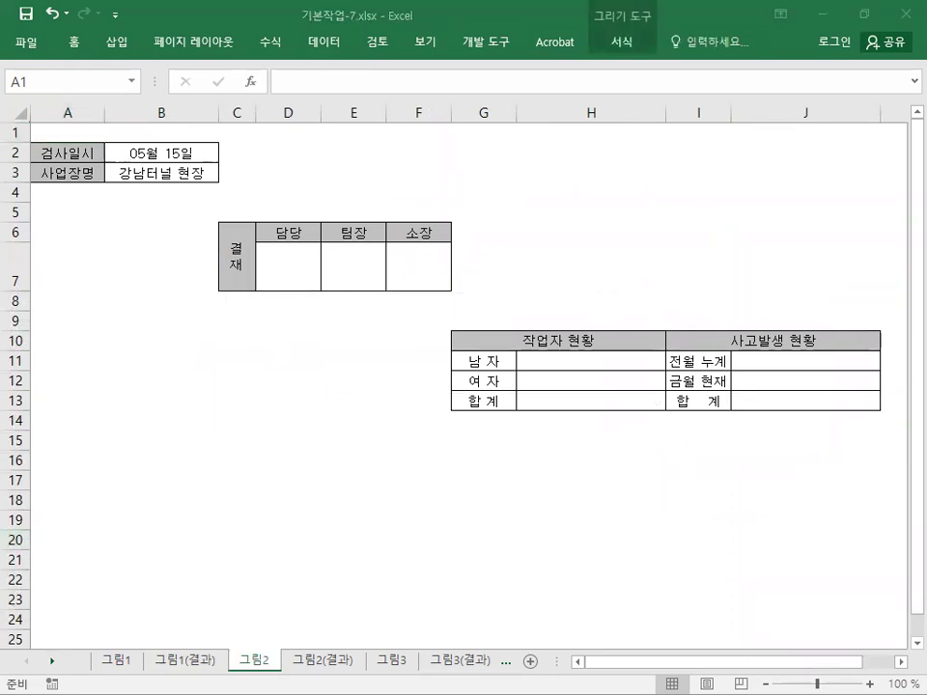
pyautogui.hotkey('ctrl', 'c')
pyautogui.click(53, 129)
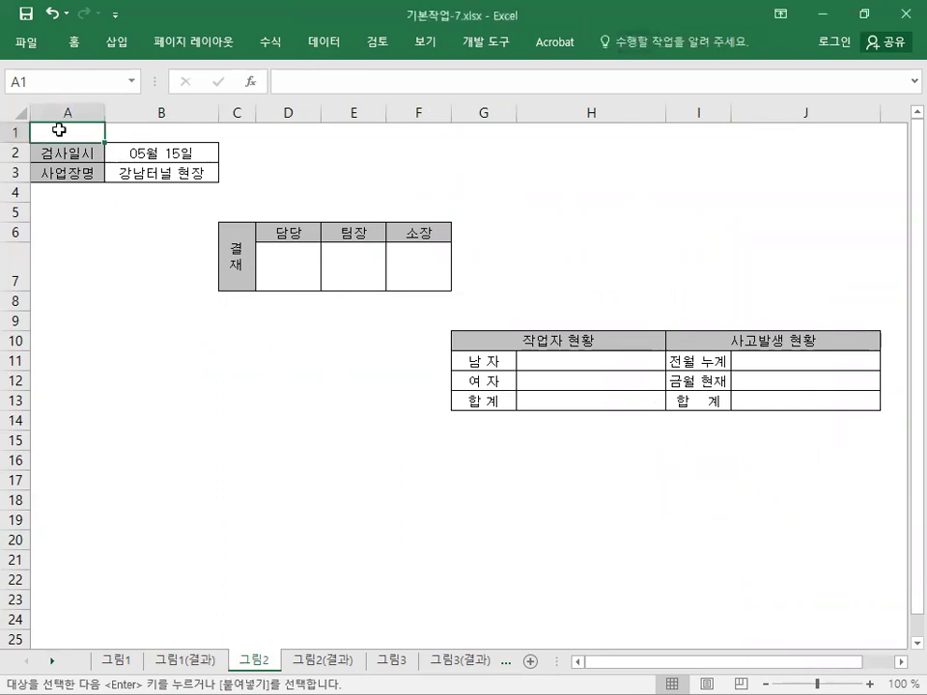
pyautogui.rightClick(60, 128)
pyautogui.click(81, 203)
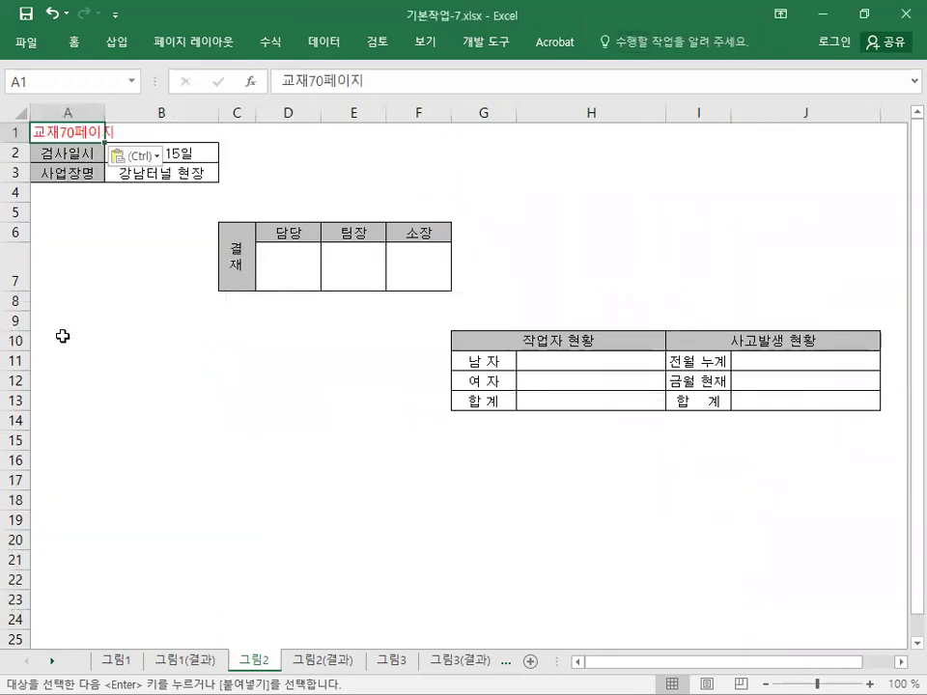
pyautogui.click(146, 373)
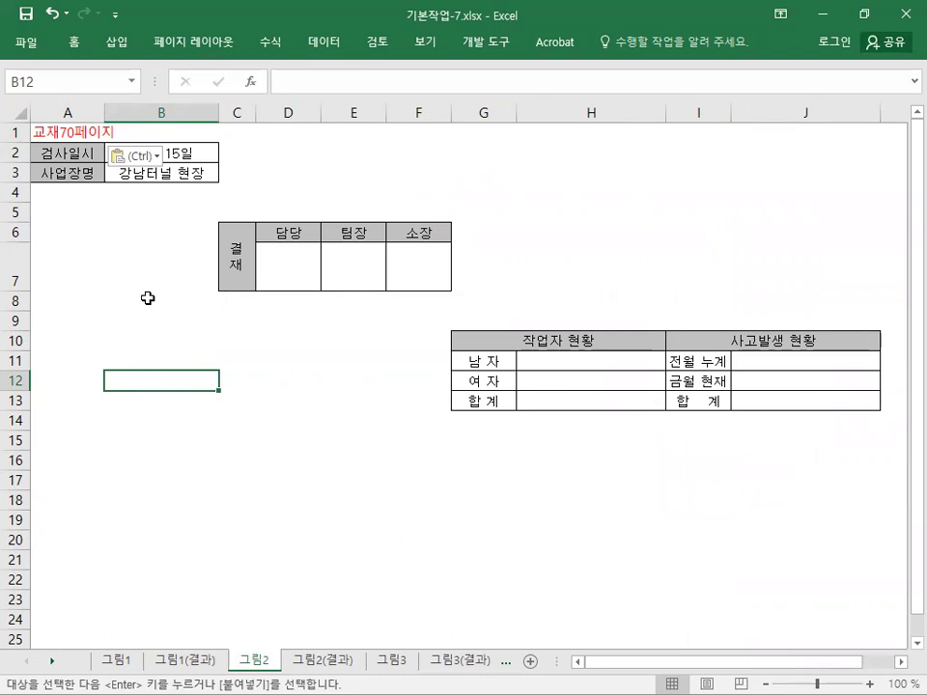
# Copy the 검사일시/사업장명 table in A2:B3 and paste it as a picture at cell A15
pyautogui.moveTo(91, 153); pyautogui.dragTo(123, 167)
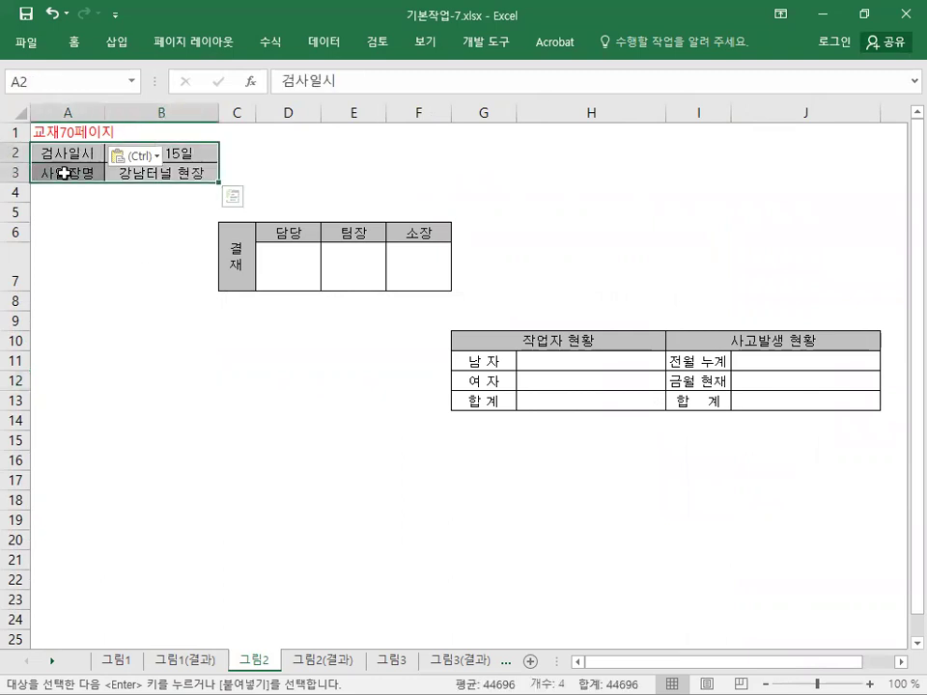
pyautogui.click(76, 49)
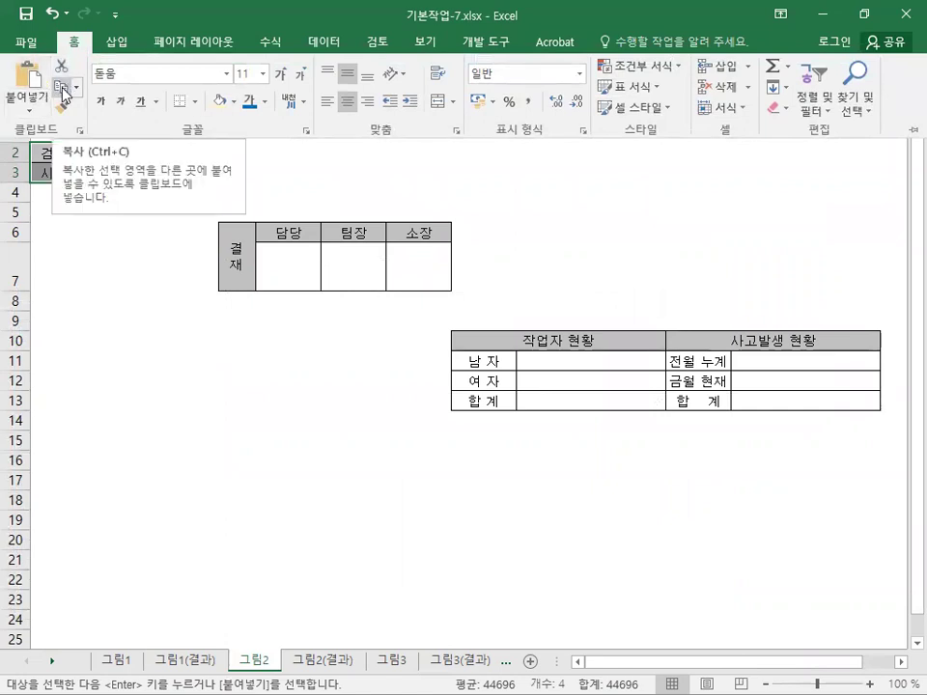
pyautogui.click(62, 90)
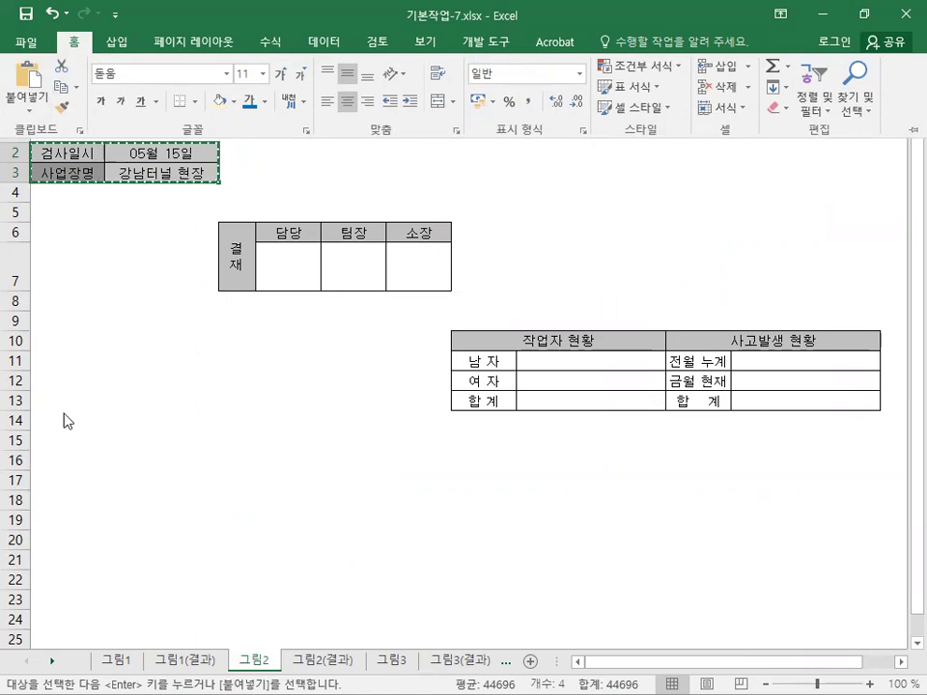
pyautogui.click(67, 450)
pyautogui.click(65, 442)
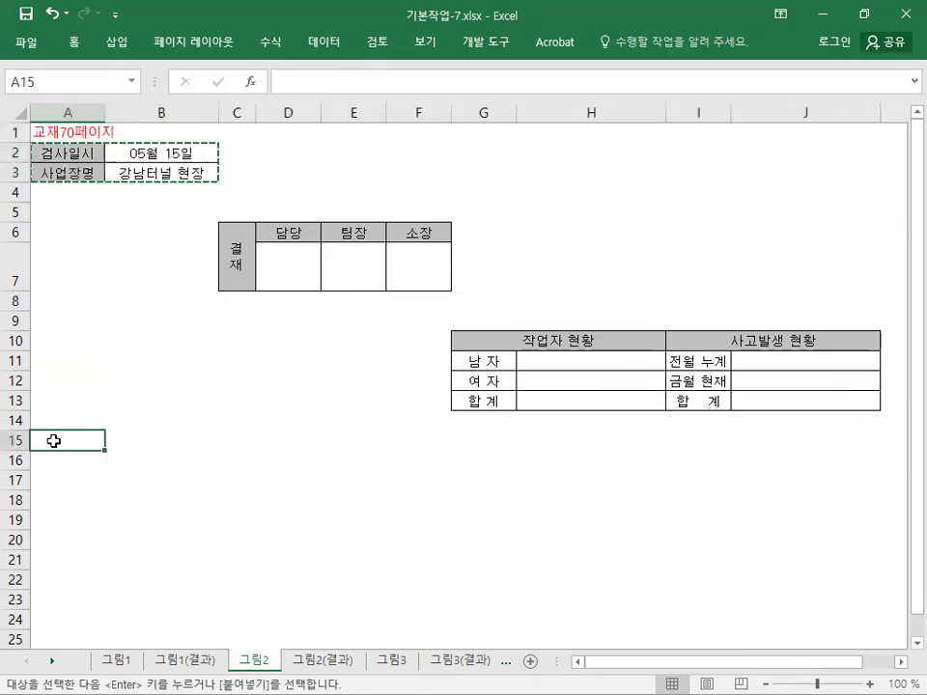
pyautogui.click(76, 43)
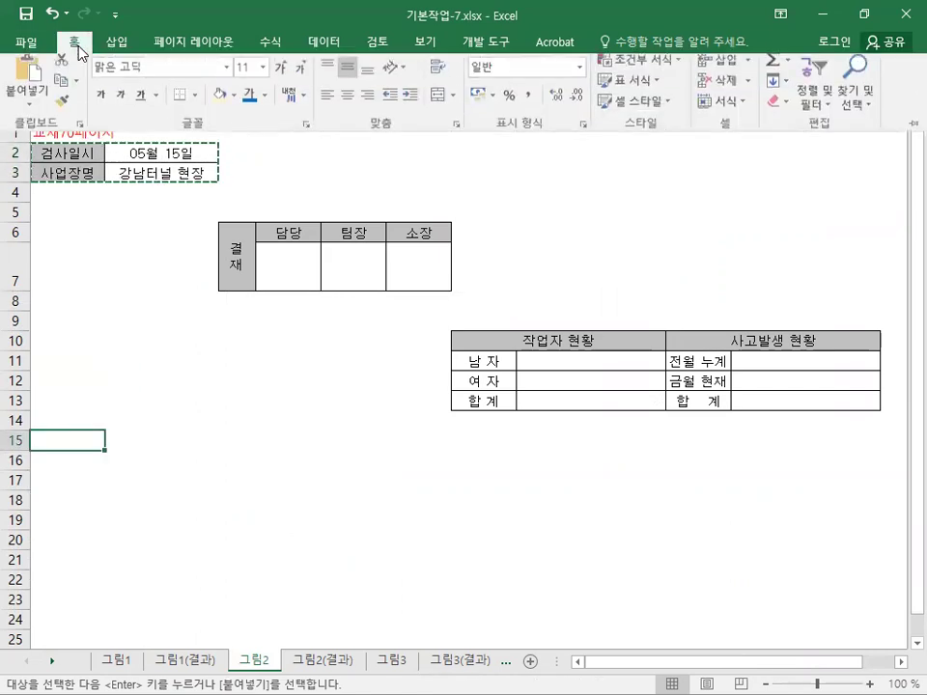
pyautogui.click(32, 106)
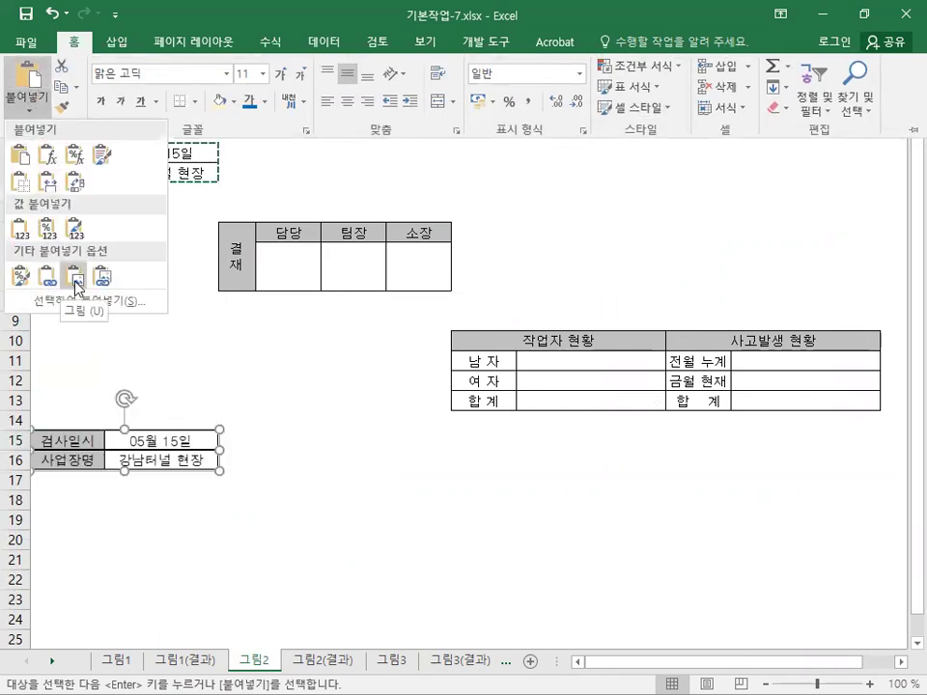
pyautogui.click(76, 281)
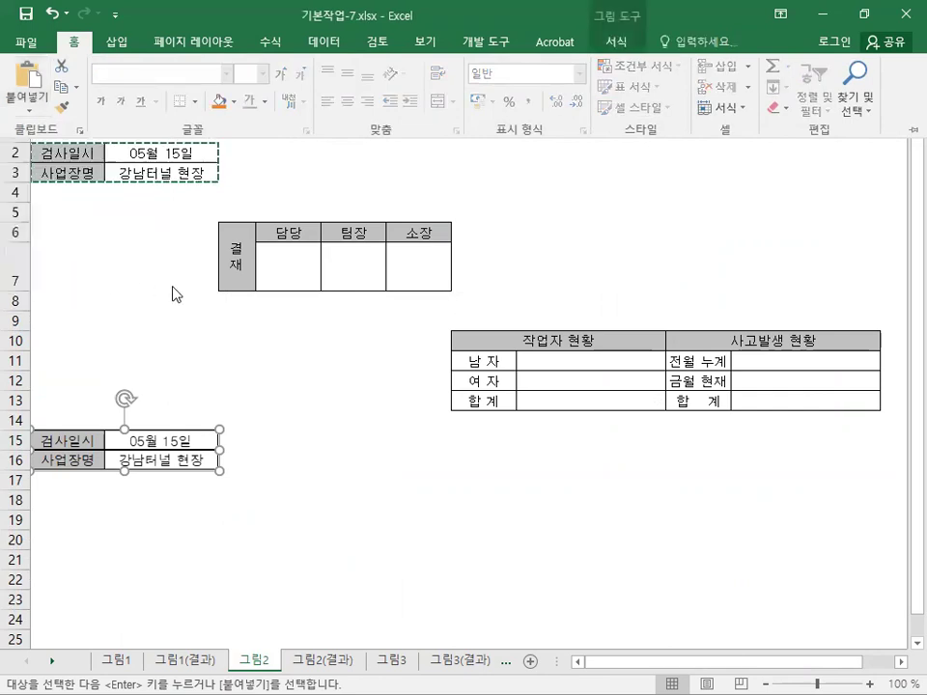
# Copy the 결재 table in C6:F7 and paste it as a picture at cell D15
pyautogui.moveTo(232, 256); pyautogui.dragTo(433, 256)
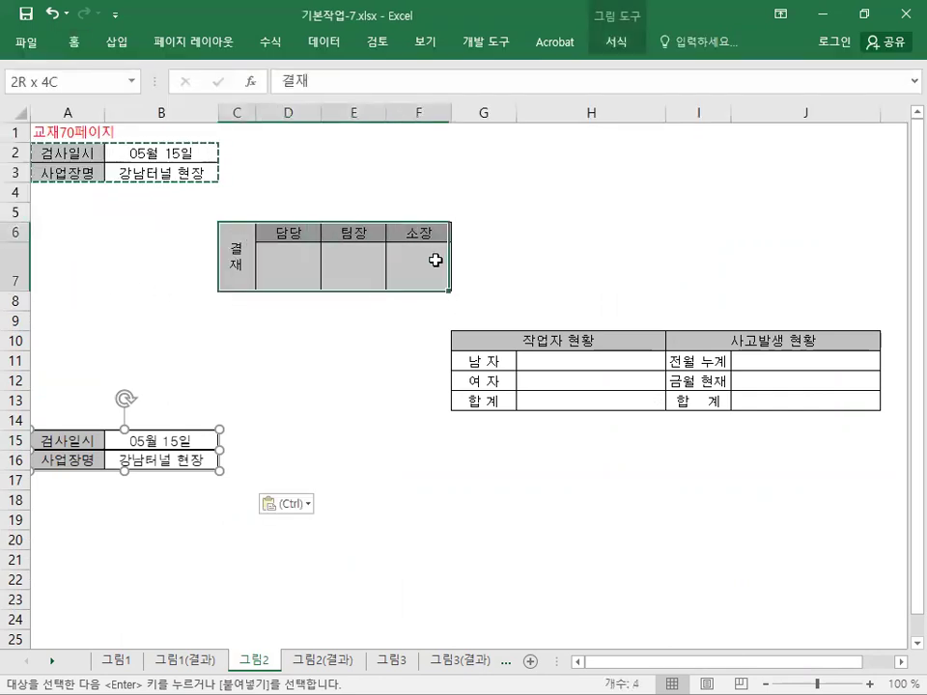
pyautogui.click(72, 44)
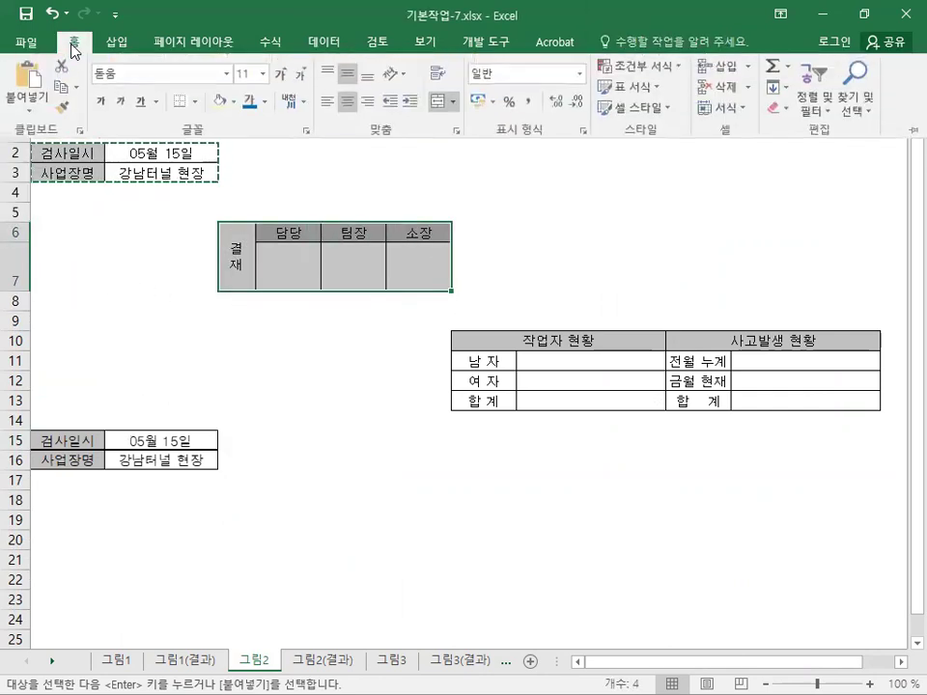
pyautogui.click(60, 96)
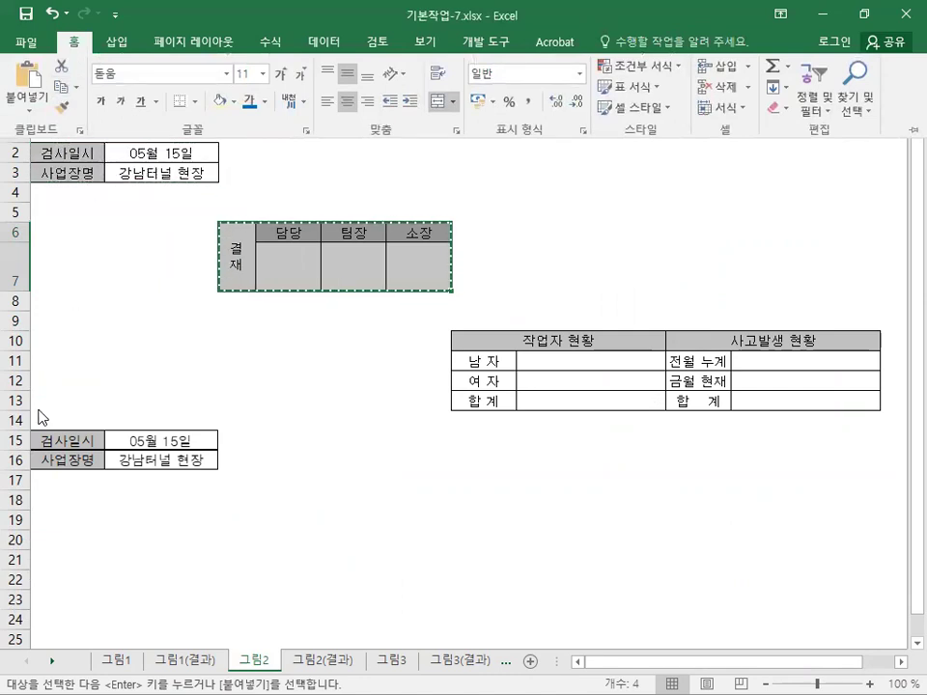
pyautogui.click(266, 432)
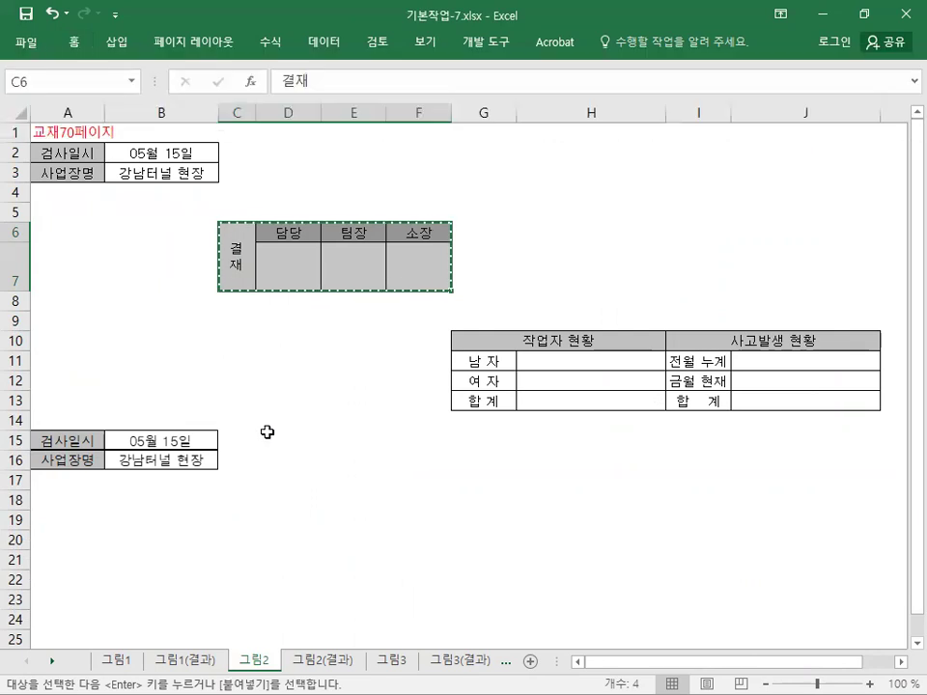
pyautogui.click(267, 432)
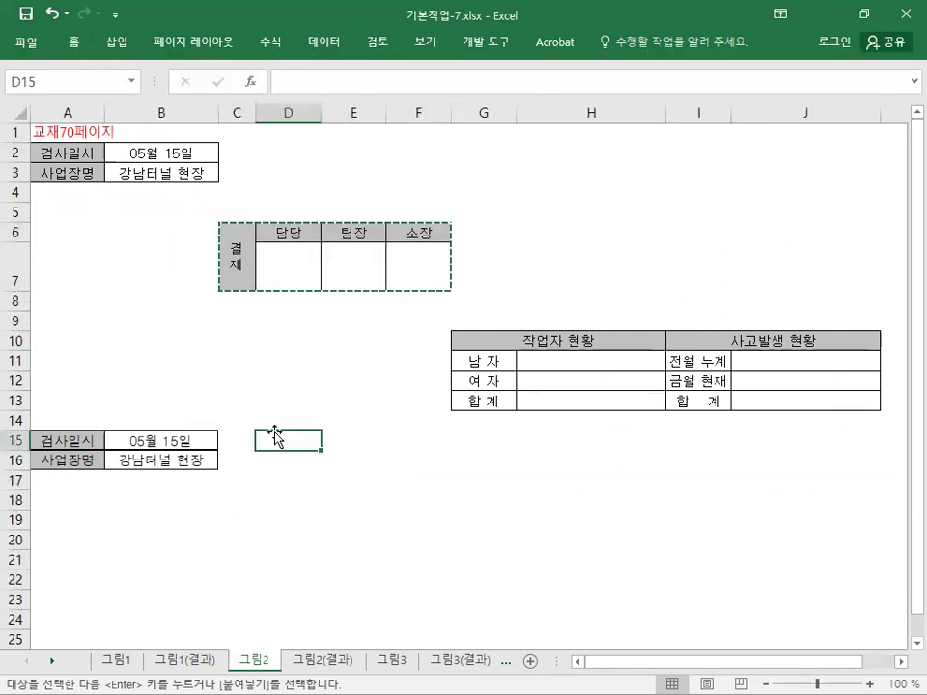
pyautogui.click(72, 40)
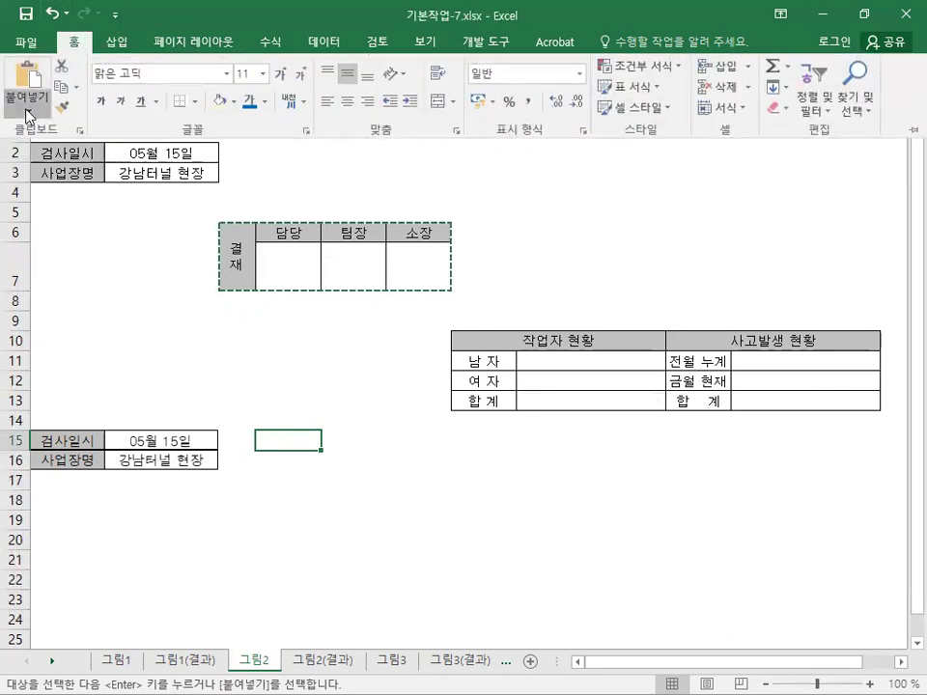
pyautogui.click(27, 107)
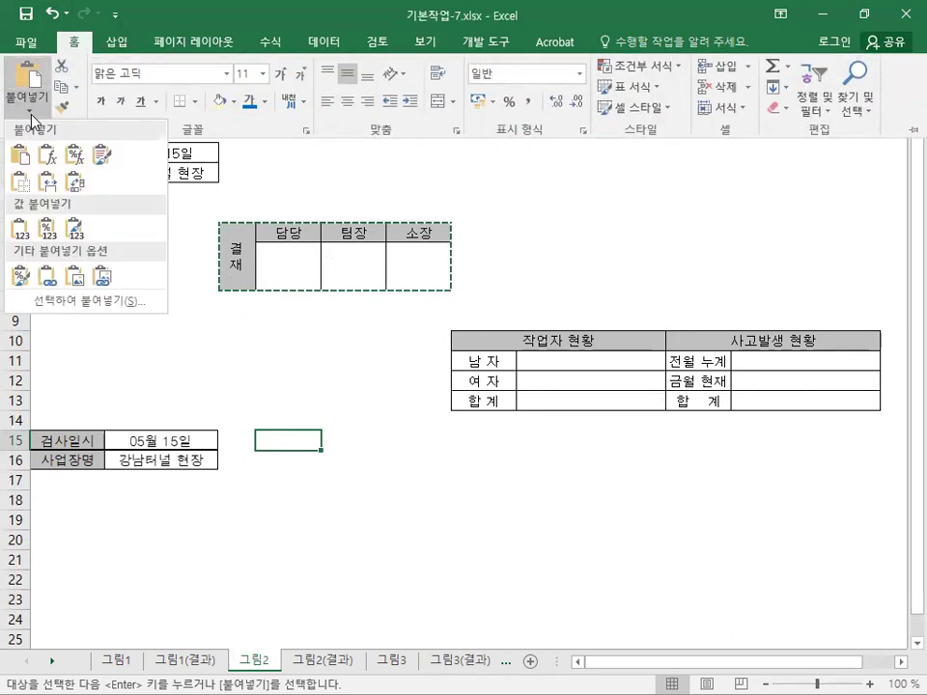
pyautogui.click(77, 279)
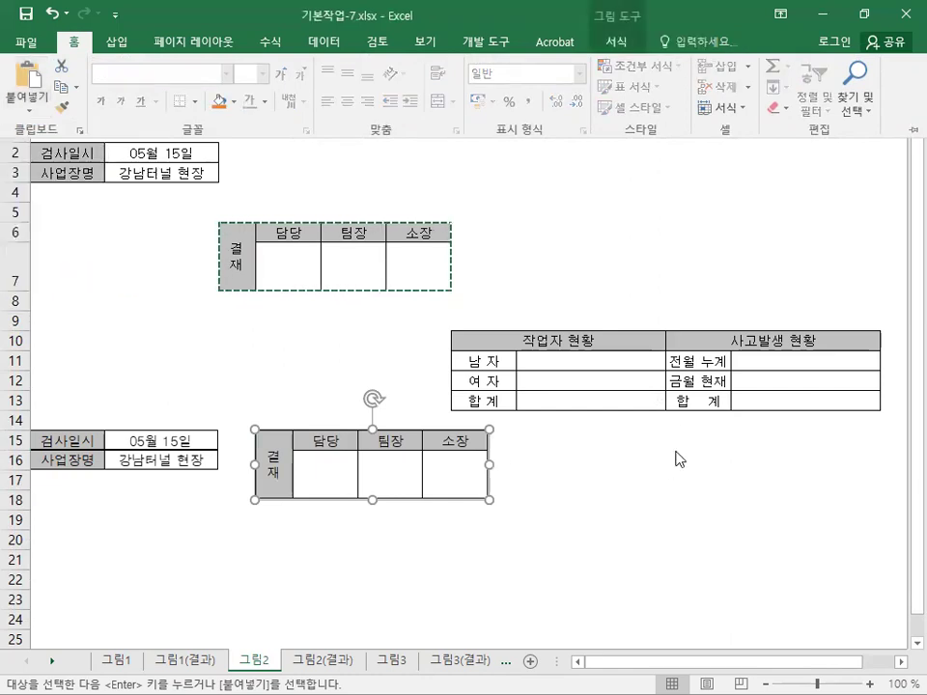
# Copy the 작업자 현황/사고발생 현황 table in G10:J13 on the 그림2 sheet
pyautogui.click(494, 341)
pyautogui.moveTo(495, 343); pyautogui.dragTo(738, 399)
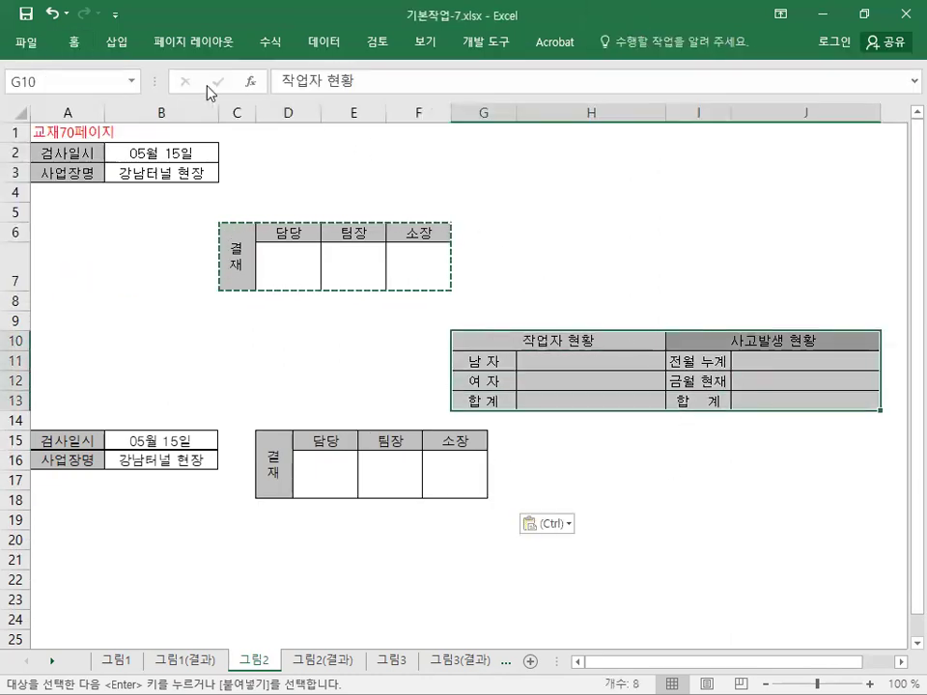
pyautogui.click(74, 42)
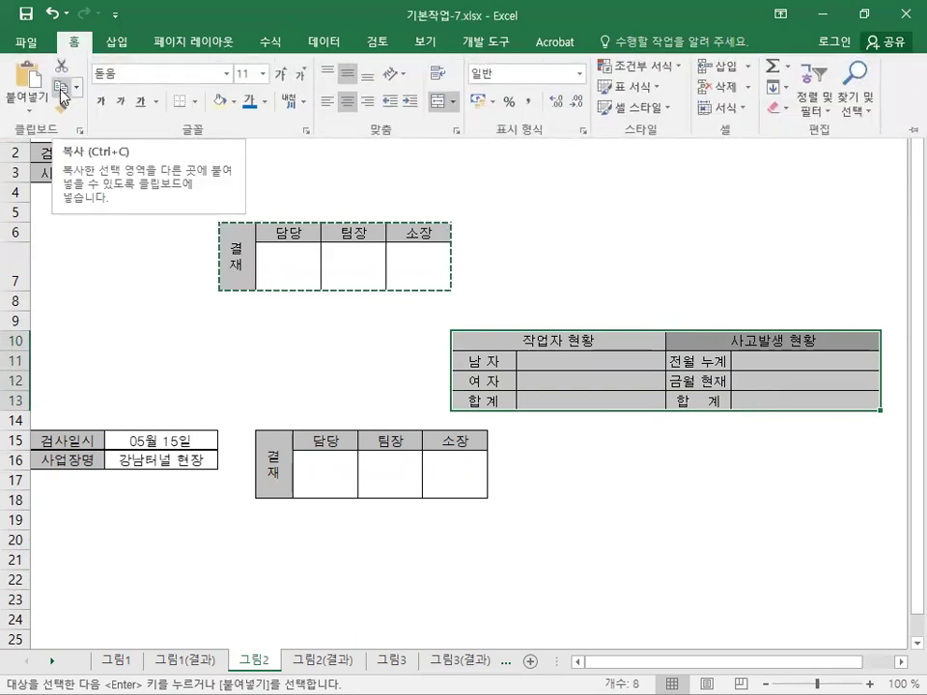
pyautogui.click(60, 92)
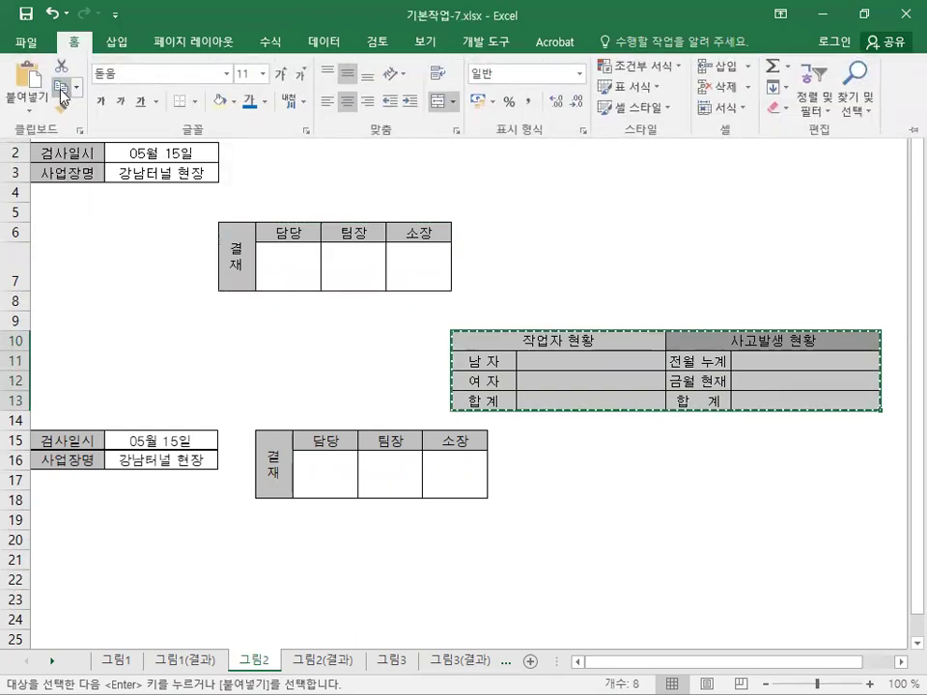
# Paste the copied 작업자 현황/사고발생 현황 table as a picture at cell A19 and save the workbook
pyautogui.click(75, 528)
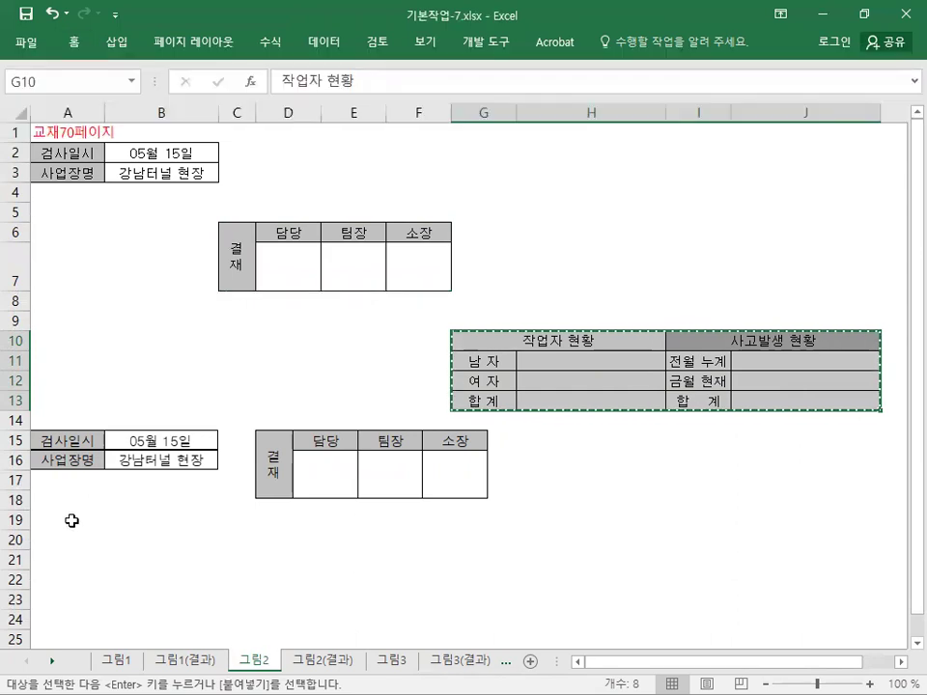
pyautogui.click(66, 521)
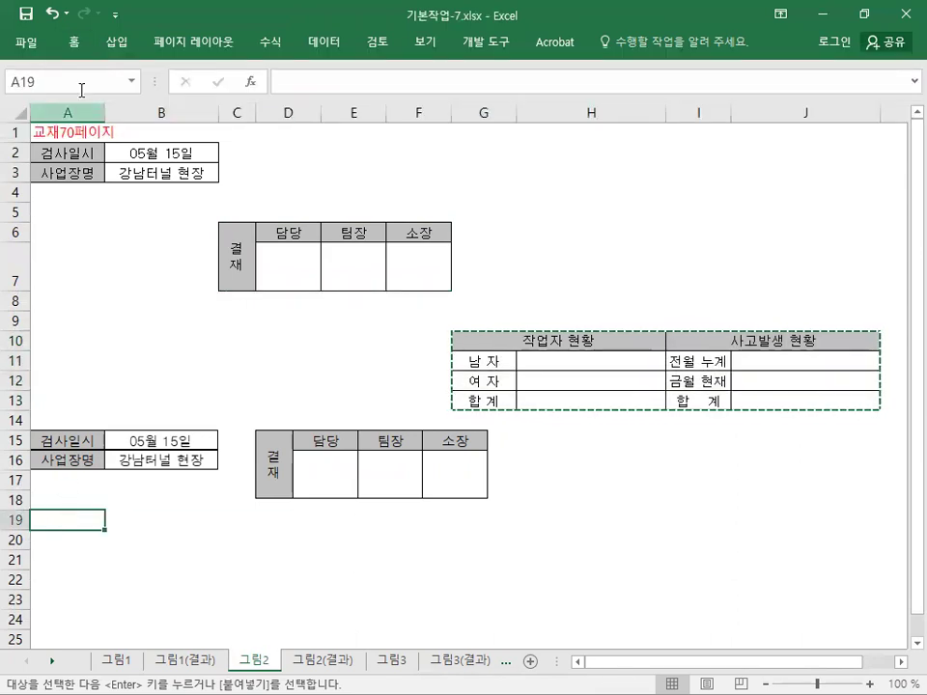
pyautogui.click(73, 41)
pyautogui.click(39, 116)
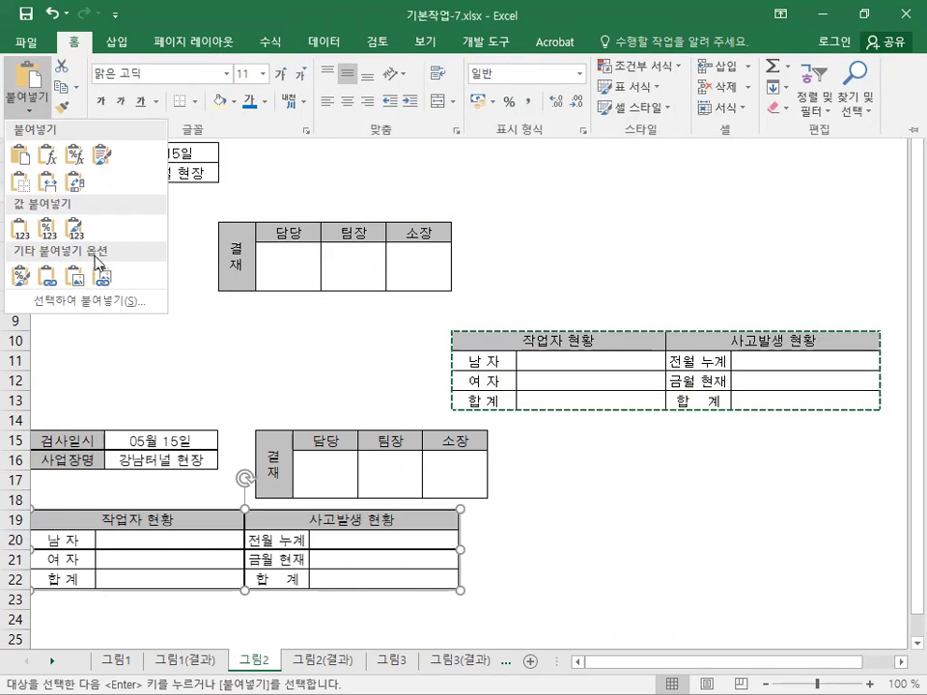
pyautogui.click(74, 278)
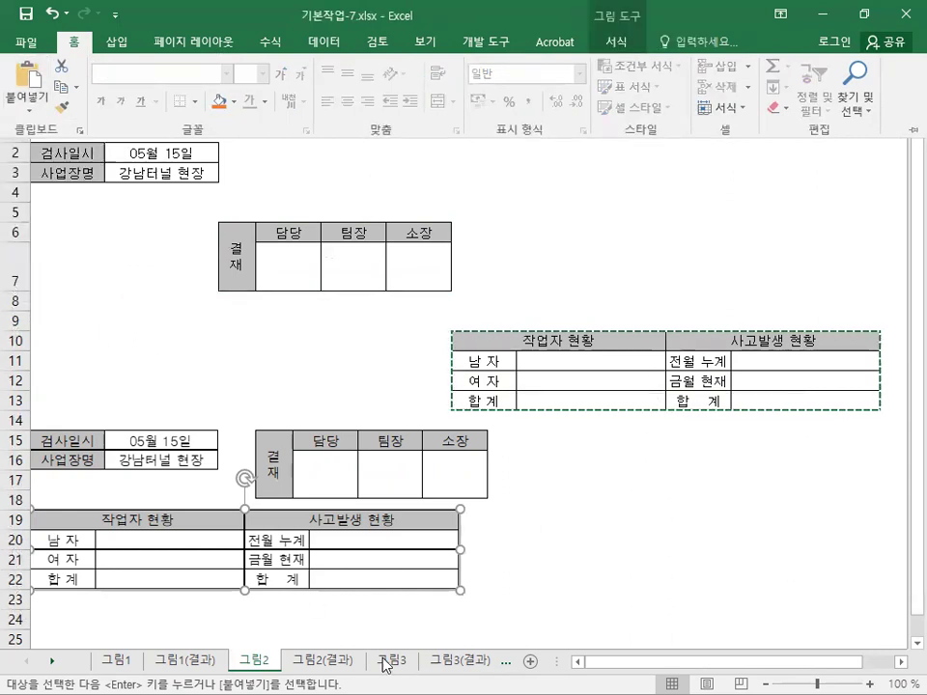
pyautogui.click(29, 11)
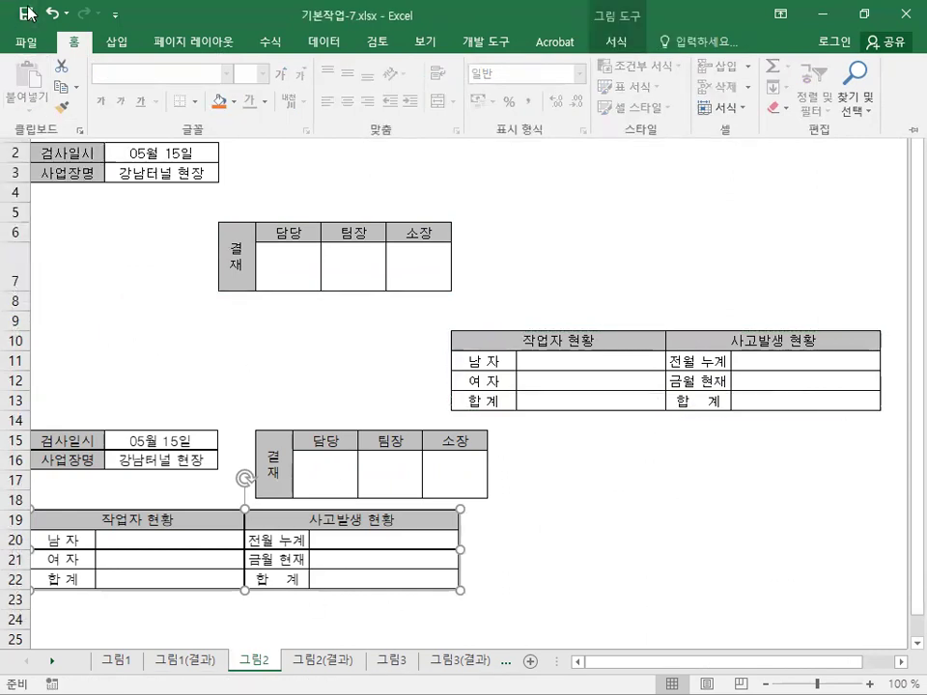
# Switch to the 그림3 sheet and paste the copied page reference 교재72페이지 into cell A2
pyautogui.click(408, 664)
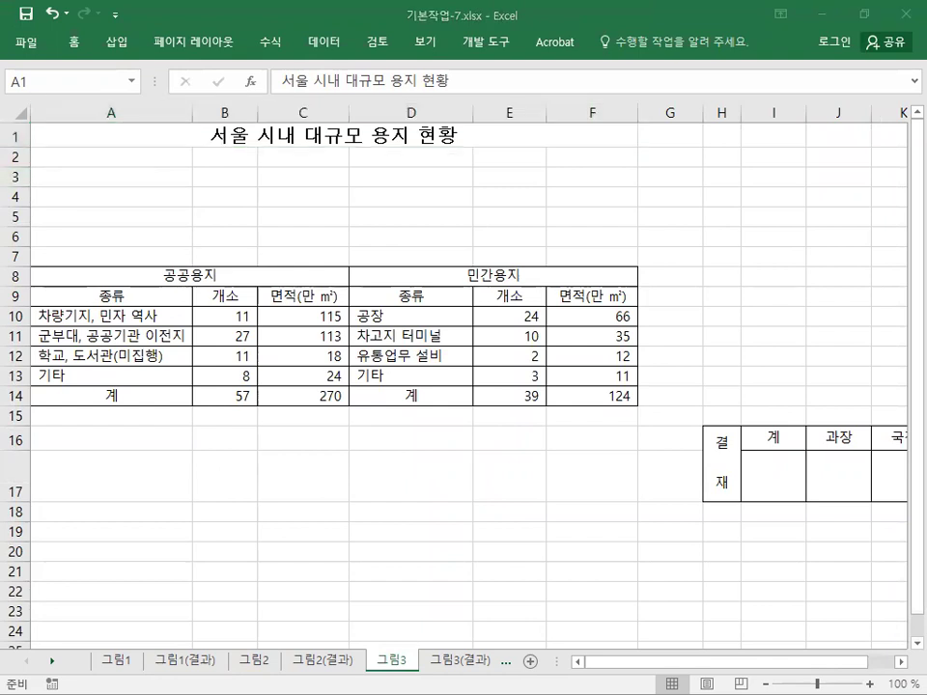
pyautogui.hotkey('ctrl', 'c')
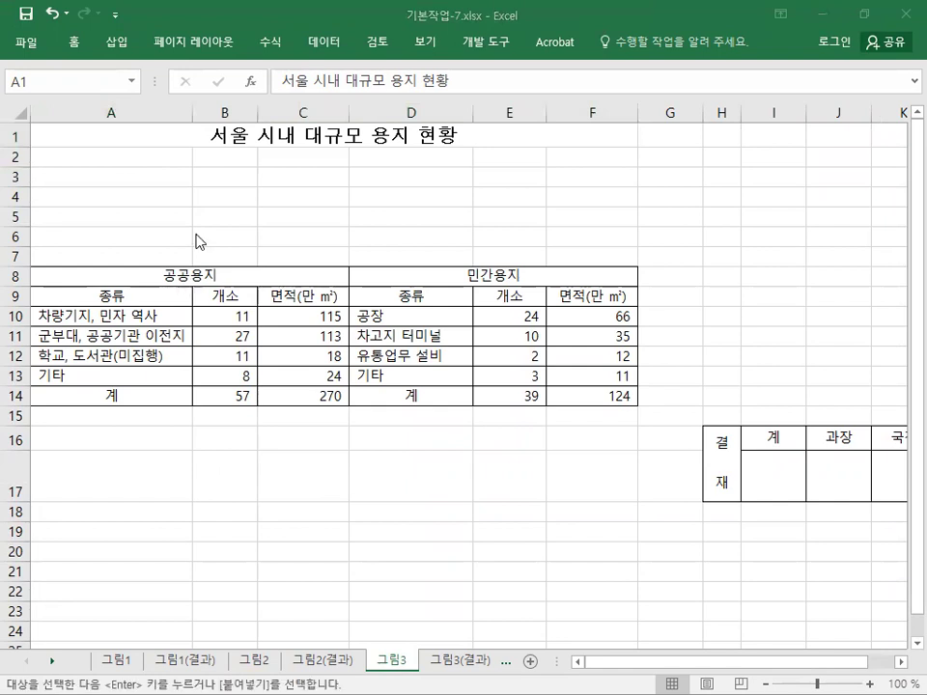
pyautogui.rightClick(136, 157)
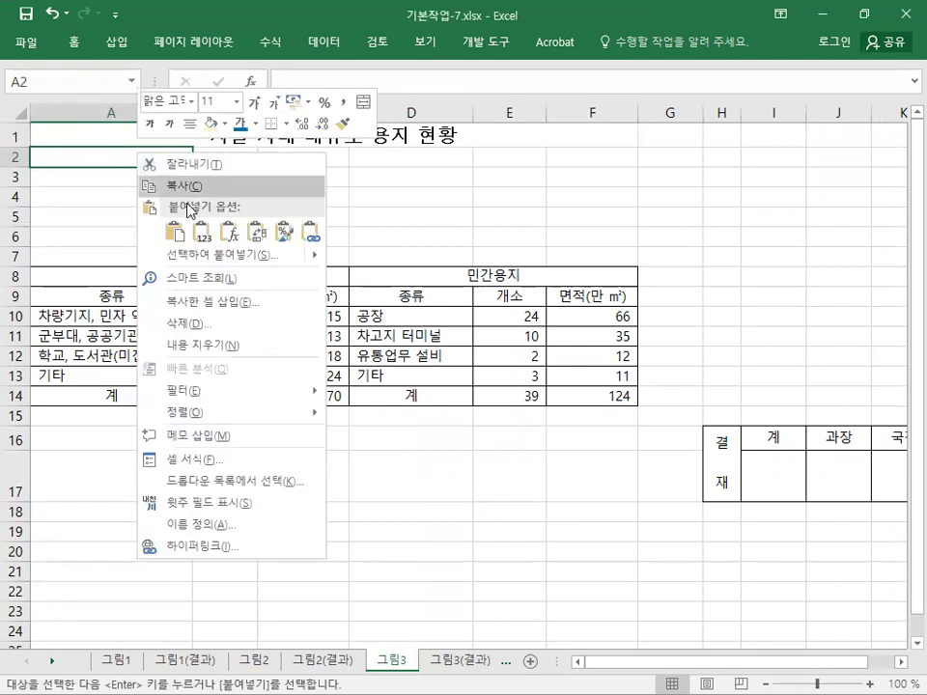
pyautogui.click(154, 230)
pyautogui.click(161, 139)
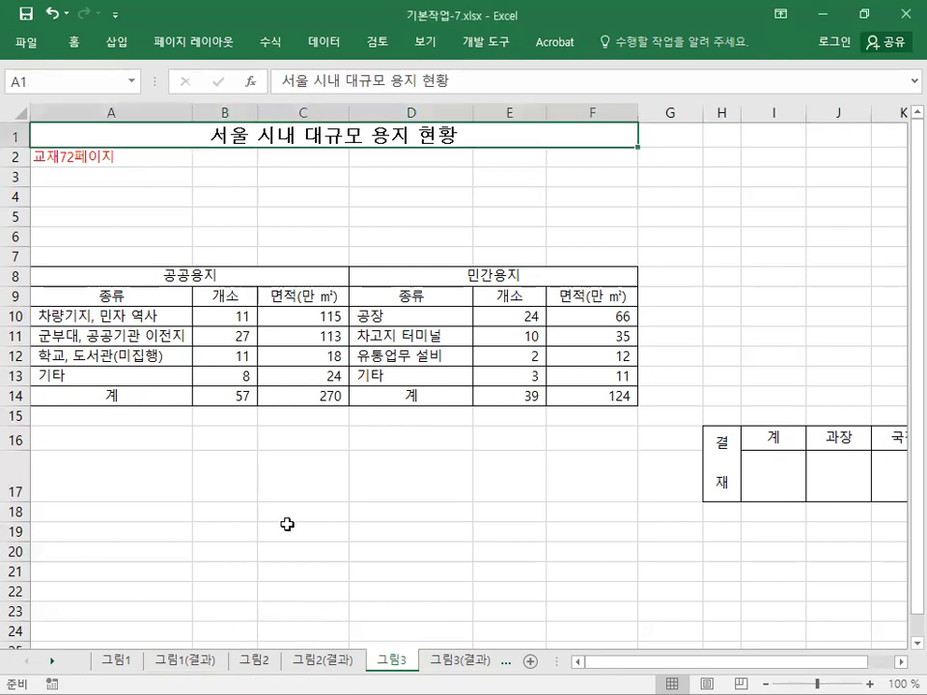
# Paste the copied paste-options notes text box on the 그림3 sheet and move it below the table, around columns C to F
pyautogui.rightClick(223, 421)
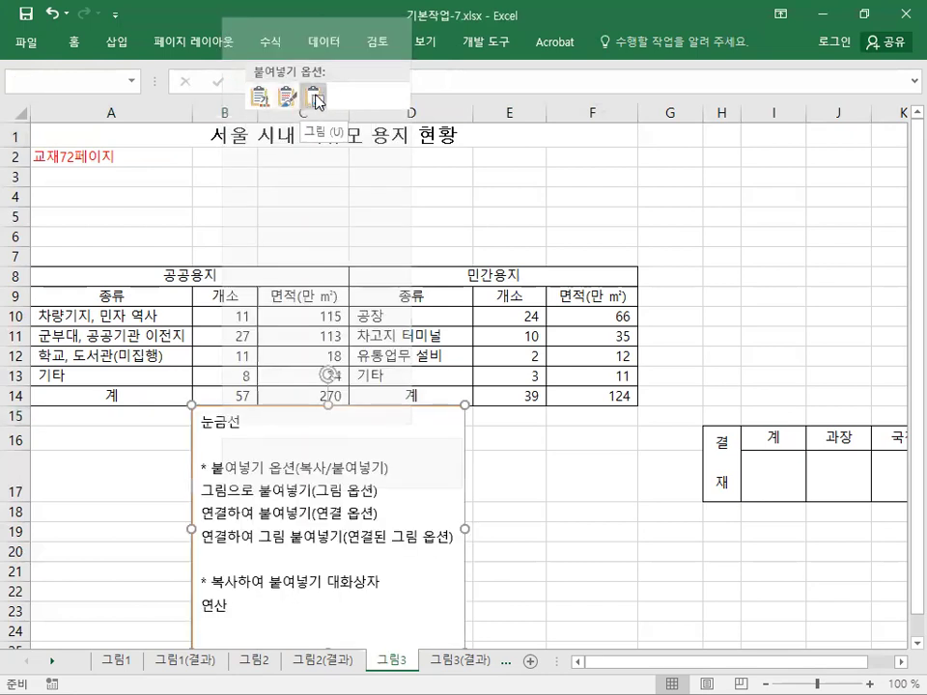
pyautogui.click(314, 98)
pyautogui.moveTo(468, 436); pyautogui.dragTo(580, 452)
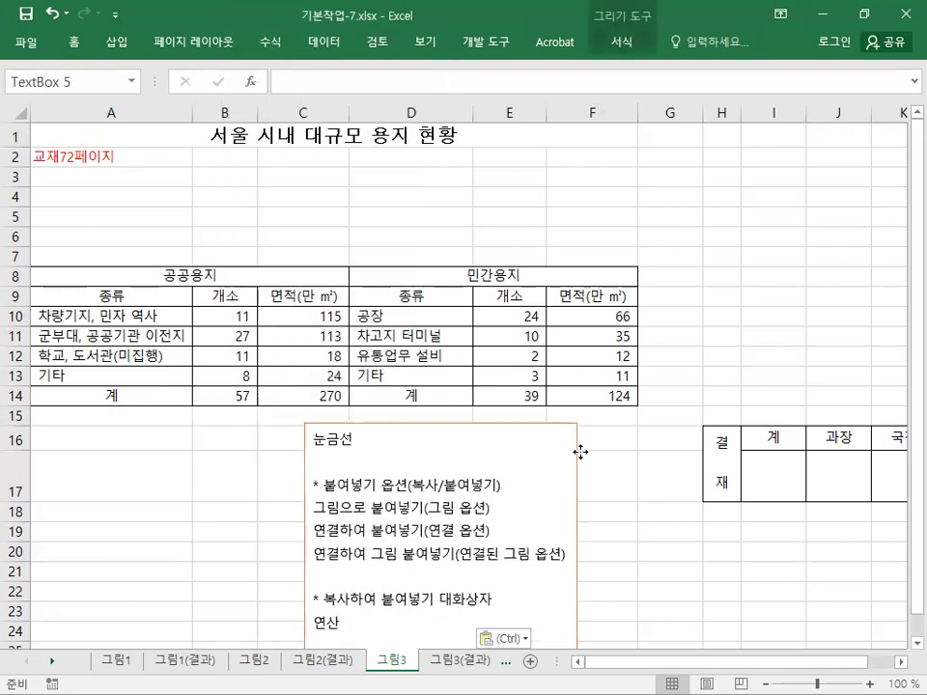
# Paste the notes text box at cell A16 on the 그림3(결과) sheet and delete it again
pyautogui.click(467, 662)
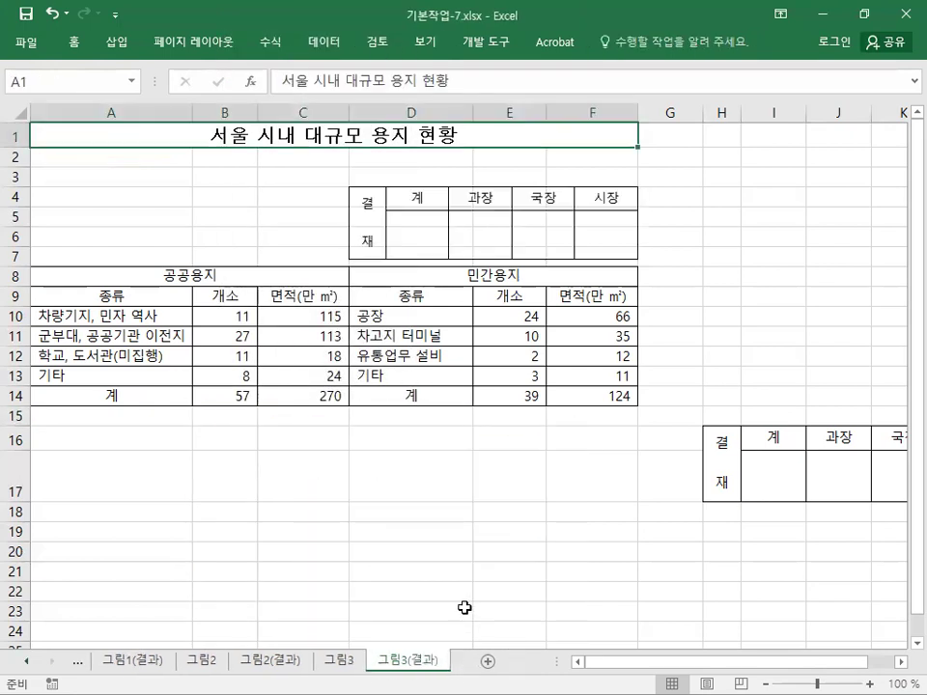
pyautogui.rightClick(139, 442)
pyautogui.click(166, 113)
pyautogui.click(514, 547)
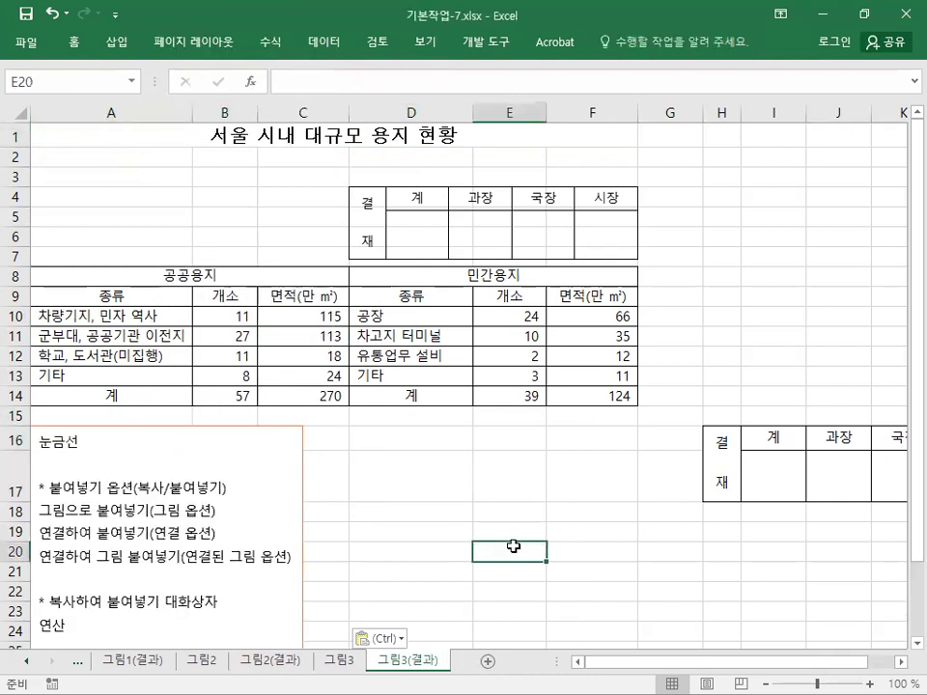
pyautogui.click(303, 476)
pyautogui.press('Delete')
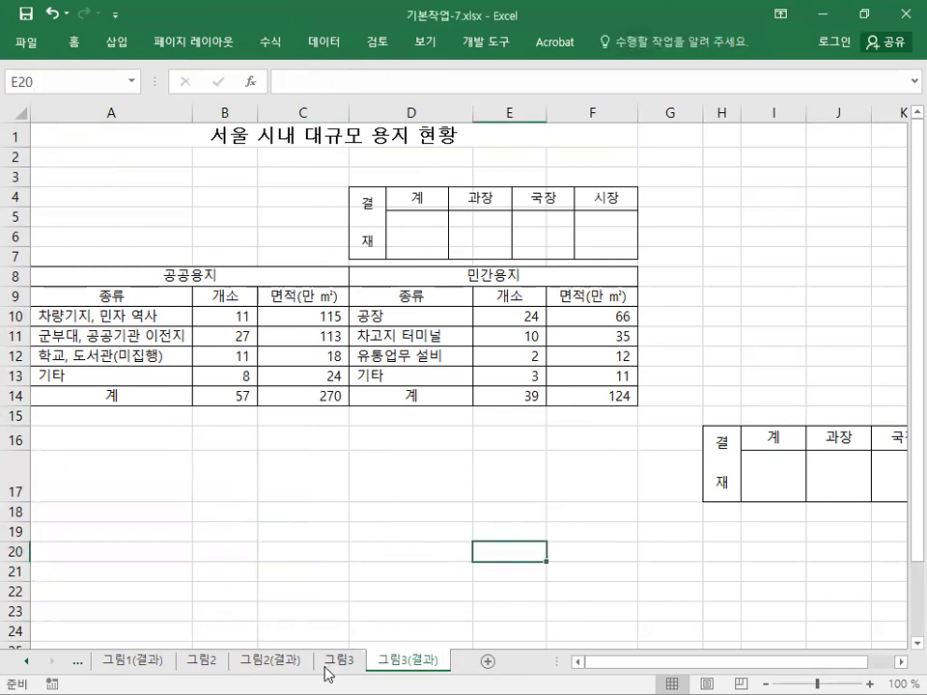
# Return to the 그림3 sheet and copy the 결재 table in H16:L17
pyautogui.click(326, 665)
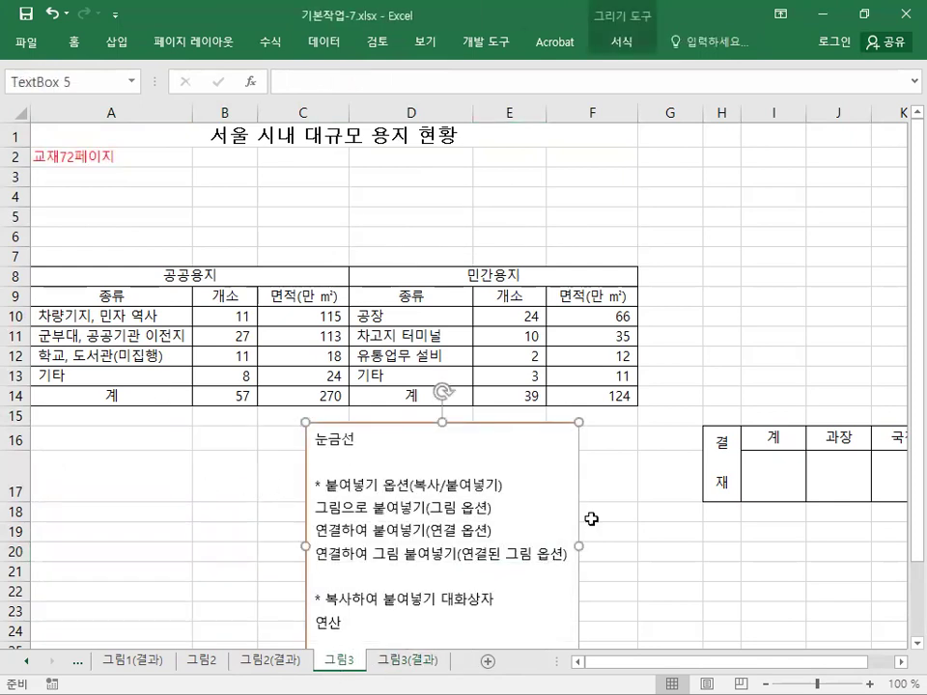
pyautogui.click(630, 526)
pyautogui.click(746, 423)
pyautogui.moveTo(725, 437); pyautogui.dragTo(782, 478)
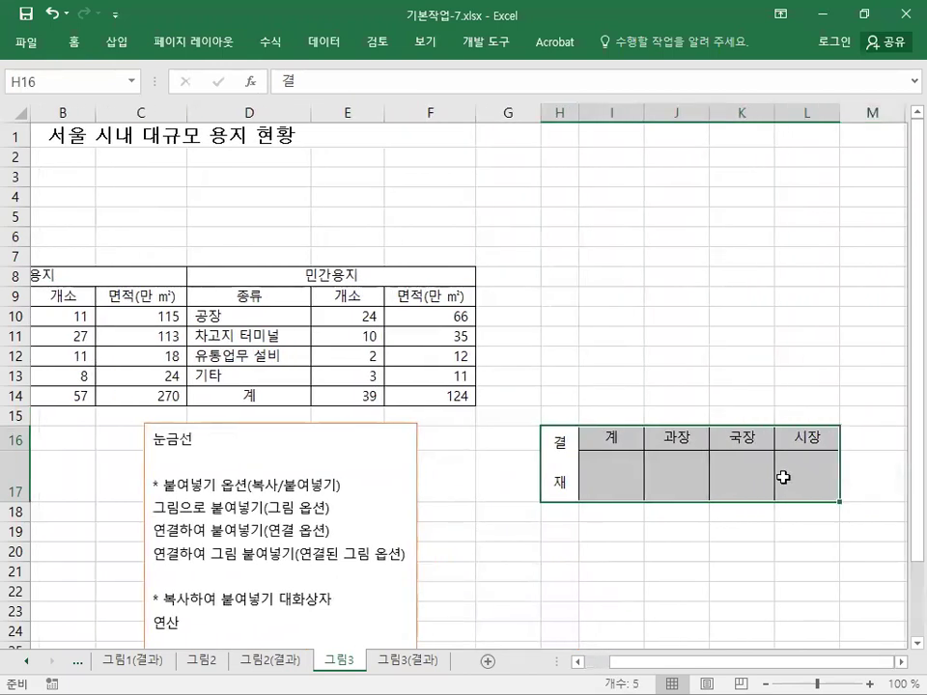
pyautogui.rightClick(708, 477)
pyautogui.click(739, 93)
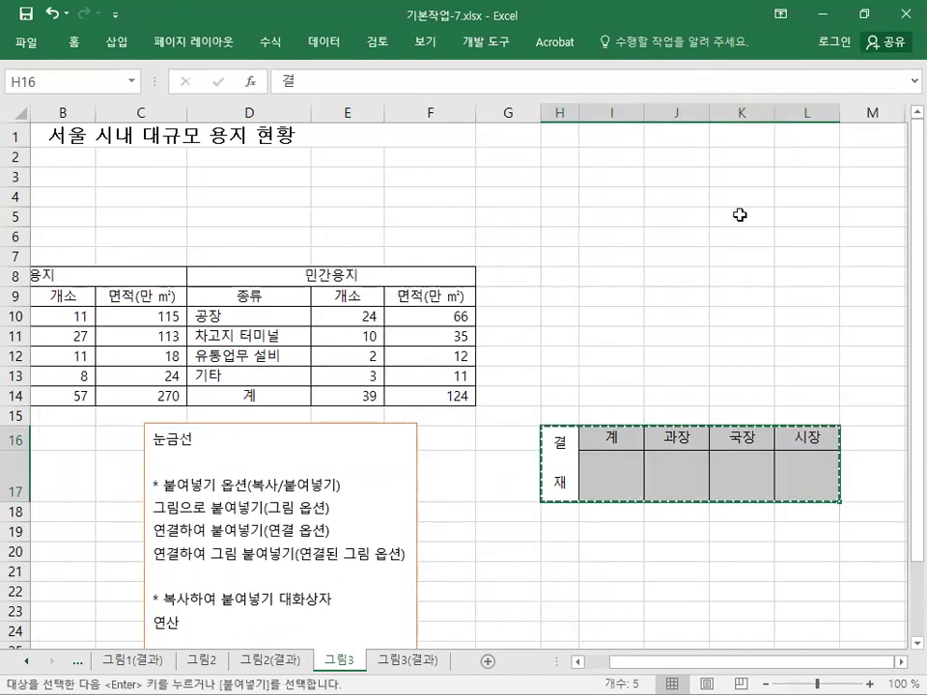
# Paste the copied 결재 table at cell D4 and change its paste option to picture
pyautogui.moveTo(751, 668); pyautogui.dragTo(683, 674)
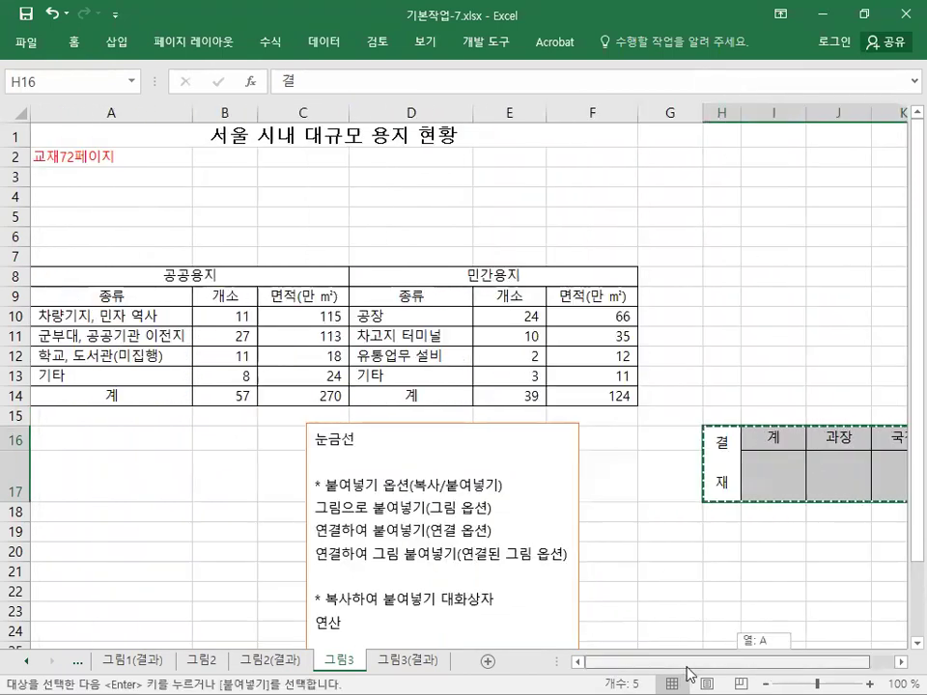
pyautogui.click(377, 180)
pyautogui.click(385, 201)
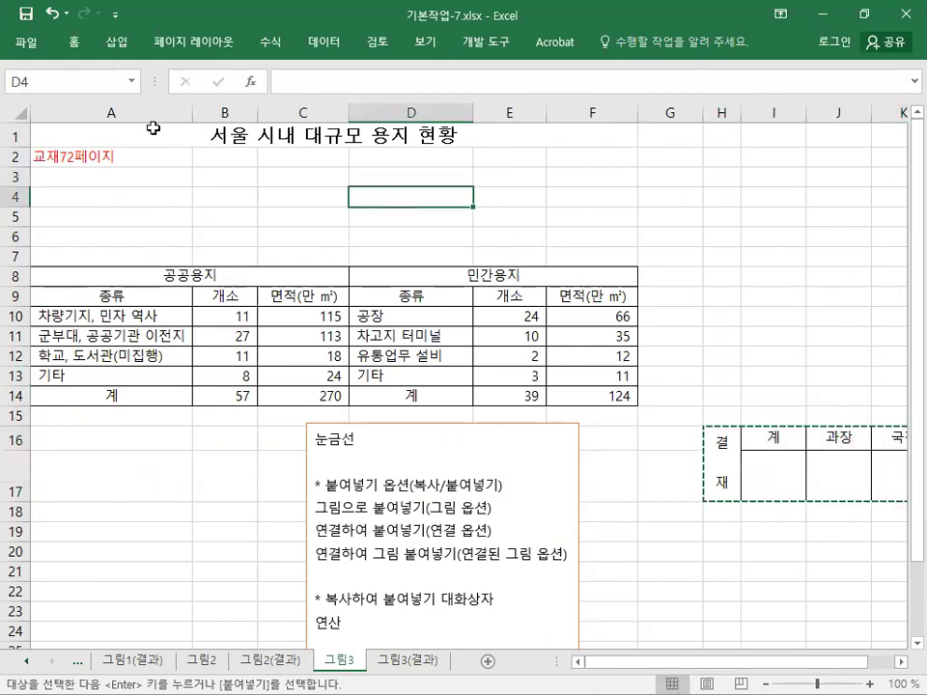
pyautogui.rightClick(371, 196)
pyautogui.click(413, 274)
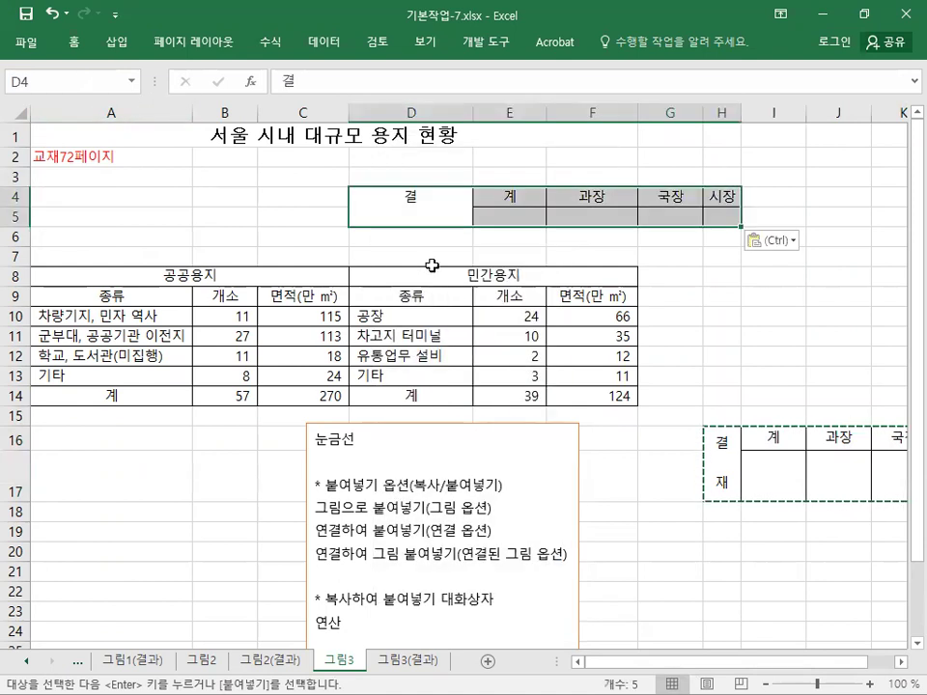
pyautogui.click(772, 239)
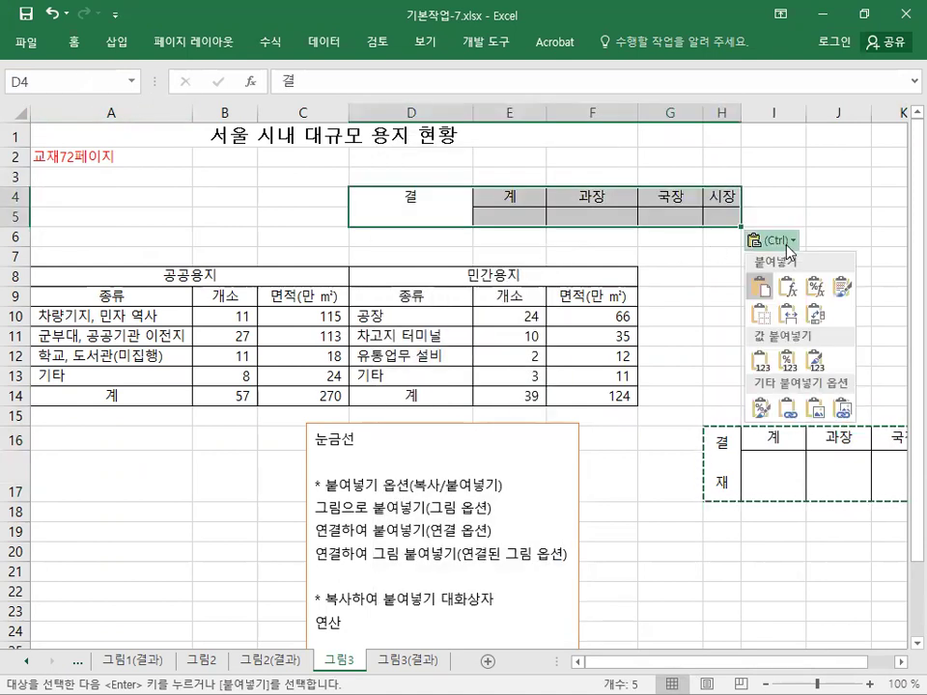
pyautogui.click(817, 412)
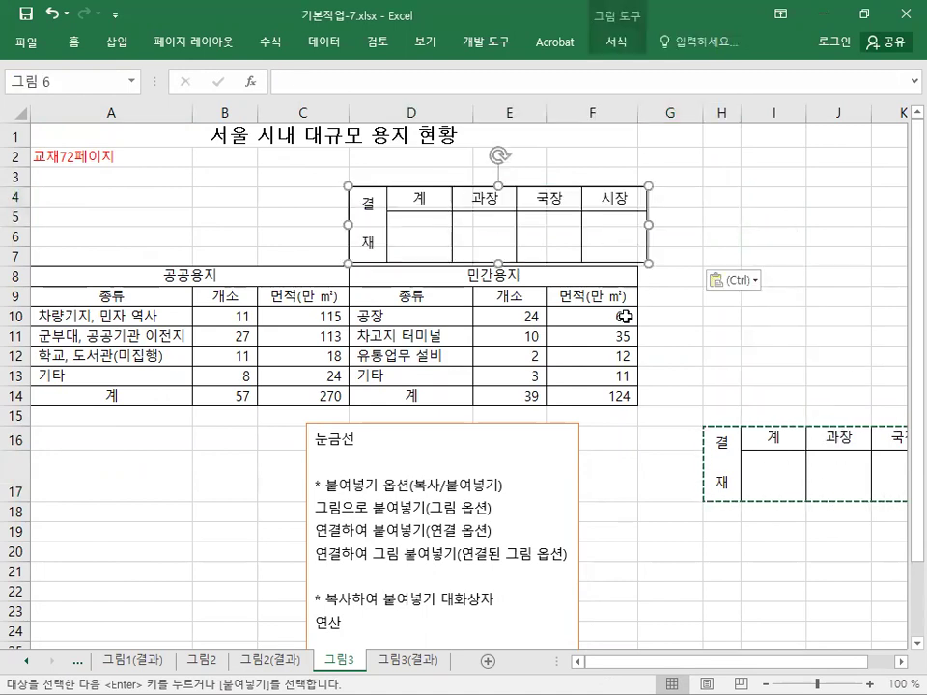
# Deselect the pasted 결재 picture by selecting cell D2 and save the workbook
pyautogui.click(421, 164)
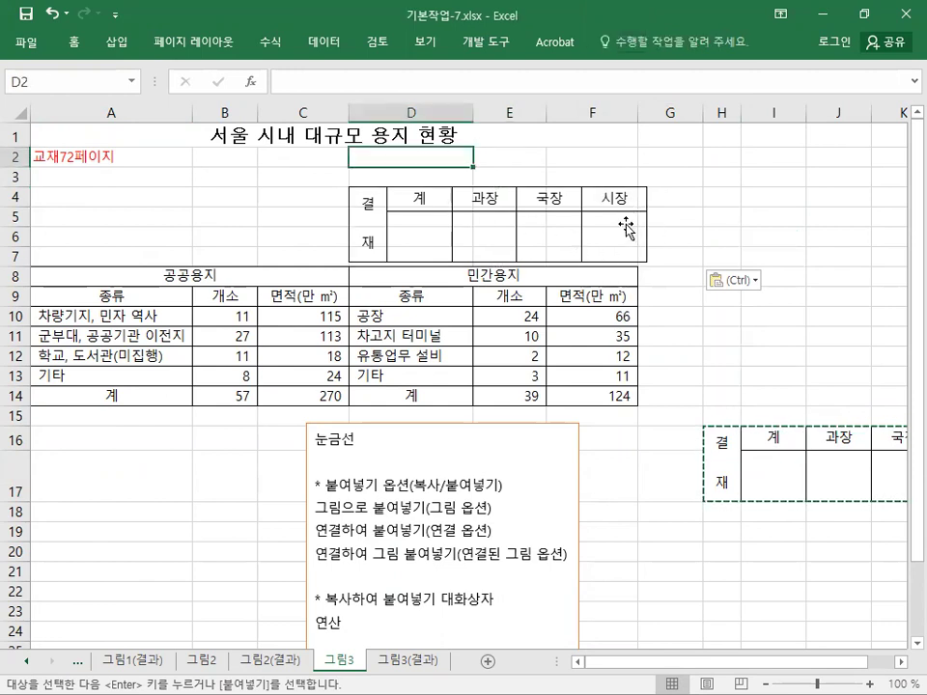
pyautogui.click(630, 224)
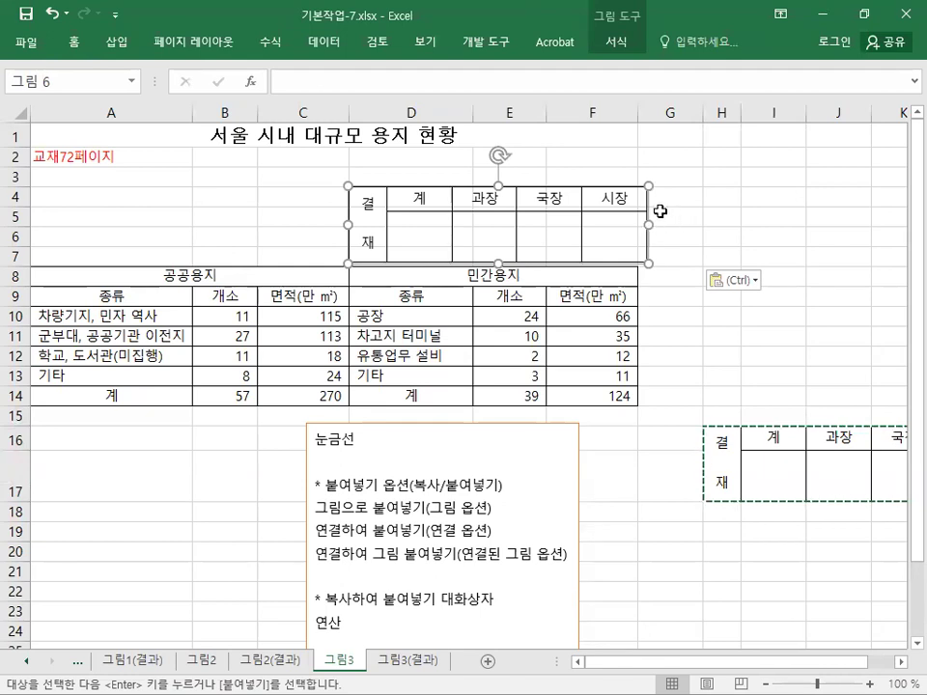
pyautogui.click(395, 166)
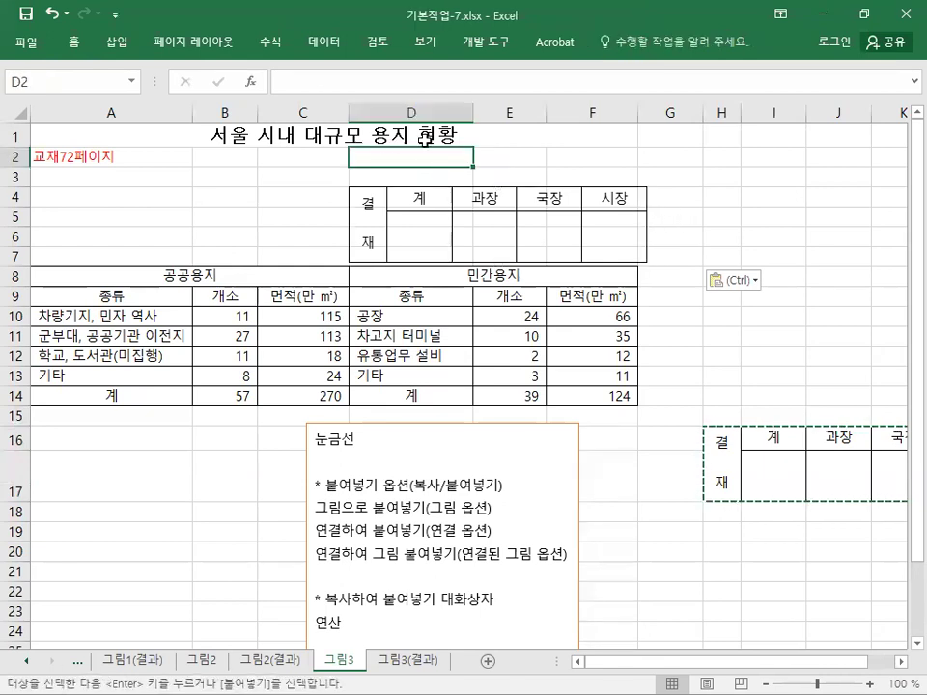
pyautogui.click(26, 14)
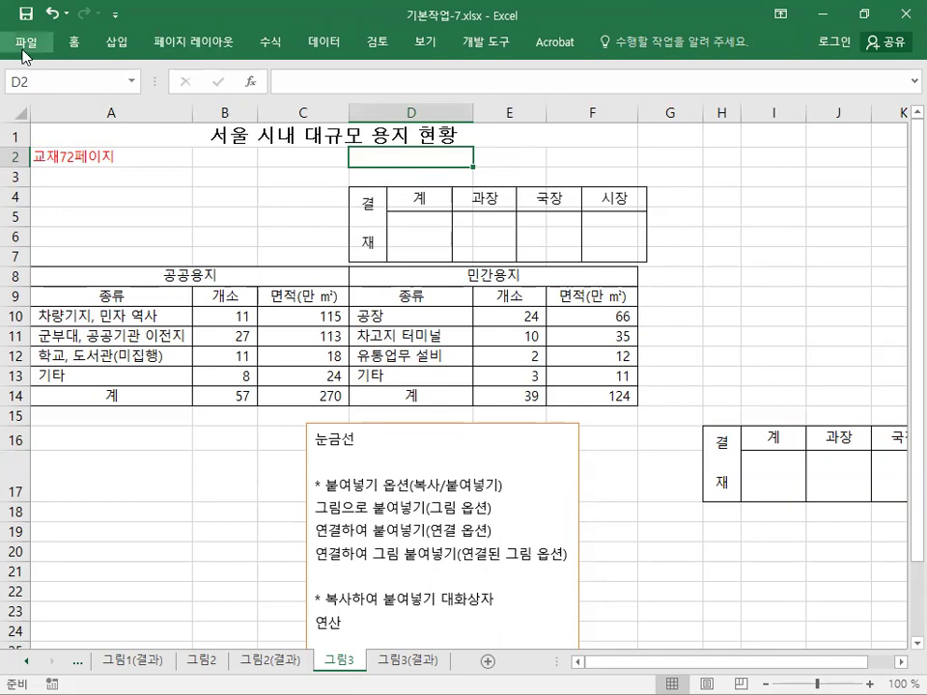
# Open 기본작업-2.xlsx from the 이론 folder and accept the prompt to recover the workbook's content
pyautogui.click(20, 46)
pyautogui.click(25, 47)
pyautogui.click(25, 43)
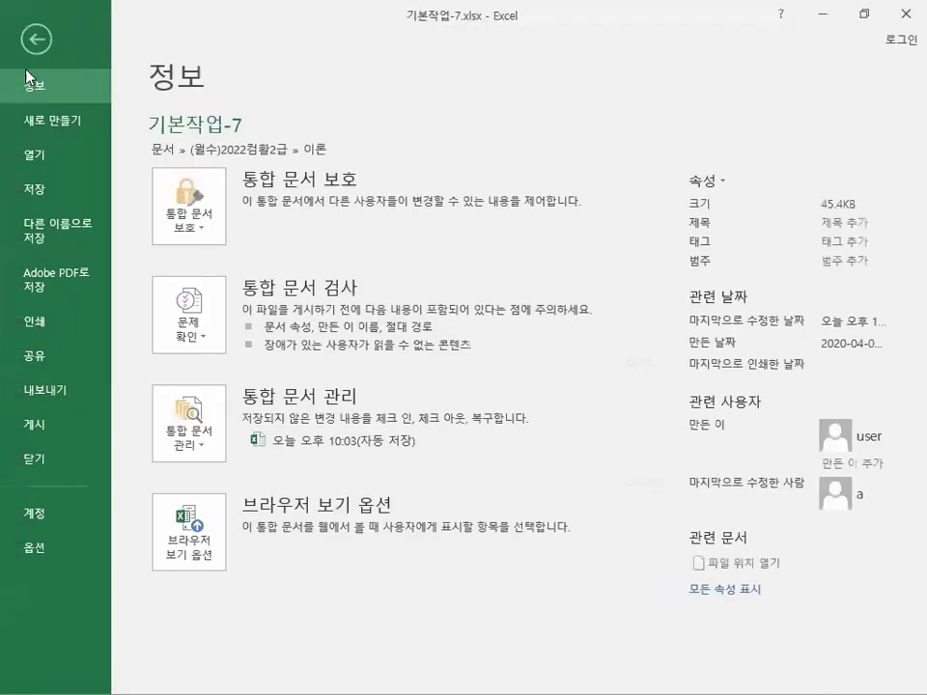
pyautogui.click(60, 158)
pyautogui.click(192, 353)
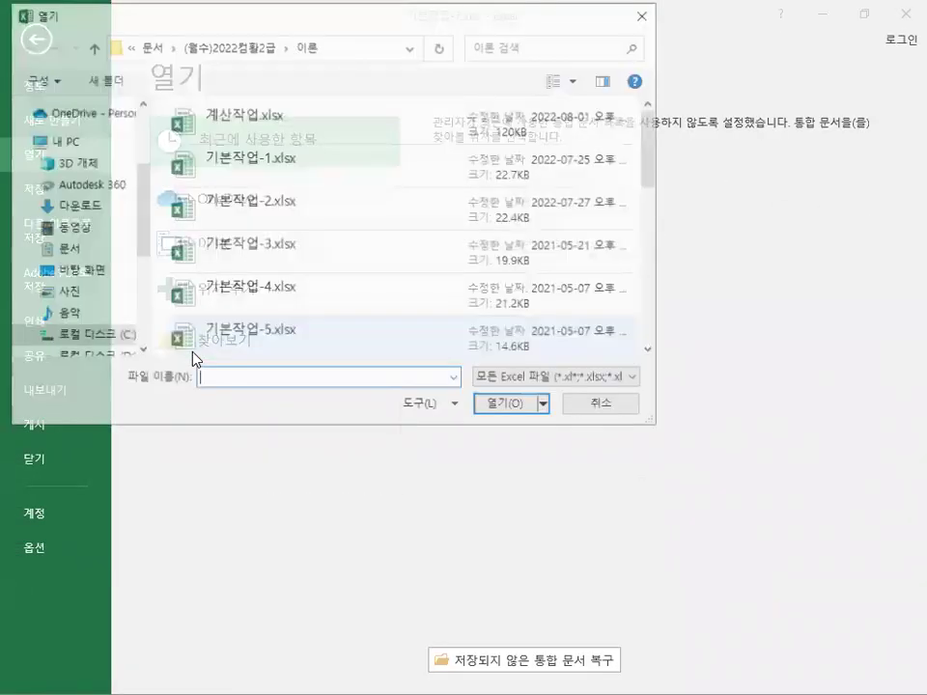
pyautogui.moveTo(303, 27); pyautogui.dragTo(561, 164)
pyautogui.click(493, 357)
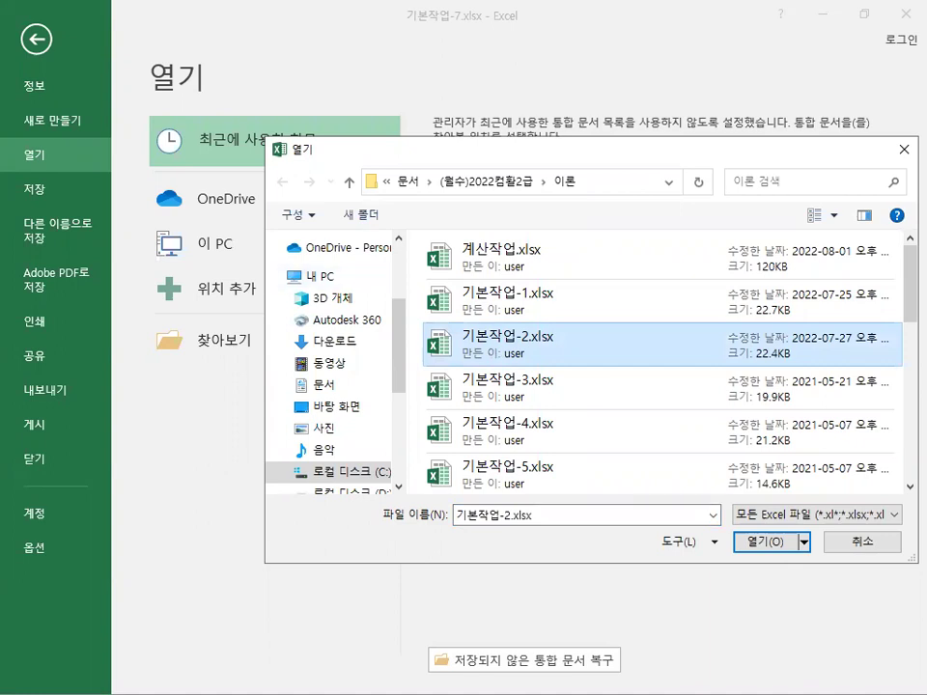
pyautogui.click(772, 543)
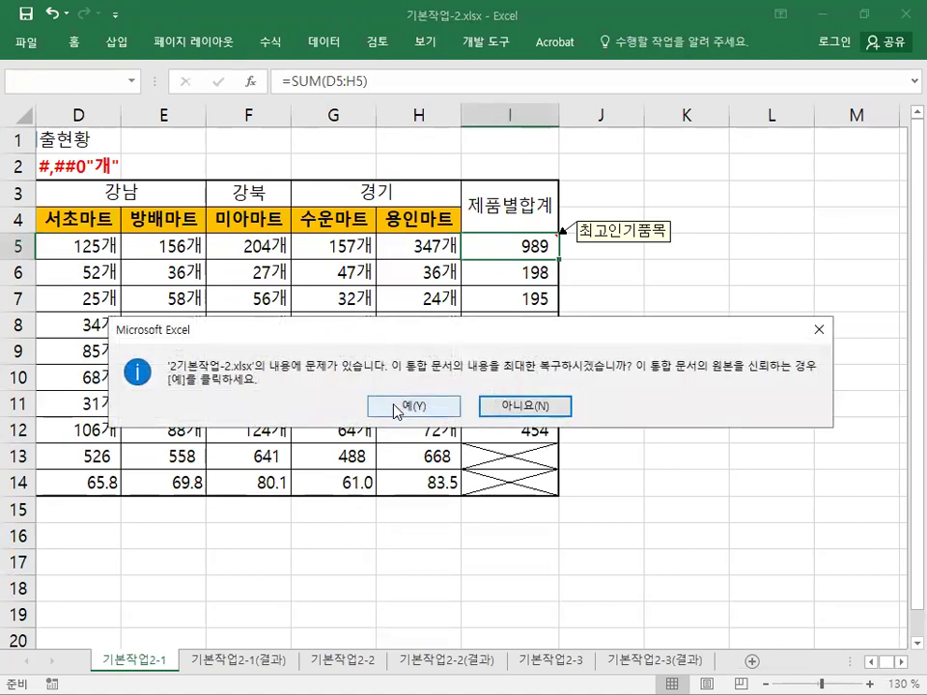
pyautogui.click(534, 407)
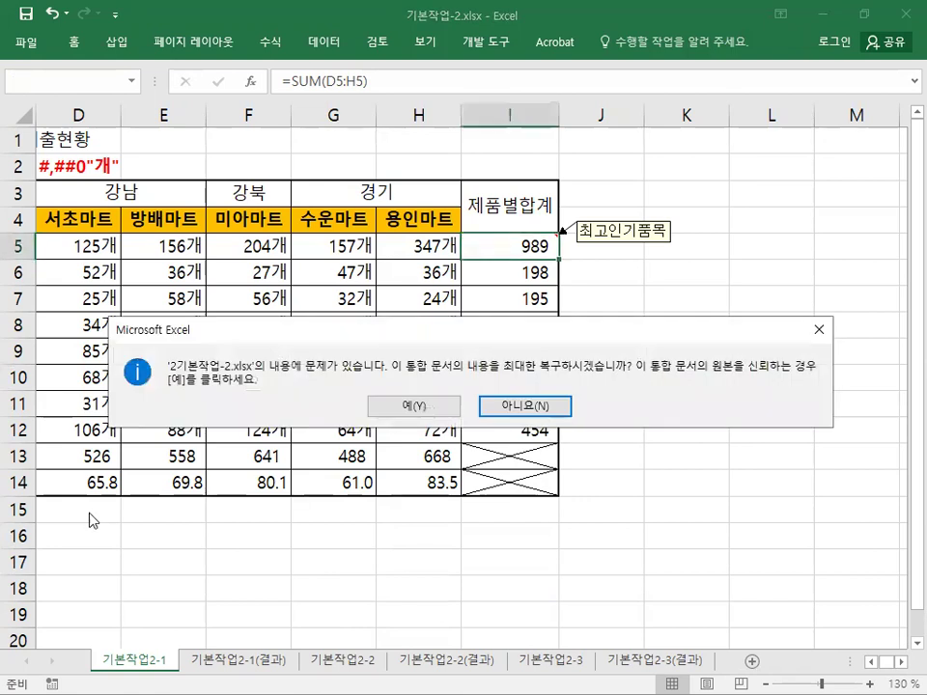
pyautogui.click(437, 412)
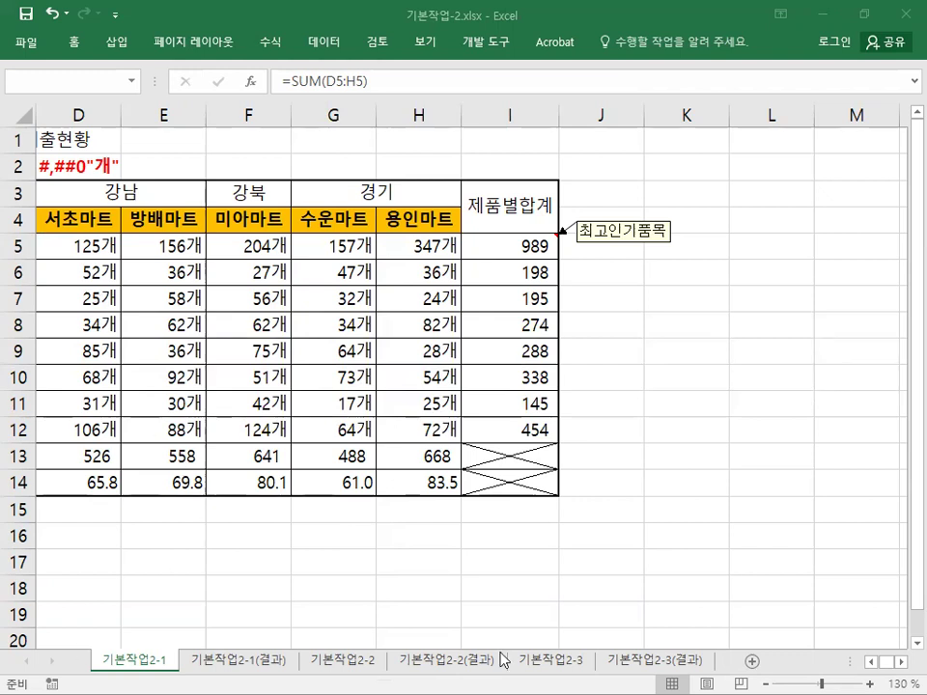
# Try placing the copied 붙여넣기 옵션 notes text box at cell B16 of the 기본작업2-1 sheet, and delete it
pyautogui.click(872, 663)
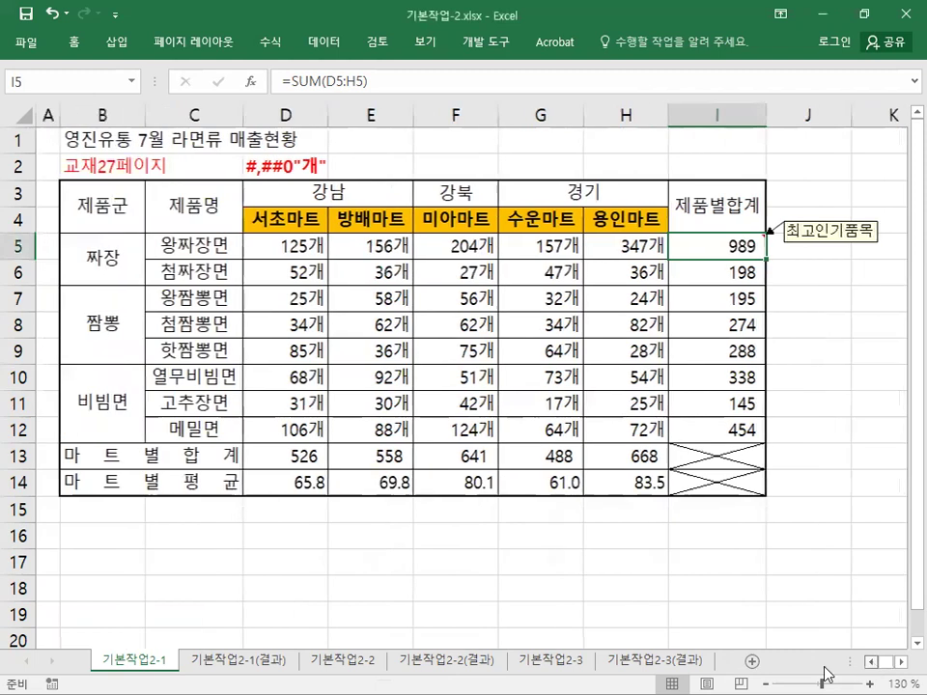
pyautogui.click(763, 673)
pyautogui.click(763, 673)
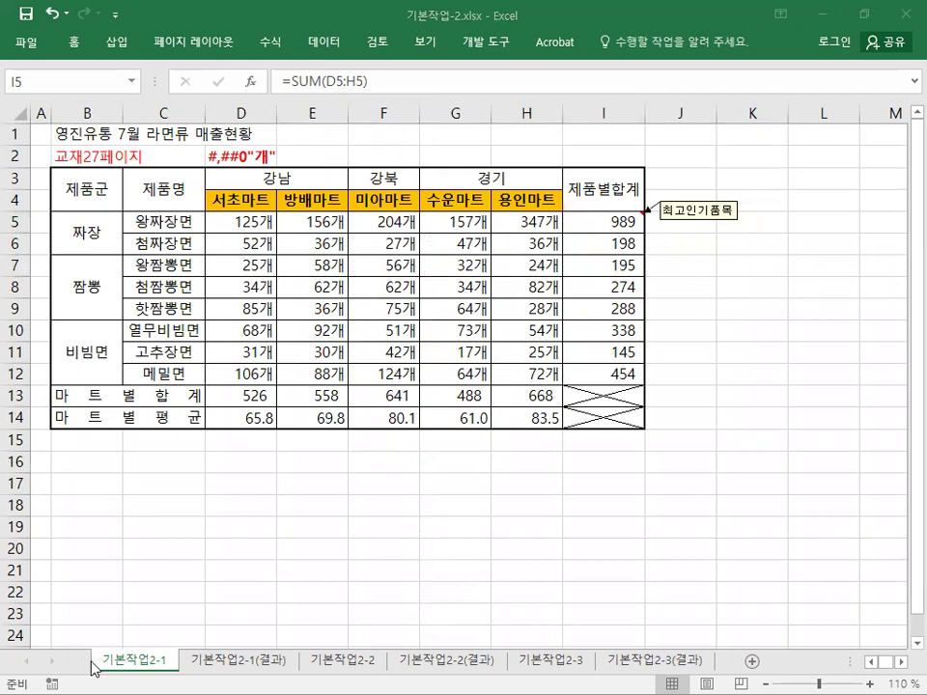
pyautogui.rightClick(101, 467)
pyautogui.click(155, 136)
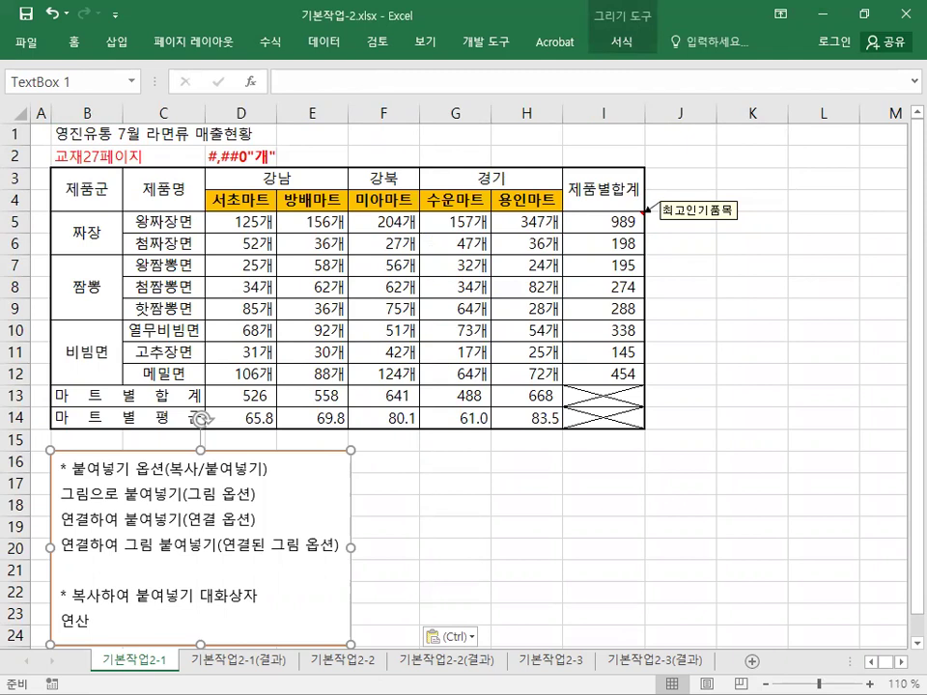
pyautogui.press('Delete')
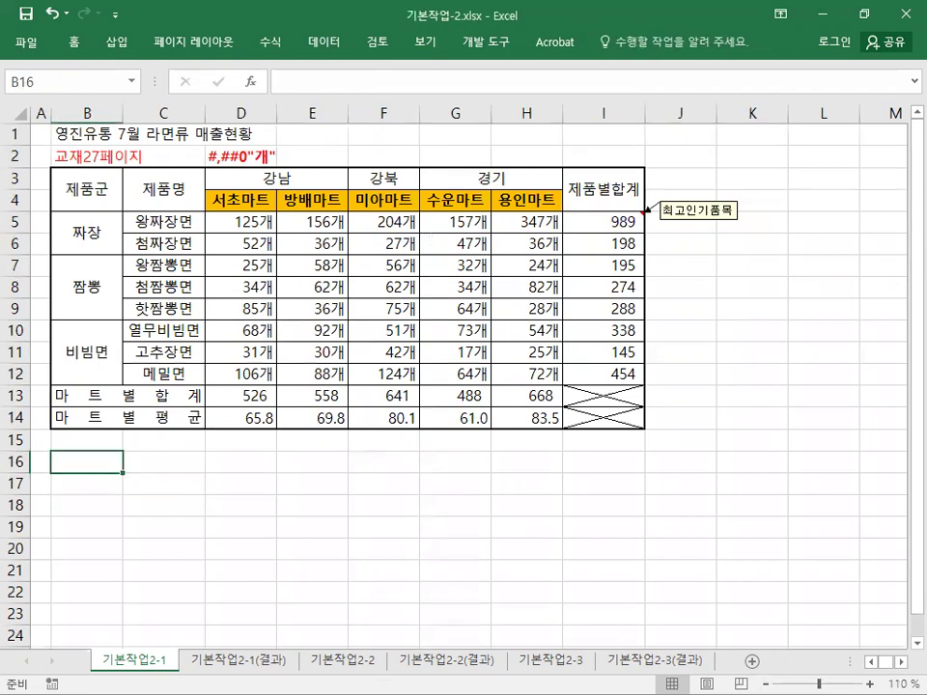
# Switch to the 기본작업2-3 sheet, and close 기본작업-7.xlsx with its changes saved
pyautogui.click(560, 662)
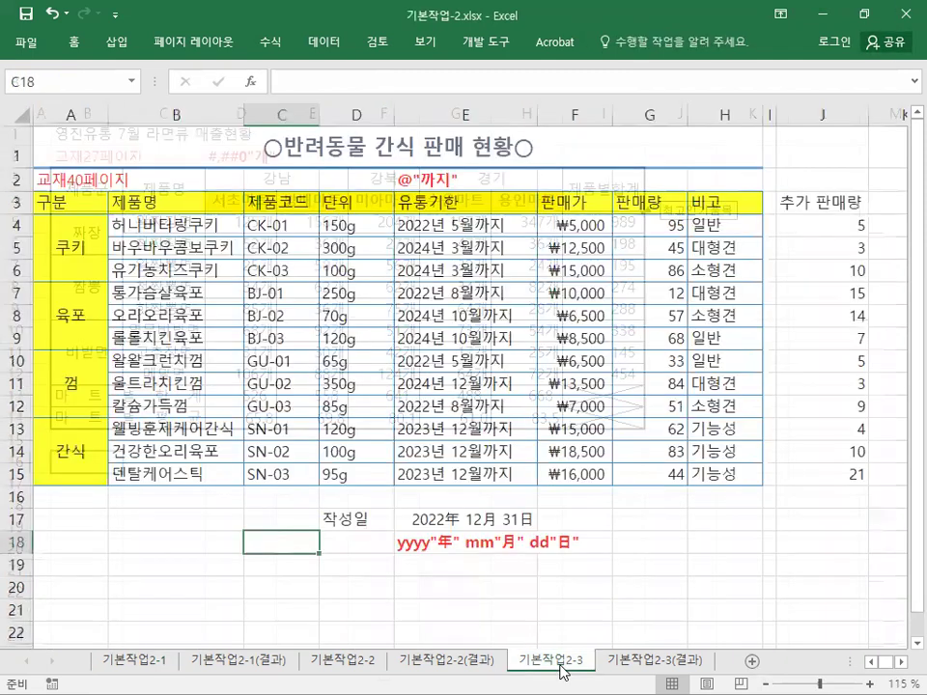
pyautogui.click(863, 14)
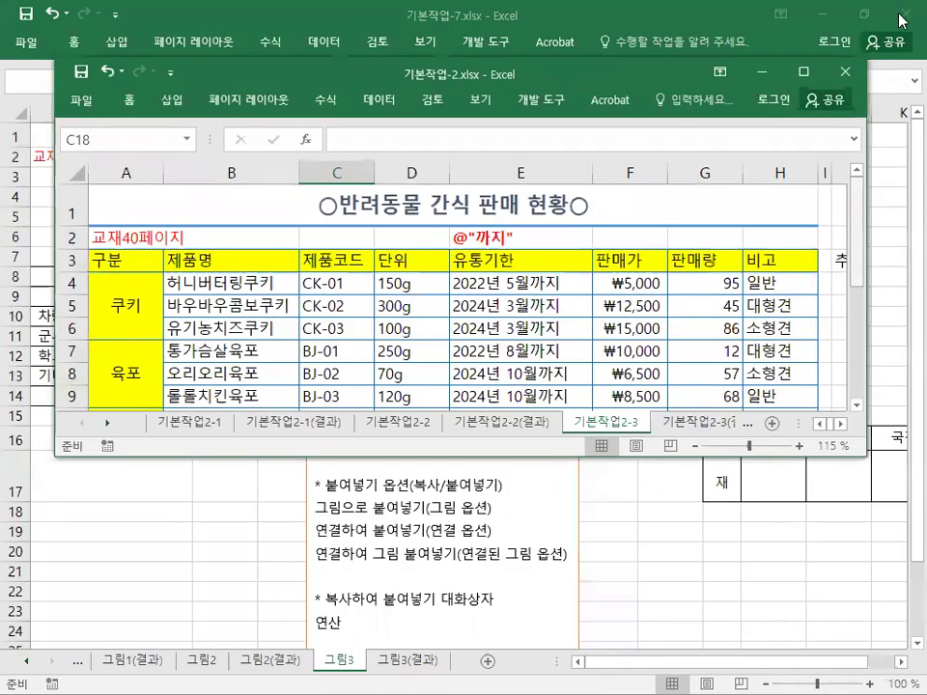
pyautogui.click(902, 19)
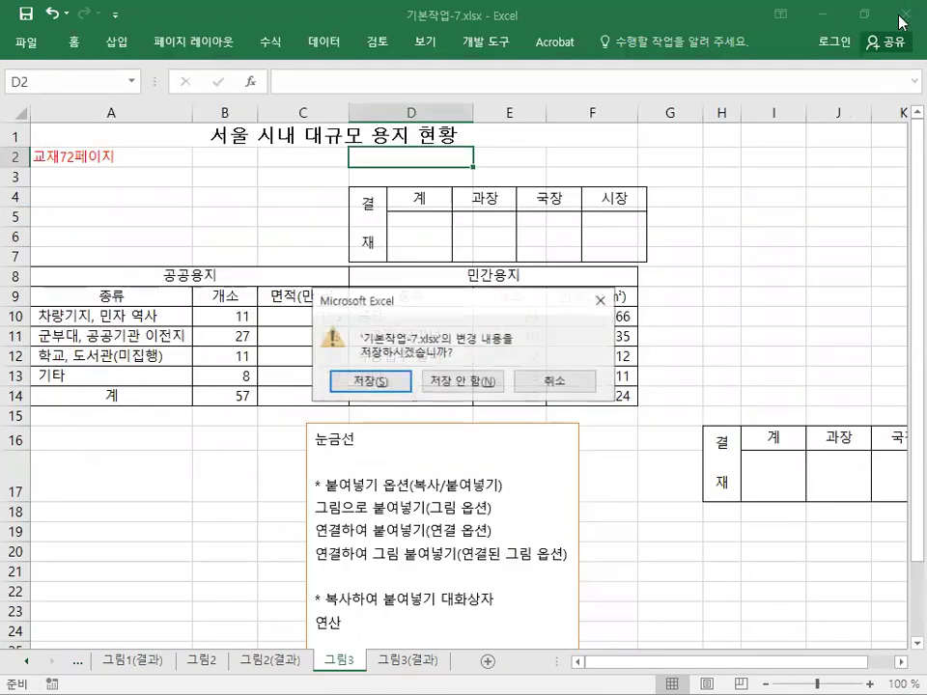
pyautogui.click(363, 385)
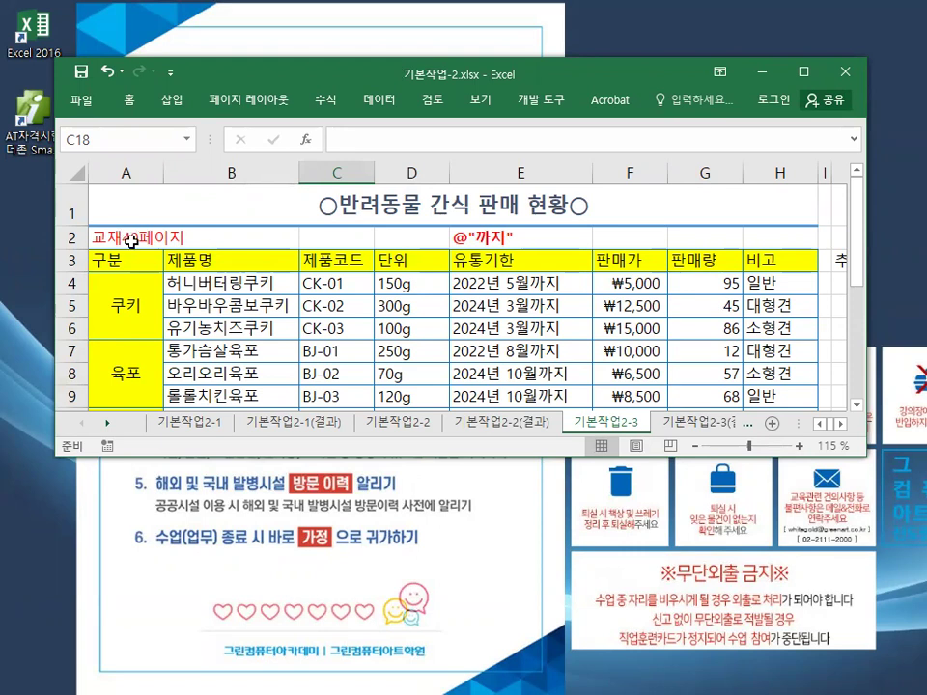
pyautogui.doubleClick(432, 85)
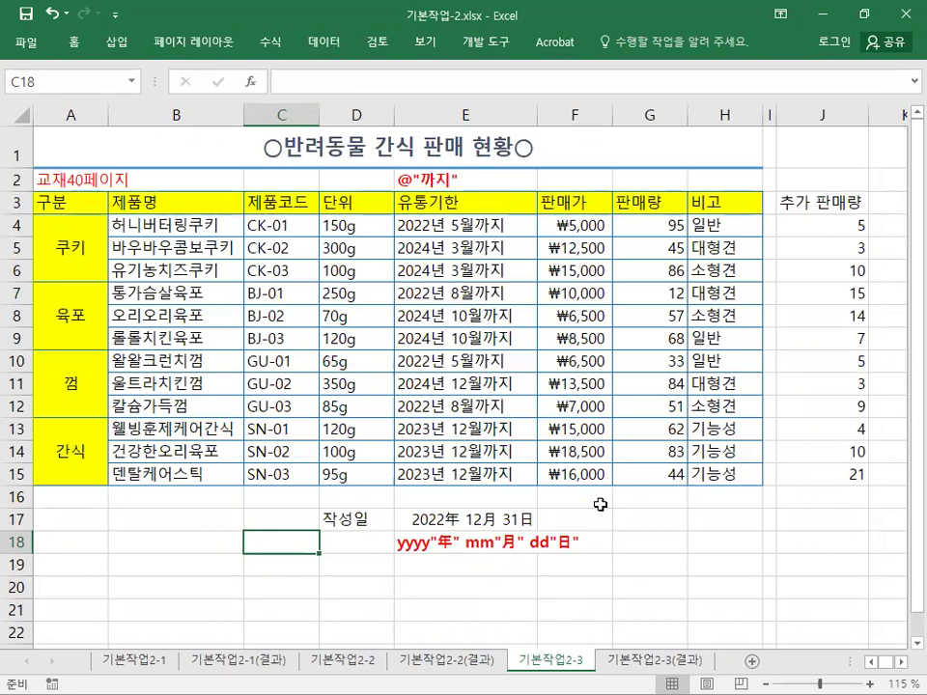
# Copy the 추가 판매량 values in J4:J15 for combining with the 판매량 column
pyautogui.moveTo(616, 225); pyautogui.dragTo(642, 474)
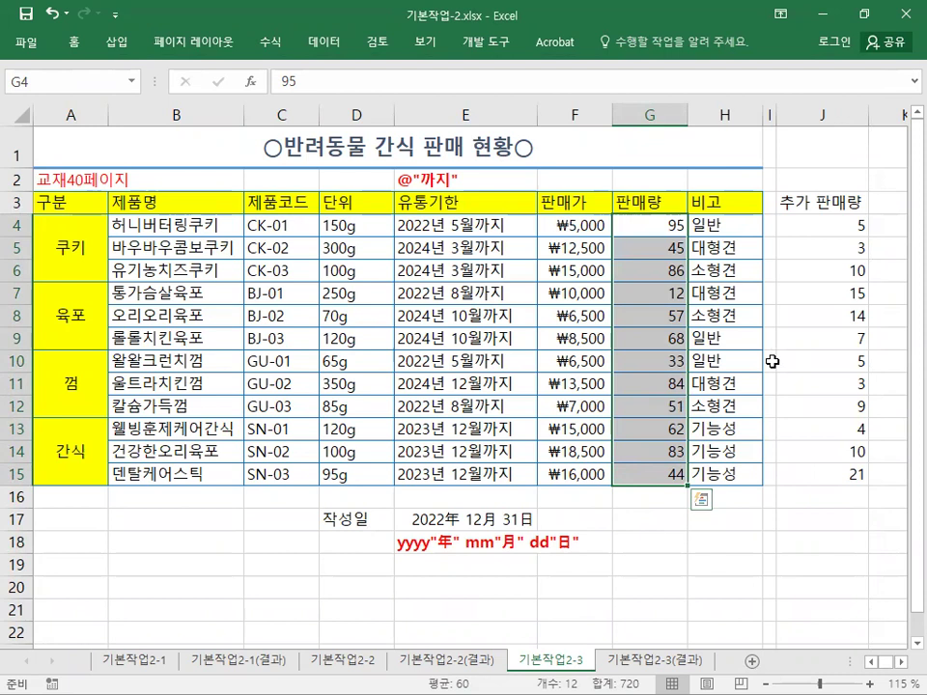
pyautogui.moveTo(848, 225); pyautogui.dragTo(834, 482)
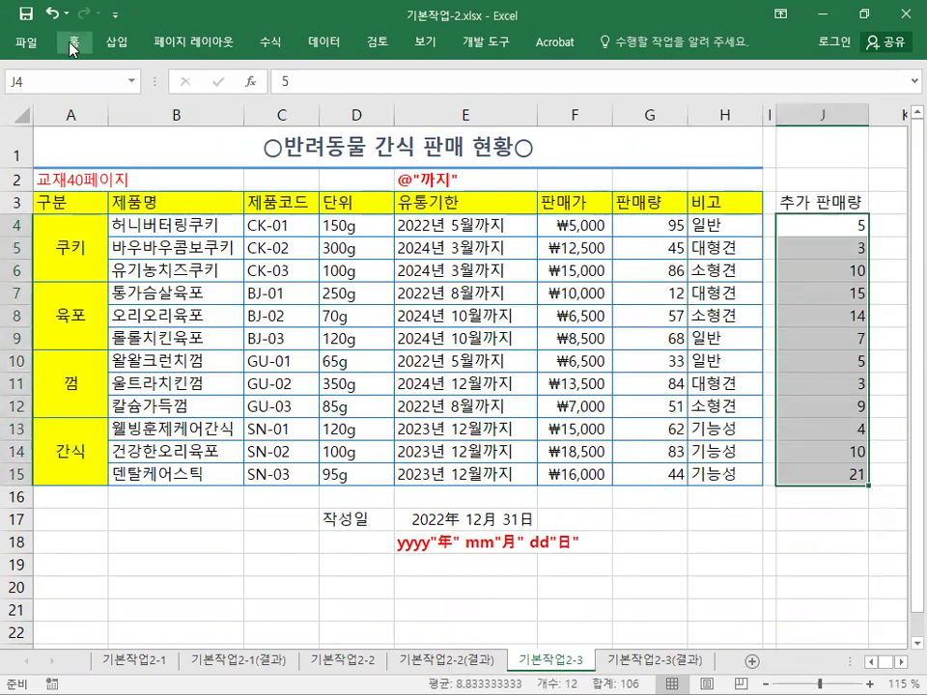
pyautogui.click(72, 43)
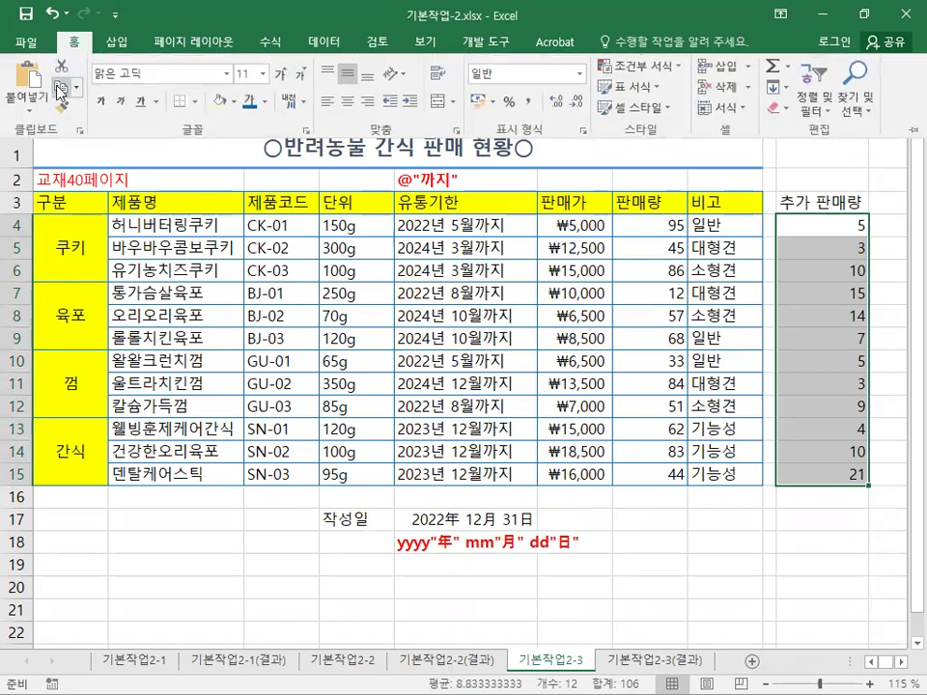
pyautogui.click(60, 91)
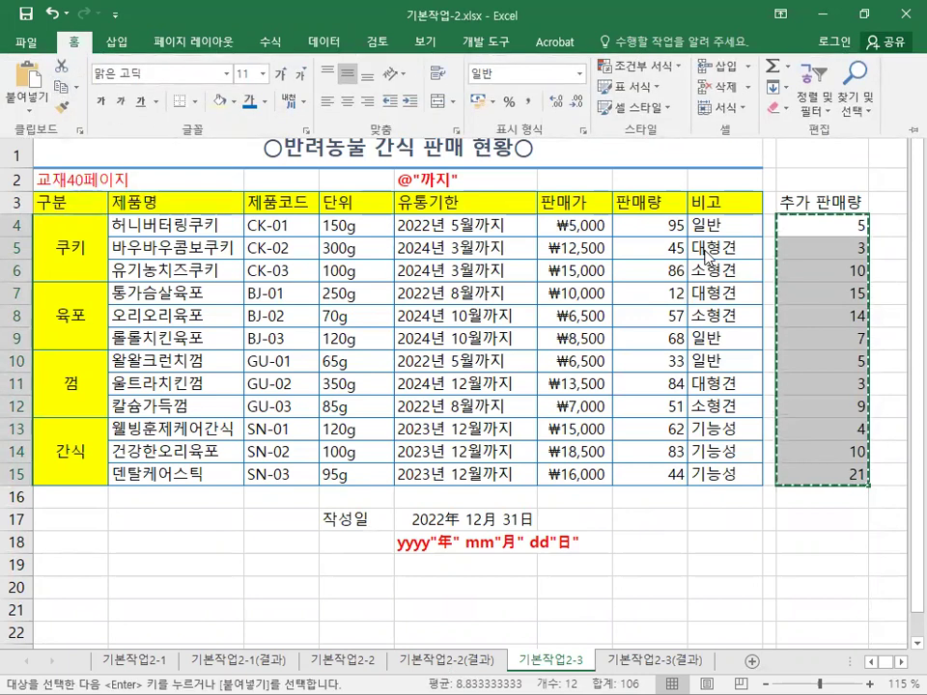
# Select the 판매량 values in G4:G15 as the destination and open the 선택하여 붙여넣기 options
pyautogui.click(643, 221)
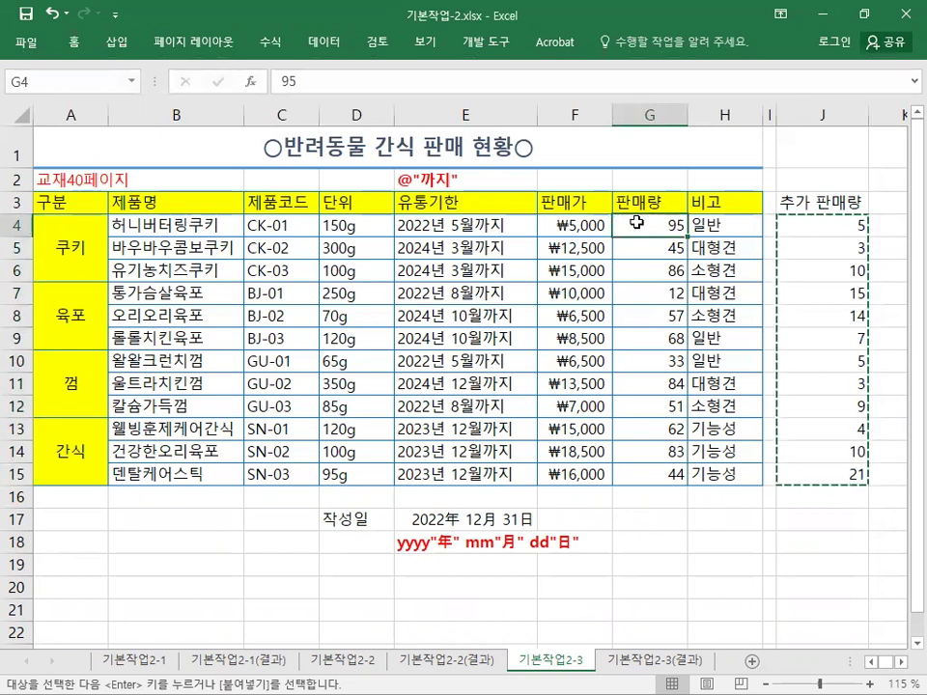
pyautogui.moveTo(636, 222); pyautogui.dragTo(646, 466)
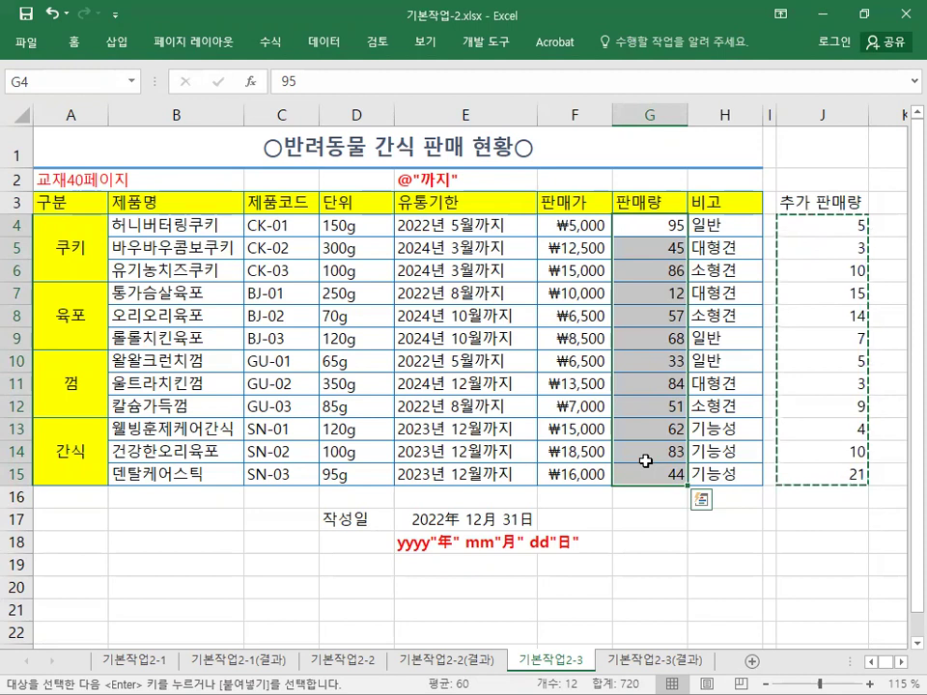
pyautogui.click(75, 42)
pyautogui.doubleClick(75, 48)
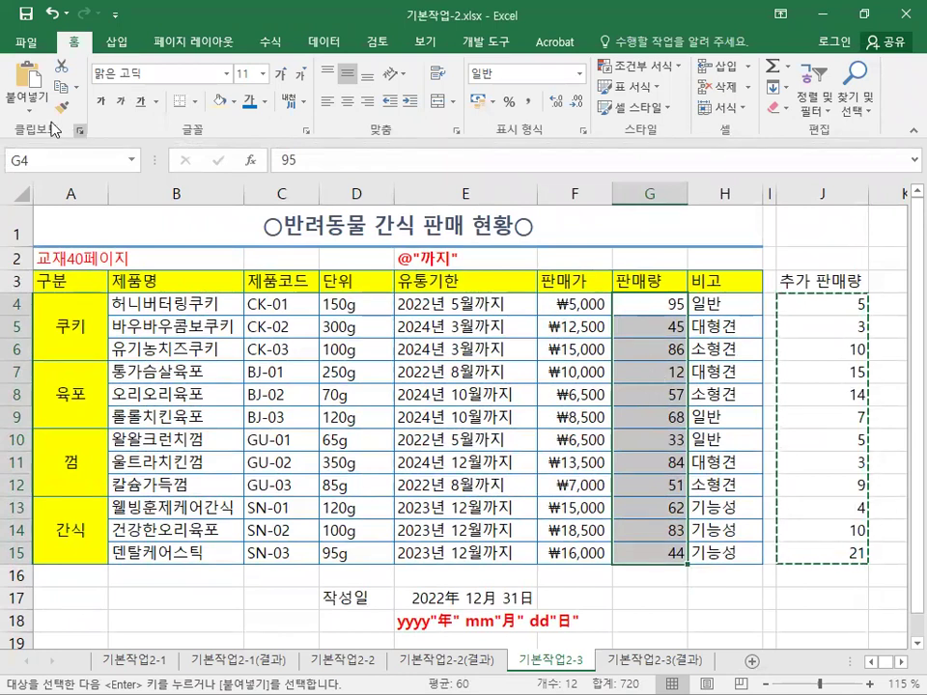
pyautogui.click(29, 102)
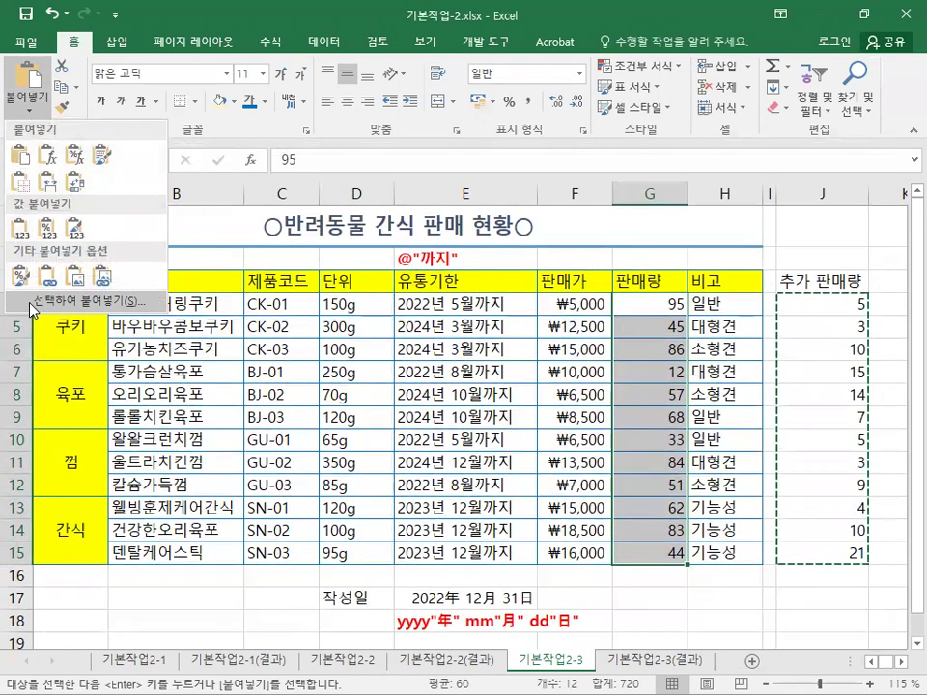
pyautogui.click(31, 302)
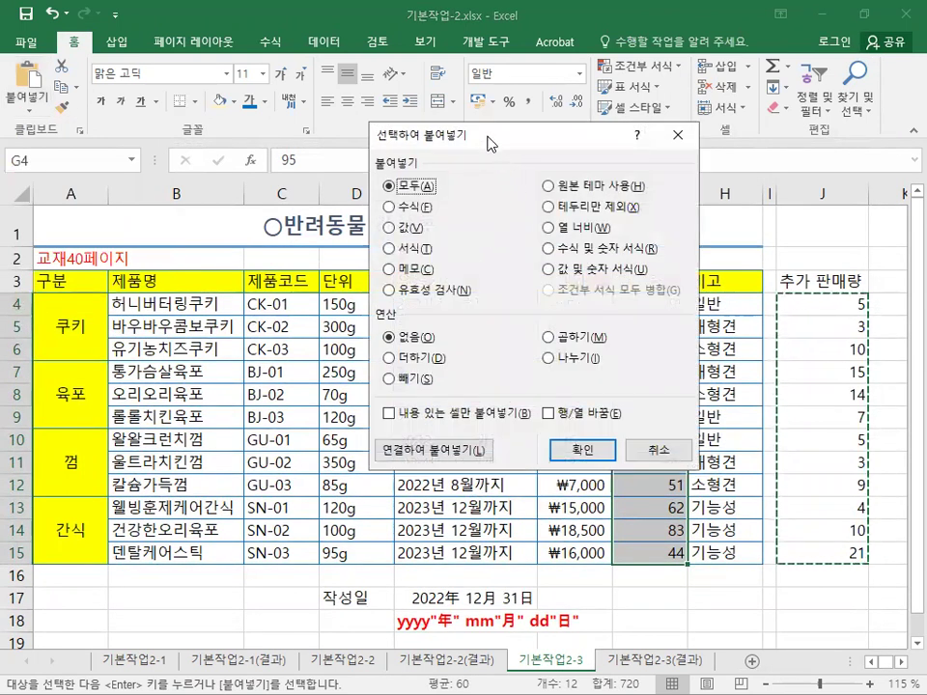
pyautogui.moveTo(470, 143); pyautogui.dragTo(242, 176)
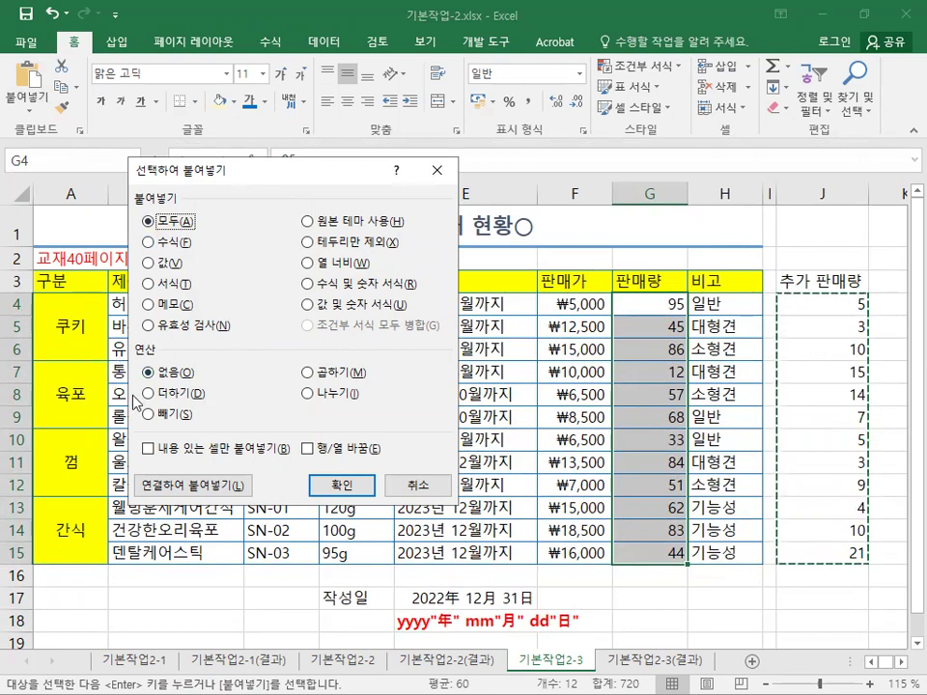
# Paste the copied 추가 판매량 values onto G4:G15 with the 더하기 operation
pyautogui.click(308, 373)
pyautogui.click(308, 394)
pyautogui.click(150, 412)
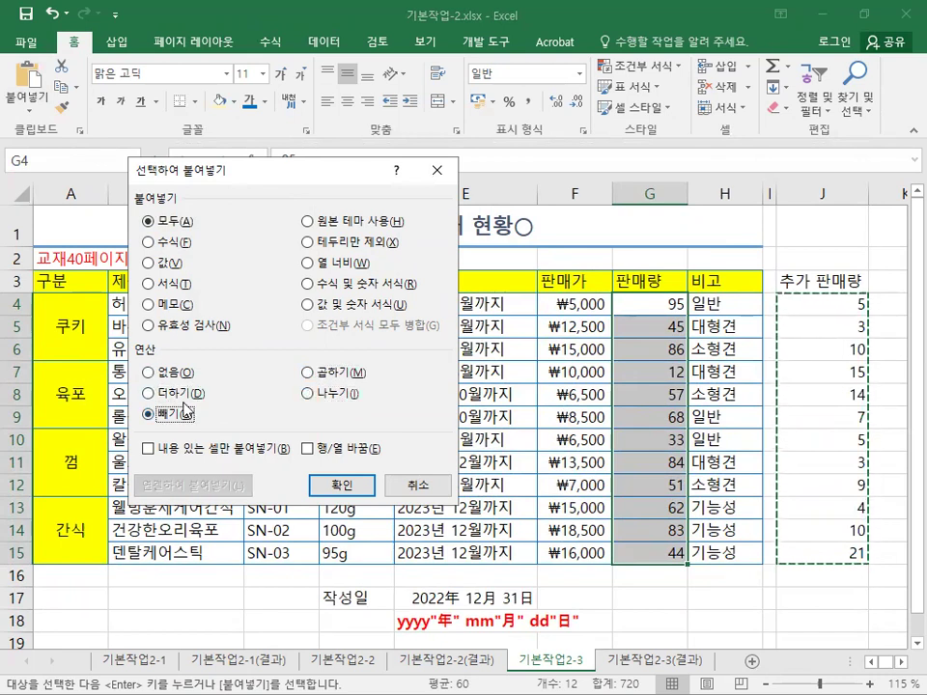
pyautogui.click(170, 373)
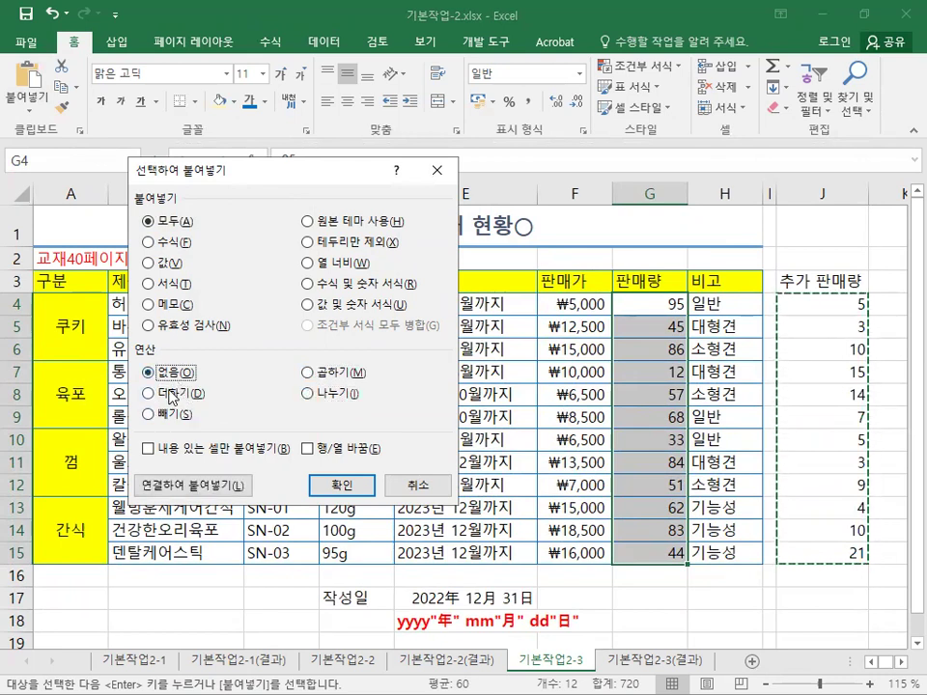
pyautogui.click(172, 395)
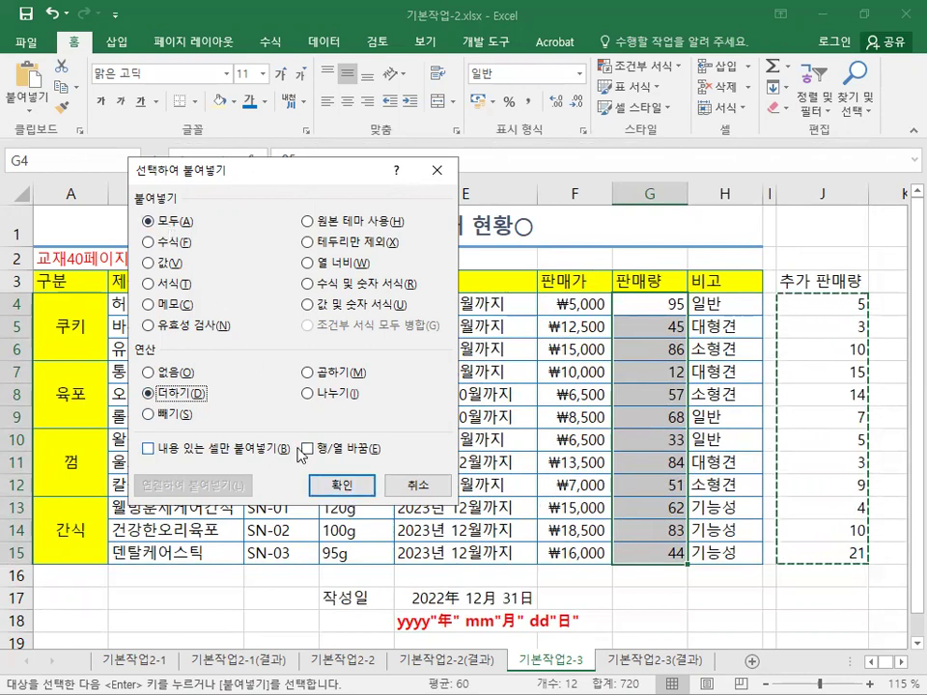
pyautogui.click(338, 486)
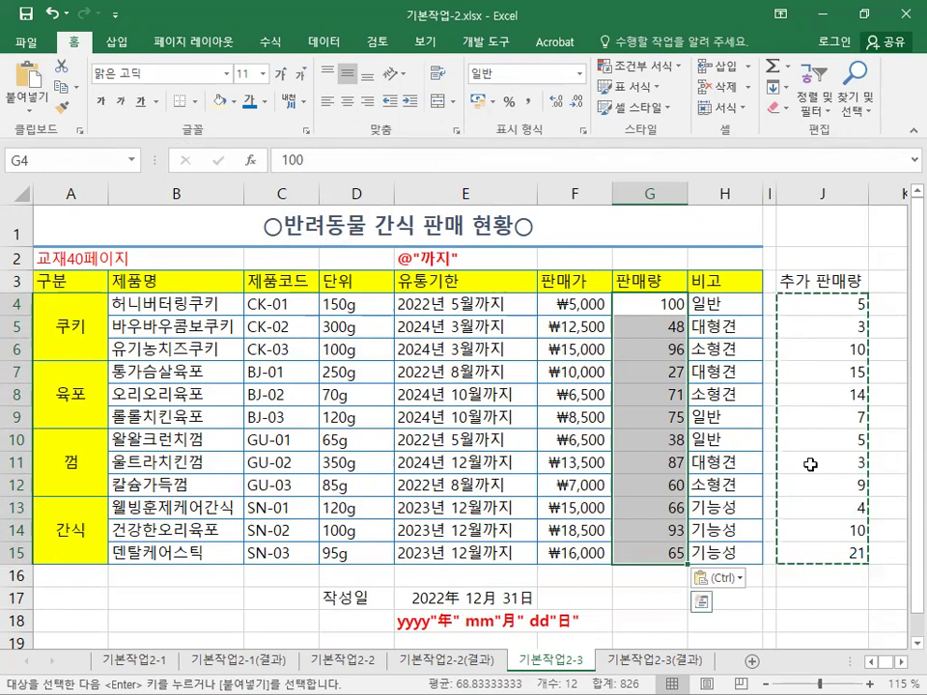
# Try the 더하기 paste operation from cell G4 alone, cancel it, and undo the earlier addition in G4:G15
pyautogui.moveTo(811, 301); pyautogui.dragTo(809, 556)
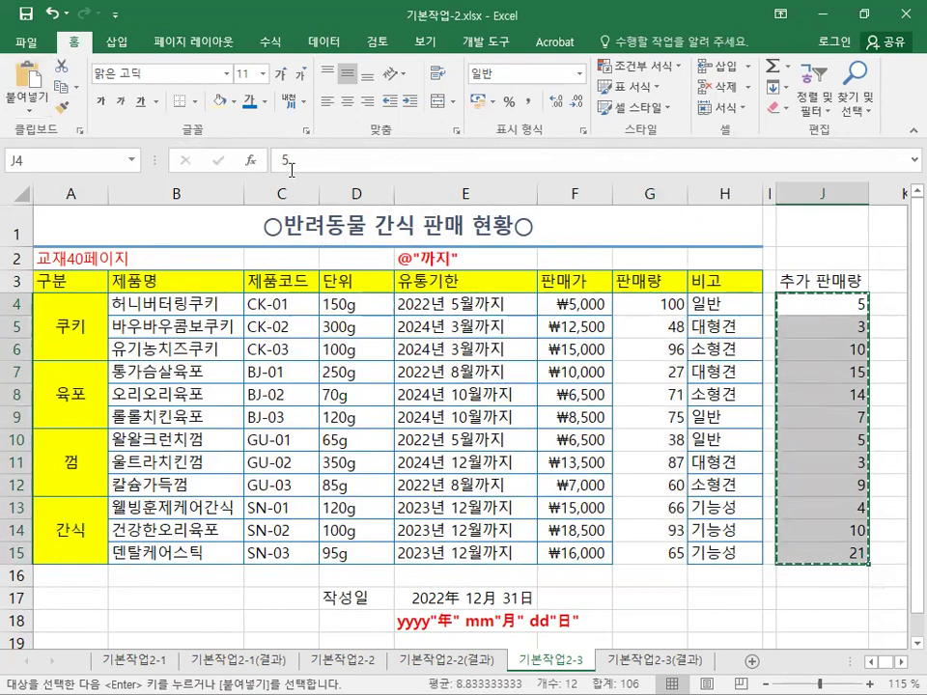
pyautogui.click(650, 306)
pyautogui.moveTo(650, 306); pyautogui.dragTo(641, 556)
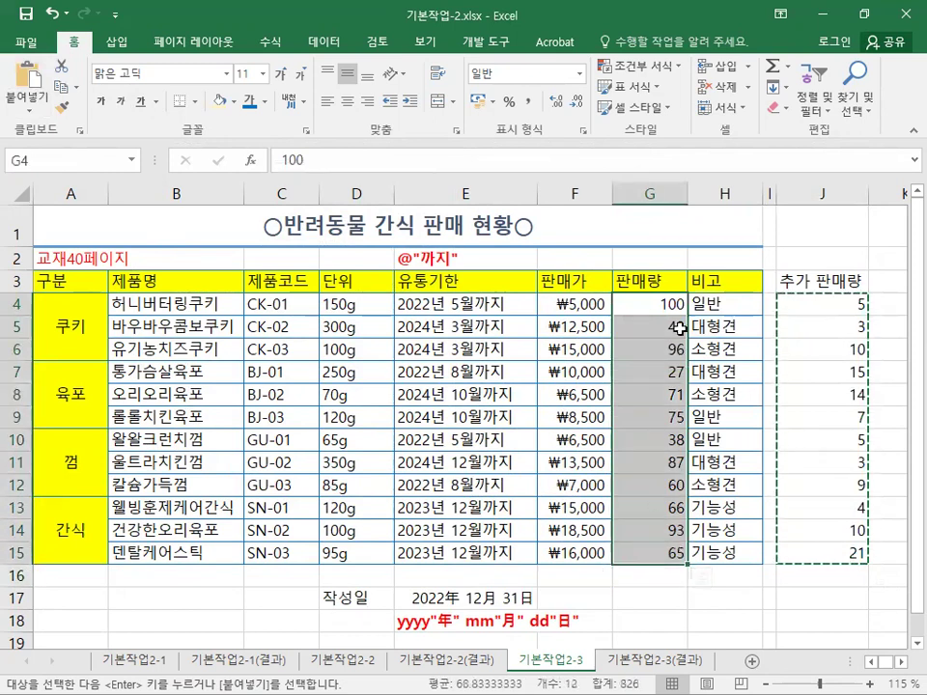
pyautogui.click(650, 307)
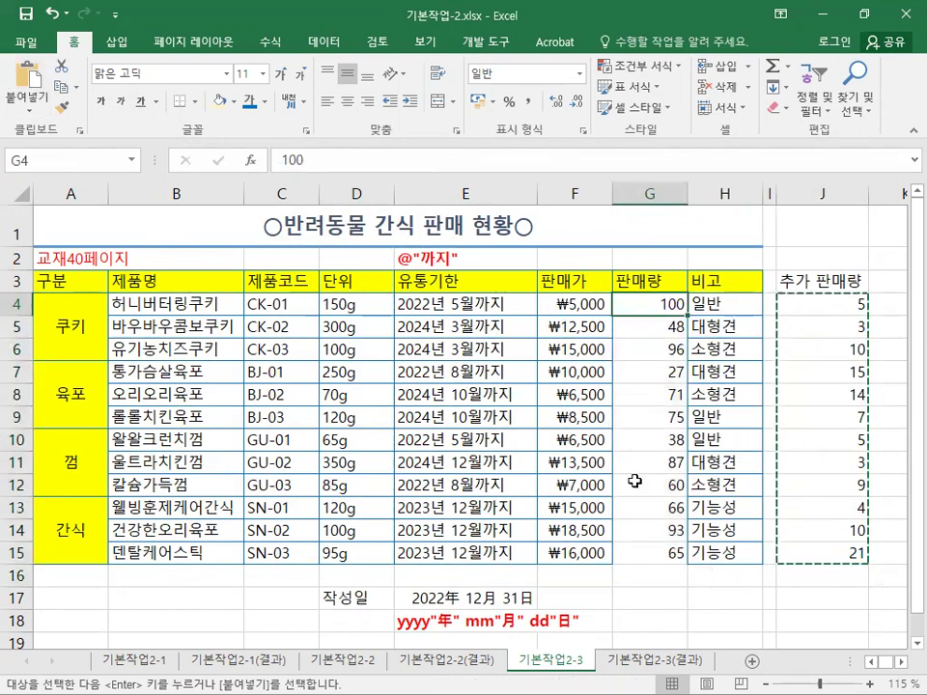
pyautogui.click(26, 99)
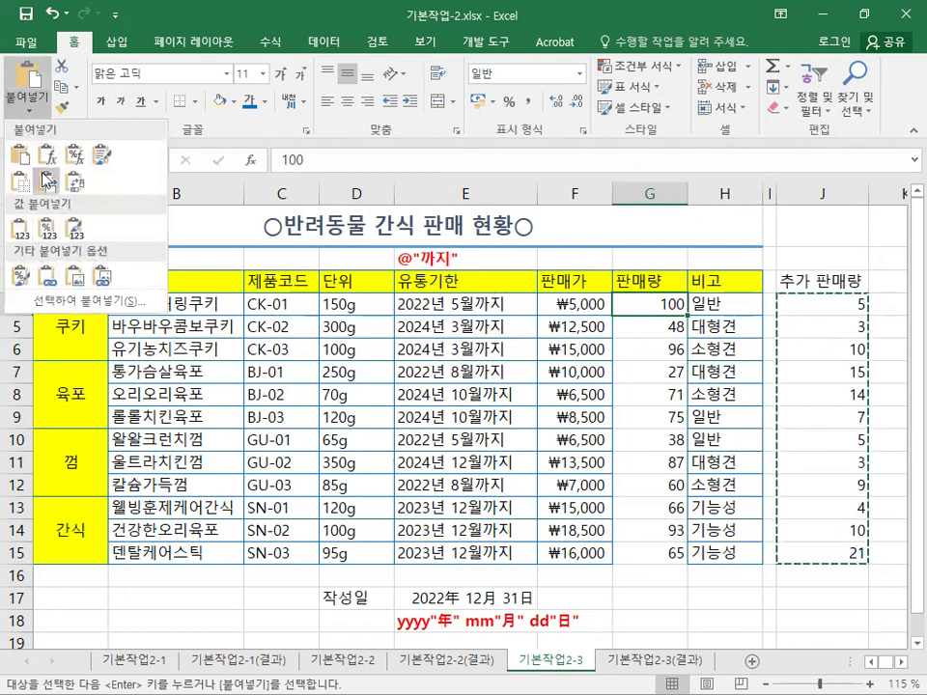
pyautogui.click(48, 305)
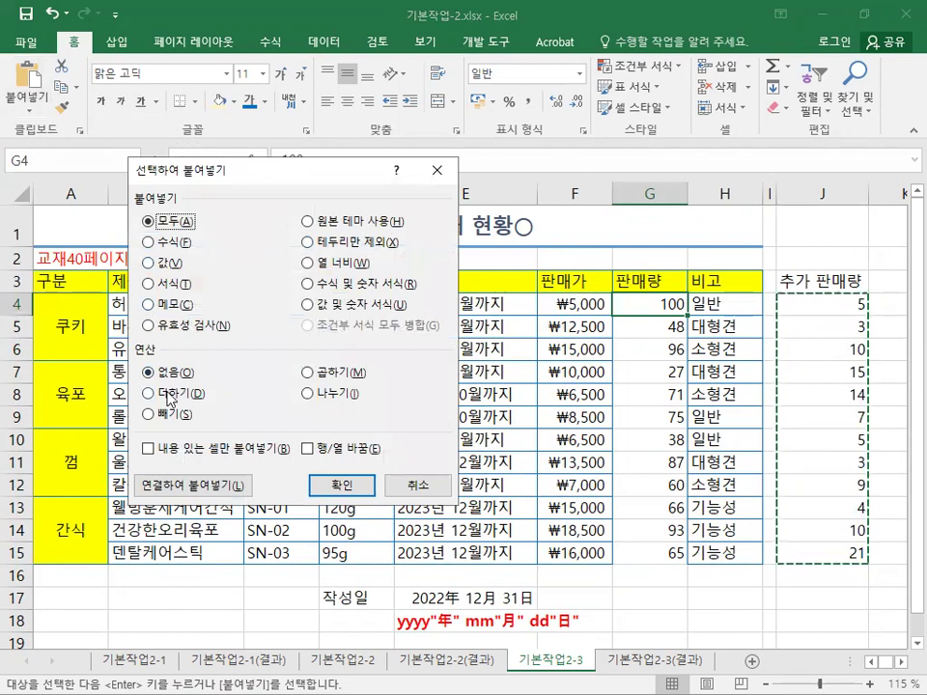
pyautogui.click(155, 393)
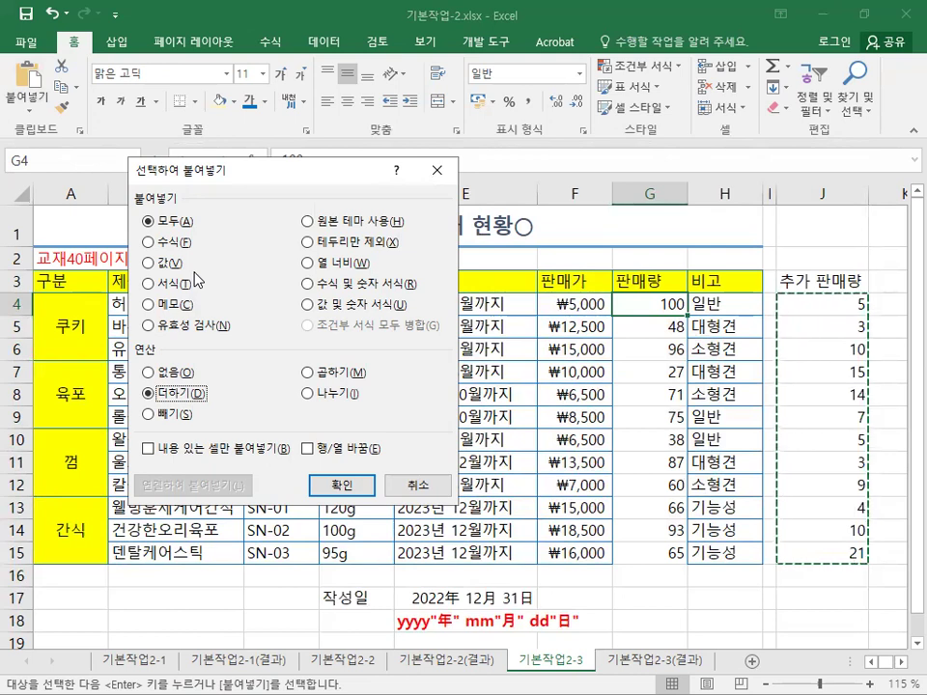
pyautogui.click(415, 486)
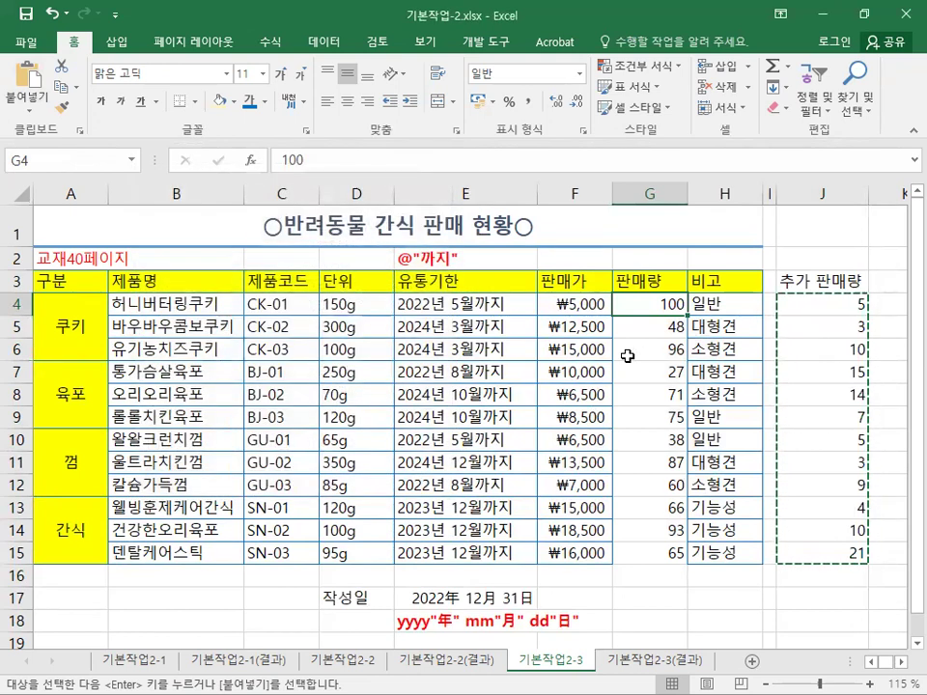
pyautogui.click(51, 15)
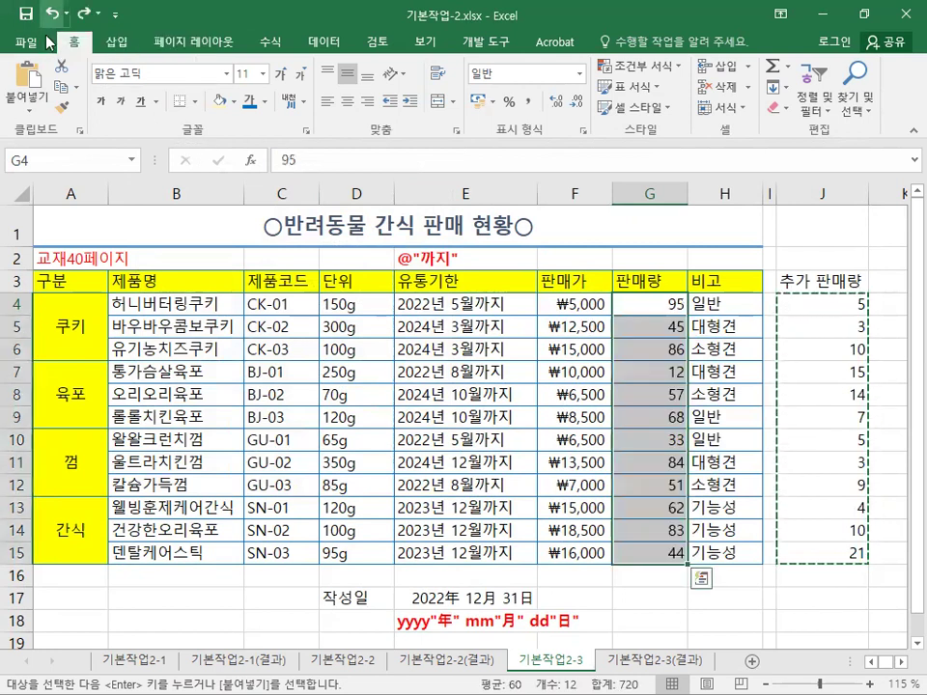
pyautogui.click(664, 396)
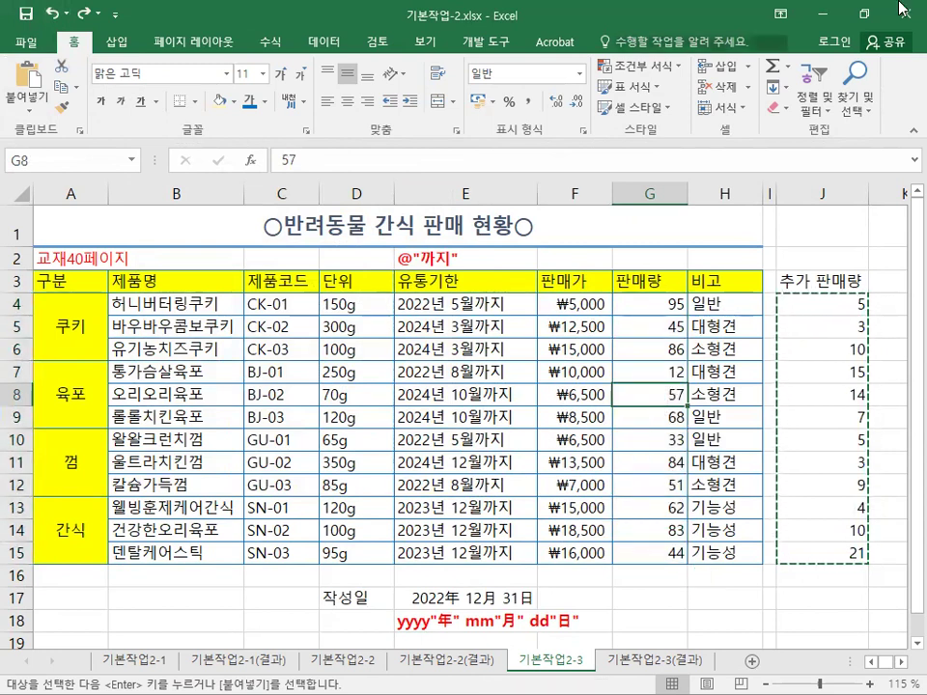
# Paste the copied 추가 판매량 values from J4:J15 starting at G4 with the 값 option and 더하기 operation, and save the workbook
pyautogui.moveTo(807, 304); pyautogui.dragTo(807, 550)
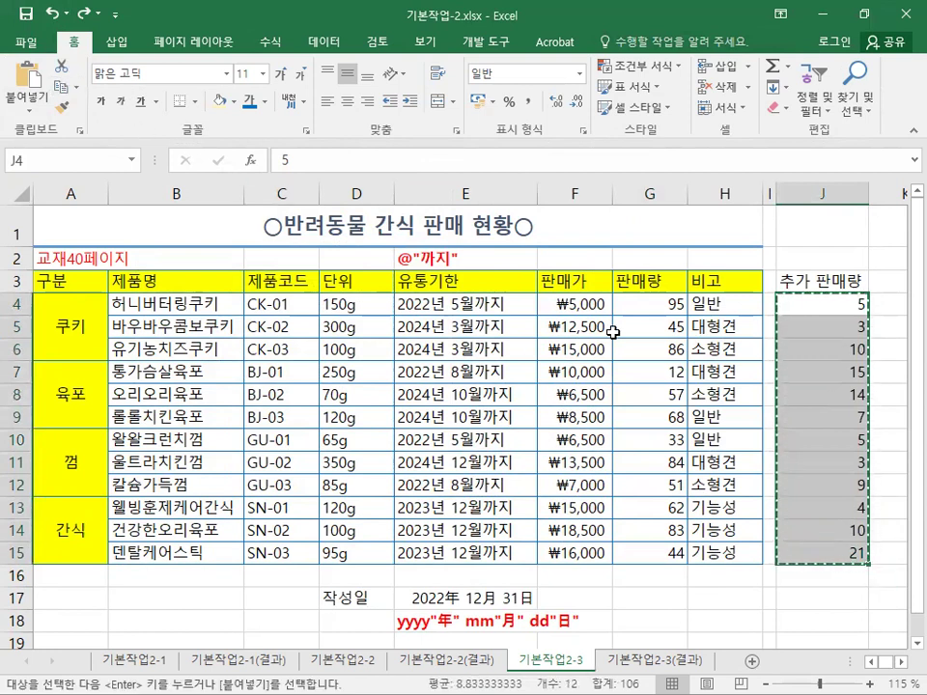
pyautogui.moveTo(626, 304); pyautogui.dragTo(621, 542)
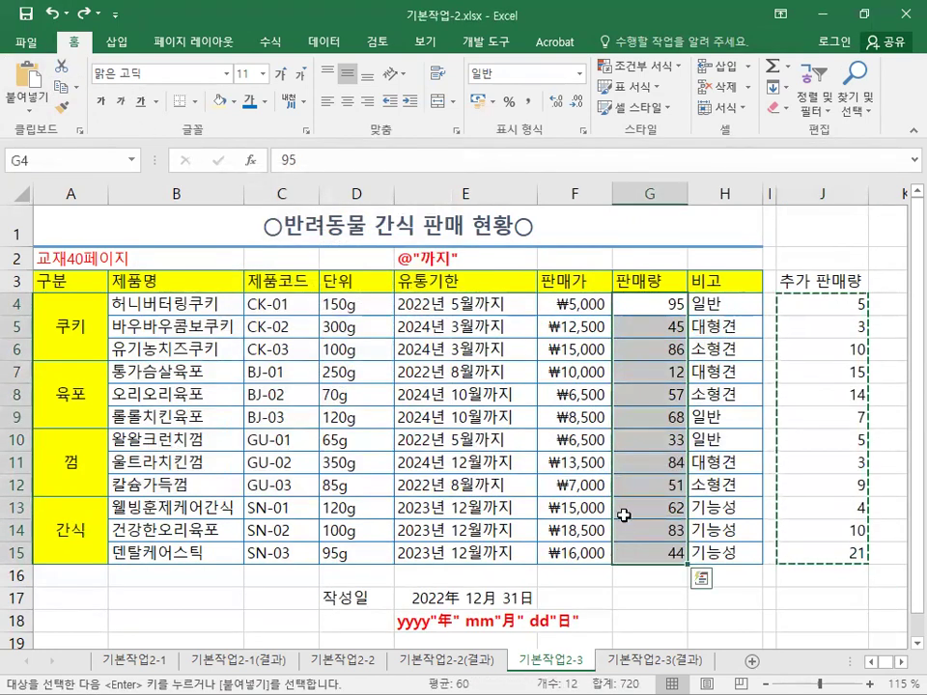
pyautogui.click(645, 303)
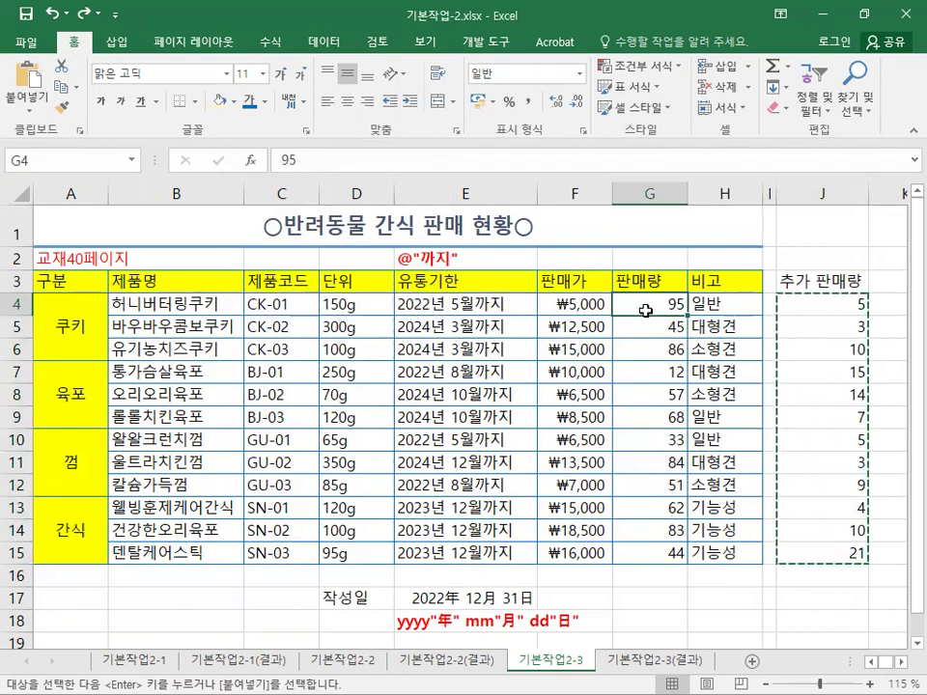
pyautogui.click(27, 96)
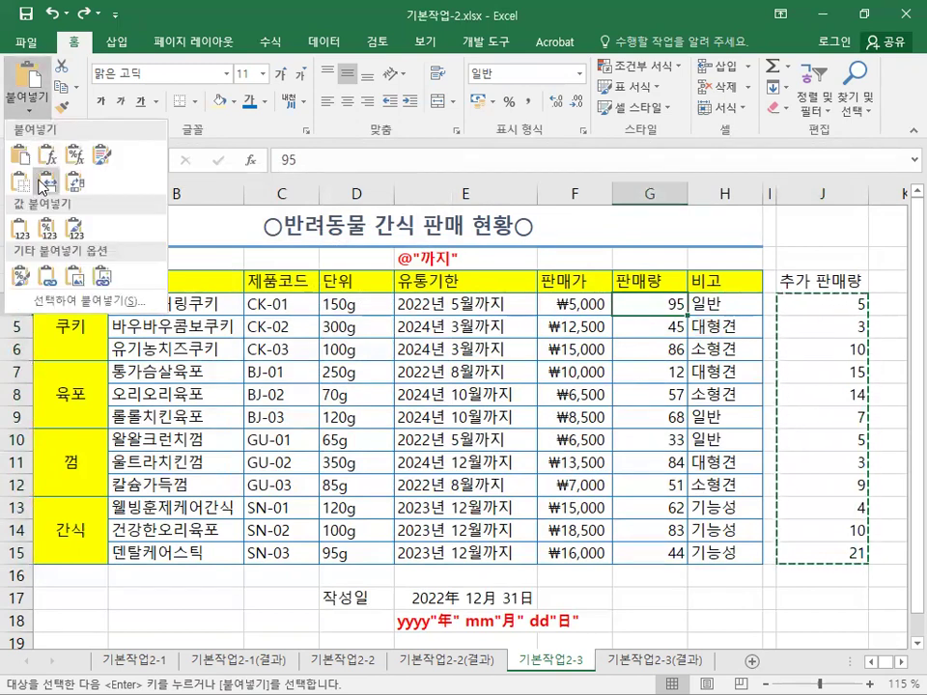
pyautogui.click(19, 303)
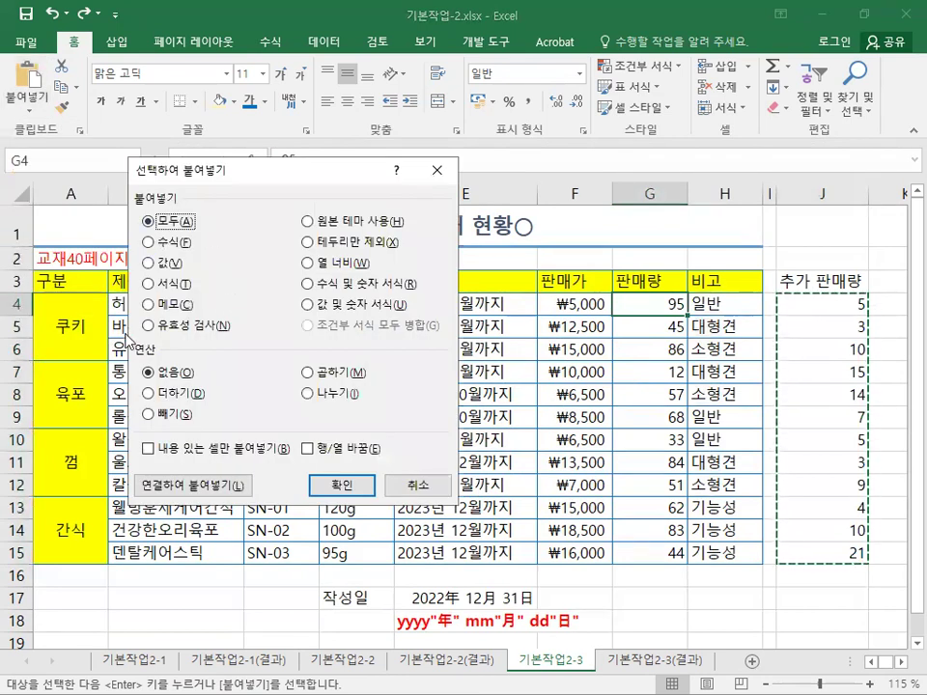
pyautogui.click(147, 394)
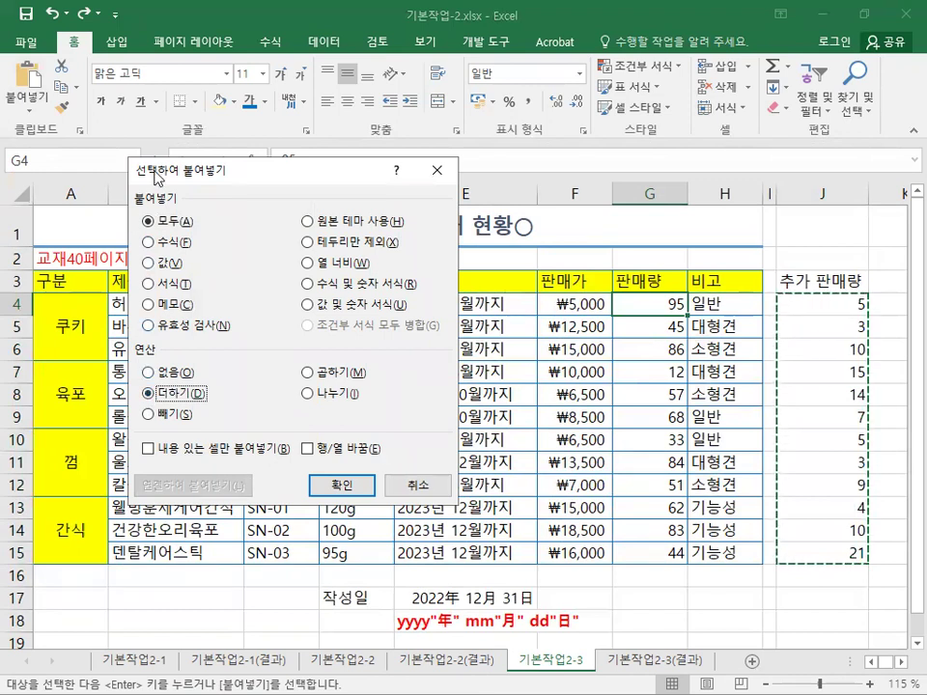
pyautogui.click(179, 263)
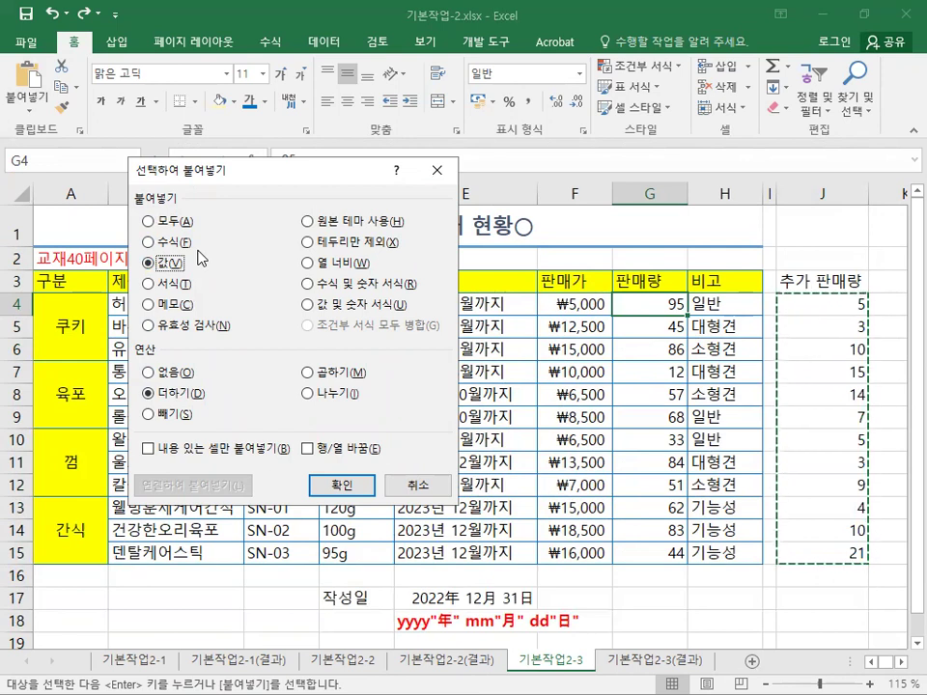
pyautogui.click(333, 483)
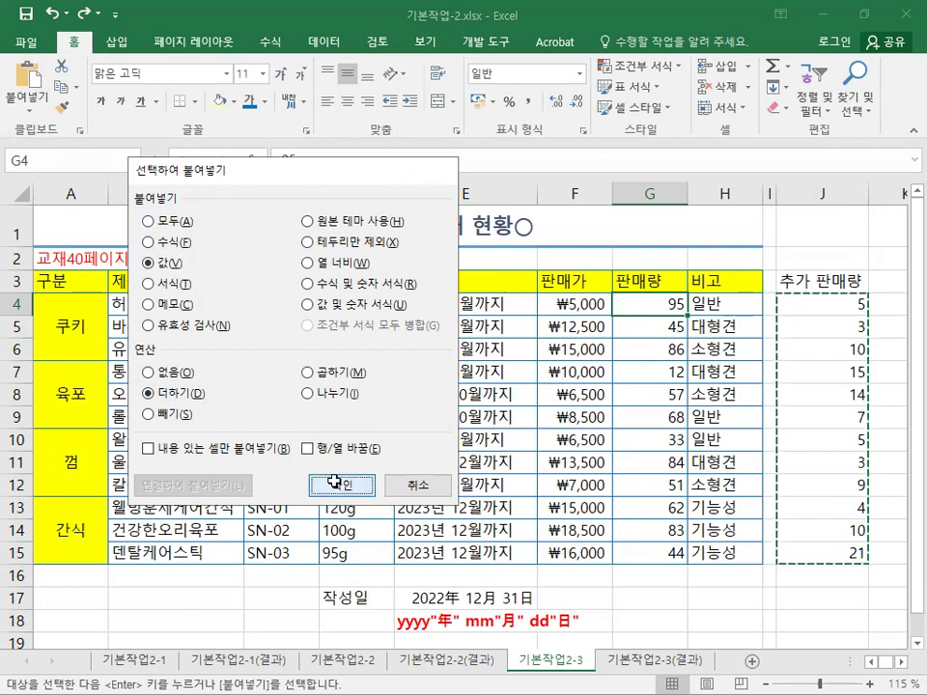
pyautogui.click(645, 305)
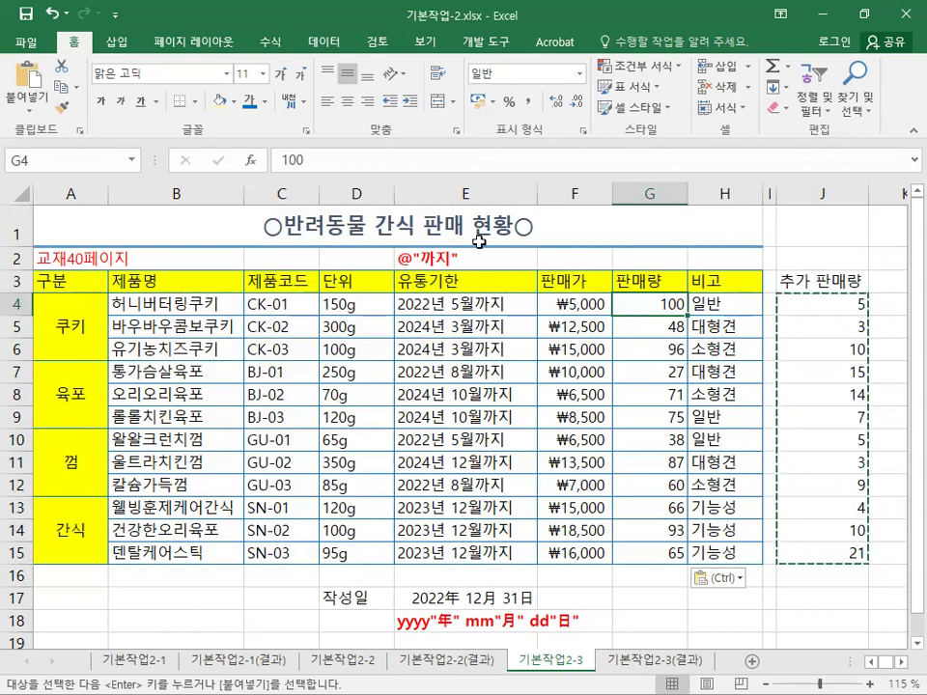
pyautogui.click(25, 14)
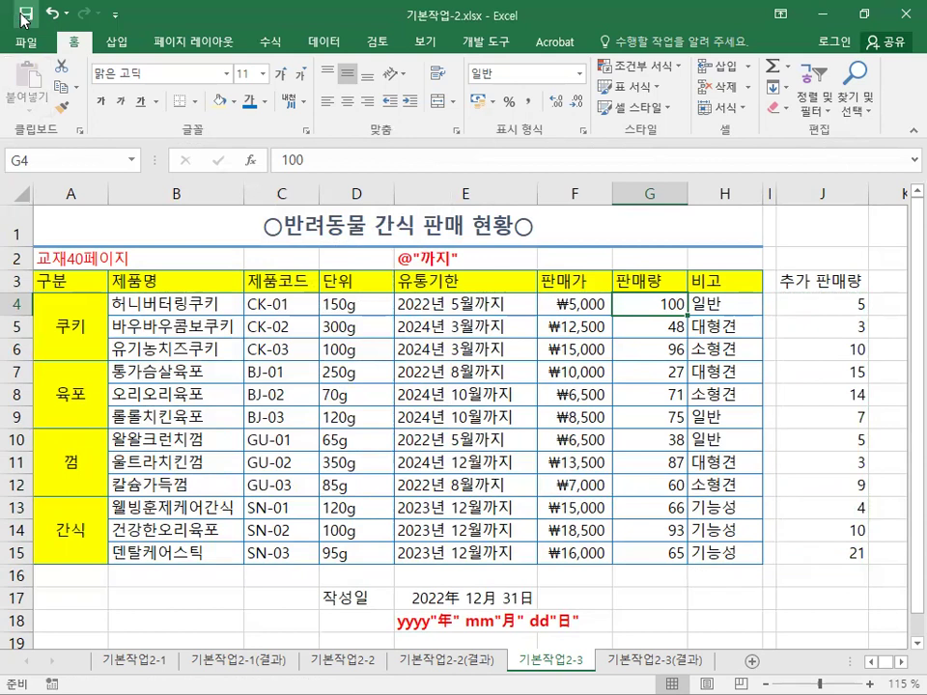